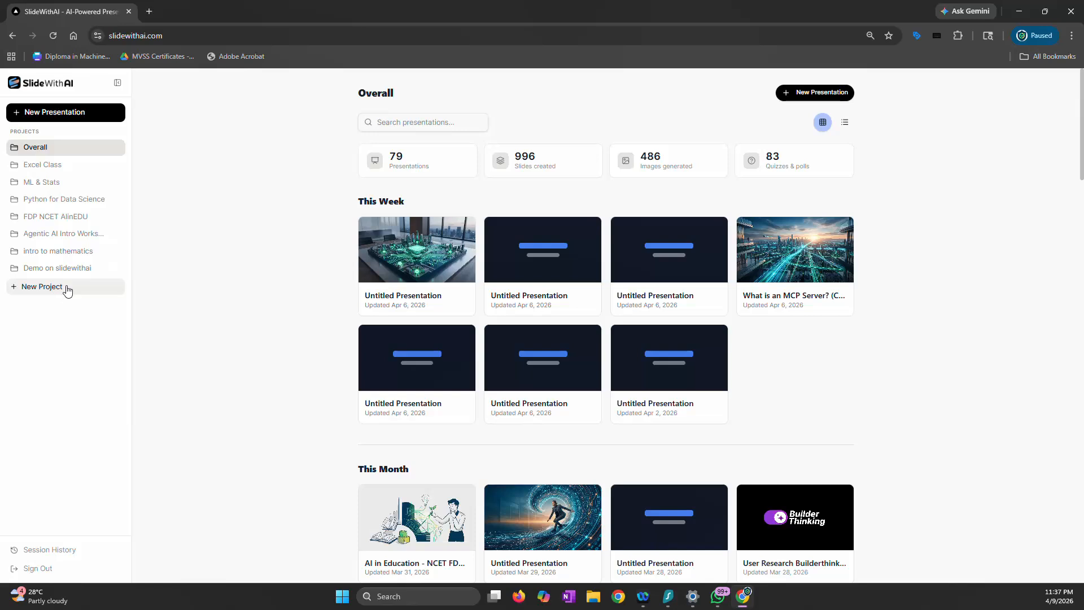
Create a new project named "Demo of Slidewithai"
click(67, 289)
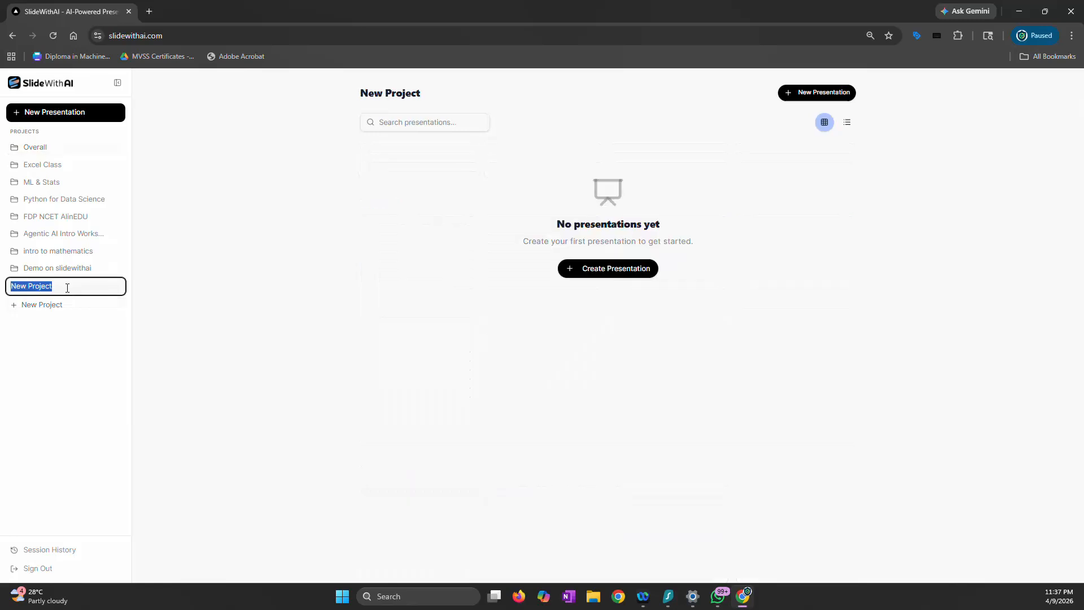
text(Demowth)
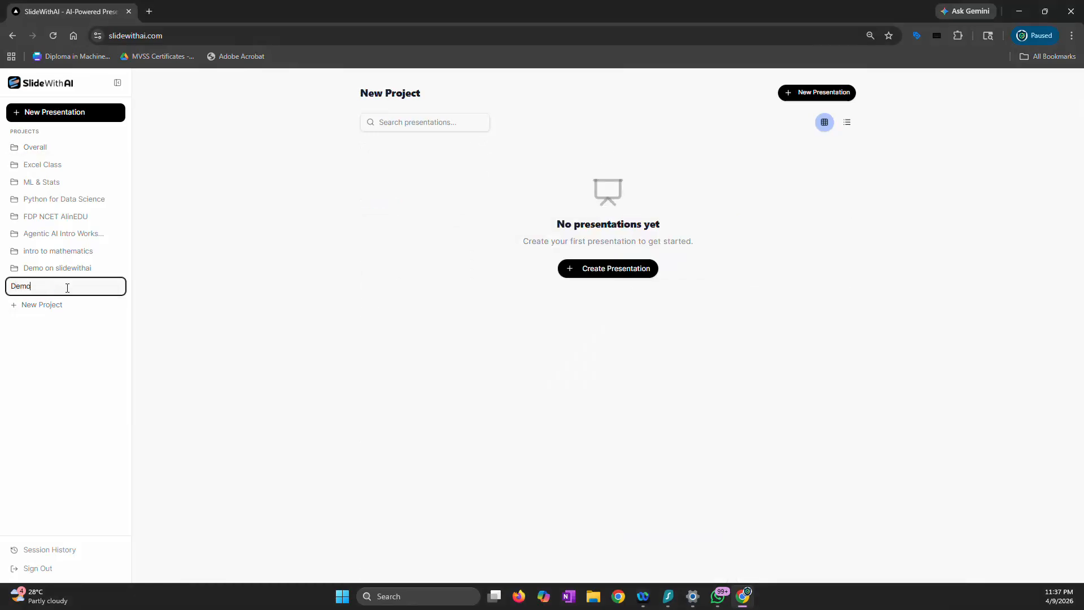
key(BackSpace)
key(BackSpace)
text(of Slidewithai)
key(Return)
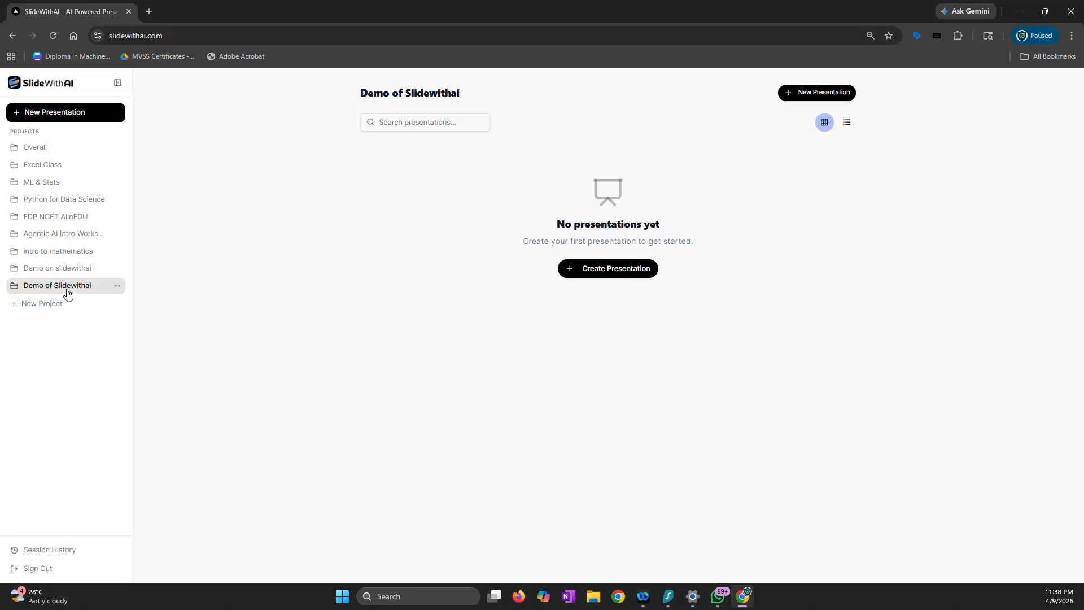
Delete the "Demo on slidewithai" project and confirm the deletion
click(91, 270)
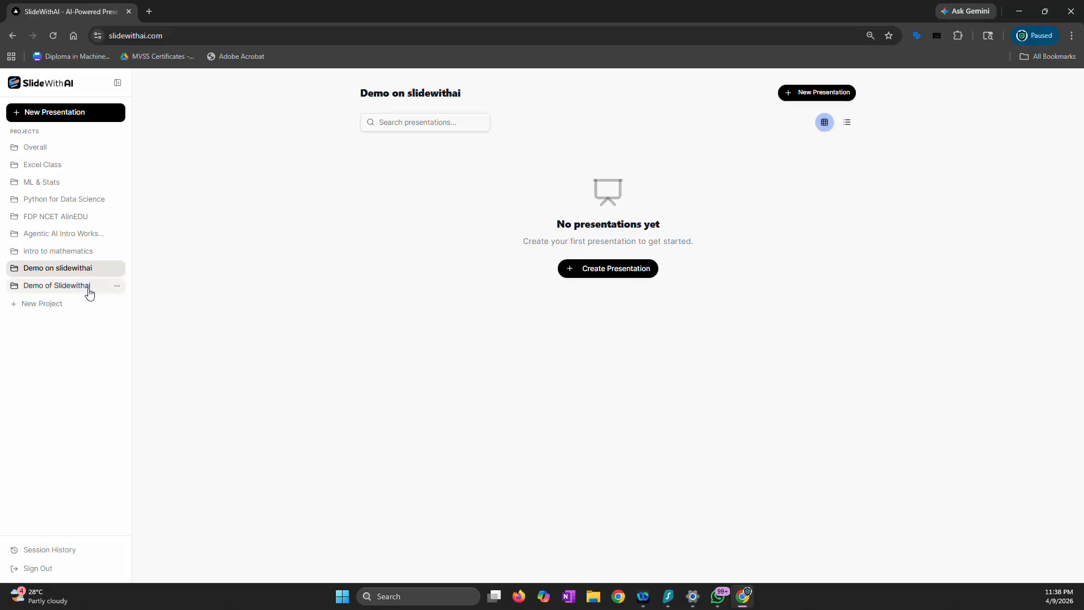
click(90, 287)
click(105, 269)
click(117, 270)
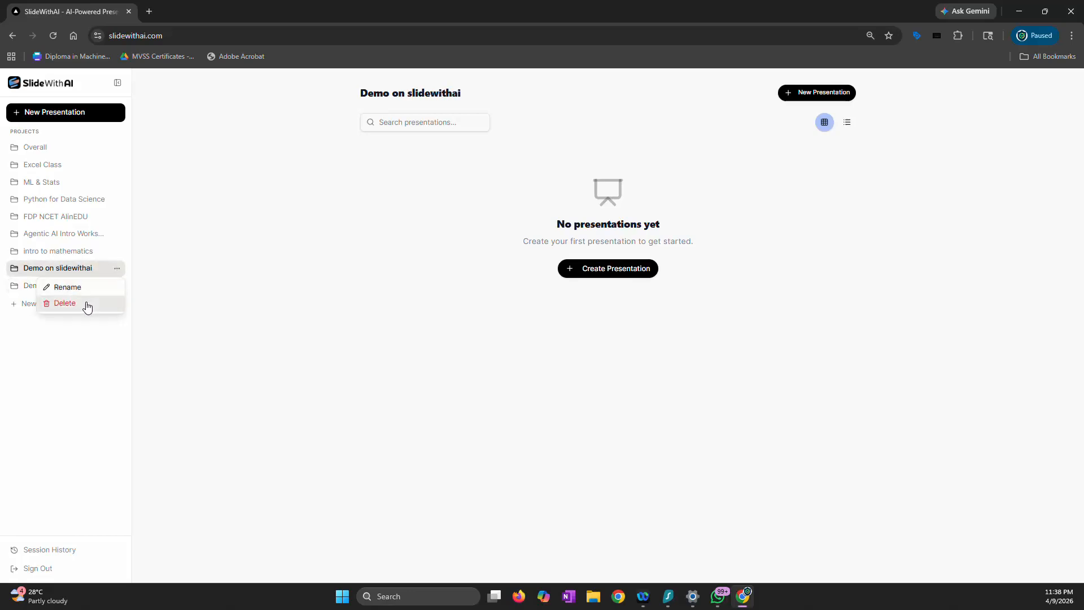
click(85, 306)
click(578, 349)
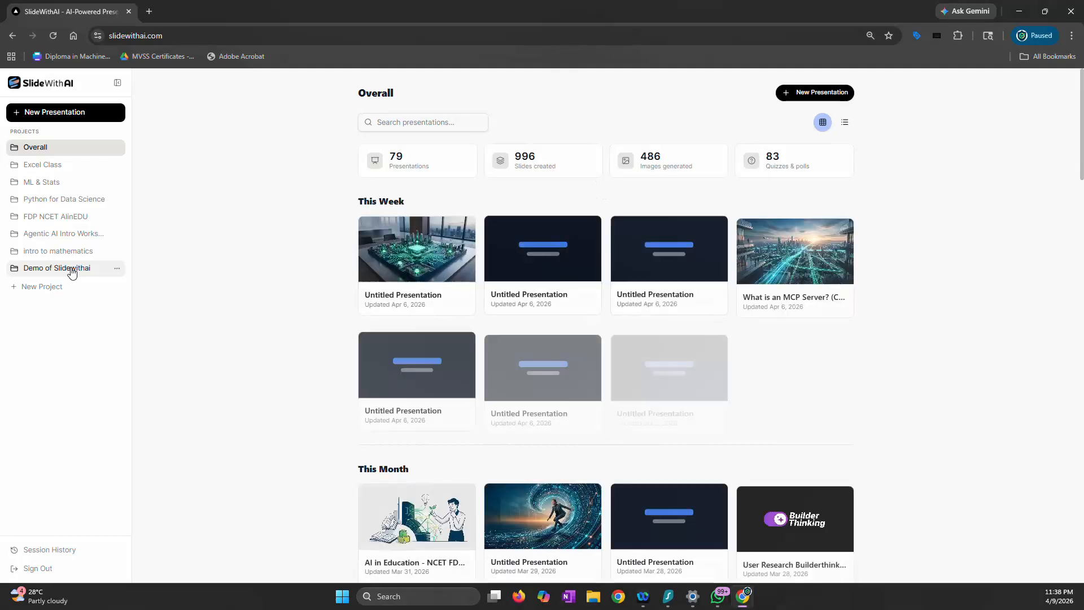
Create a presentation in the "Demo of Slidewithai" project and title it "Algebra vs Linear Algebra"
click(72, 271)
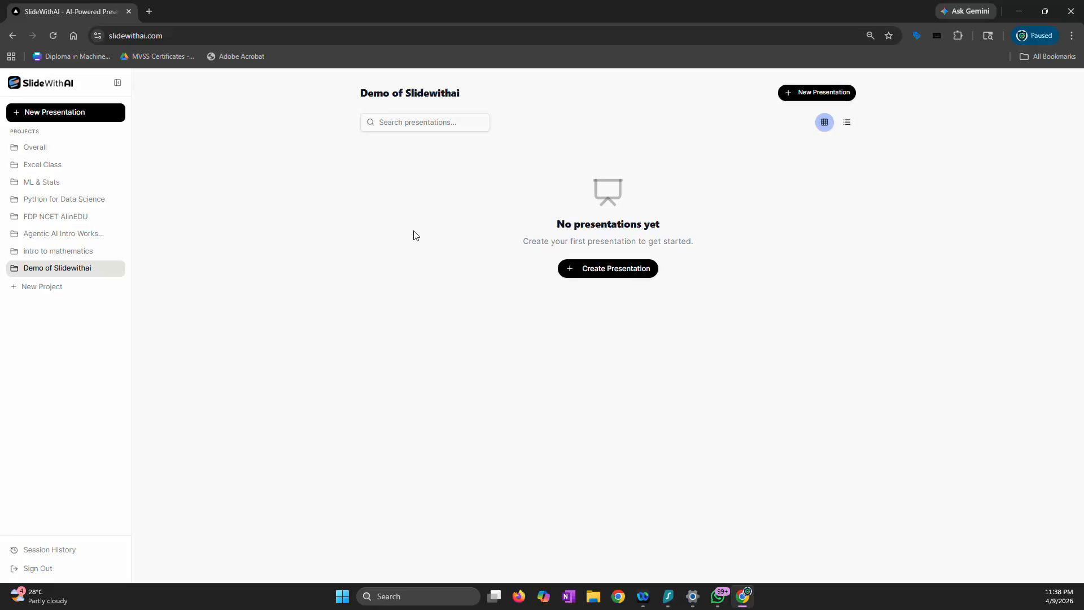
click(598, 281)
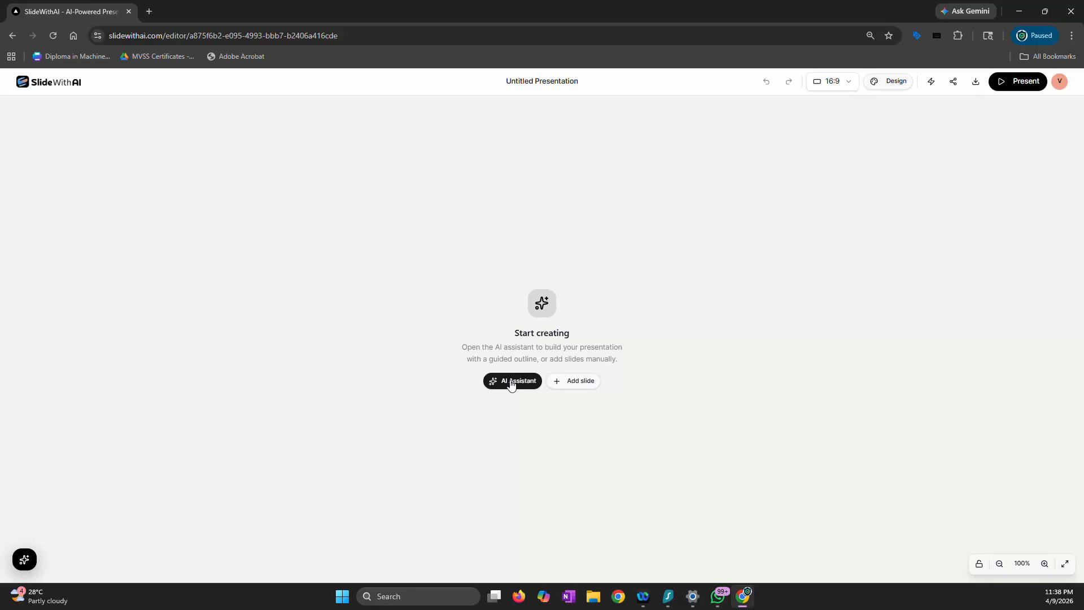
click(545, 83)
triple_click(545, 84)
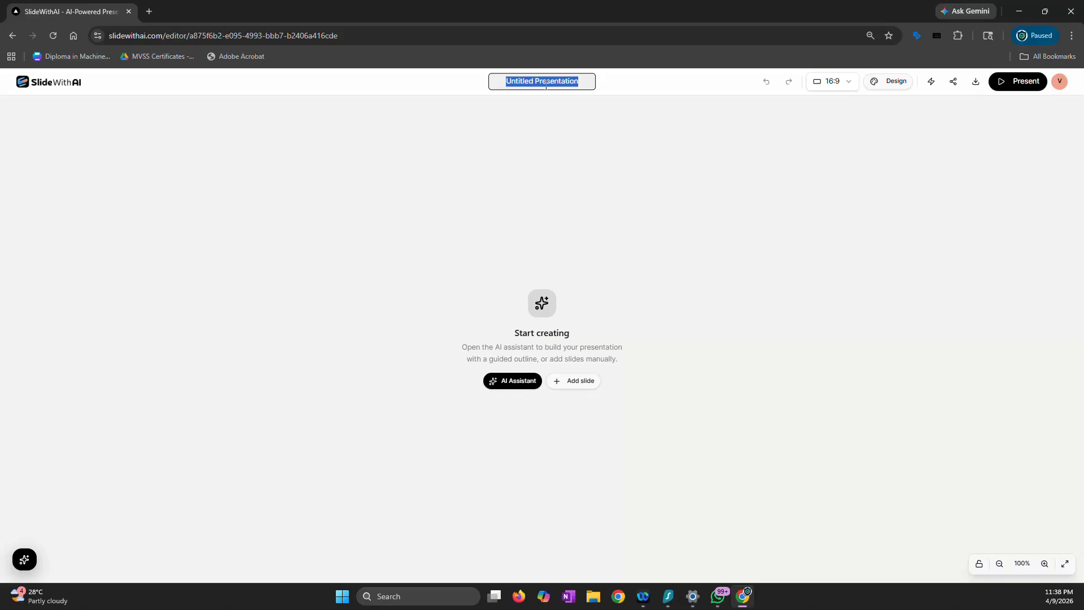
text(Alge)
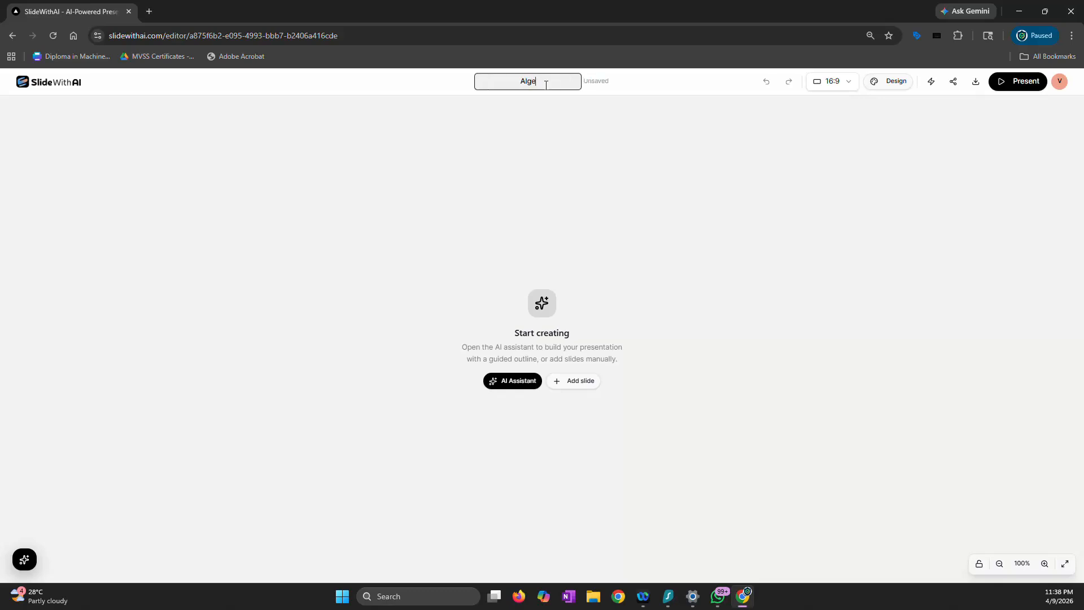
text(bra vs Linear Algebra)
key(Return)
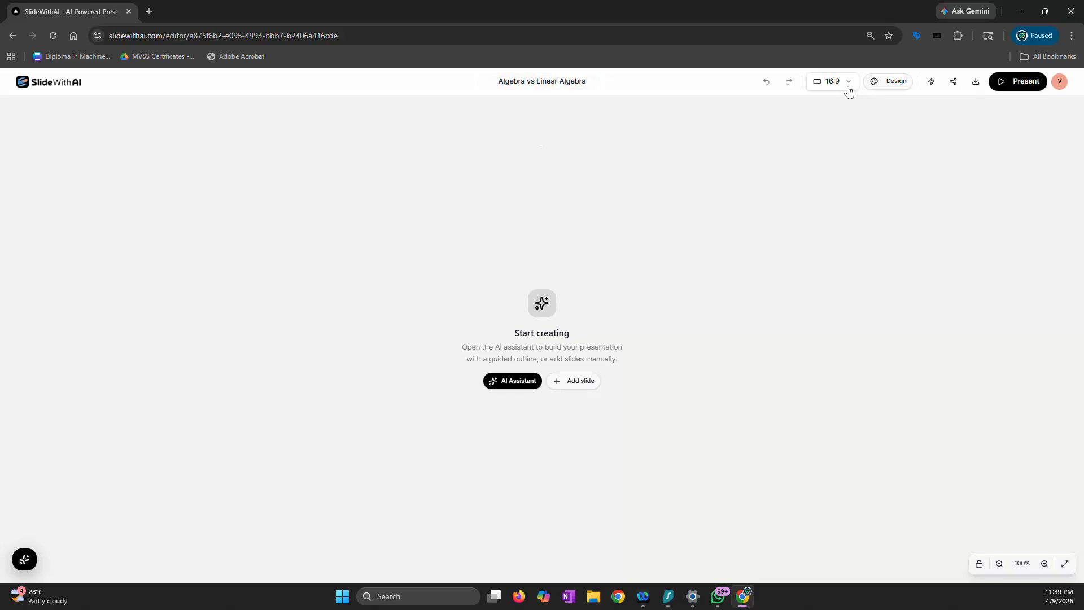
Look through the design settings for theme, content, branding and resources, and the available slide aspect ratios
click(888, 88)
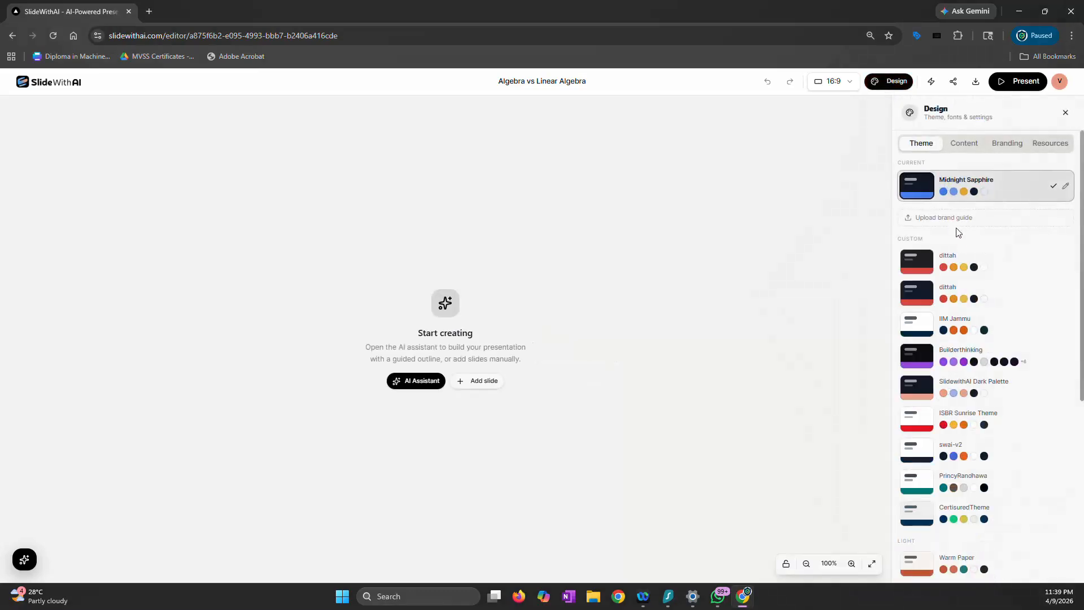
click(966, 145)
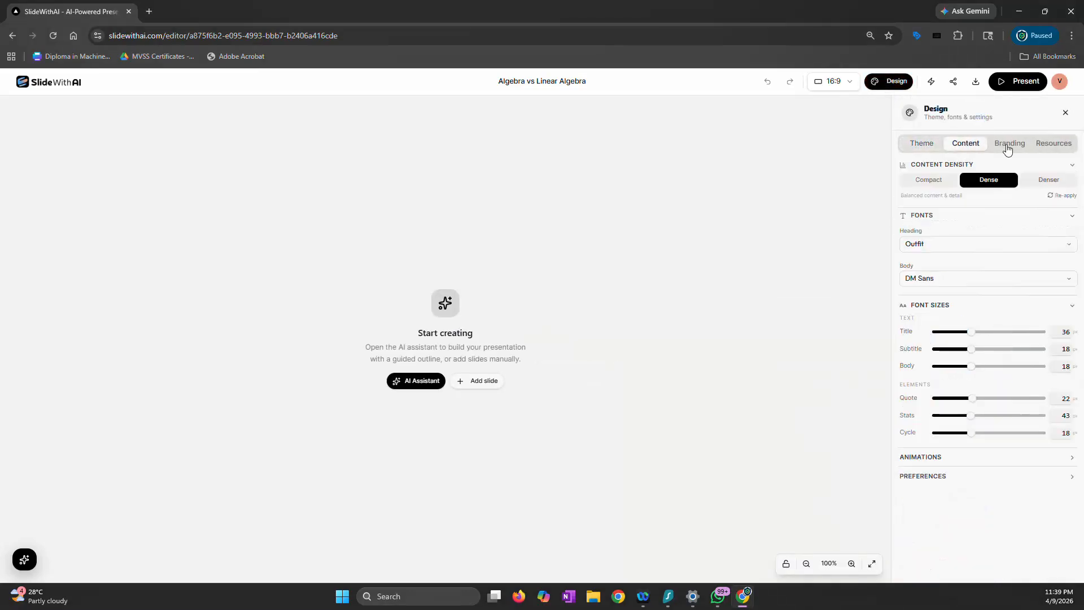
click(1009, 145)
click(1054, 145)
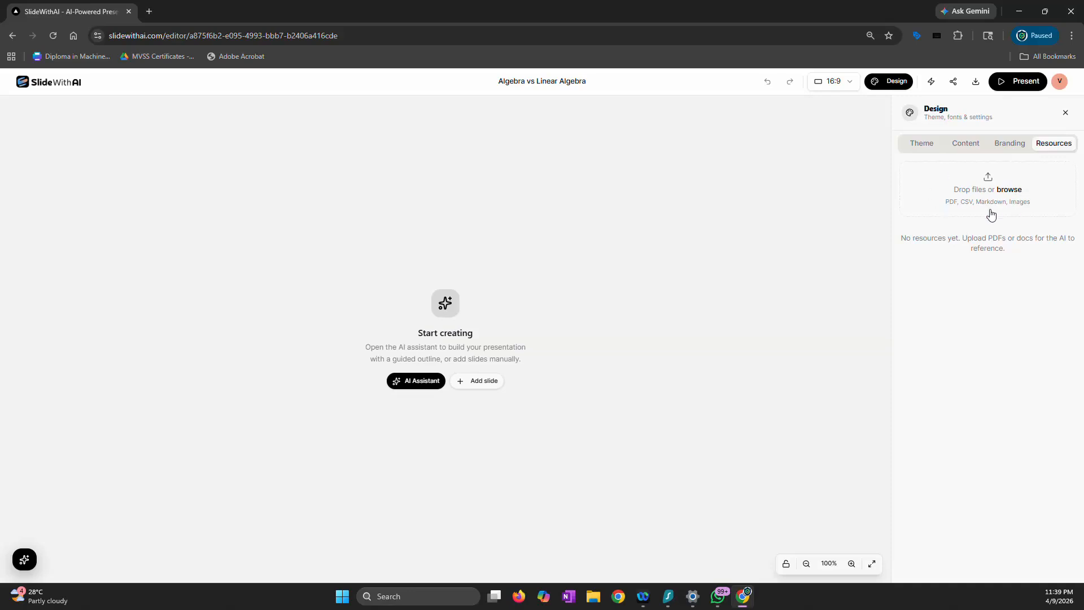
click(1016, 146)
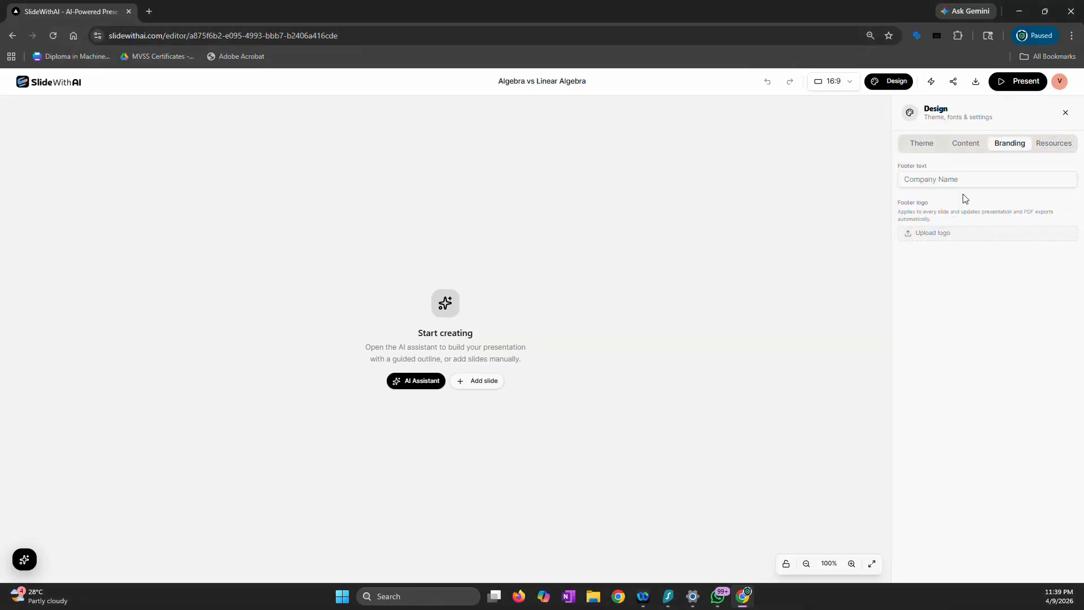
click(963, 148)
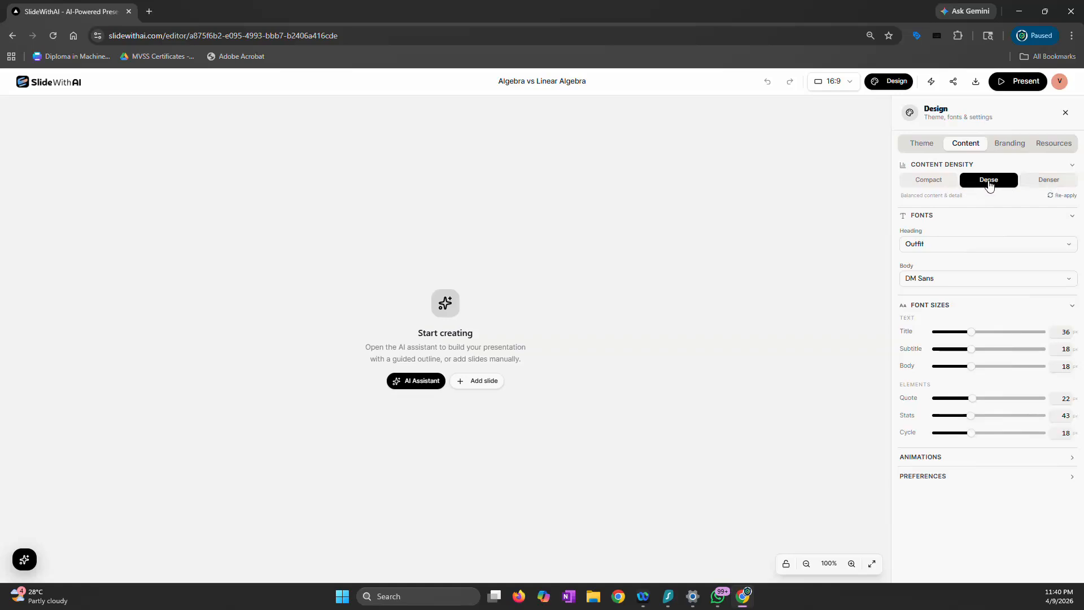
click(846, 88)
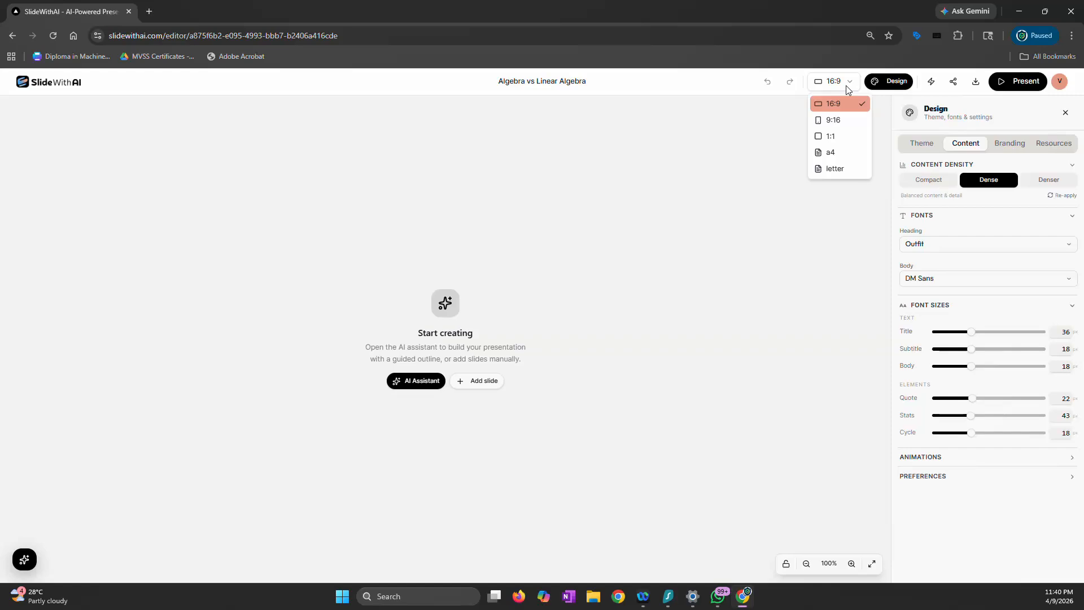
click(757, 153)
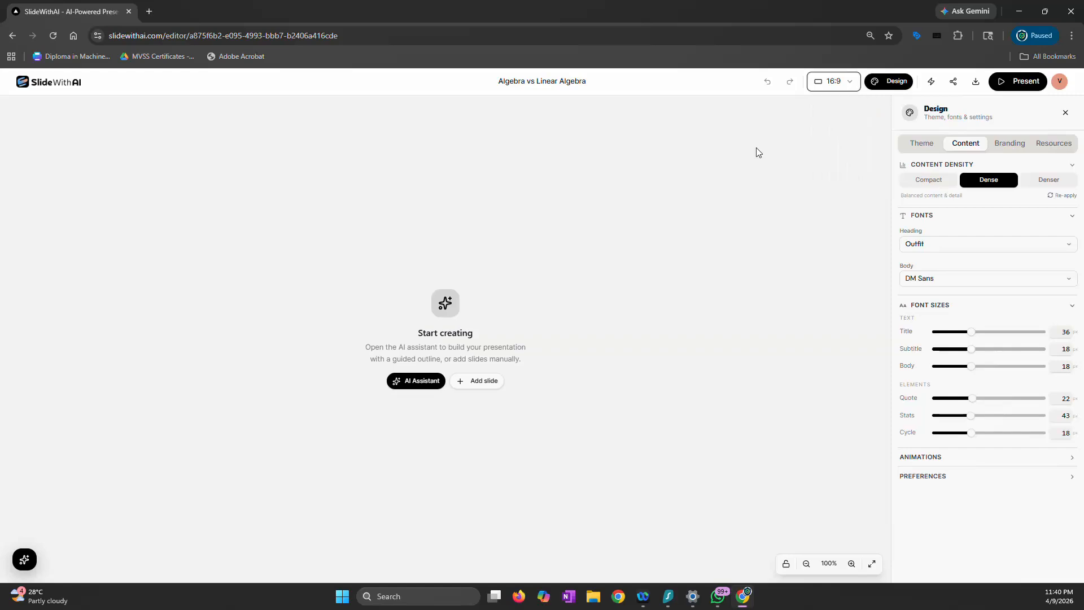
click(1066, 112)
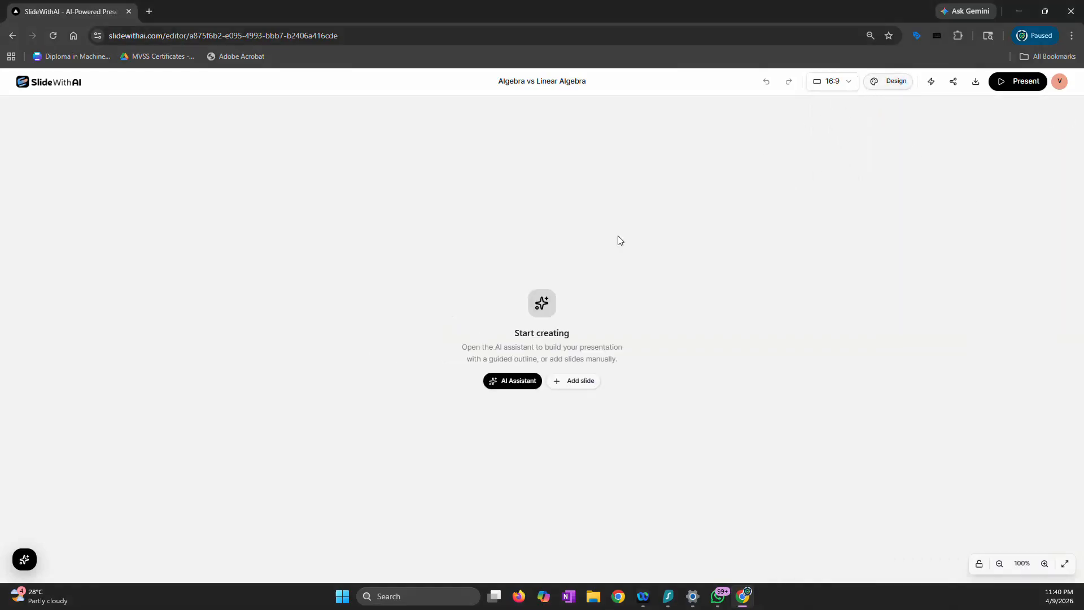
Open the AI Assistant and apply the custom CertisuredTheme to the presentation
click(513, 382)
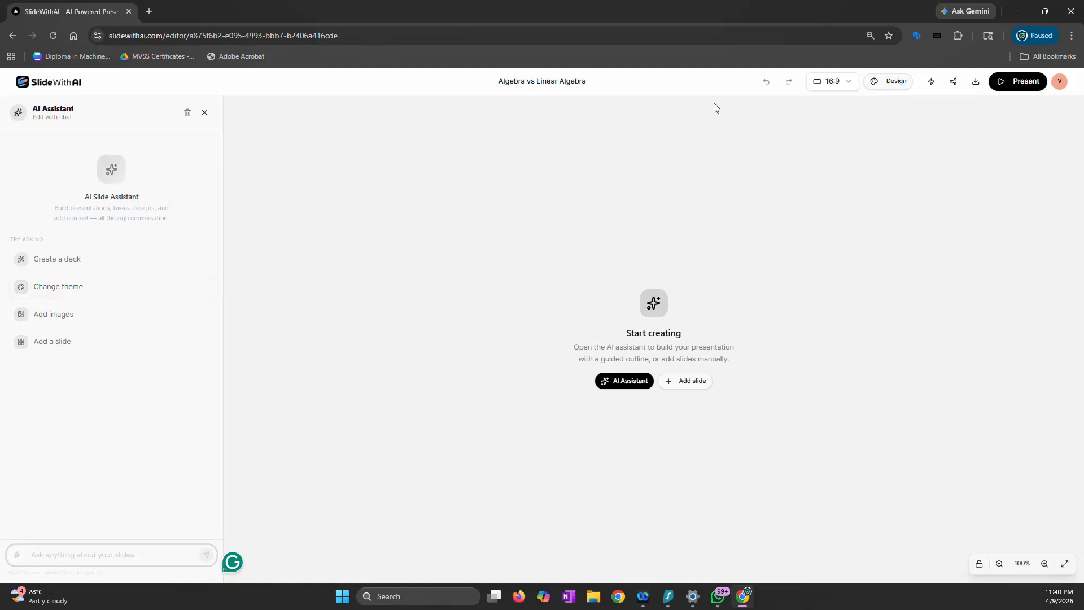
click(896, 84)
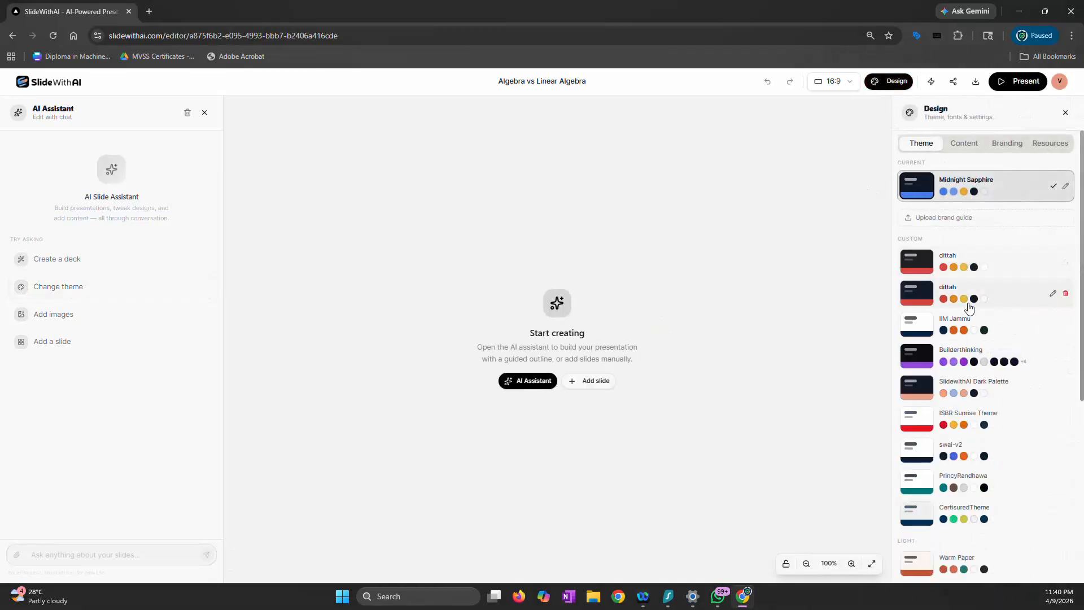
scroll(969, 307, down, 5)
scroll(960, 299, up, 5)
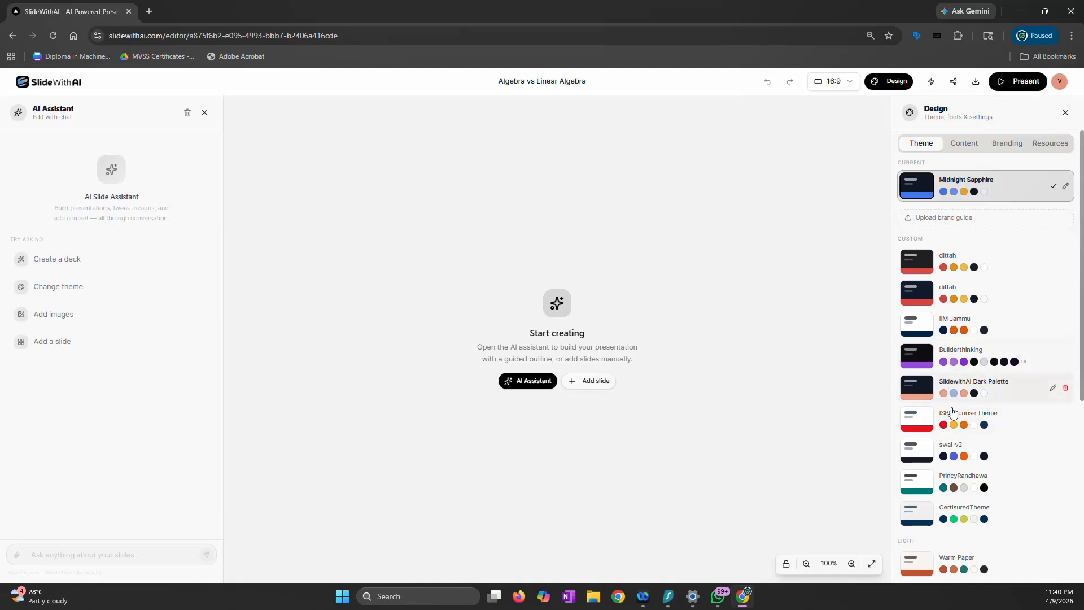
click(957, 514)
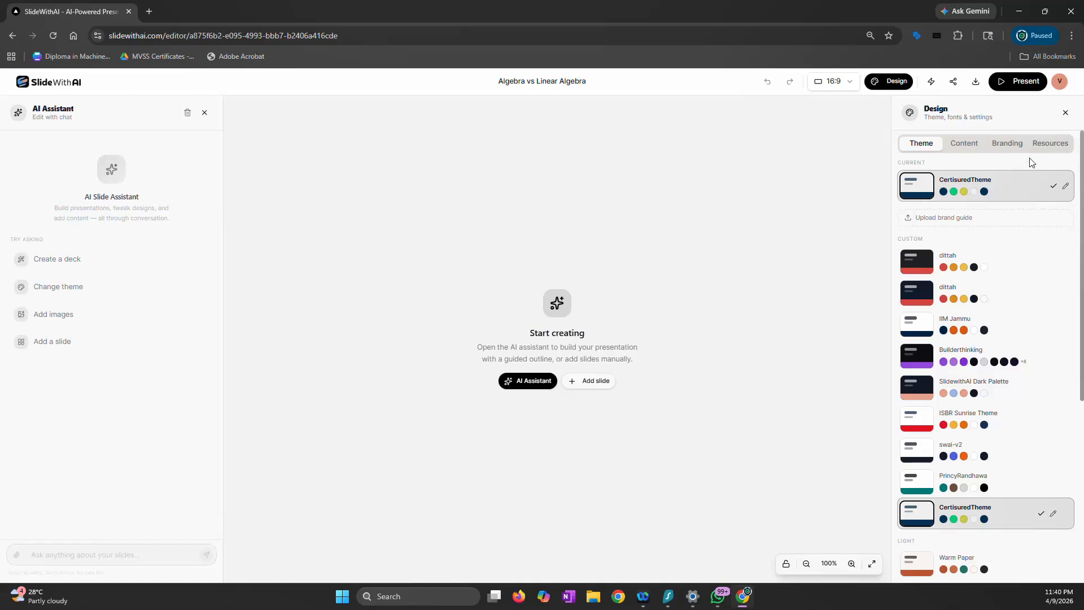
click(1066, 113)
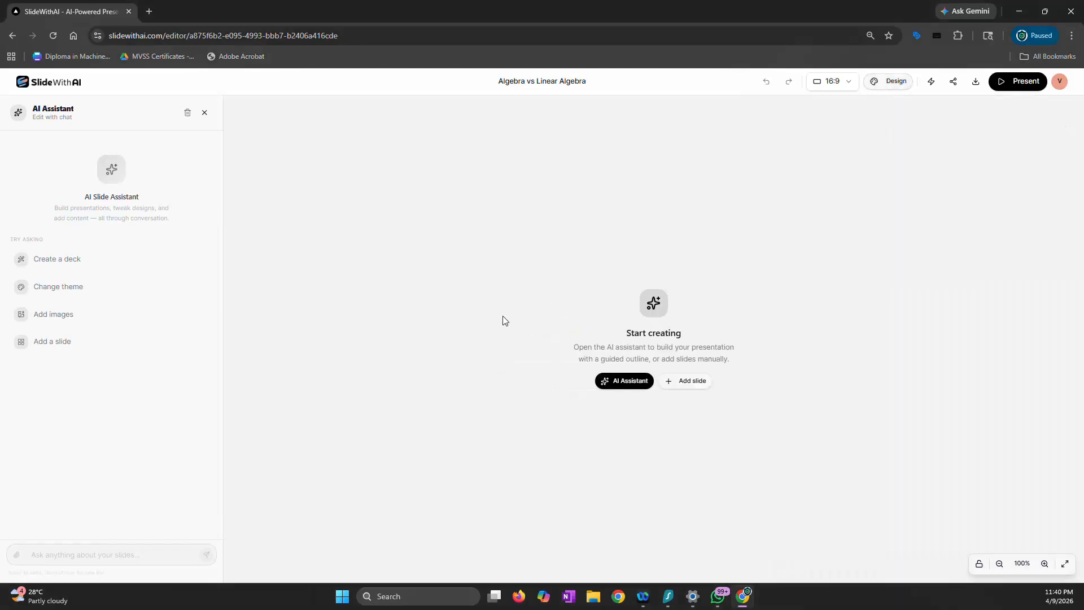
Ask the AI Assistant "do you understand the pedagogy frameworks in you"
click(84, 551)
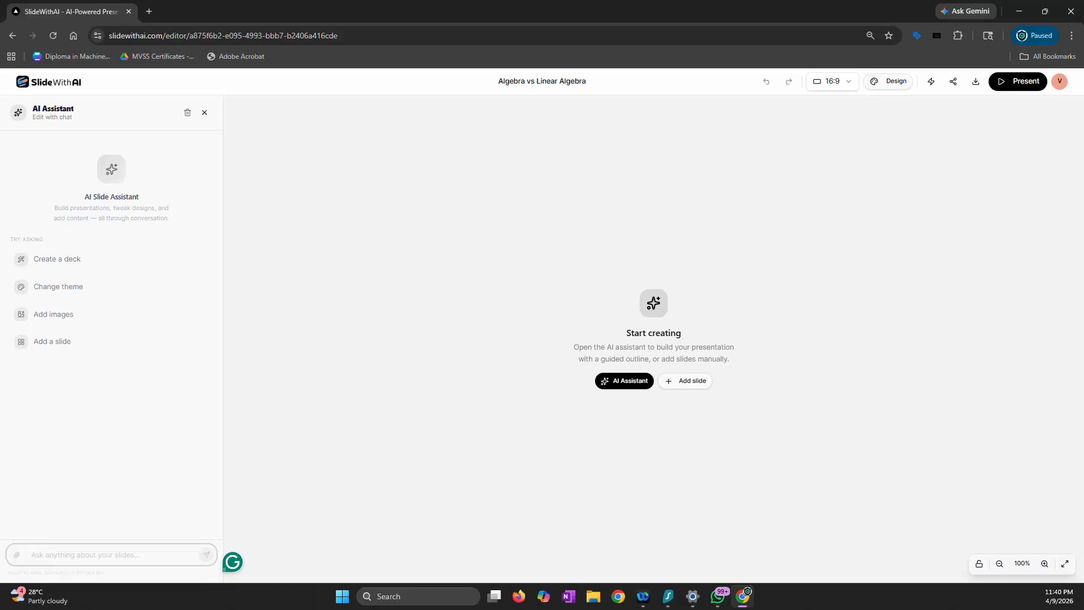
key(alt+Tab)
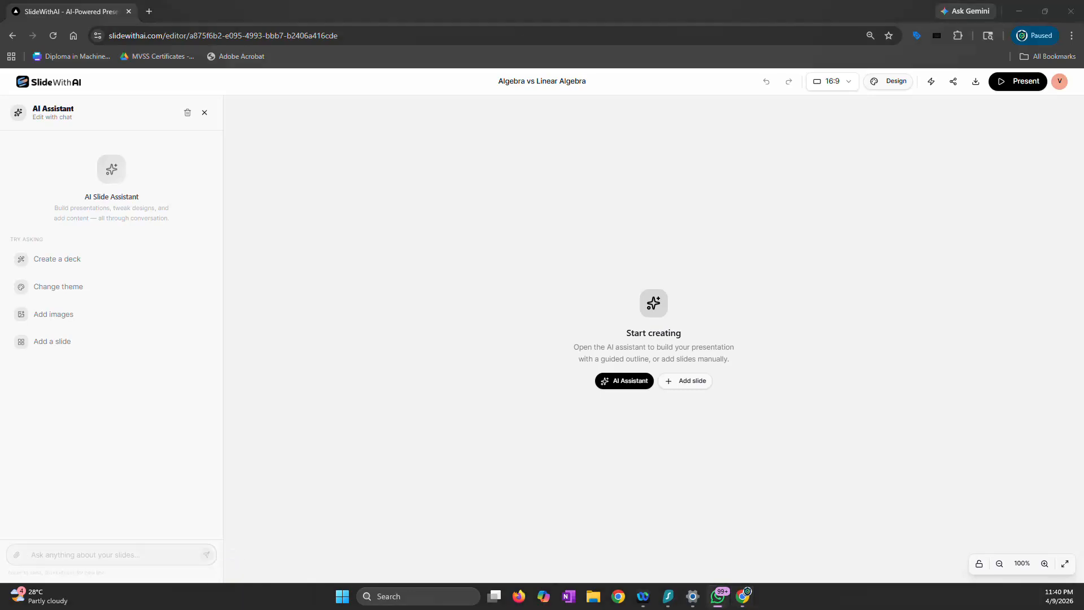
click(168, 554)
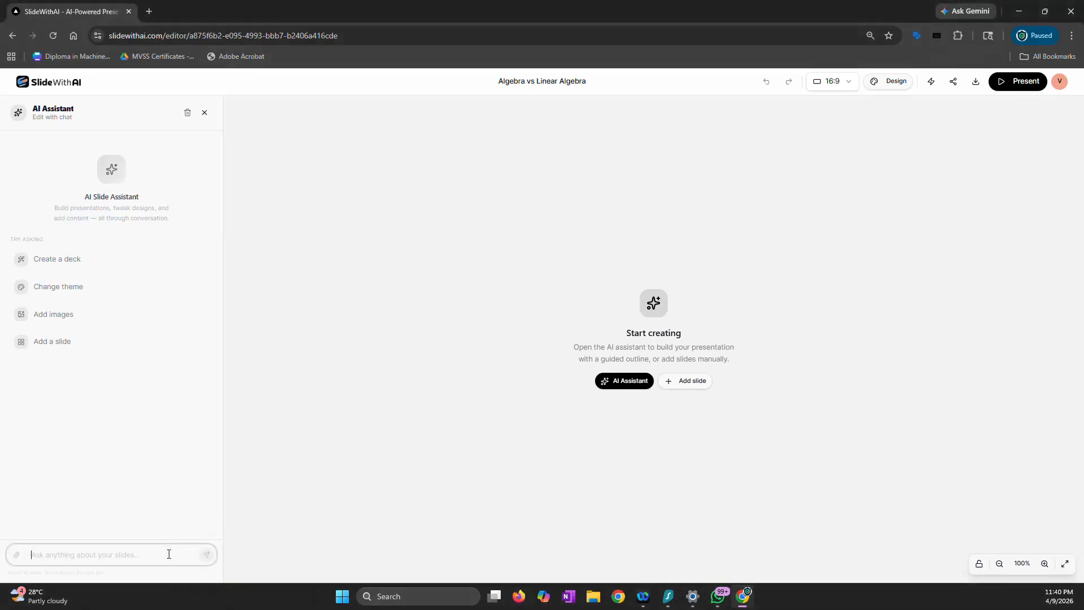
text(do you understand the pedagogy frameworks in you)
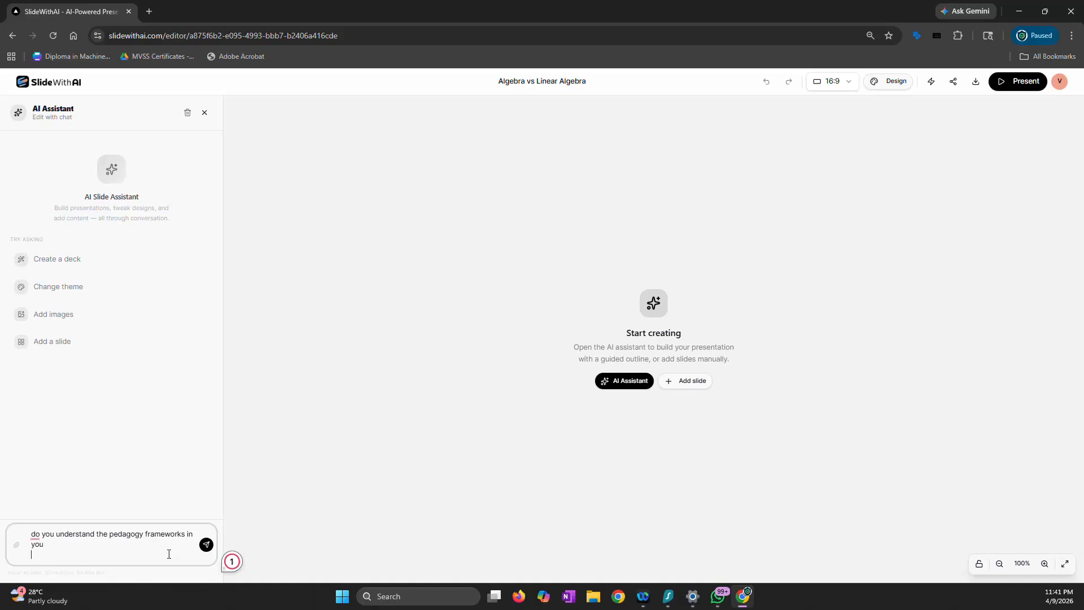
click(206, 544)
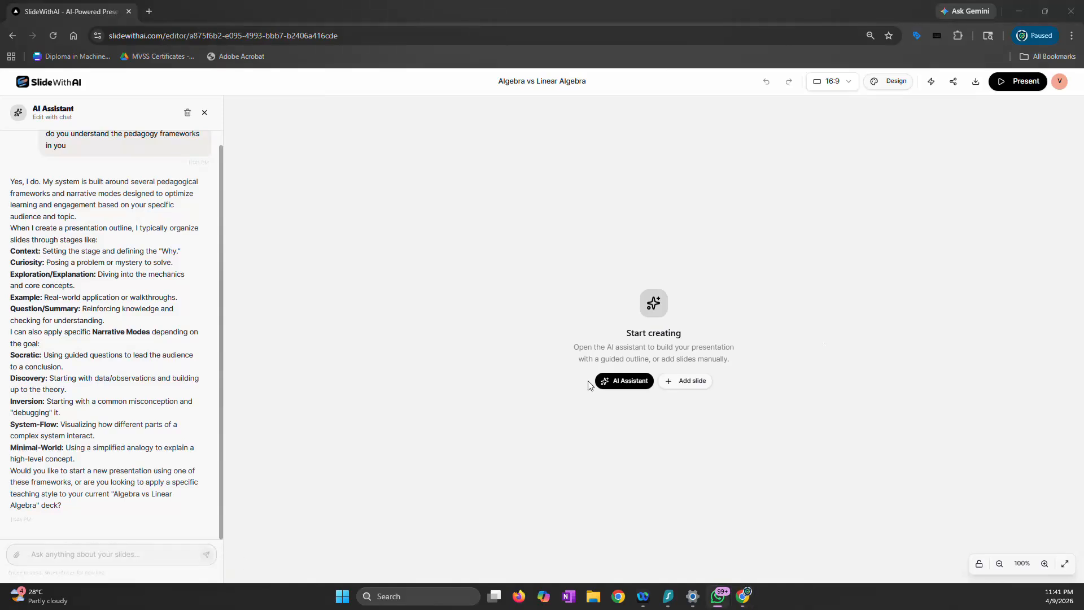
Ask the AI Assistant "how many different frameworks do you have ?" and read through its reply
click(151, 558)
text(how many different frameworks do you have ?)
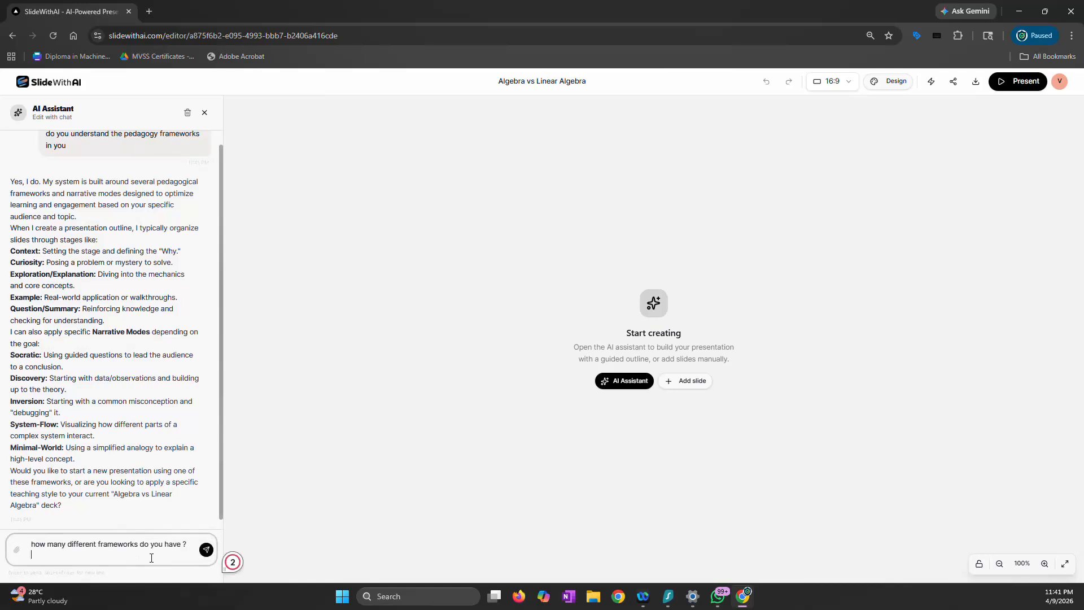
key(Return)
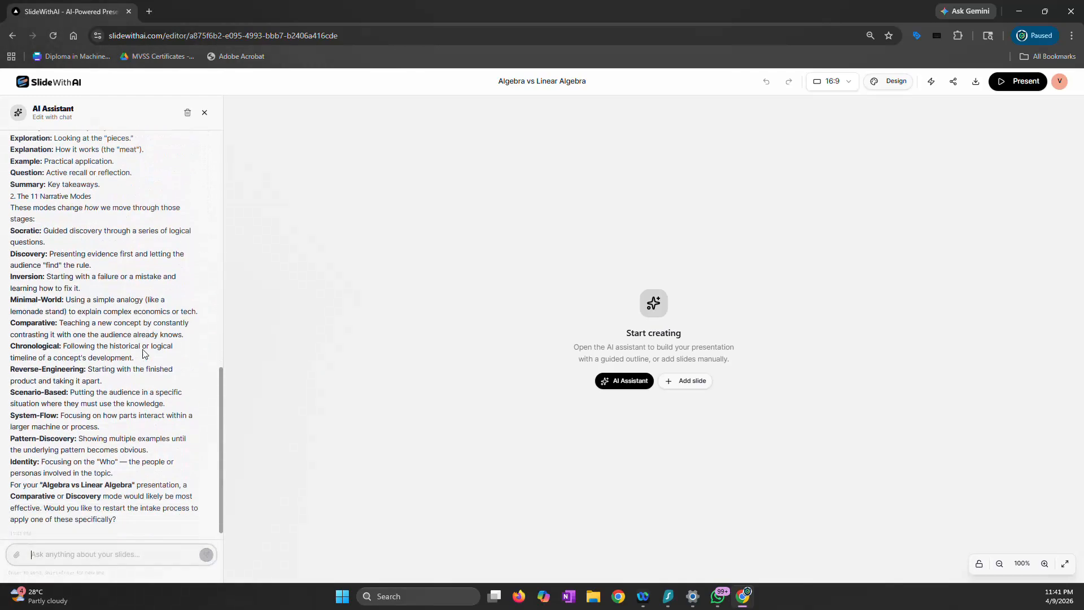
scroll(143, 353, up, 2)
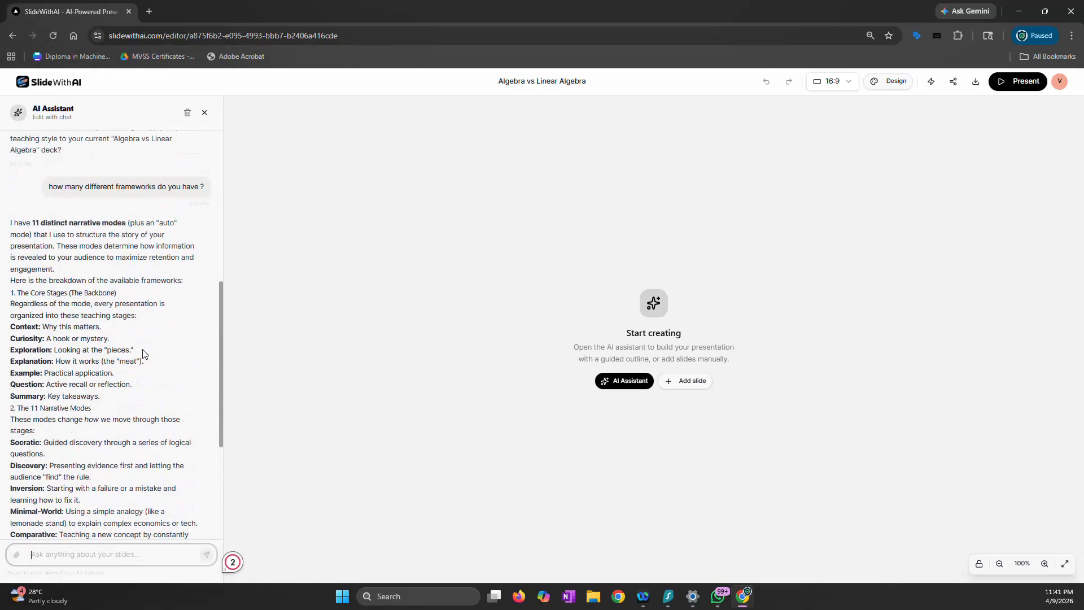
scroll(143, 354, down, 4)
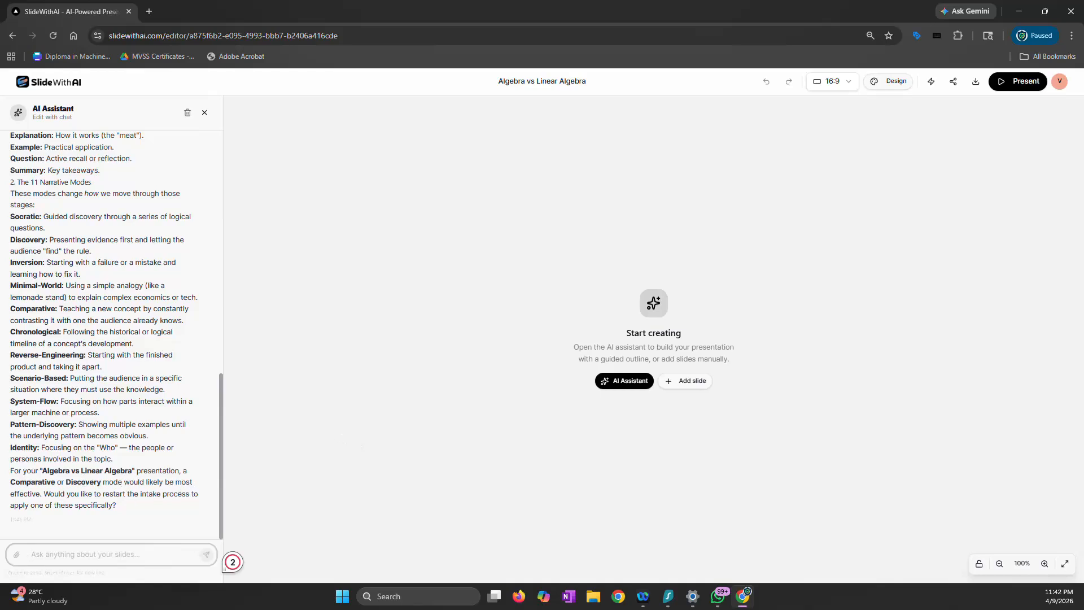
Ask the AI Assistant "can you figure out the appropriate framework yourself when i give a topic ? or do i have to specifically mention it"
key(alt+Tab)
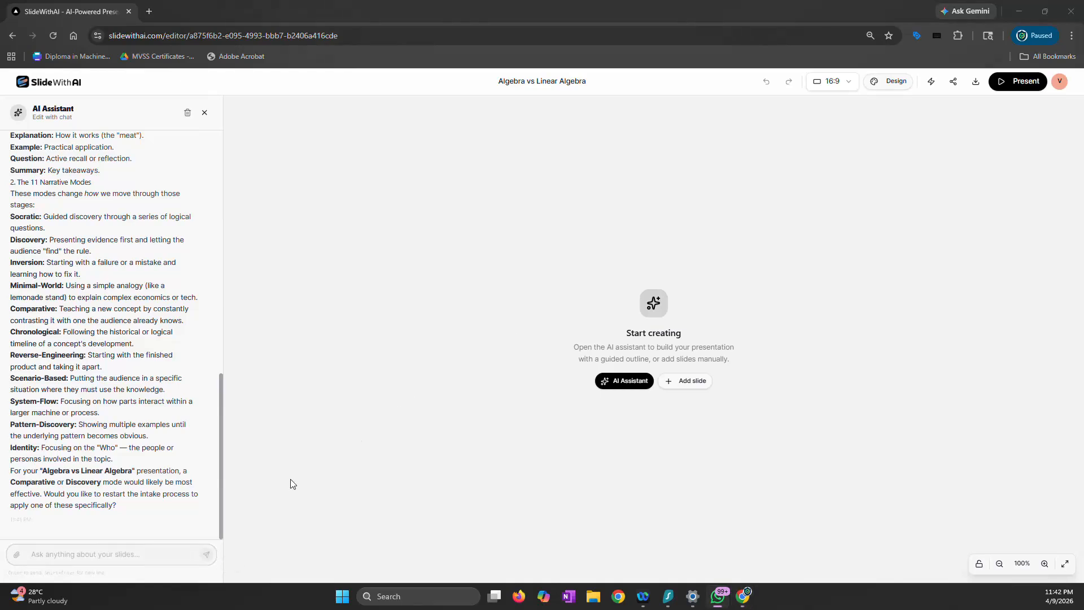
click(127, 559)
text(can you figure out the  appropriate framework yourself when i give a topic ? or do i have to specifically mention it)
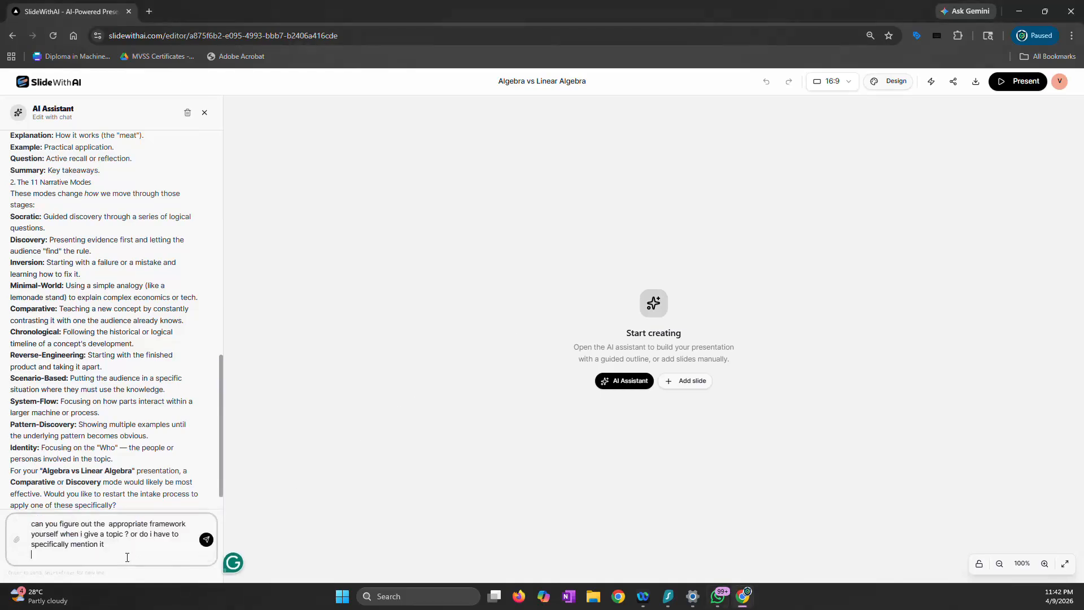
key(Return)
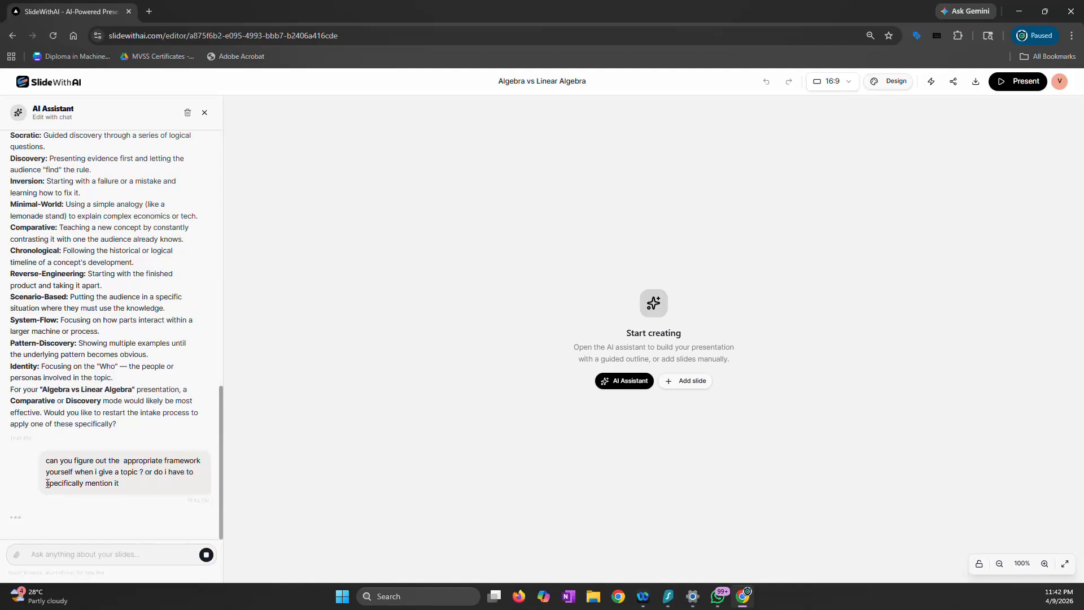
drag(46, 484, 127, 483)
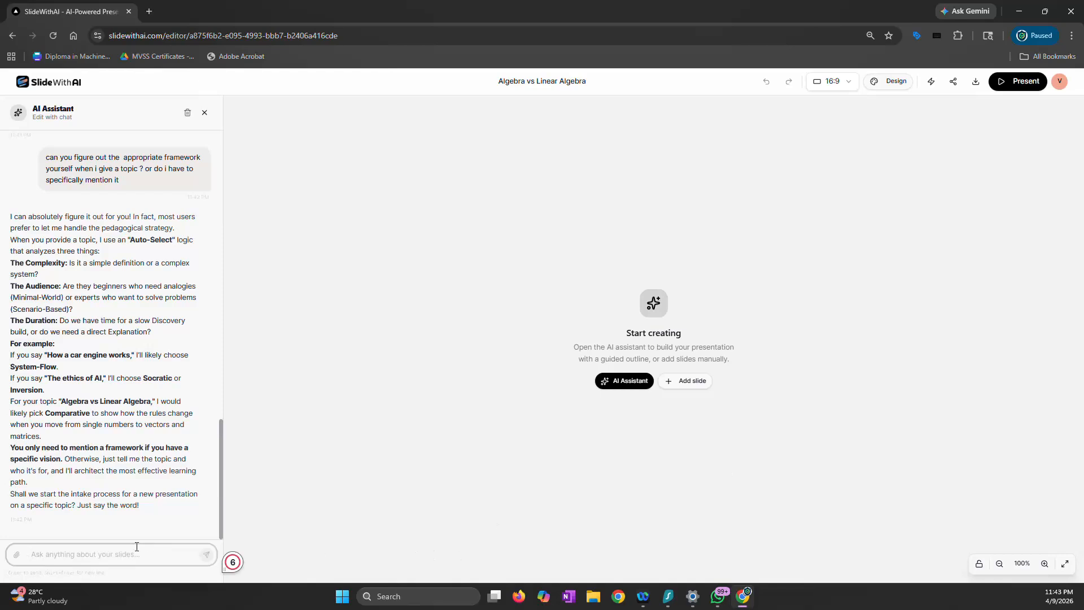
Send the AI Assistant the request "lets build a highly interactive deck with lots of images on Algebra and Linear Algebra."
text(lets build )
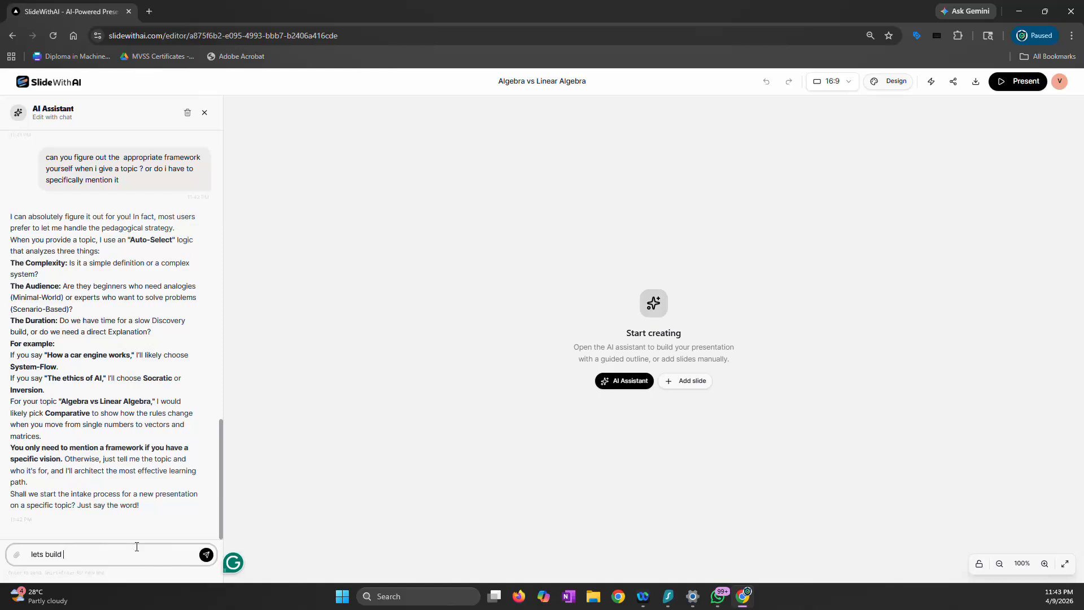
text(a hihgly)
key(BackSpace)
key(BackSpace)
key(BackSpace)
key(BackSpace)
key(BackSpace)
text(ghly interactive deck with lots of images)
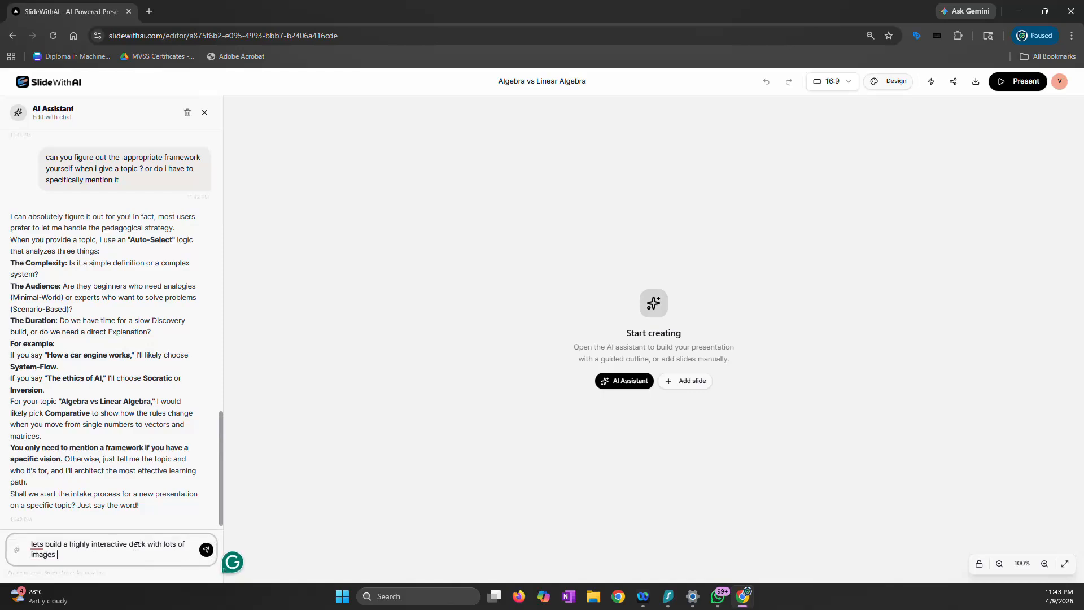
text( on)
text( Algr)
text(bra and Li)
text(ne)
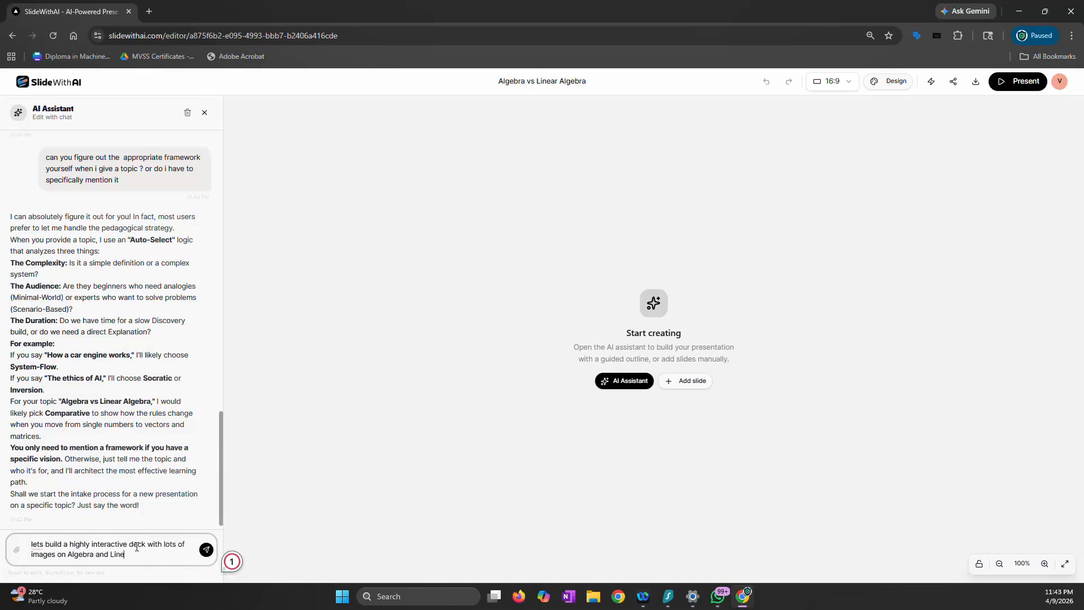
text(ar Algebra.)
click(207, 551)
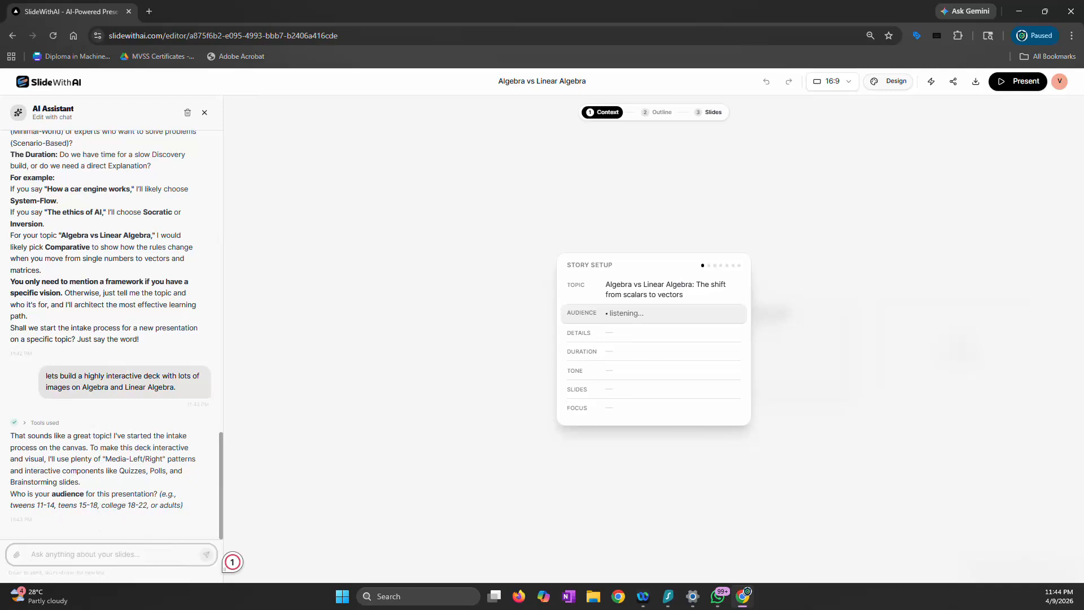
Answer the story setup questions with "college and adults mix" for the audience and 15 for the duration
key(alt+Tab)
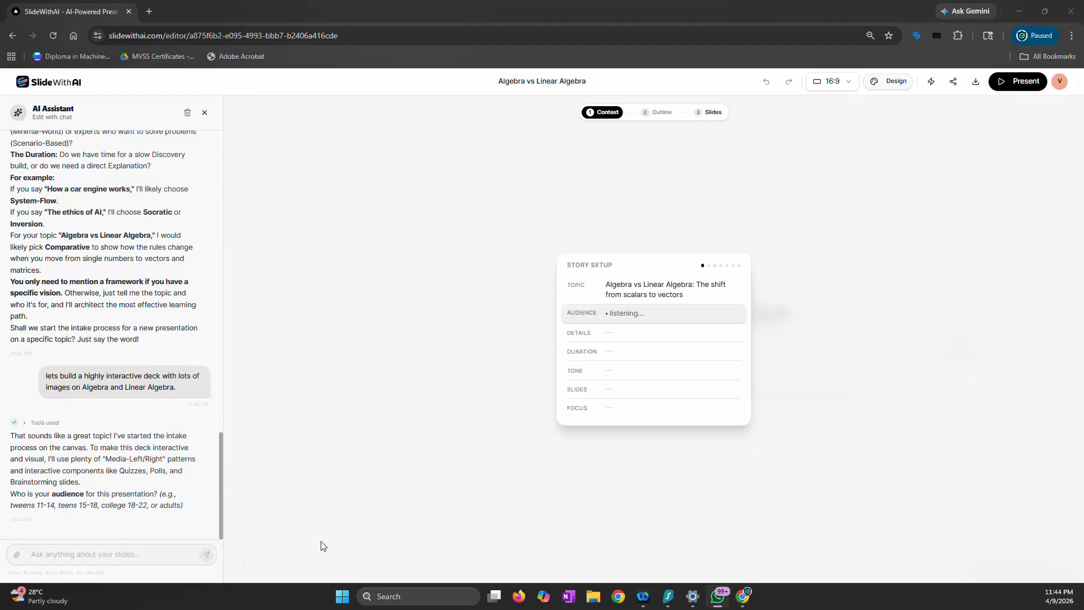
click(142, 555)
text(college and adults mix)
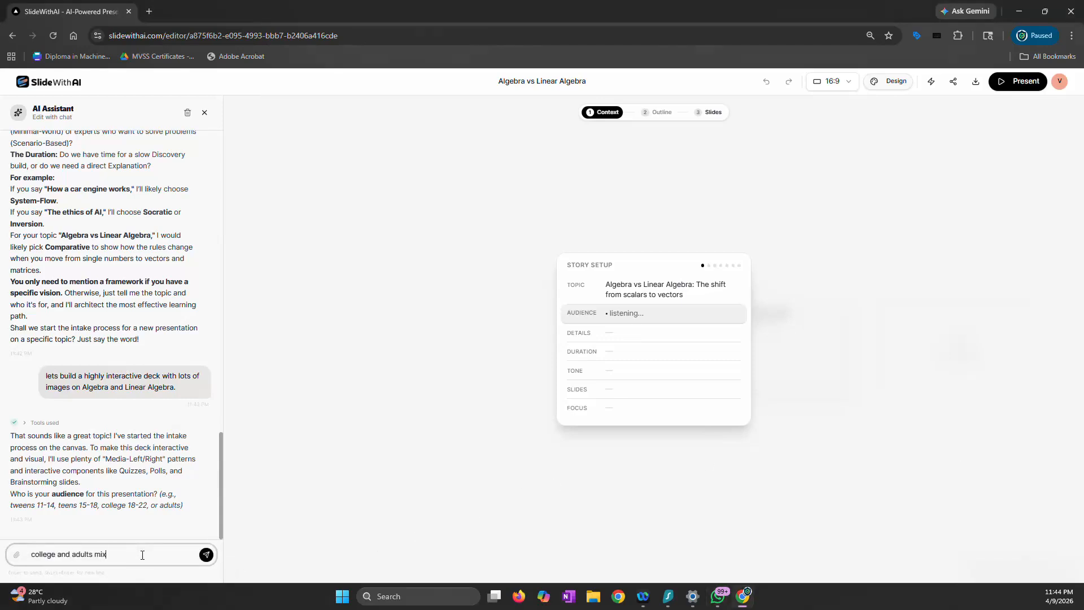
key(Return)
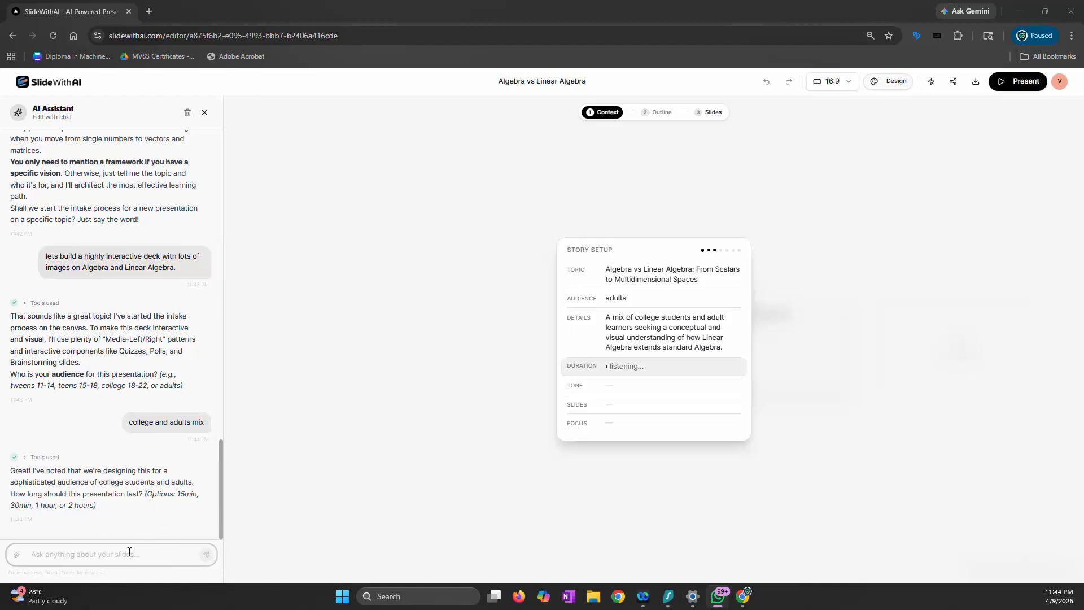
text(15)
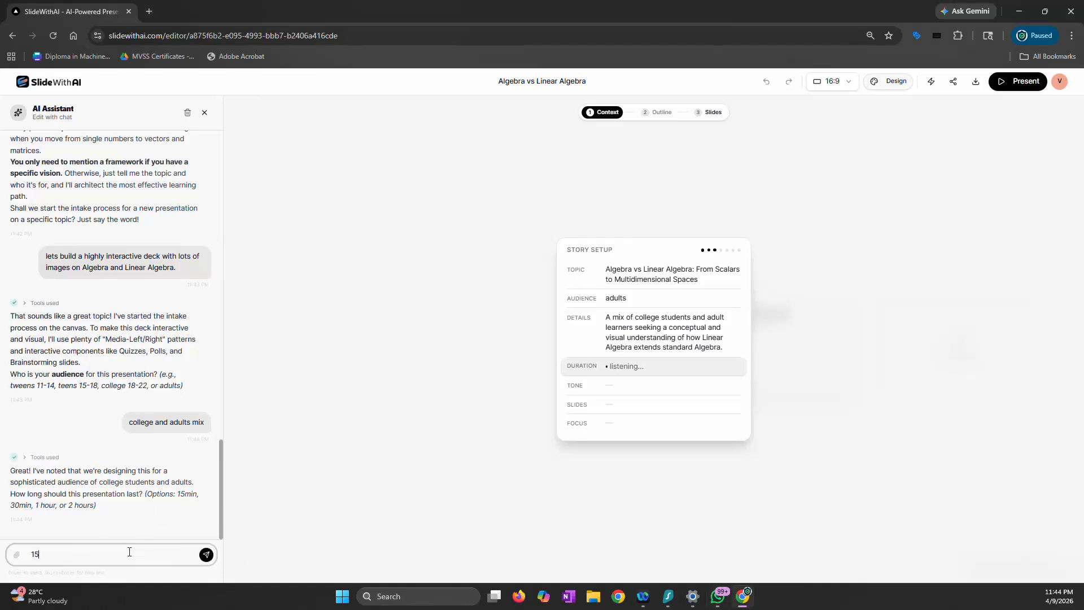
click(205, 556)
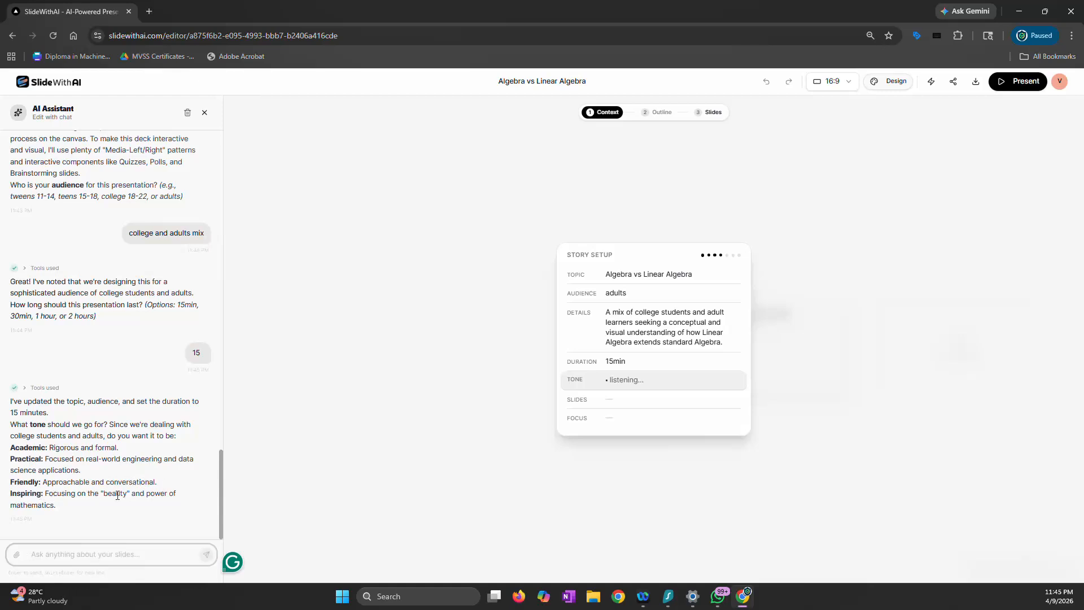
Choose "Inspiring" from the assistant's suggested tones and send it as the presentation's tone
double_click(23, 496)
key(ctrl+c)
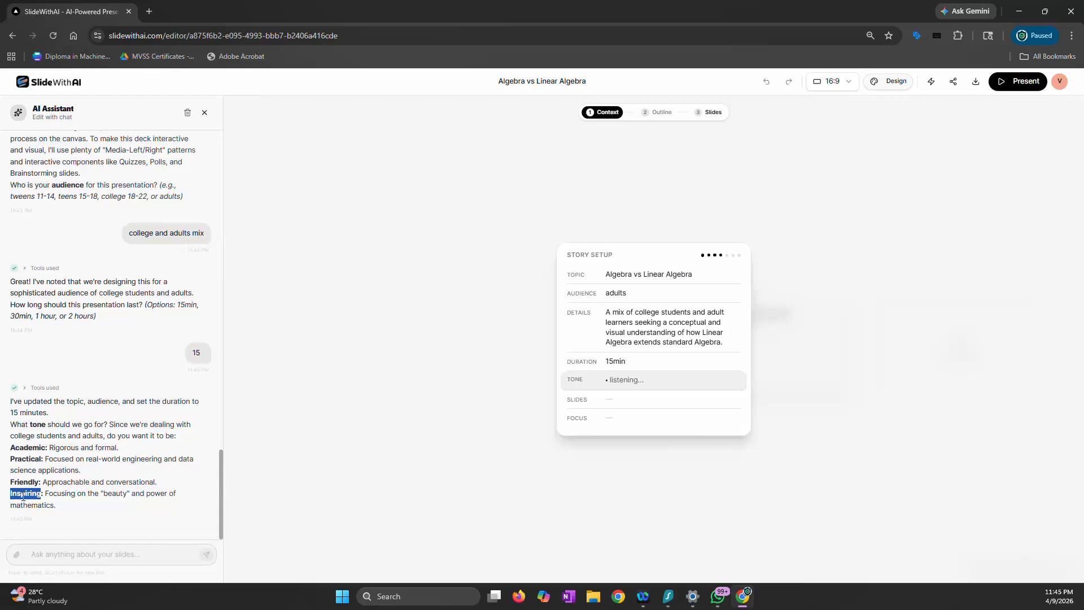
click(65, 560)
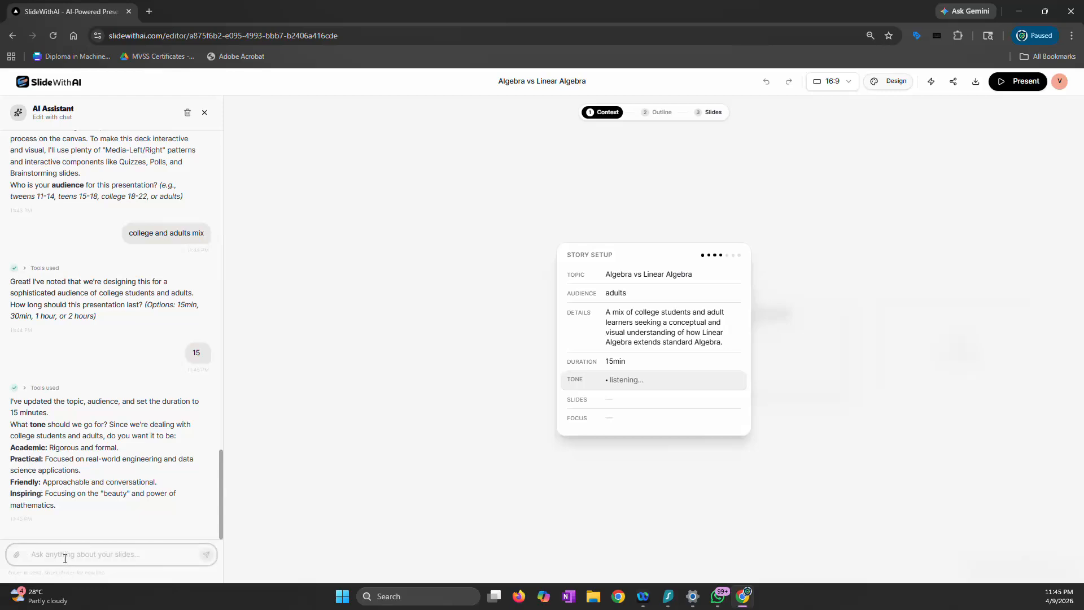
key(ctrl+v)
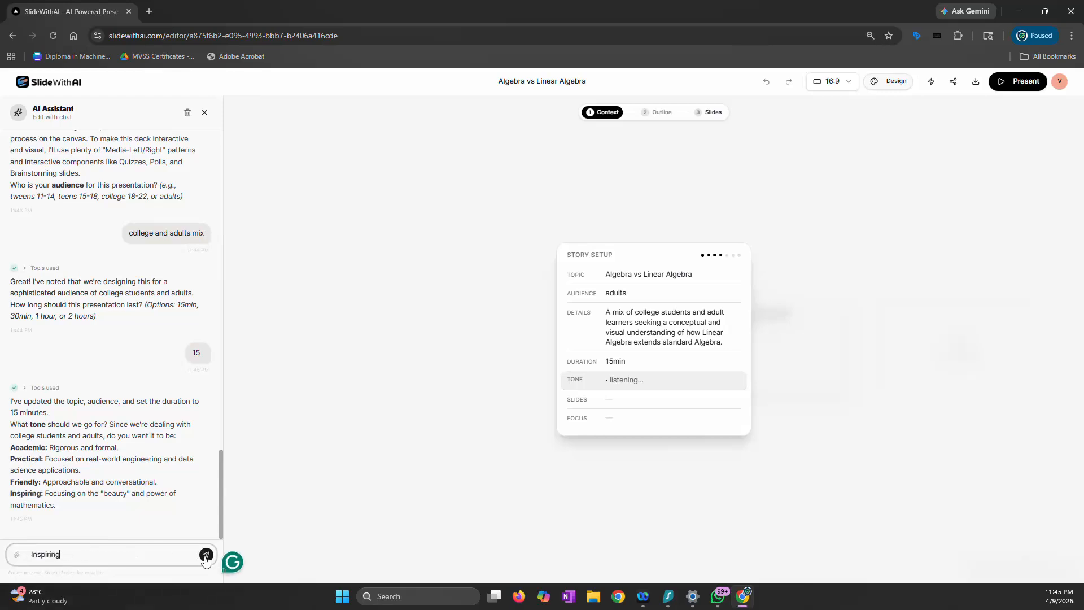
key(Return)
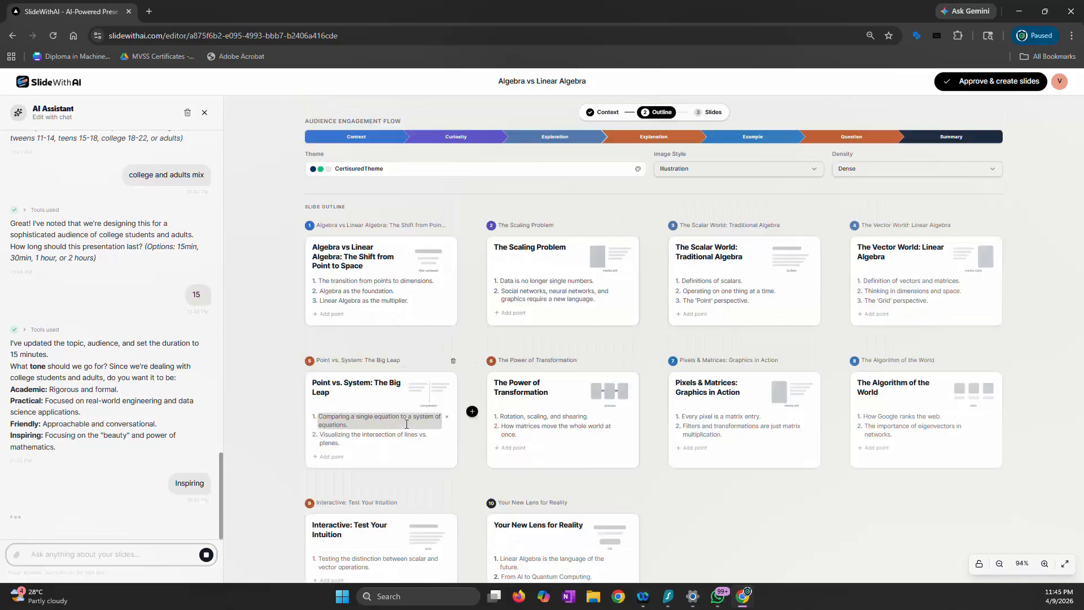
Look through the generated slide outline cards and the assistant's latest chat messages
double_click(373, 258)
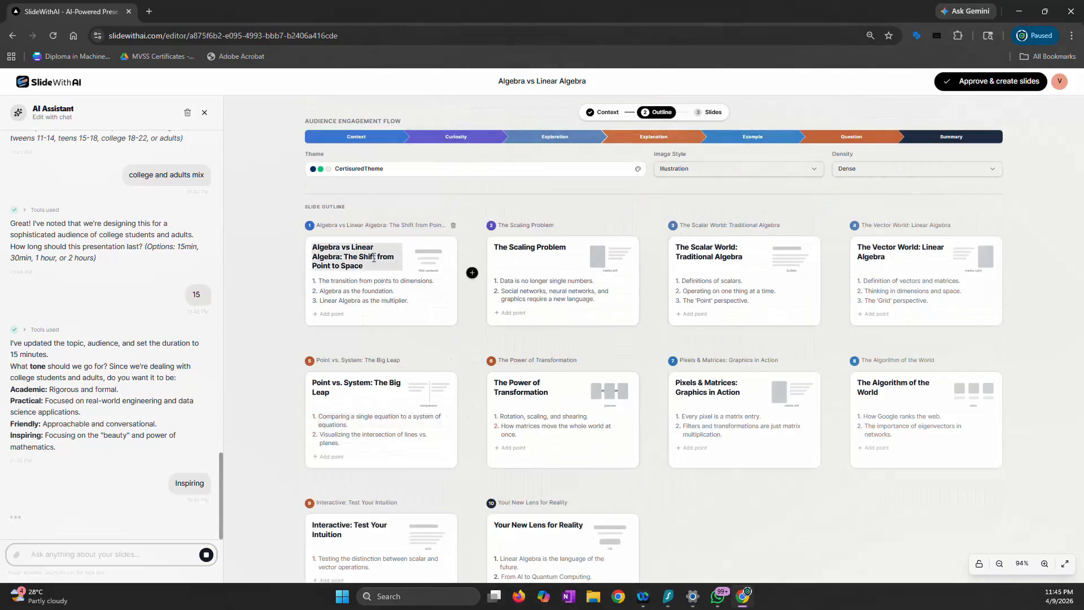
double_click(373, 291)
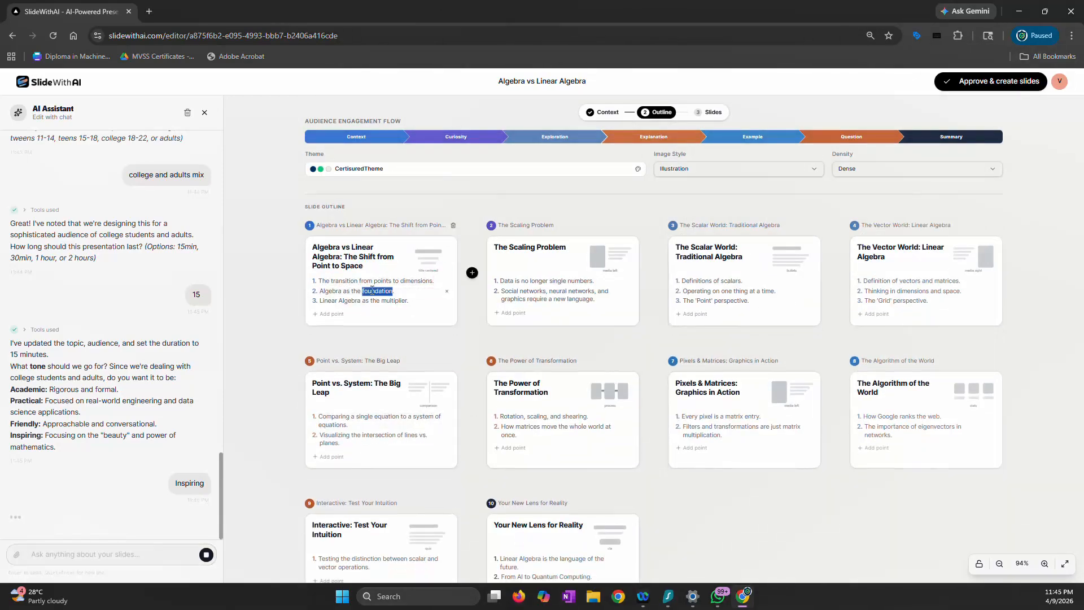
click(290, 333)
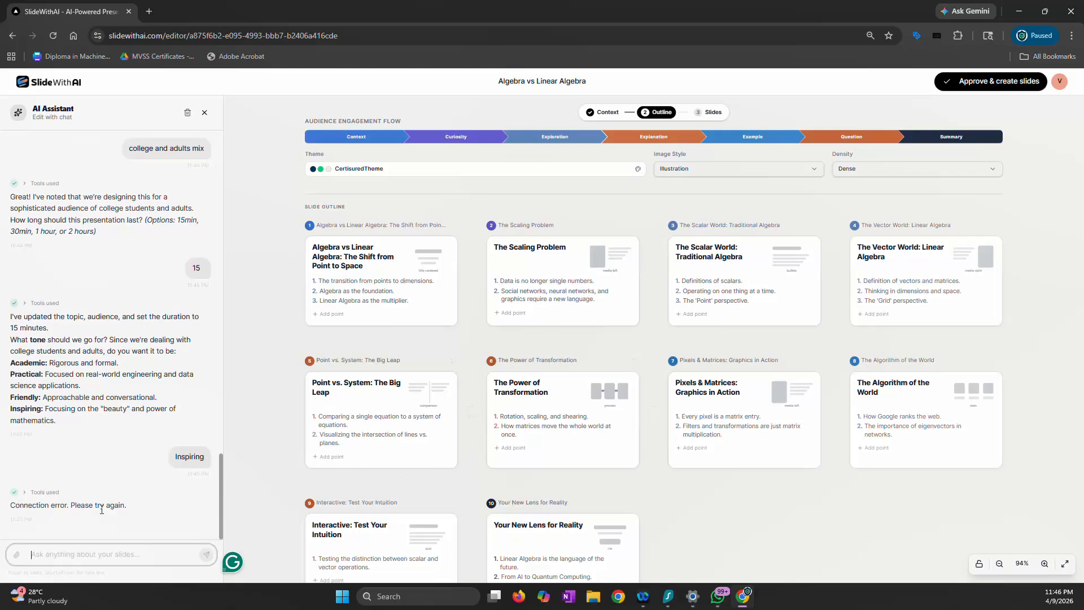
scroll(462, 405, down, 2)
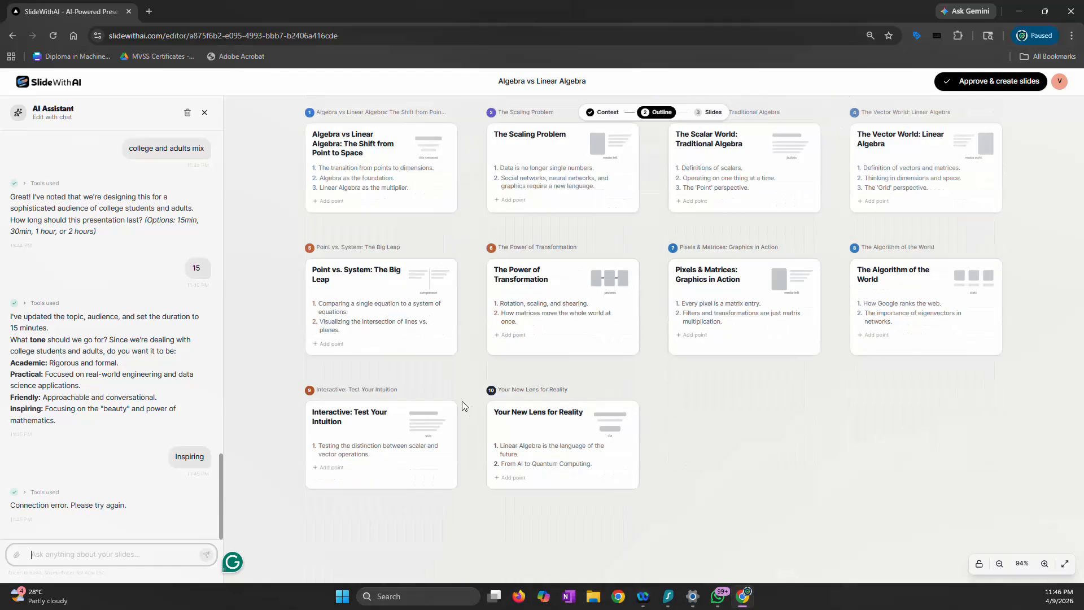
scroll(462, 401, up, 2)
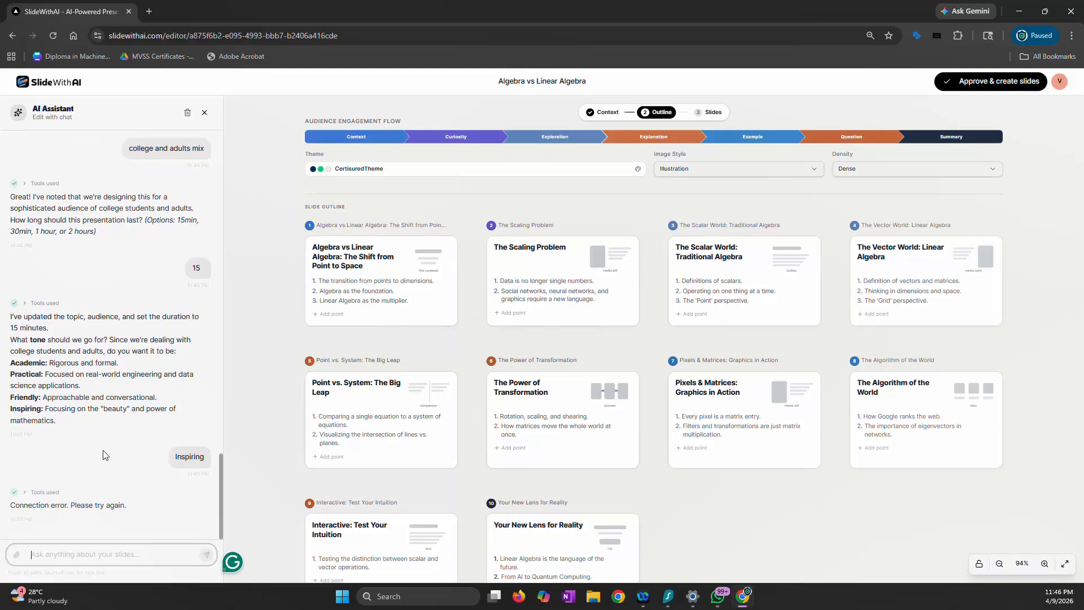
scroll(105, 455, up, 13)
scroll(105, 455, down, 13)
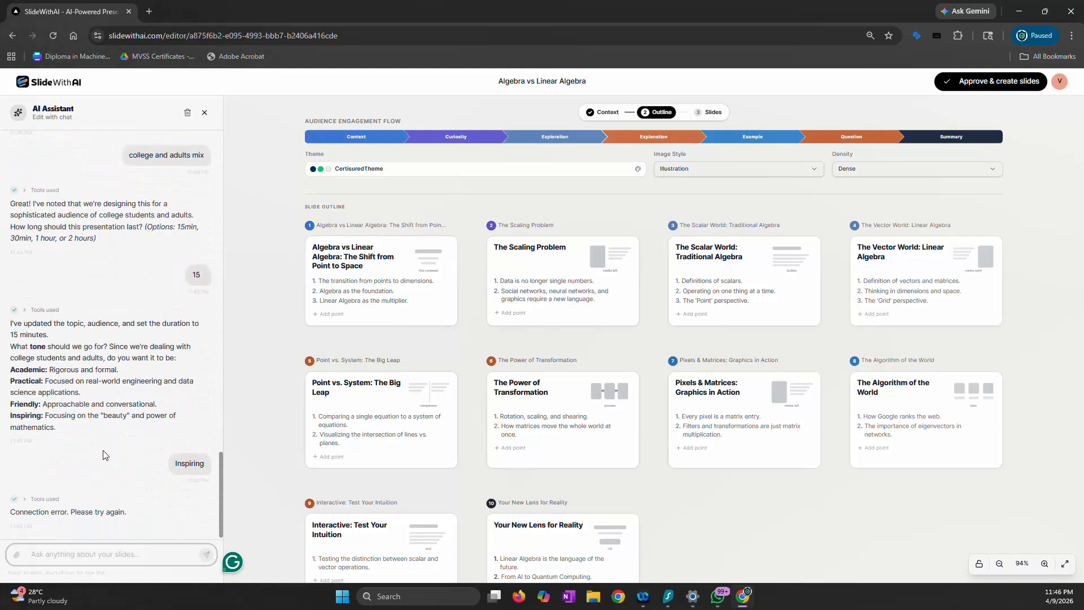
Ask the AI Assistant "ok how many kinds of quiz and engagement layouts do you have ?" and read through its reply
click(116, 551)
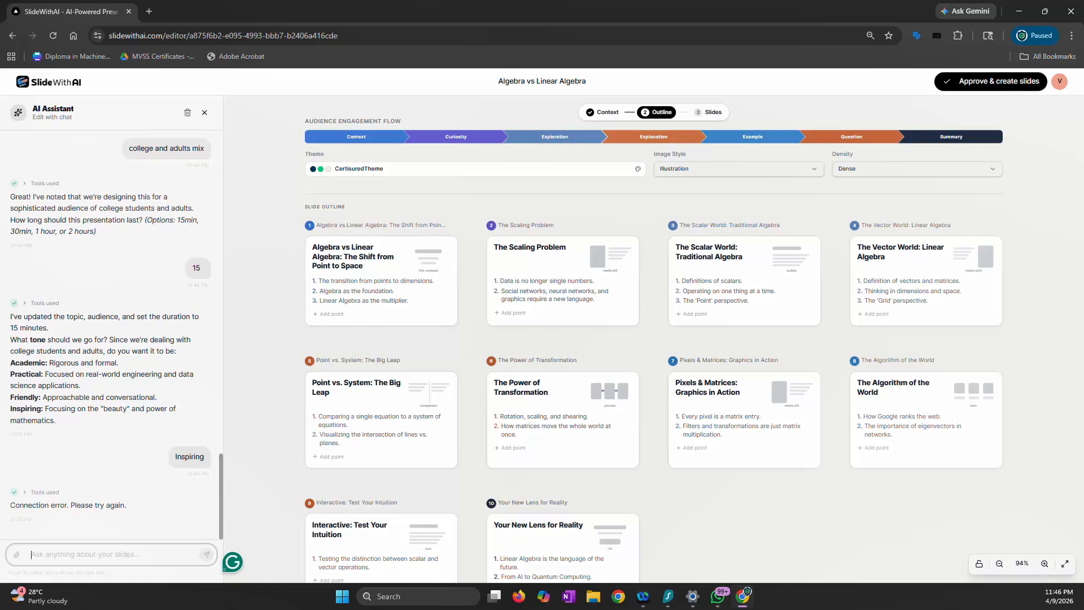
key(alt+Tab)
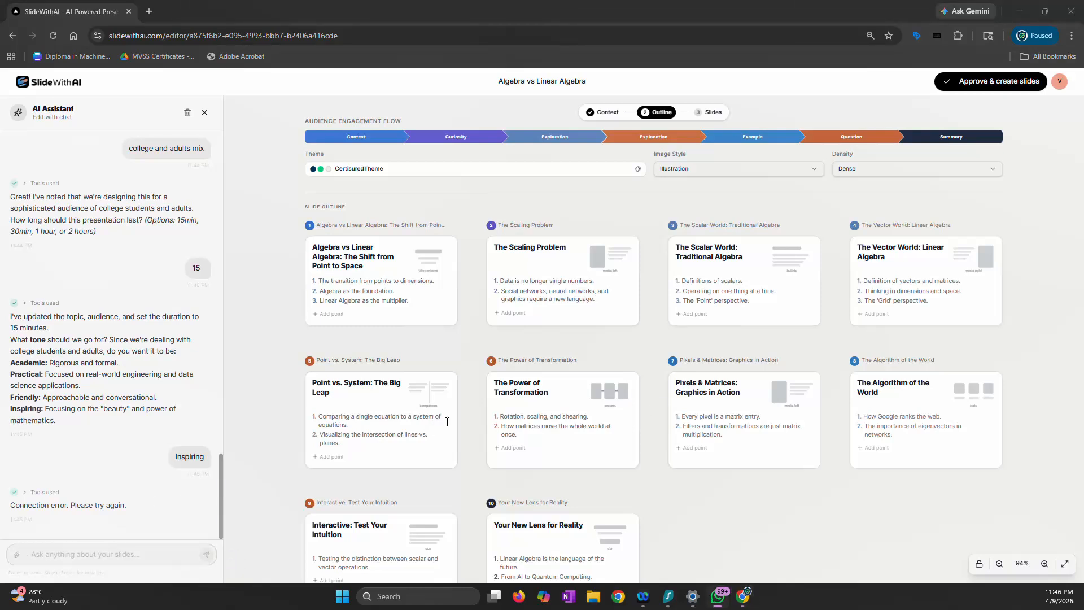
click(152, 551)
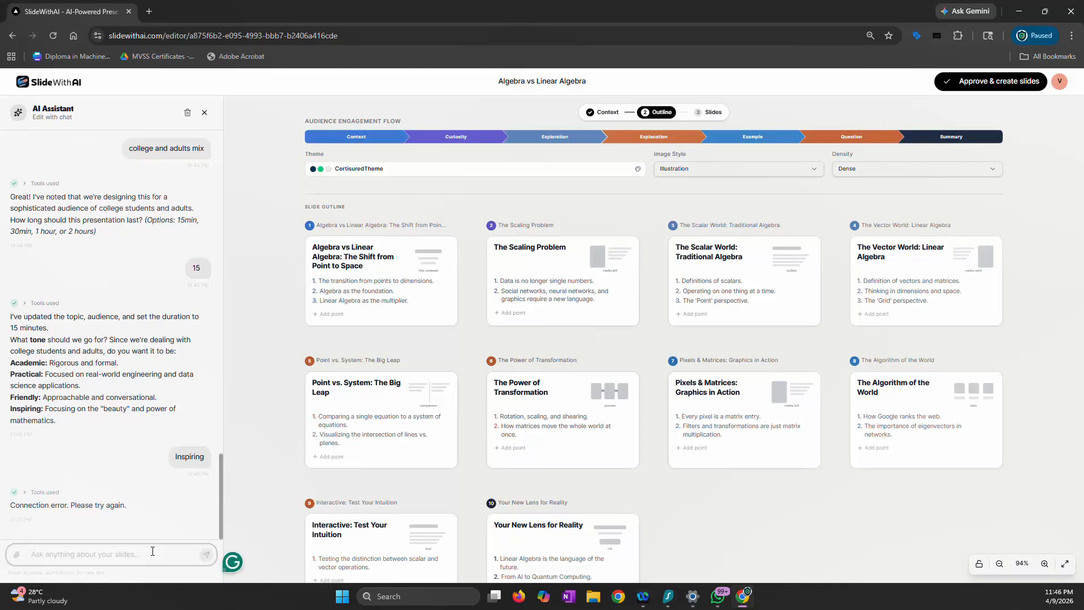
text(ok how many kinds of quiz and engagement layouts do you have ?)
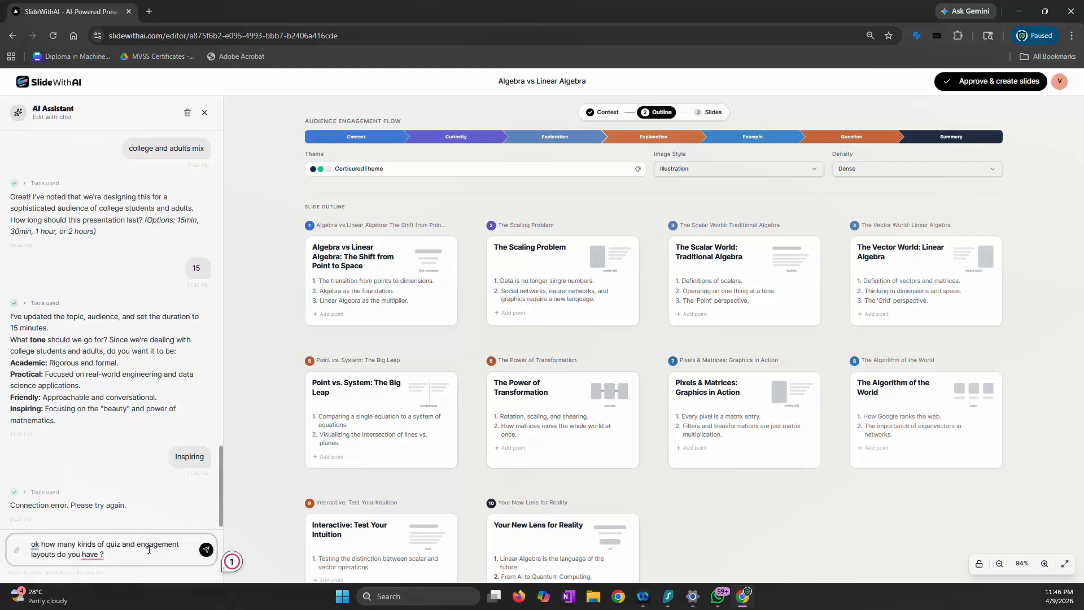
key(Return)
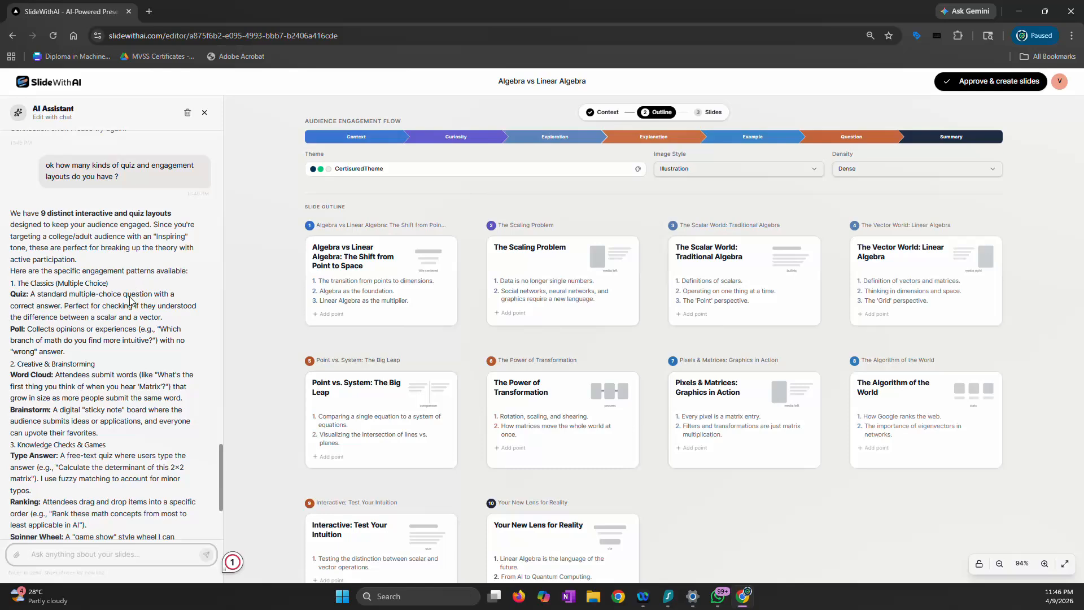
scroll(108, 300, down, 2)
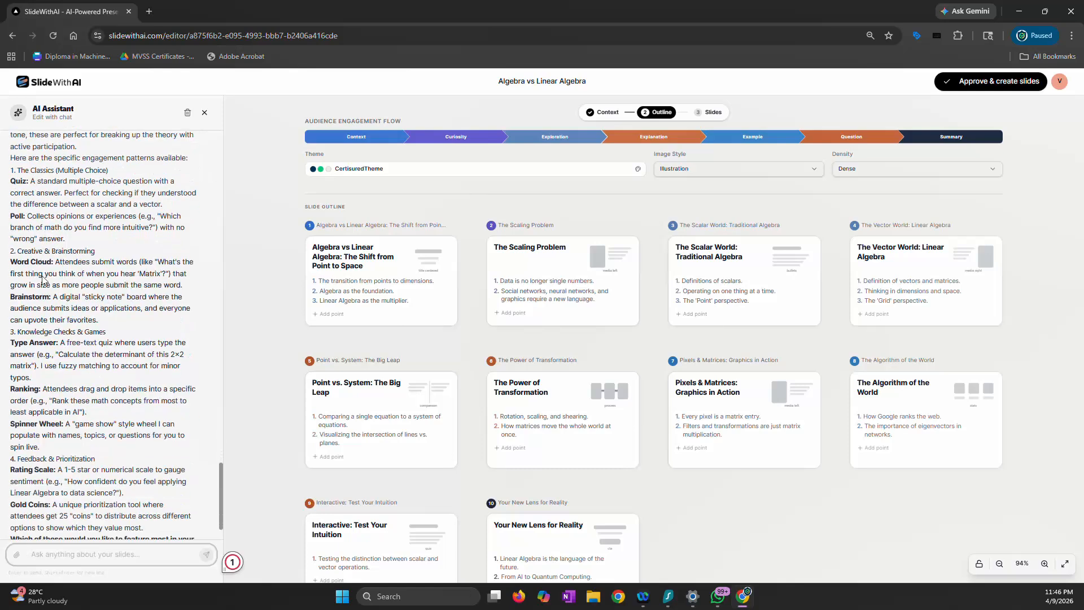
scroll(45, 343, down, 1)
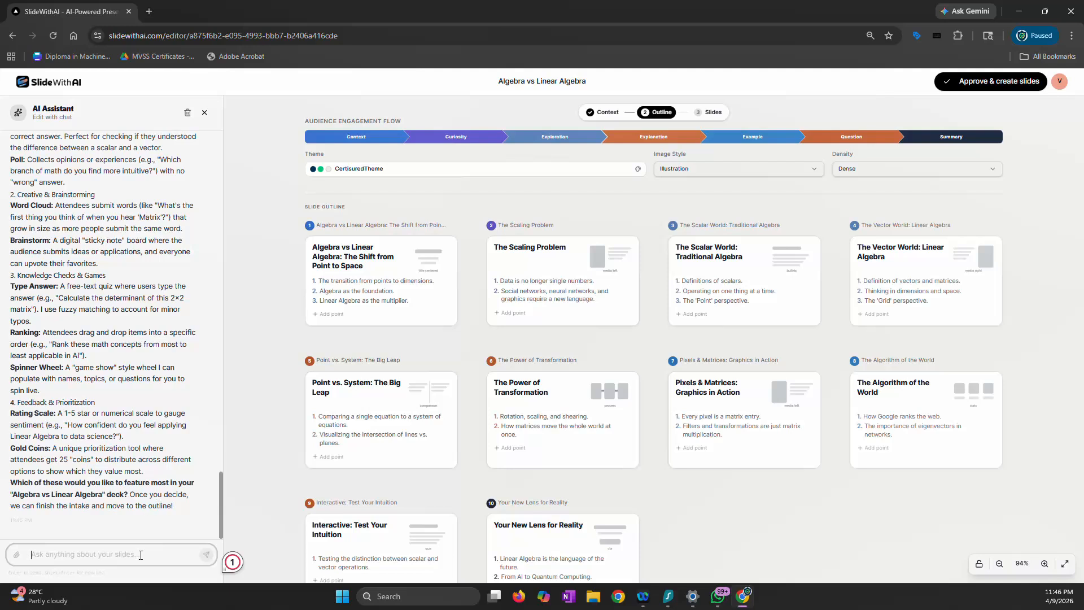
Tell the AI Assistant to "add one of each" engagement layout and review the regenerated slide outline
text(a)
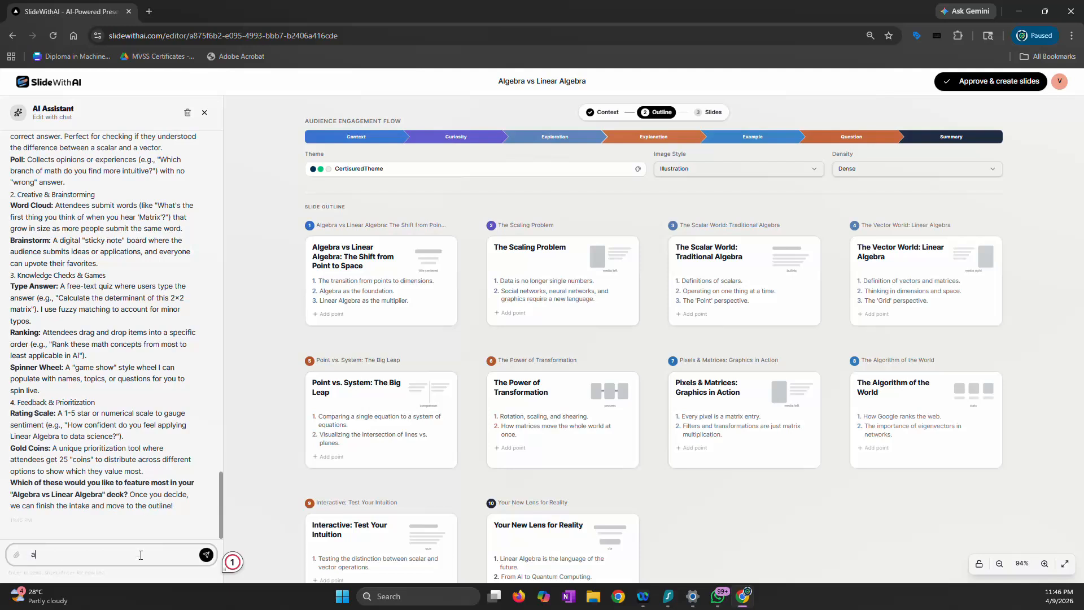
text(dd one of each)
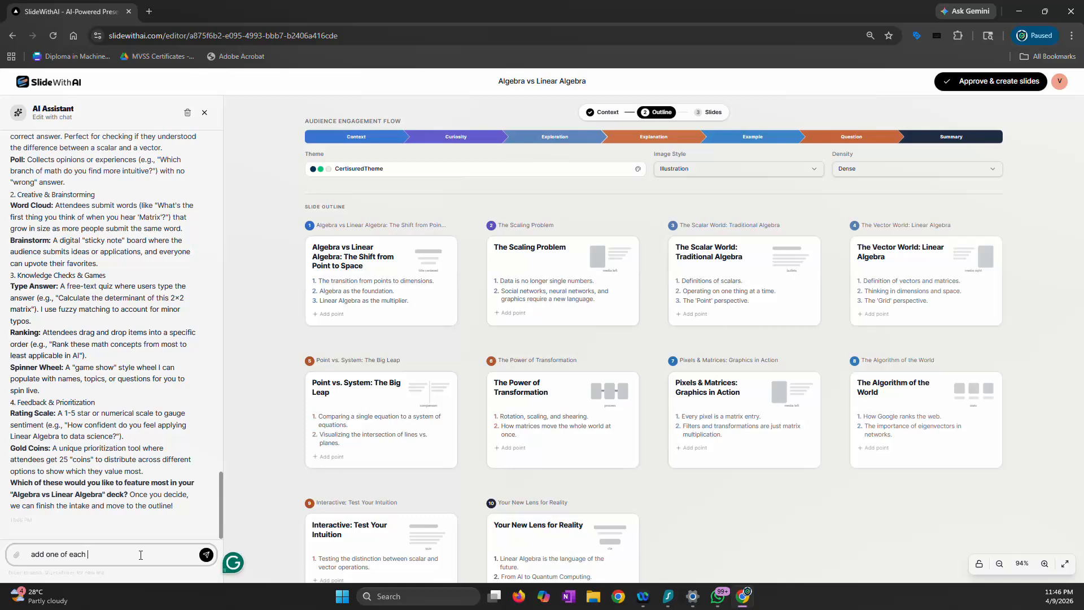
key(Return)
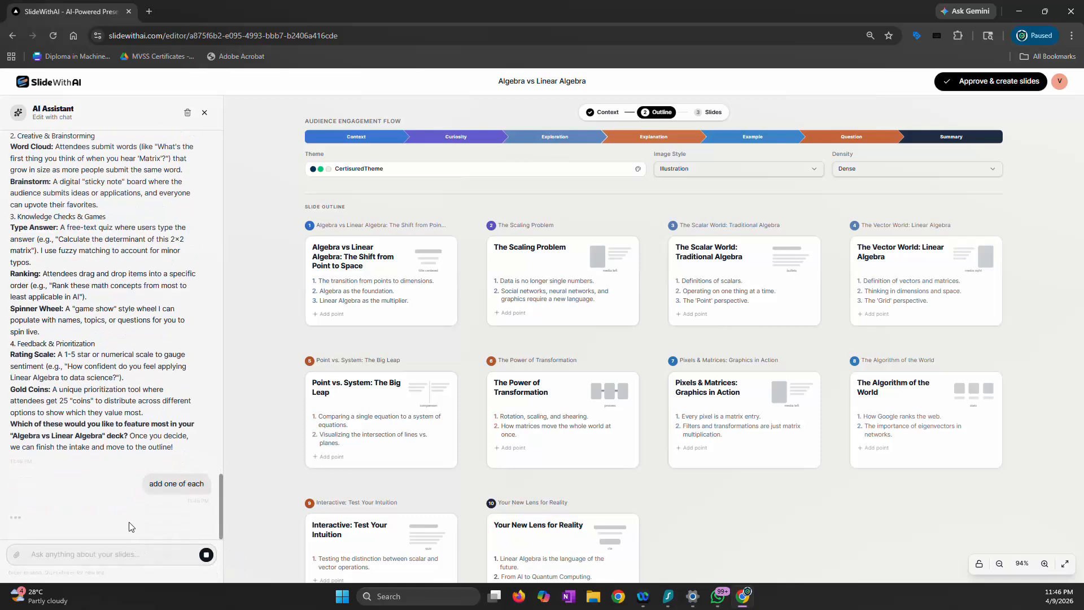
scroll(356, 421, down, 1)
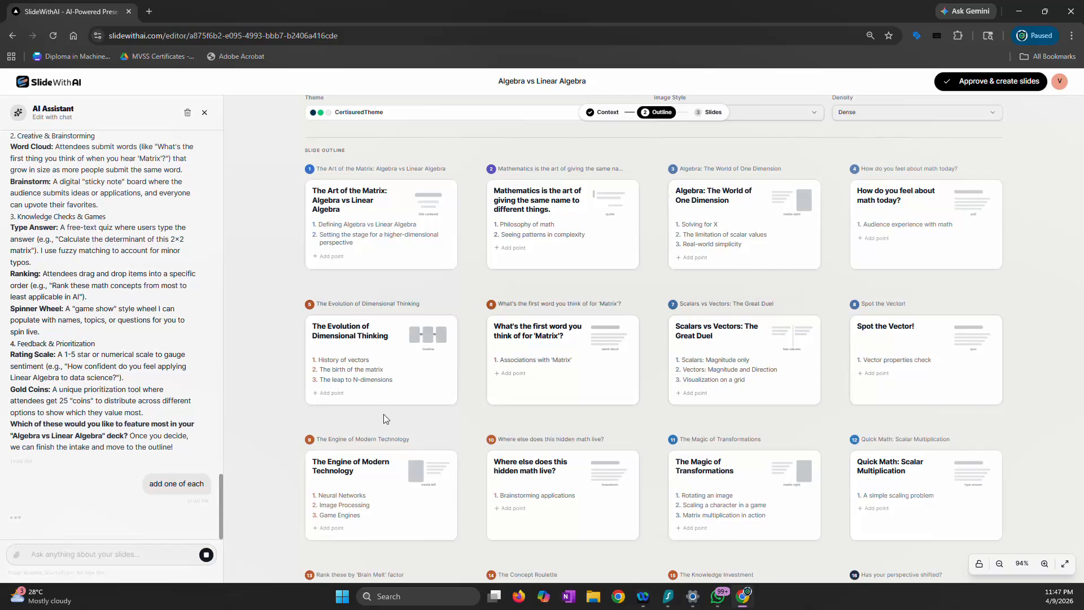
scroll(384, 415, down, 3)
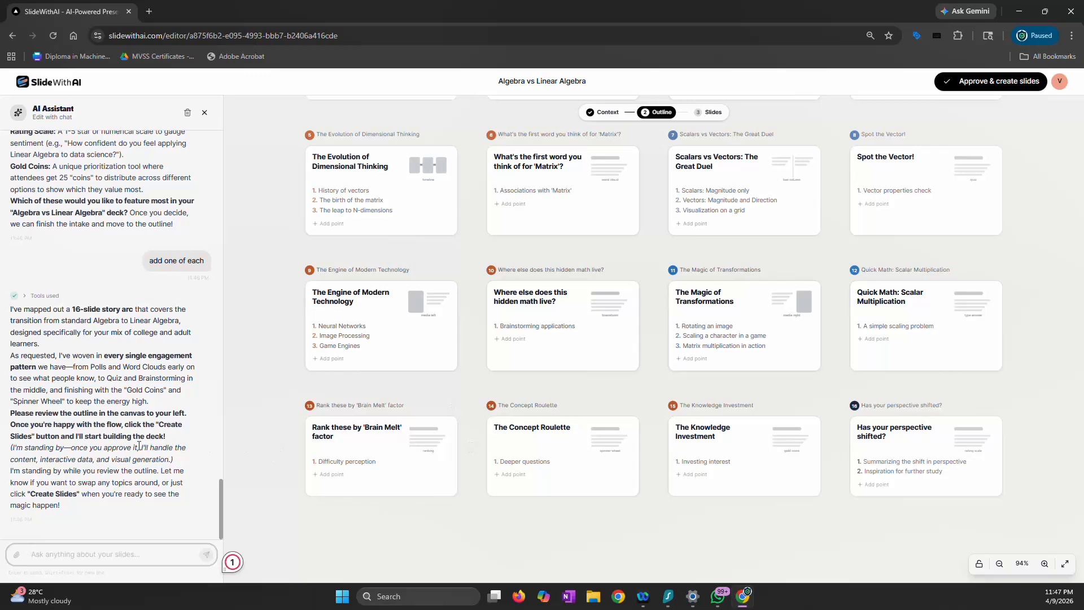
Review the slide outline cards, approve the outline and rebuild the existing slides from it
scroll(439, 386, up, 4)
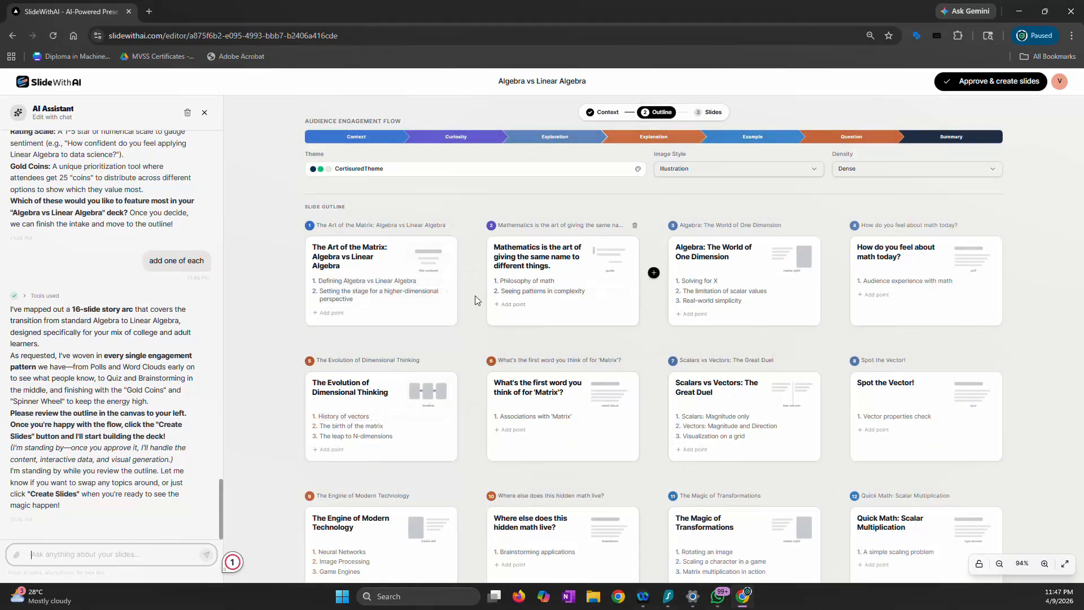
scroll(668, 335, down, 4)
scroll(668, 335, up, 1)
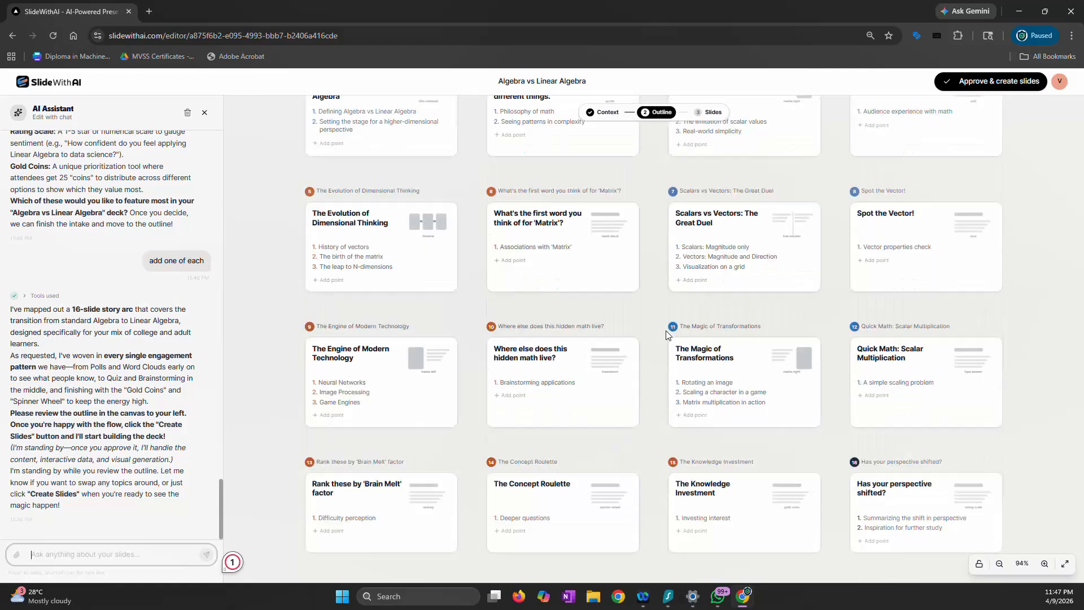
scroll(504, 345, up, 2)
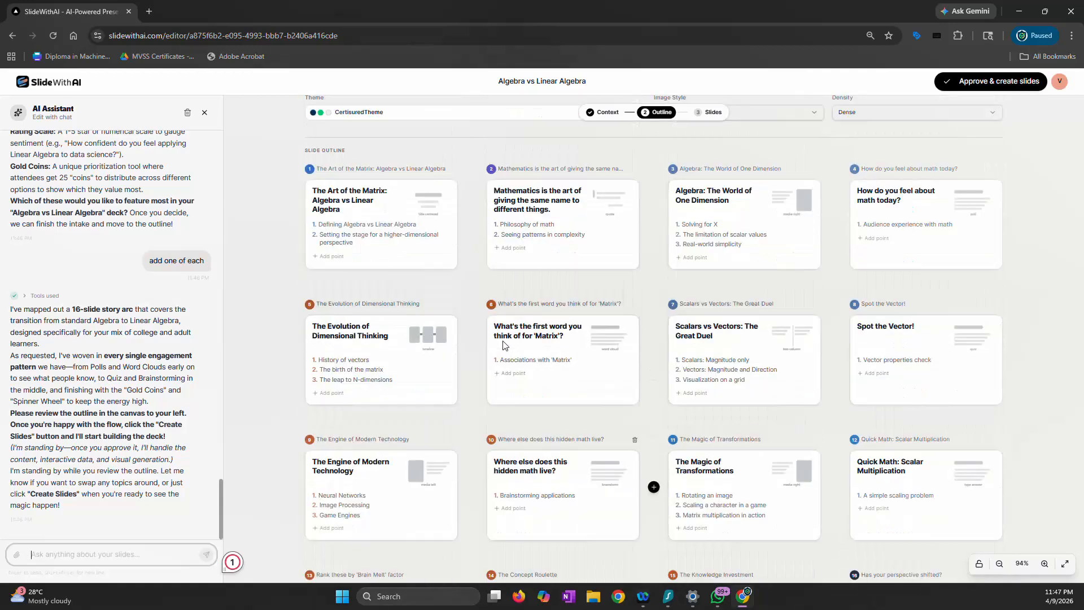
scroll(504, 345, down, 3)
scroll(504, 345, up, 3)
click(972, 85)
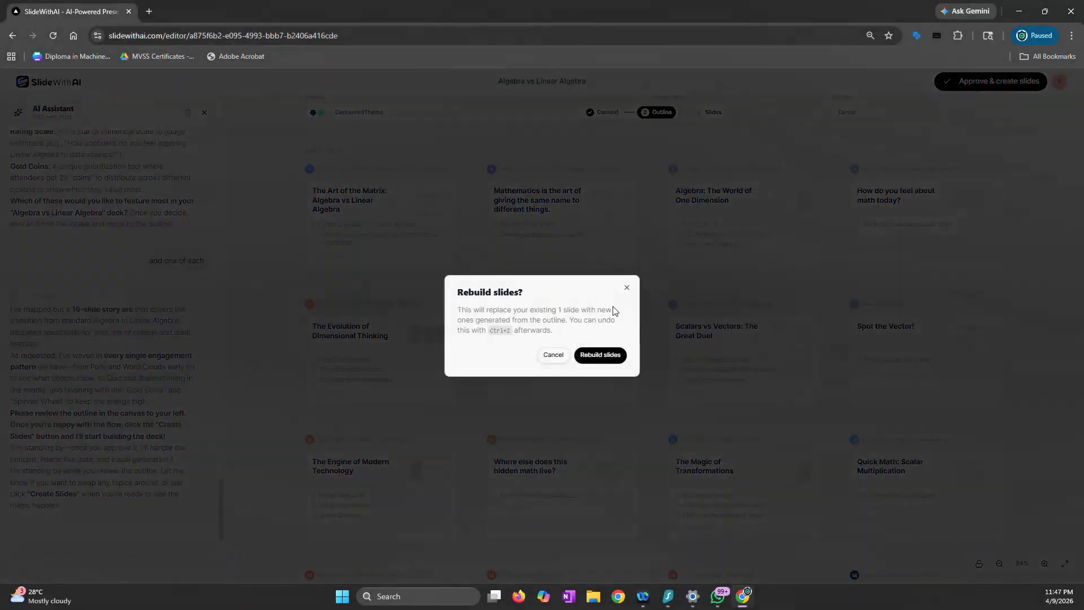
click(600, 355)
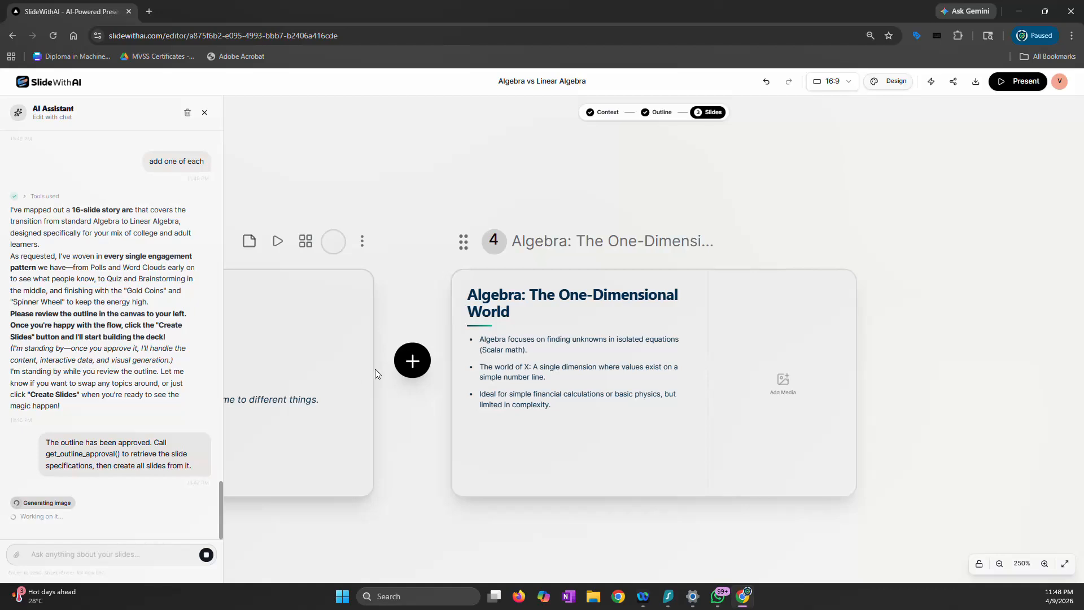
Look over the slides on the canvas while the AI Assistant generates them
scroll(375, 369, down, 10)
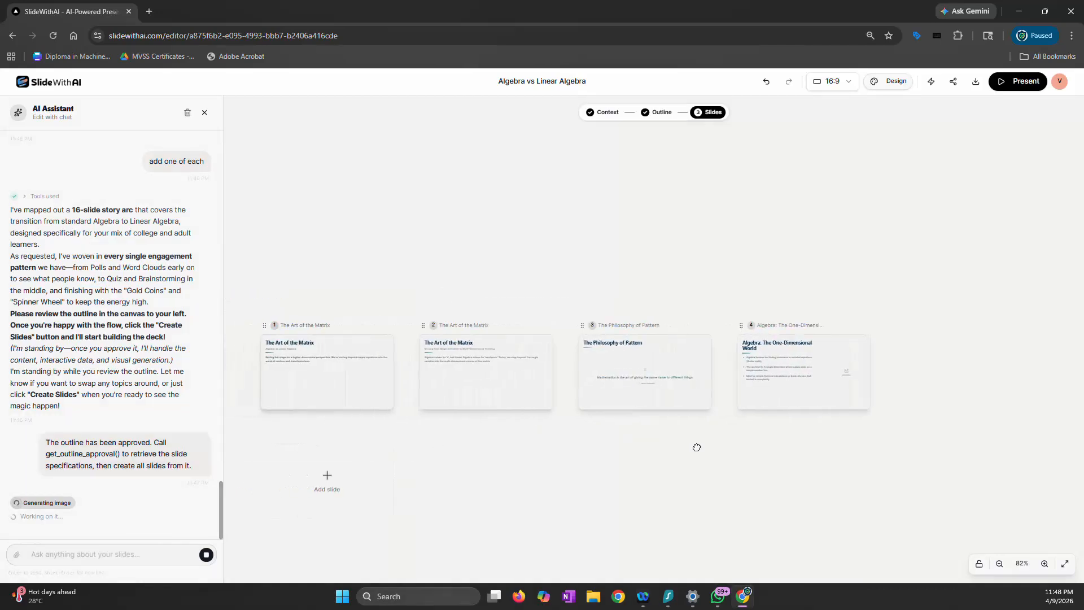
scroll(237, 390, up, 10)
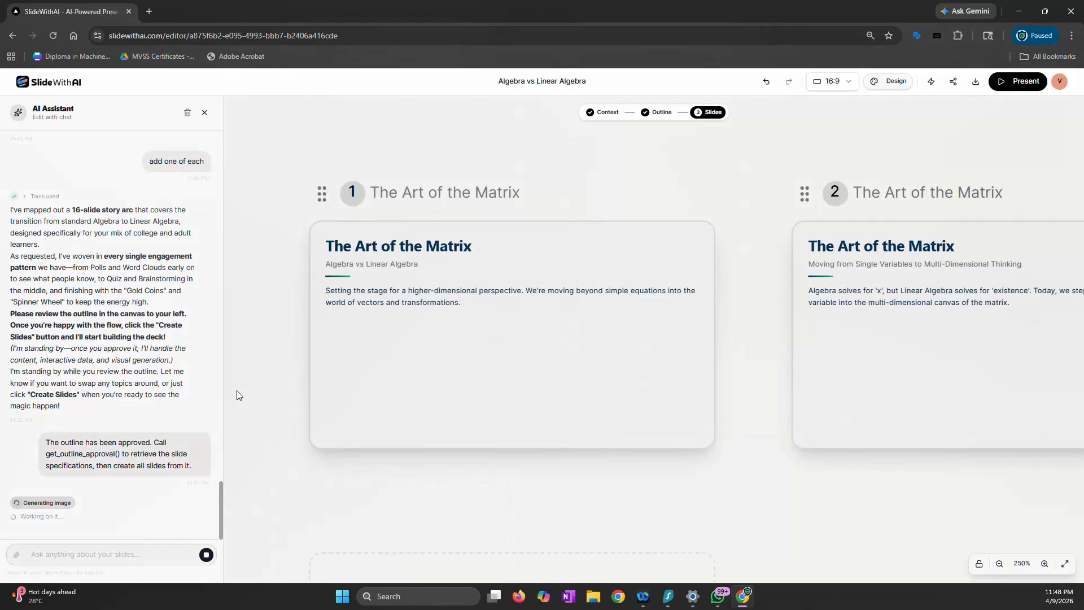
mouse_move(396, 333)
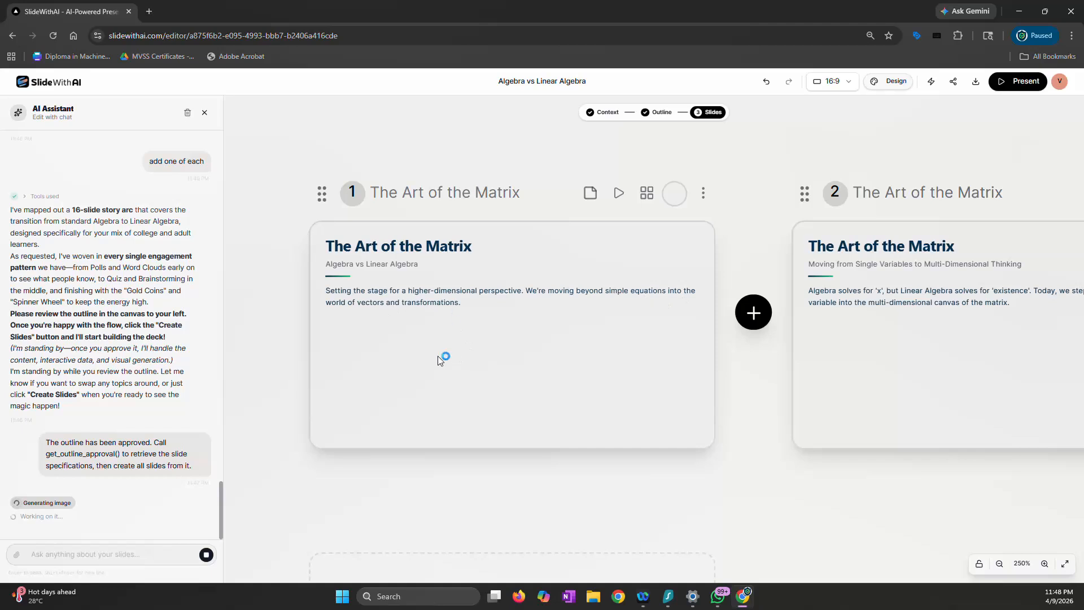
scroll(439, 356, down, 10)
scroll(808, 435, up, 3)
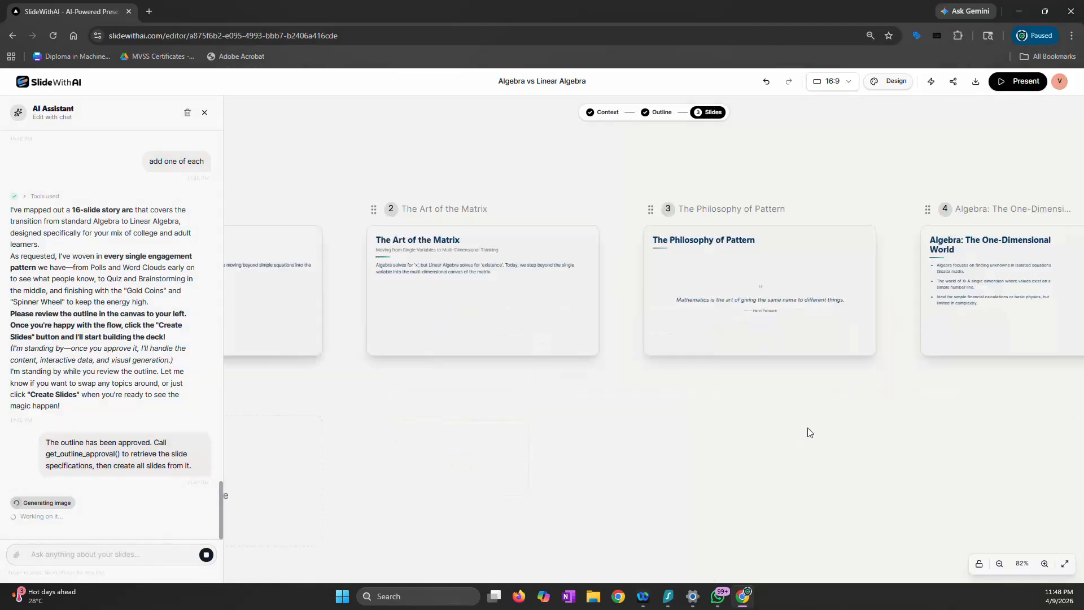
drag(907, 450, 634, 450)
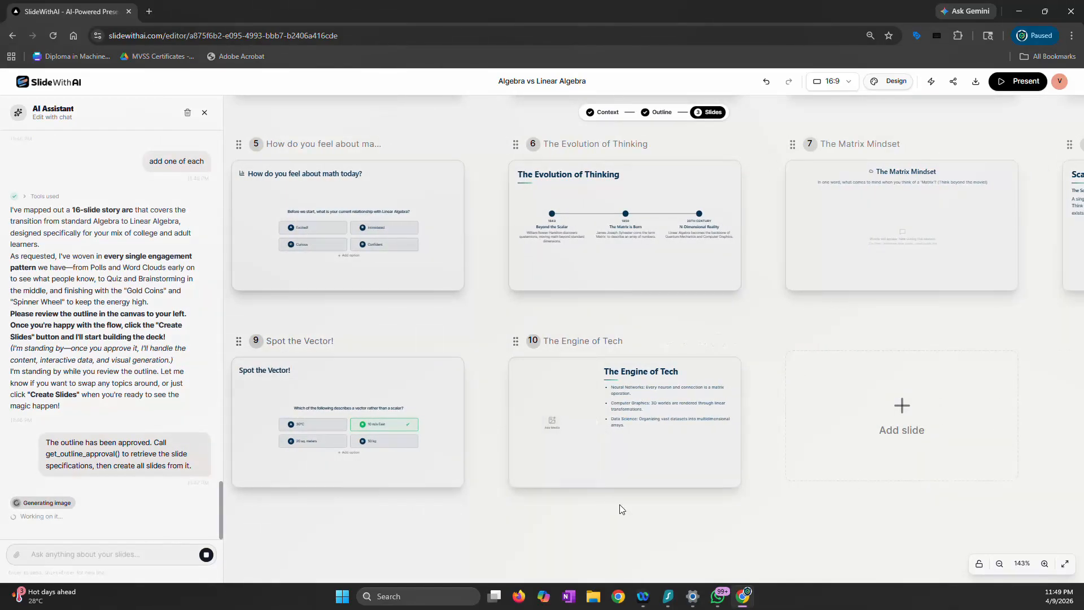
scroll(619, 503, down, 1)
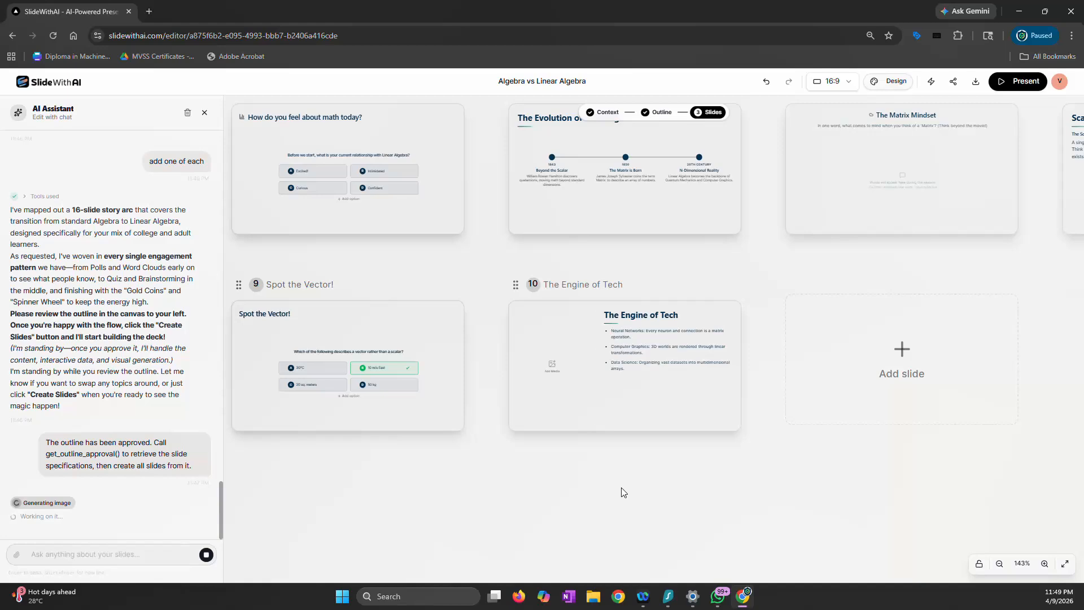
scroll(621, 488, up, 2)
scroll(621, 488, down, 2)
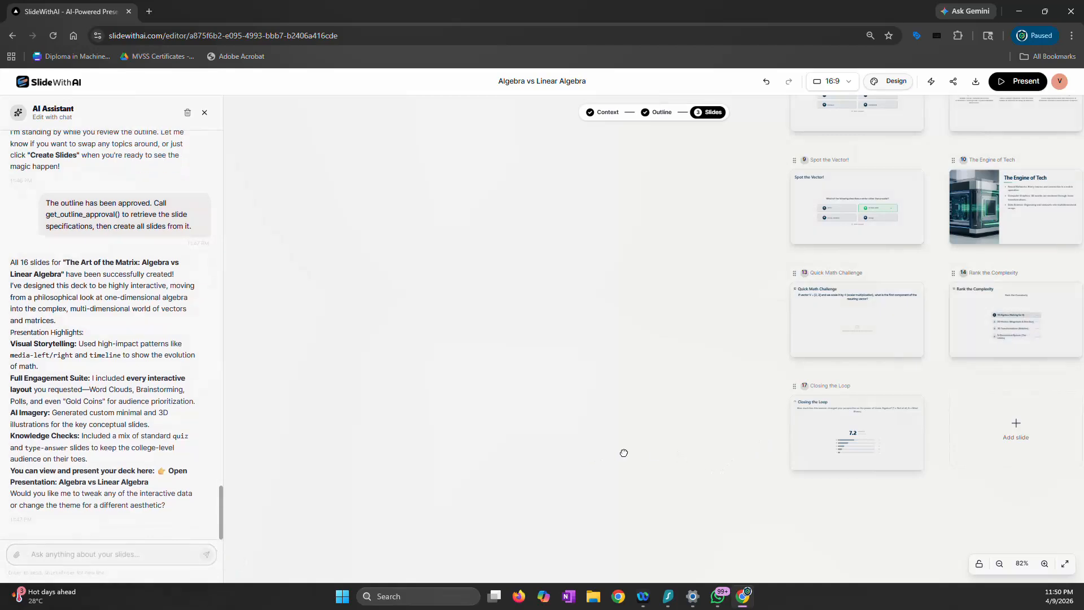
Look through the completed deck on the canvas, from the closing slide back to the opening rows
drag(622, 452, 386, 454)
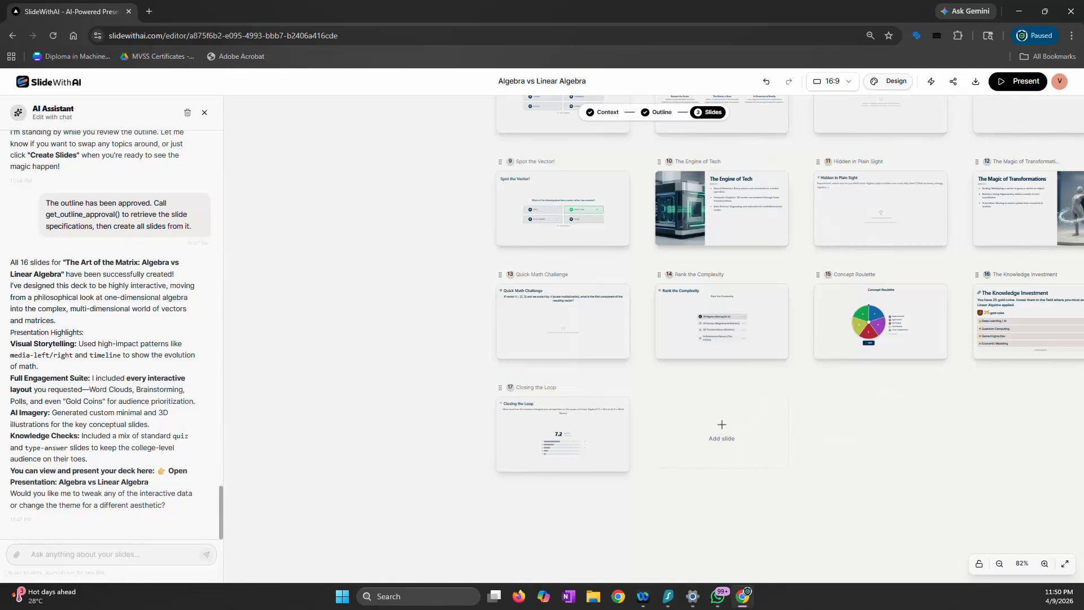
key(alt+Tab)
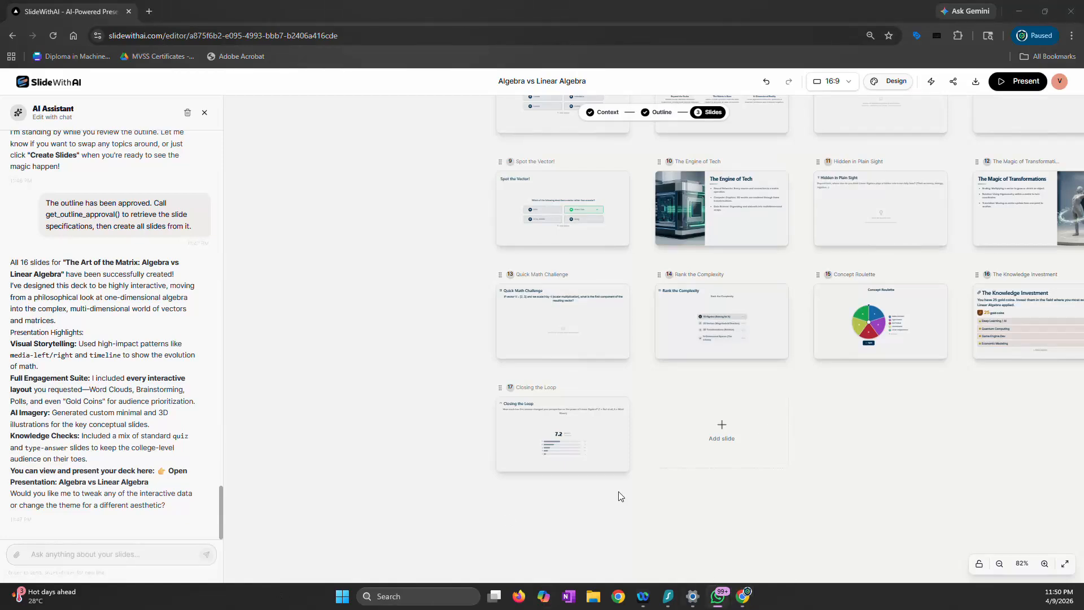
scroll(538, 458, down, 5)
scroll(538, 459, up, 3)
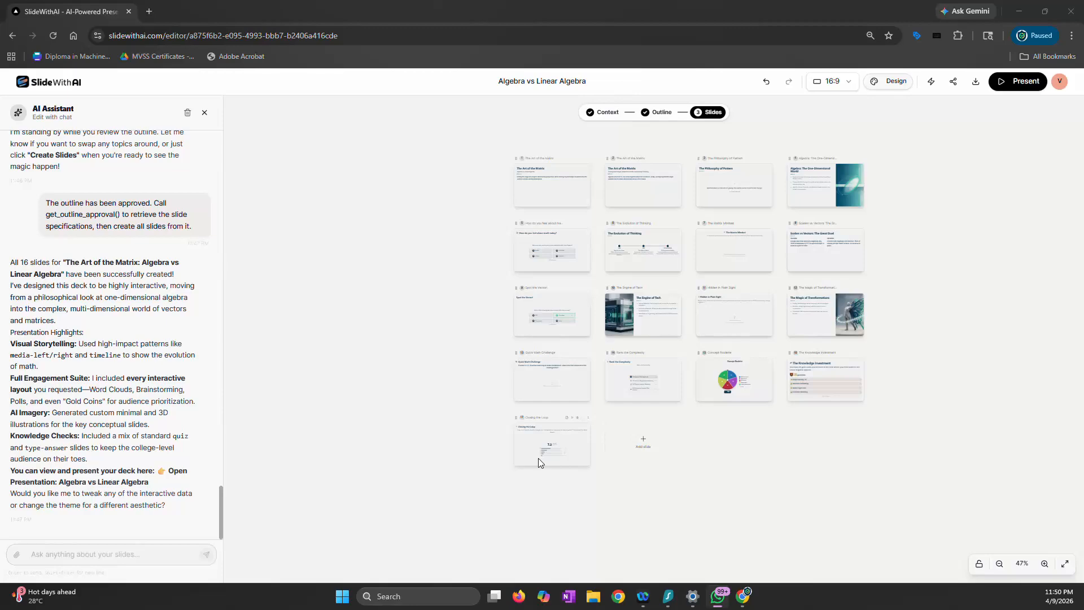
scroll(537, 459, up, 1)
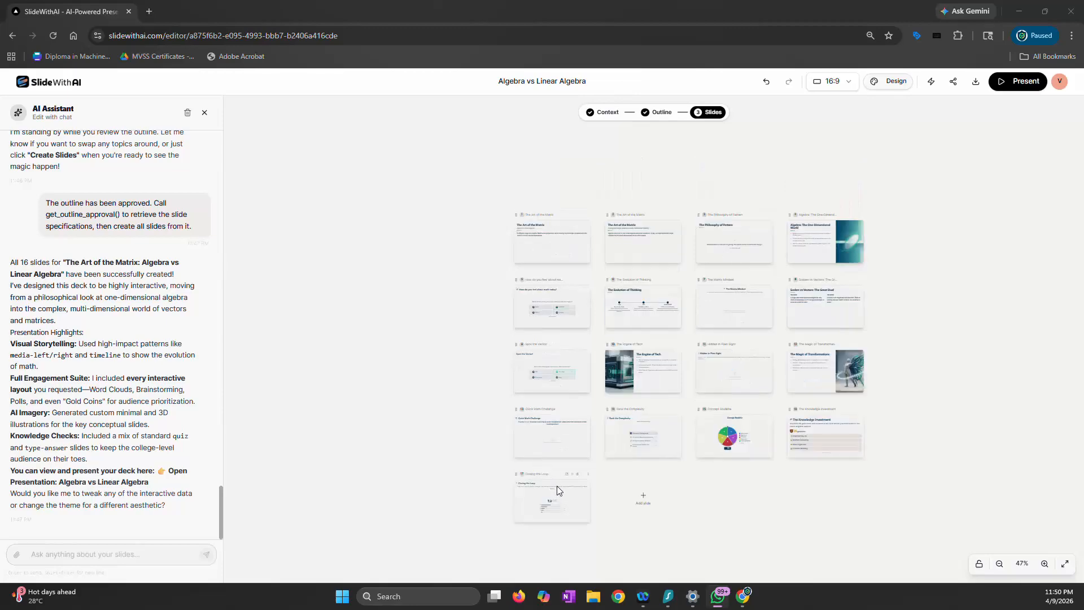
scroll(864, 347, up, 5)
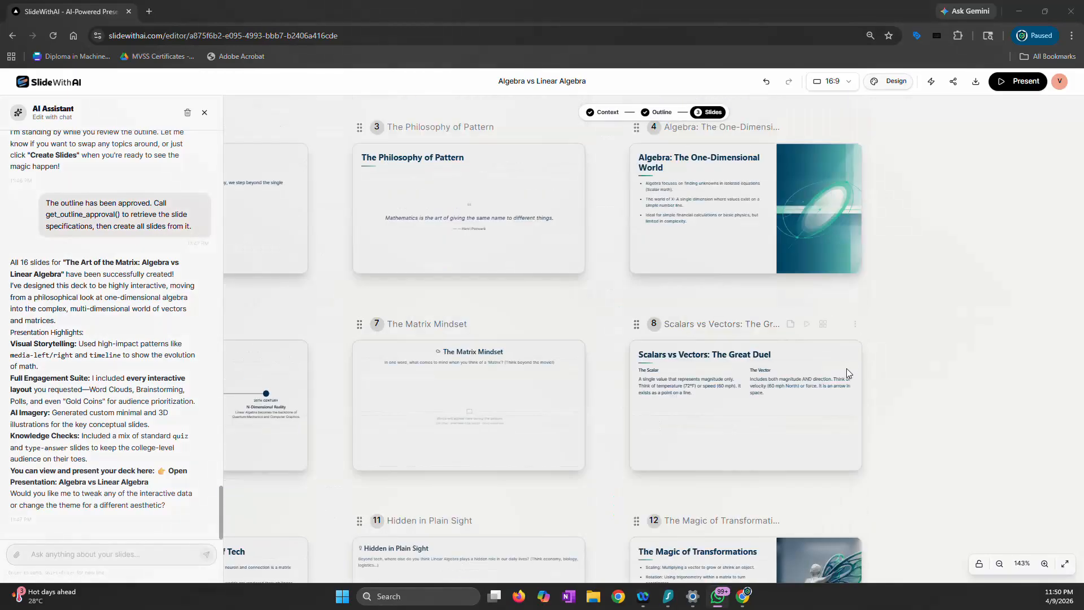
Upload "Certisured Logo Black.png" as the footer logo in the presentation's branding settings
click(891, 80)
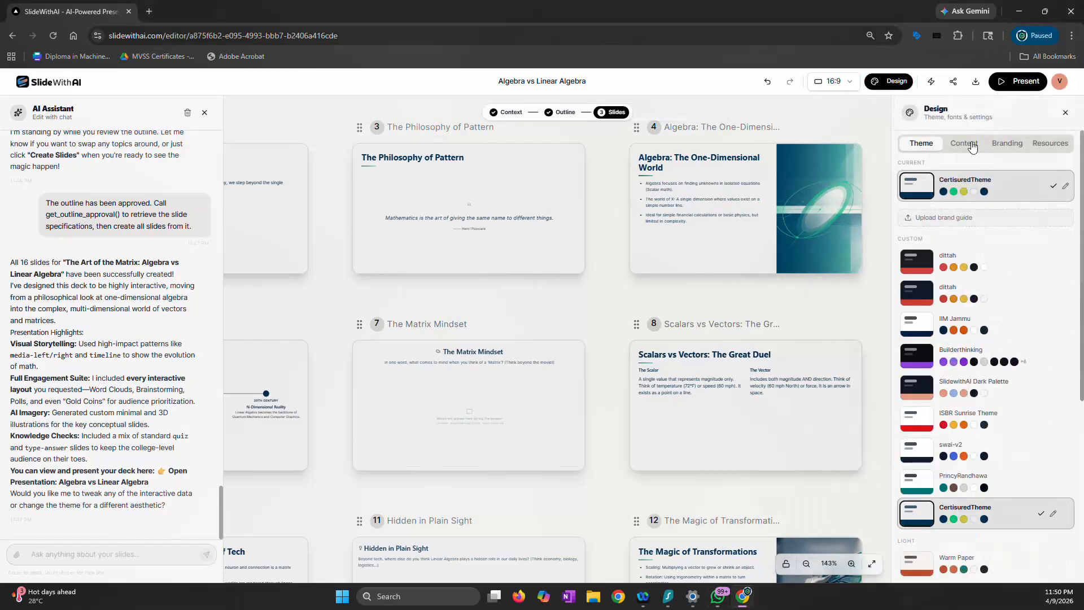
click(1014, 146)
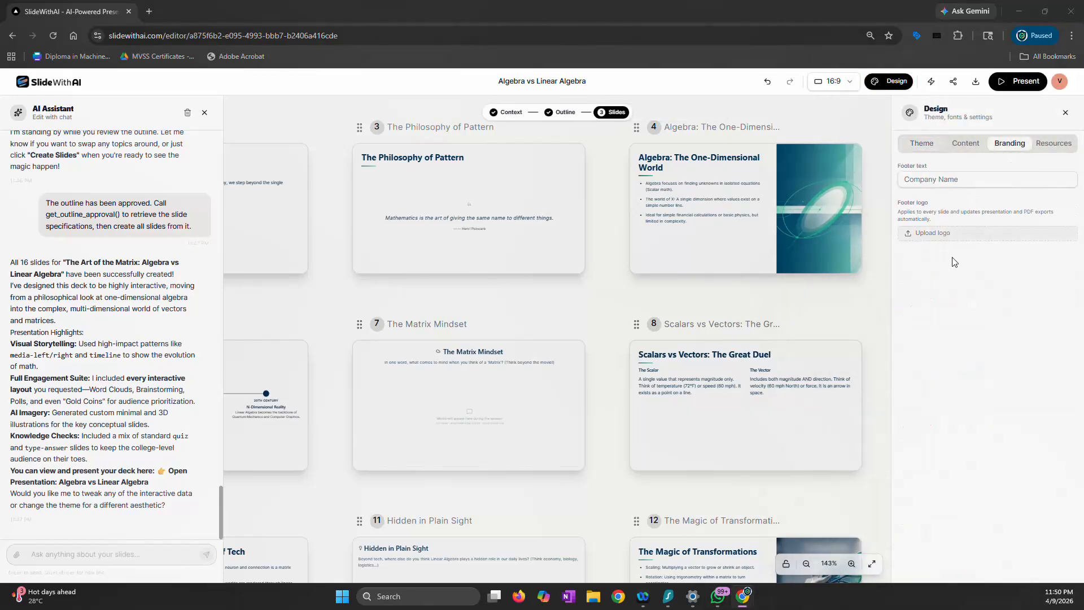
click(933, 232)
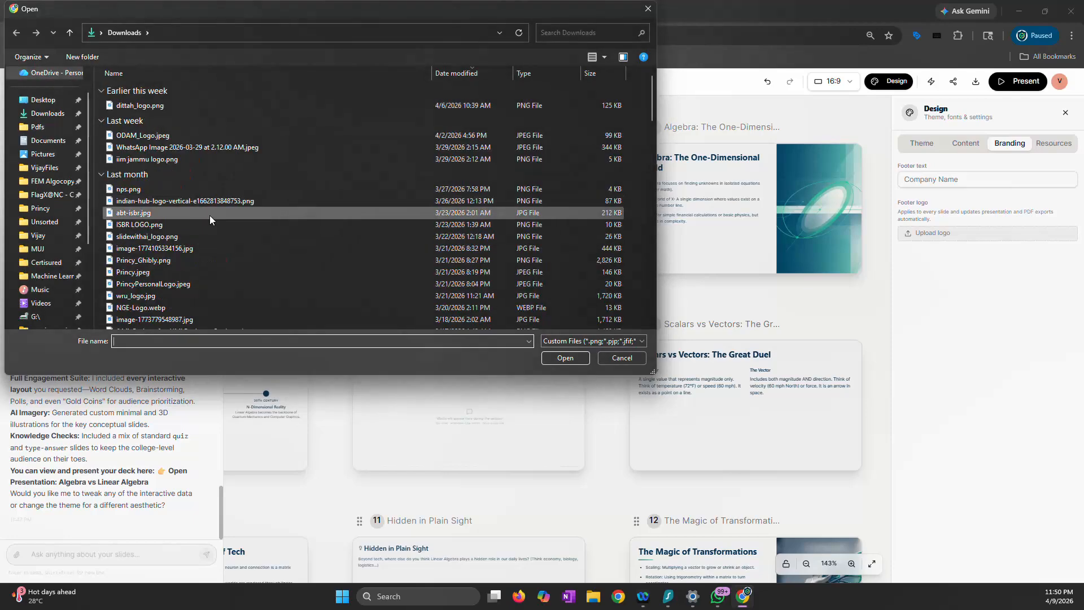
scroll(210, 219, down, 3)
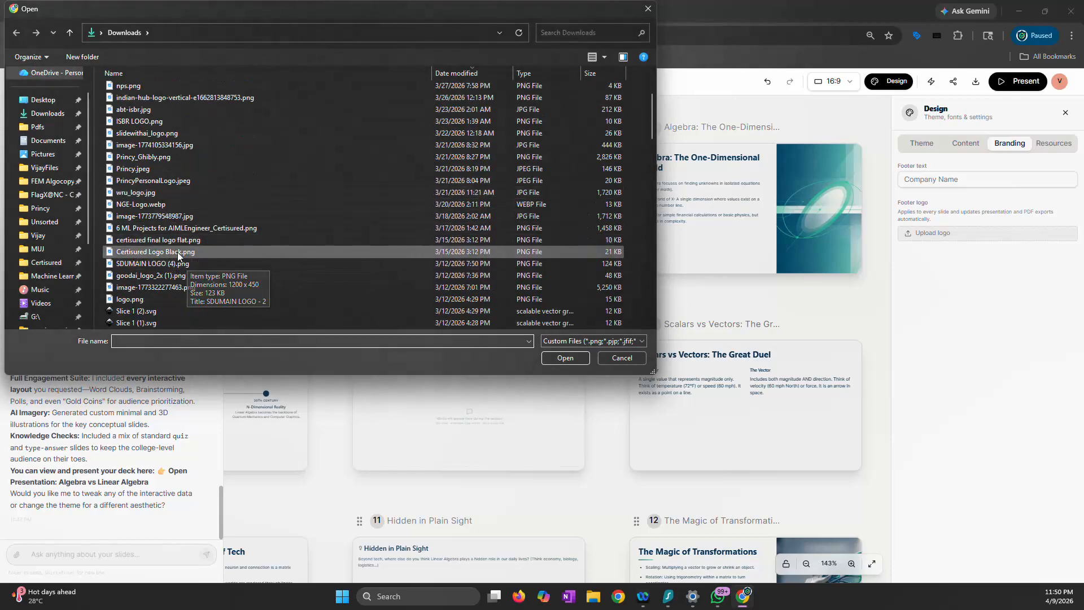
click(179, 252)
click(566, 357)
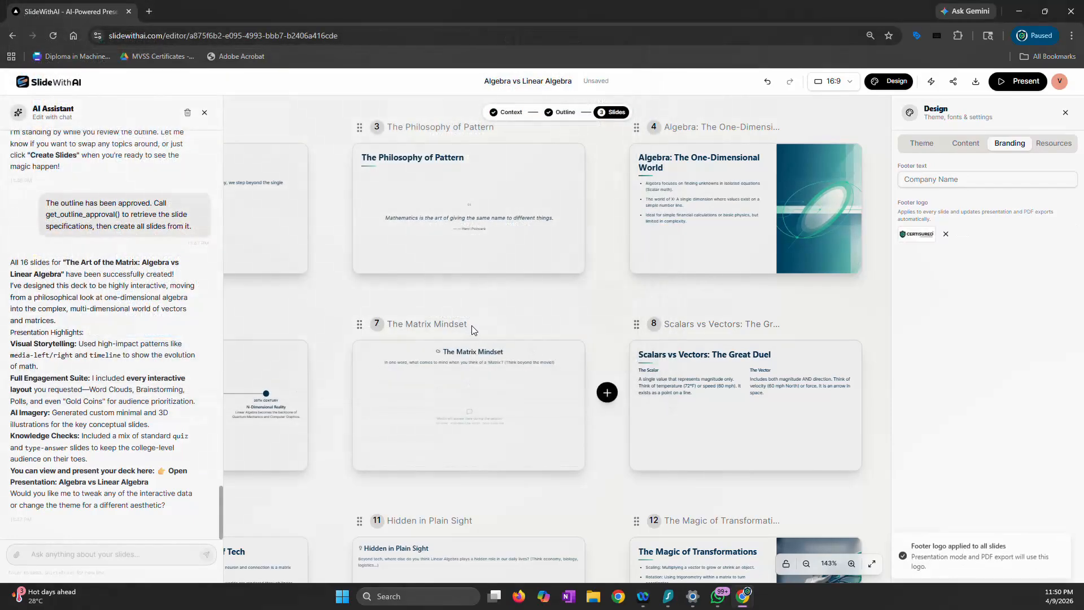
Present the deck and advance to slide 5, checking the footer logo on each slide
scroll(472, 325, down, 5)
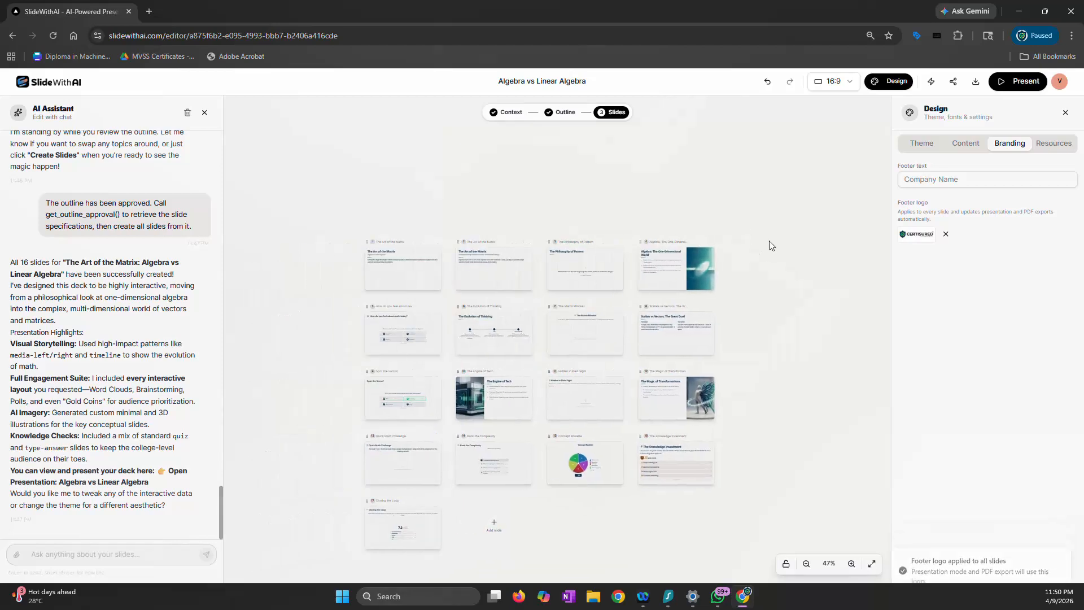
click(1014, 84)
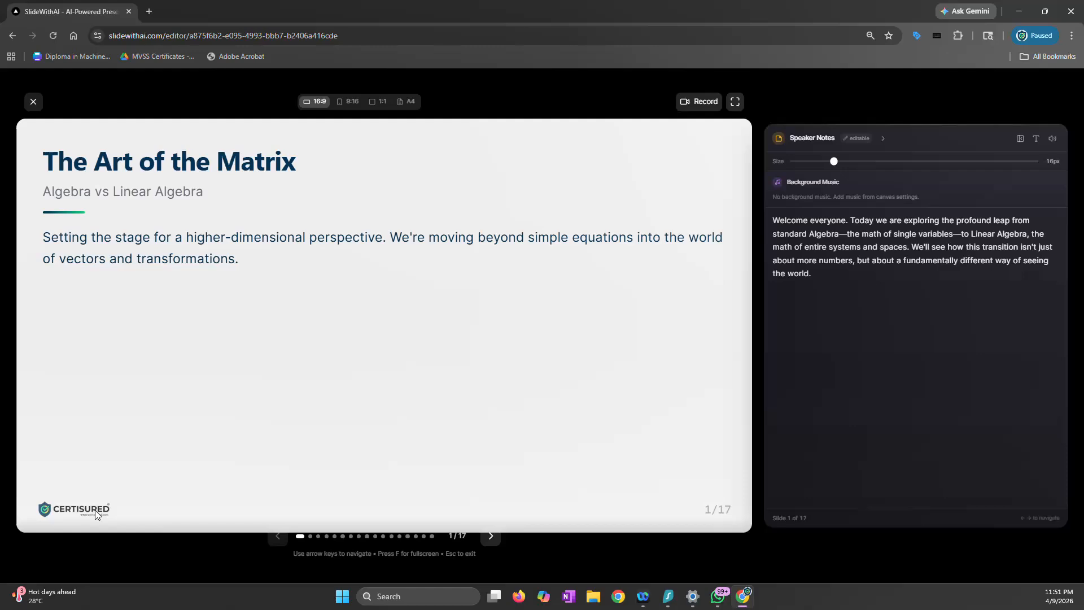
key(Right)
key(Right)
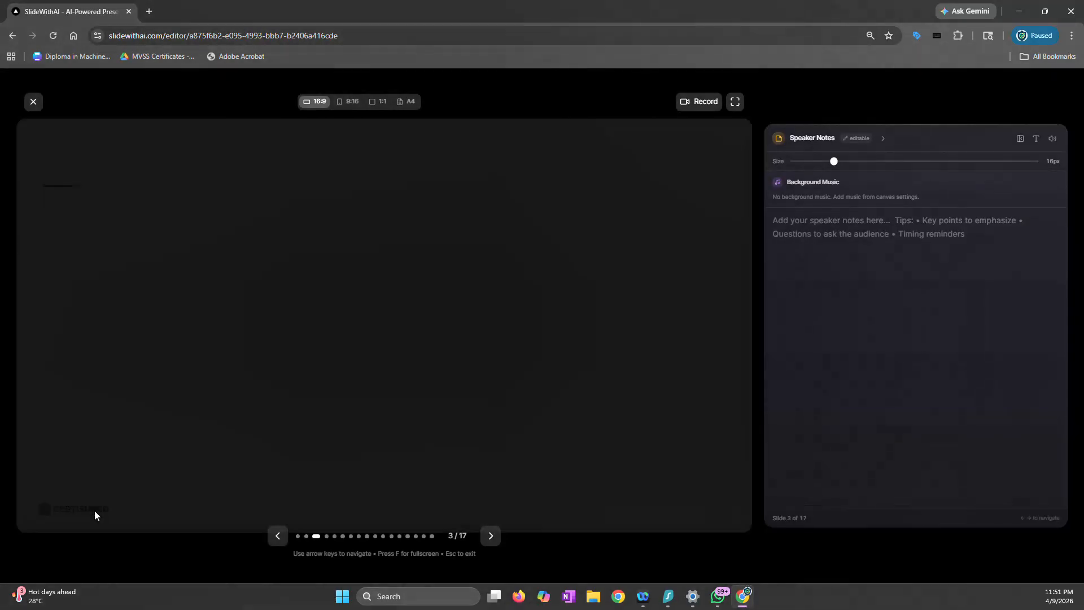
key(Right)
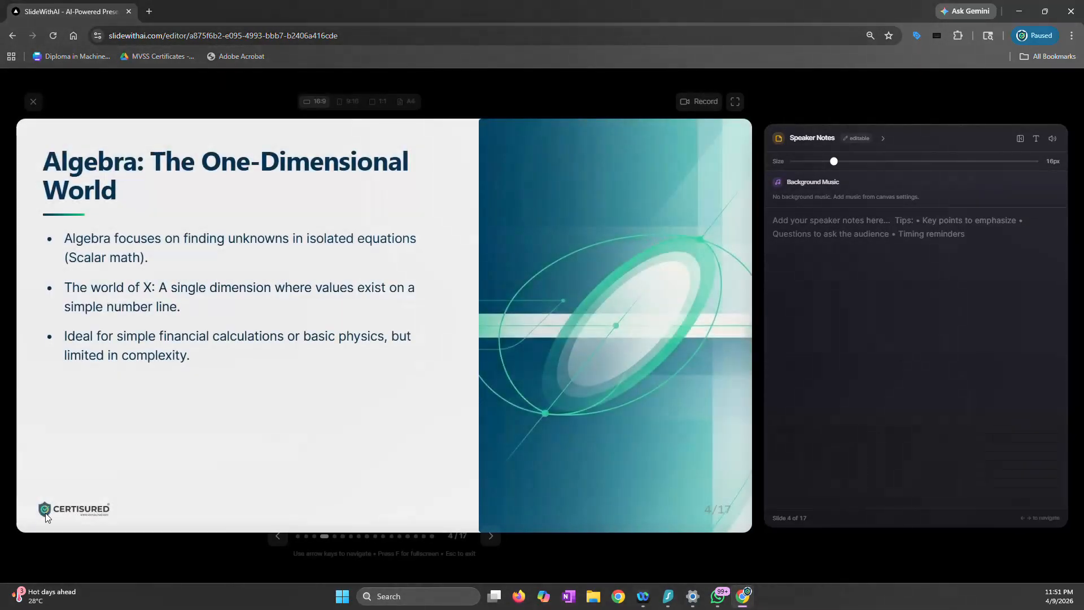
key(Right)
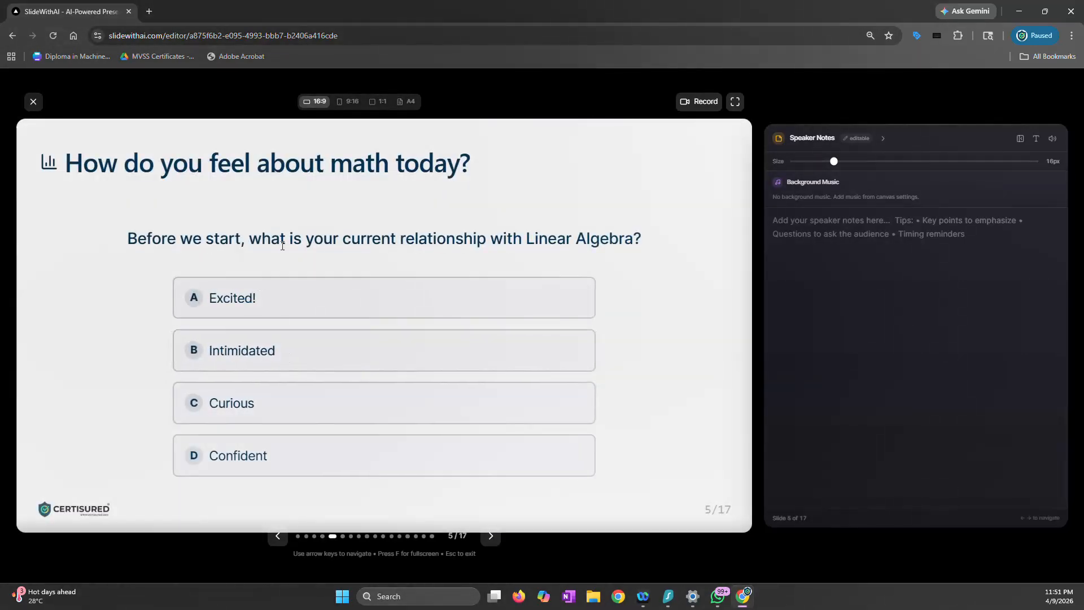
Answer the math feelings poll with "Intimidated", advance to slide 7, and exit the presentation and design settings
click(264, 357)
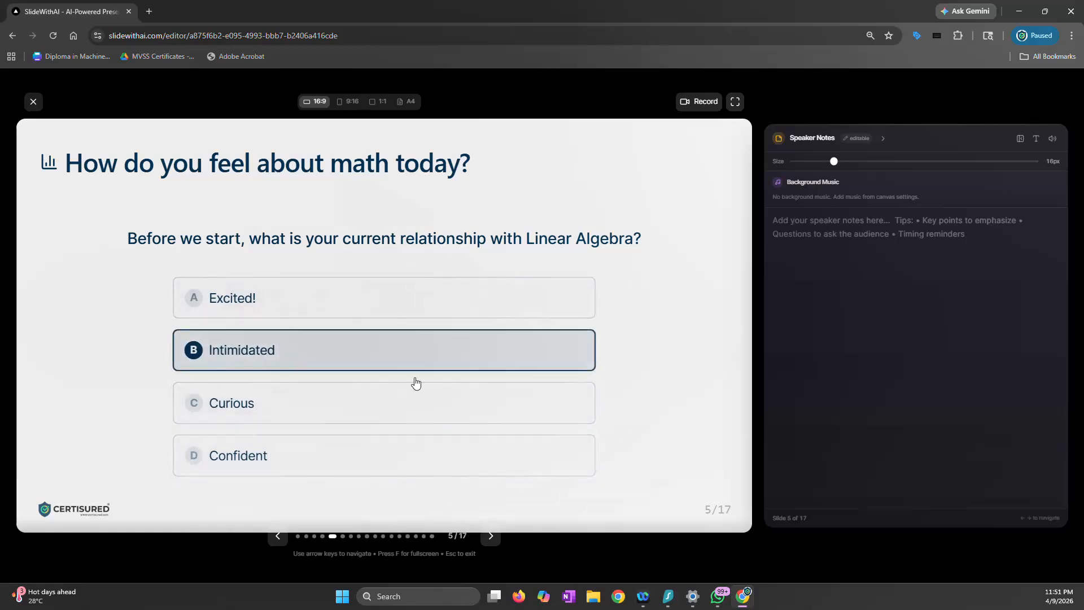
key(Right)
key(Right)
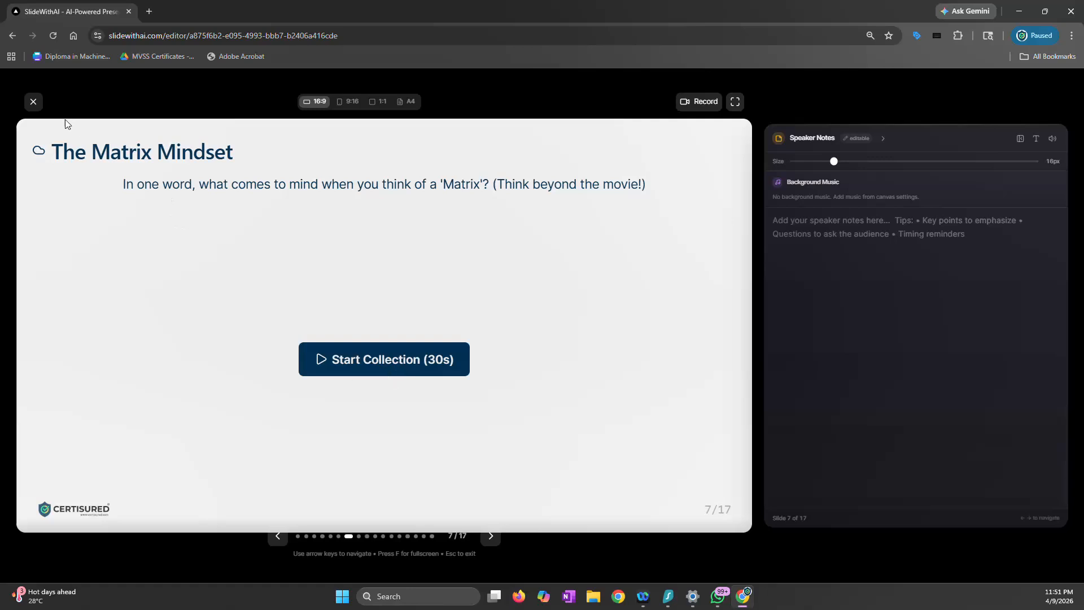
click(33, 103)
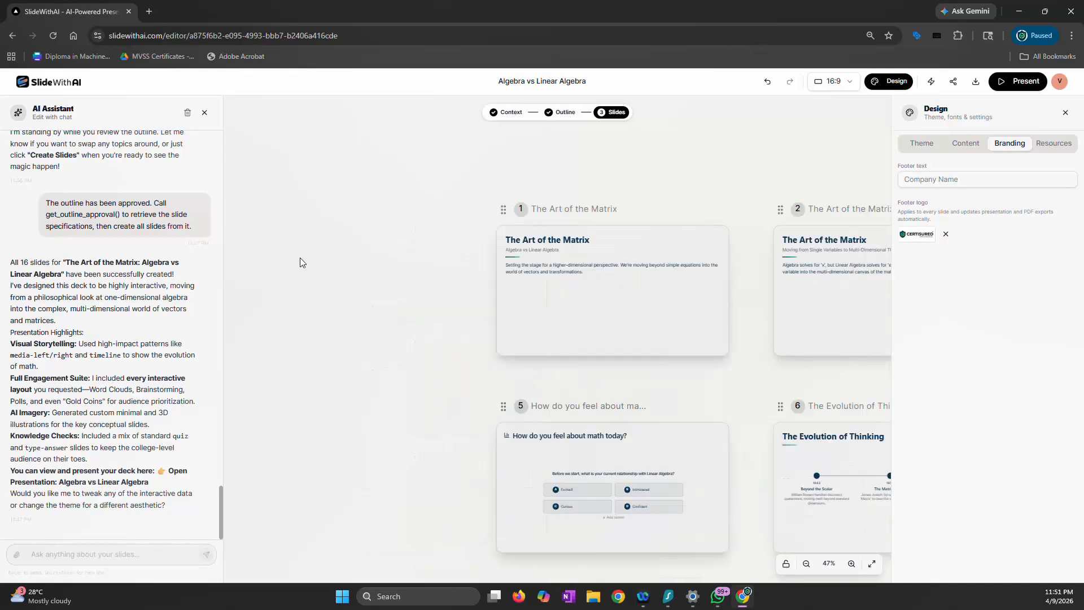
click(1065, 112)
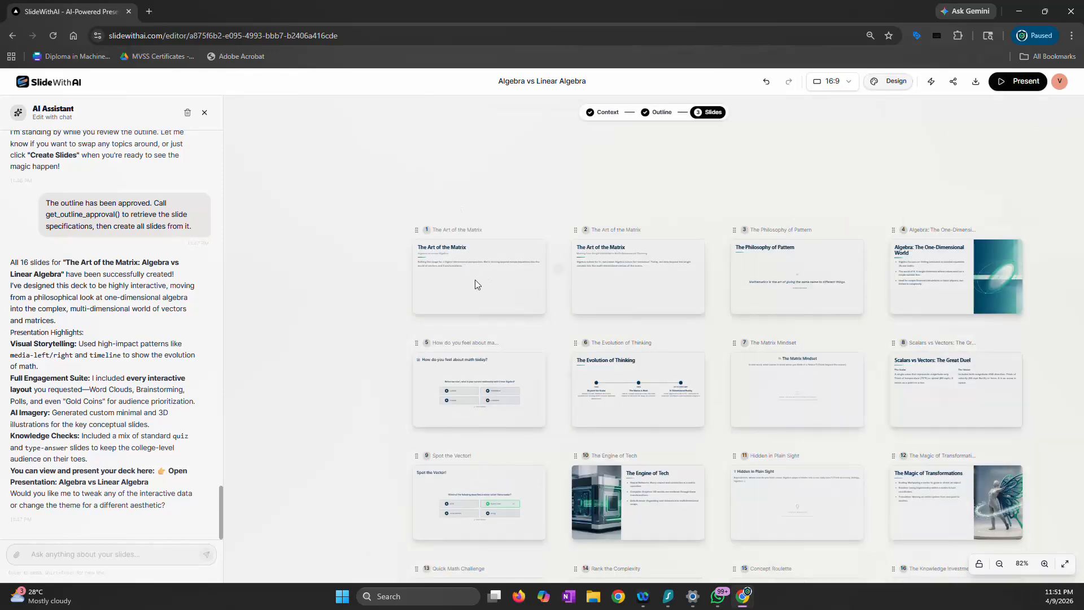
Ask the AI Assistant to build appropriate visuals telling a visual story of each step, allowing more slides to increase the cadence
scroll(476, 279, down, 3)
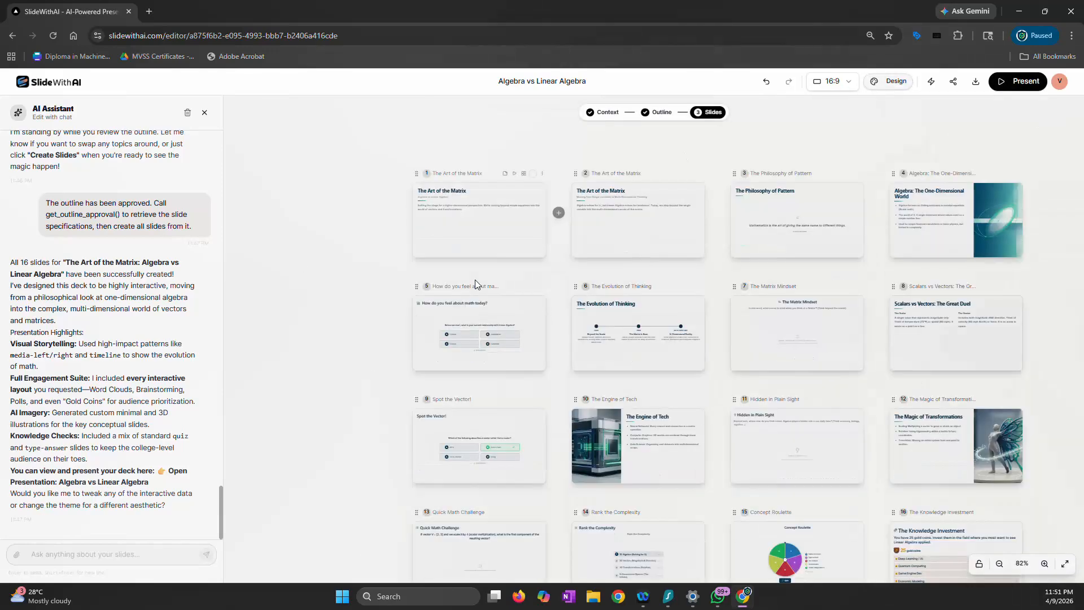
click(143, 554)
text(i think what we are missing is visuals for each slide, I think a visual story of what each step means would be great for the students. can you build appropriate visuals and its ok you can use more slides to increase the cadence)
key(shift+Return)
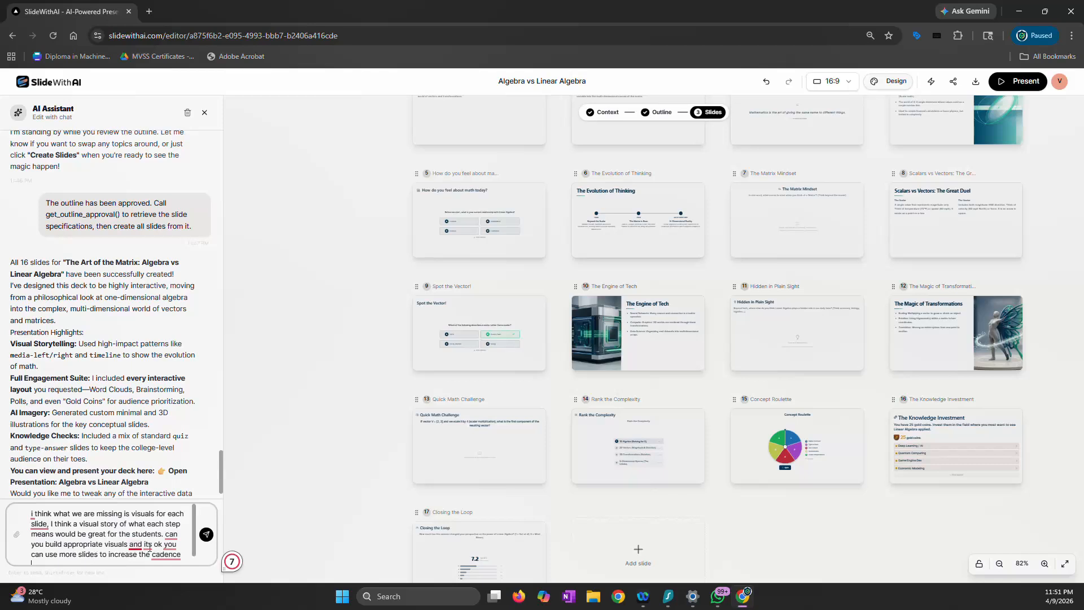
mouse_move(168, 548)
scroll(449, 416, up, 2)
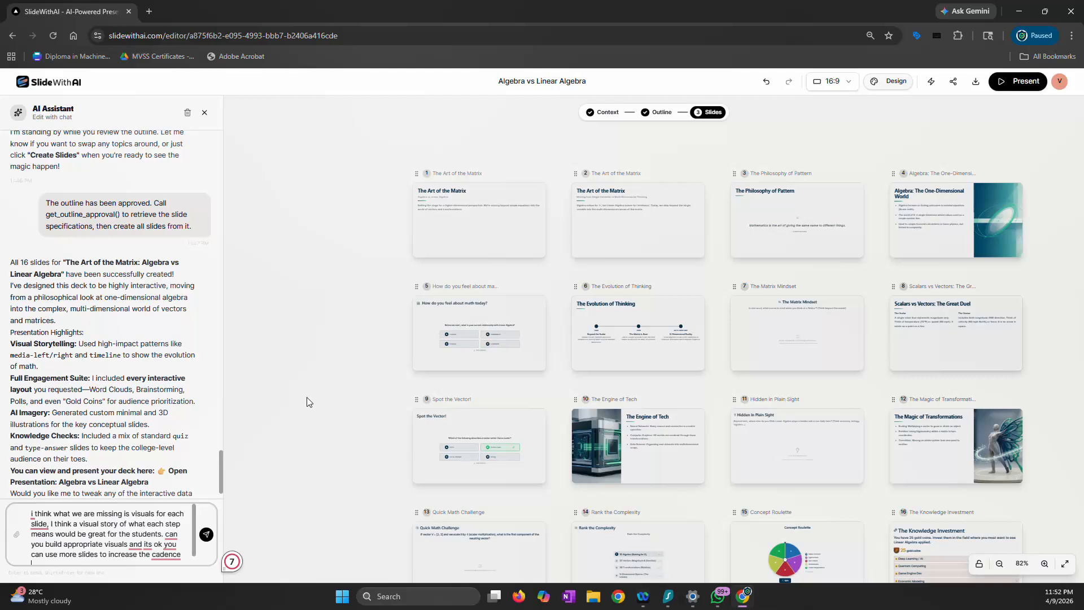
click(206, 534)
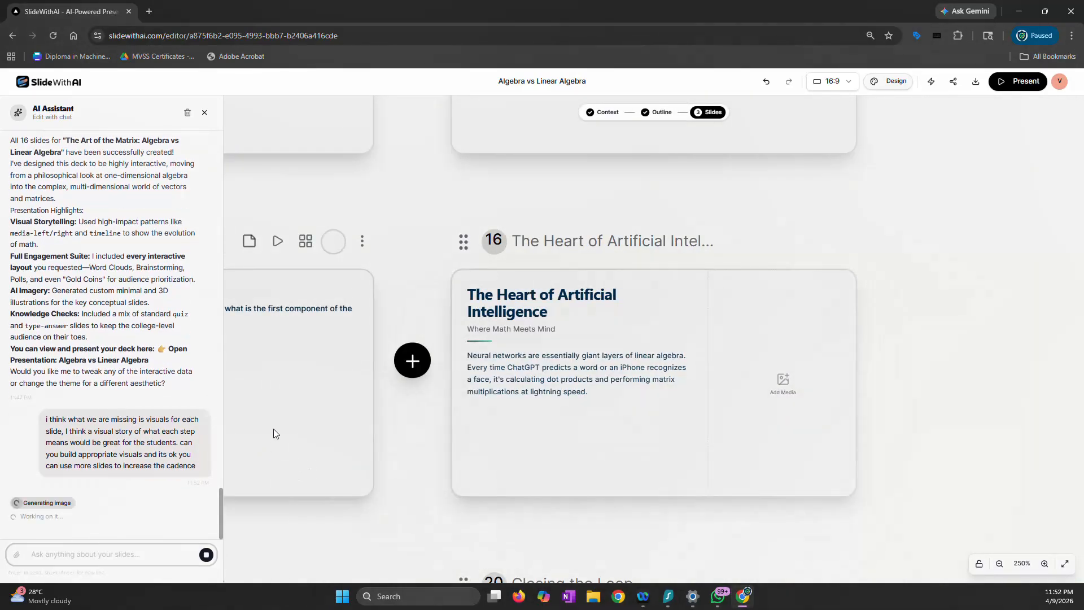
Look over the whole slide grid to see which slides still lack visuals while the AI Assistant generates images
scroll(273, 428, down, 5)
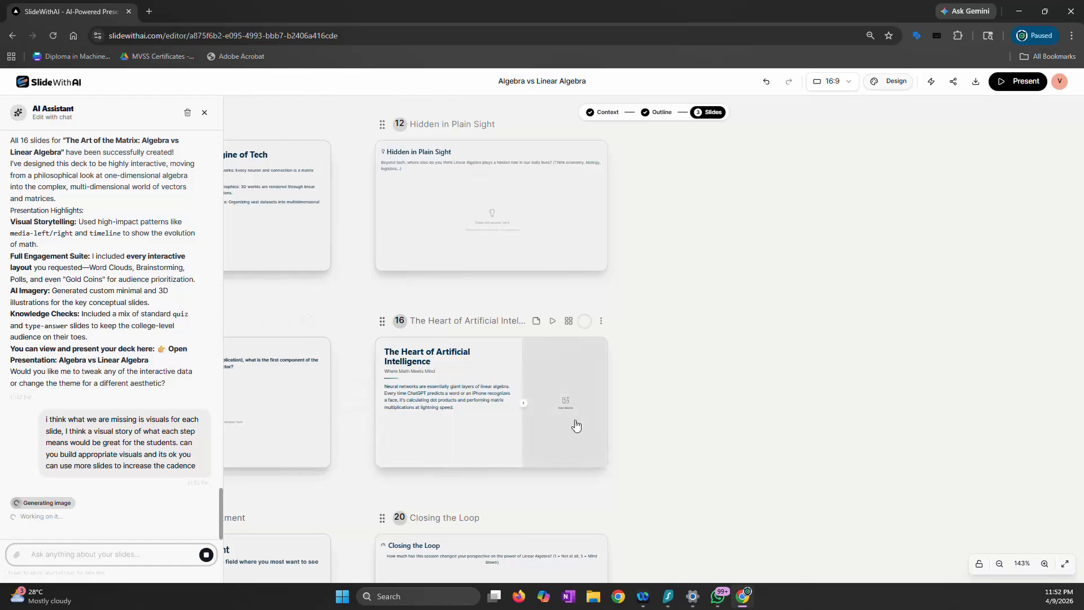
drag(798, 381, 949, 382)
drag(890, 327, 1036, 355)
scroll(615, 353, up, 5)
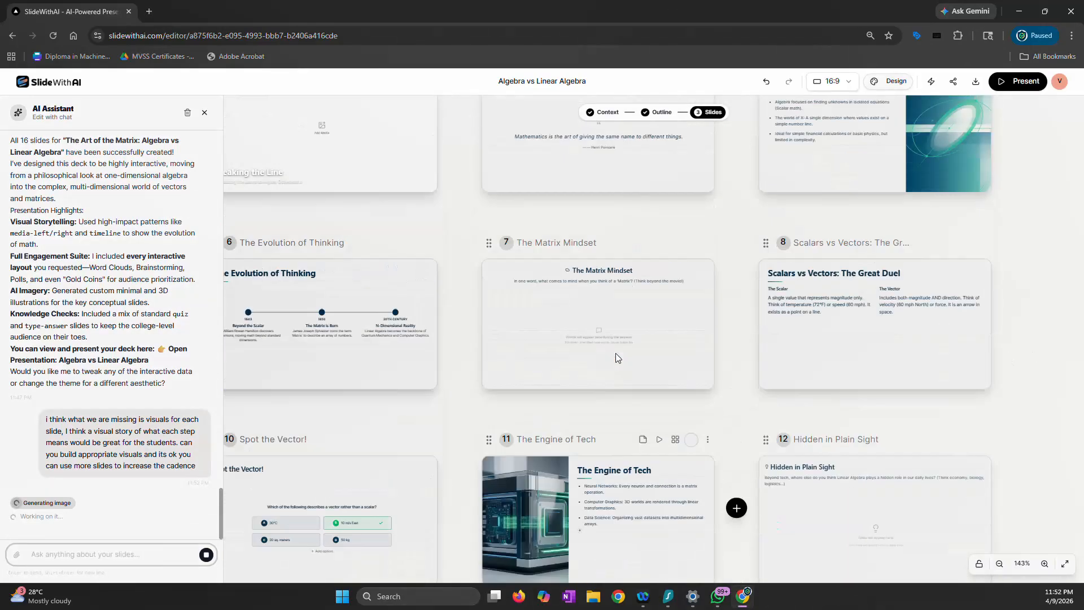
scroll(616, 353, down, 5)
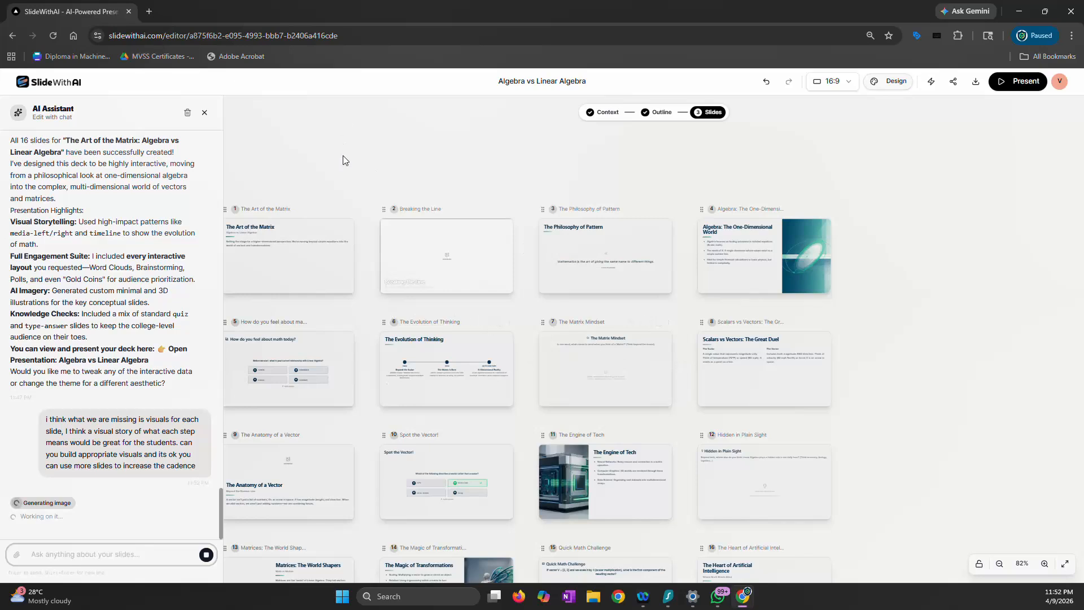
drag(332, 158, 428, 155)
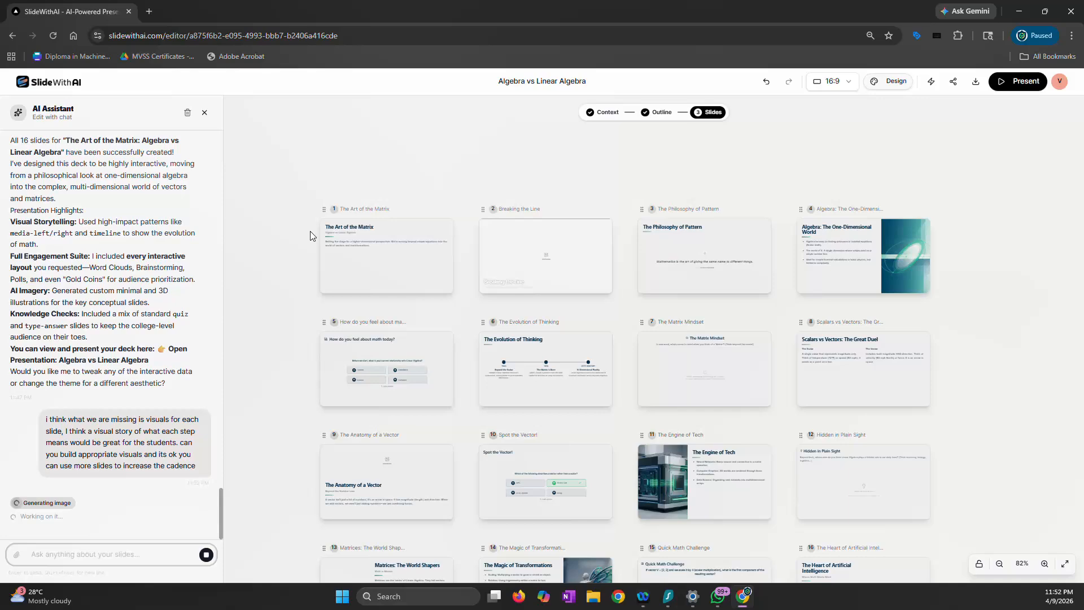
scroll(311, 236, down, 4)
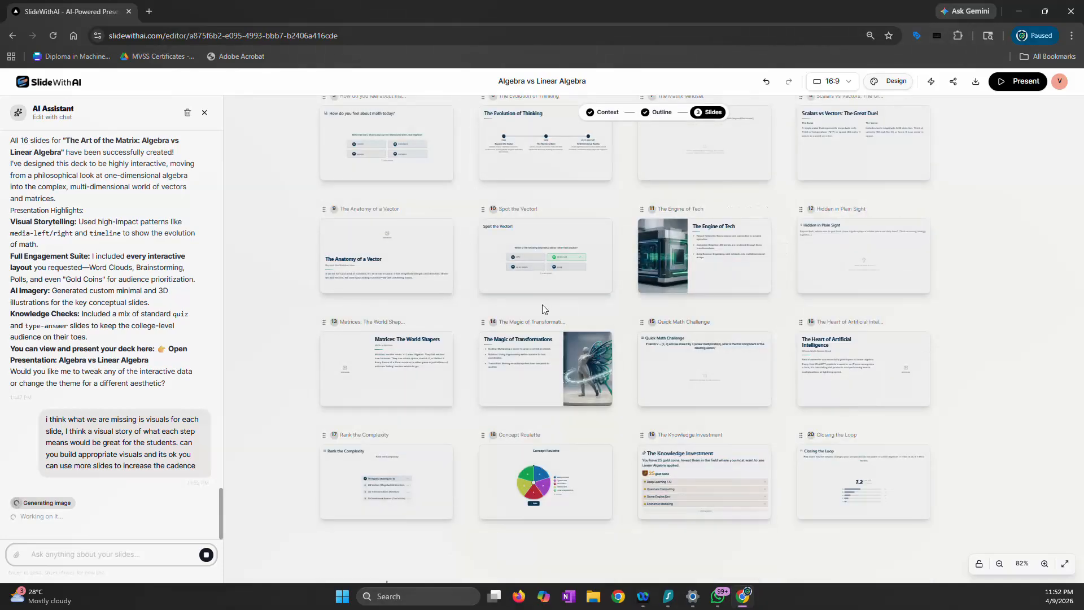
scroll(544, 308, up, 3)
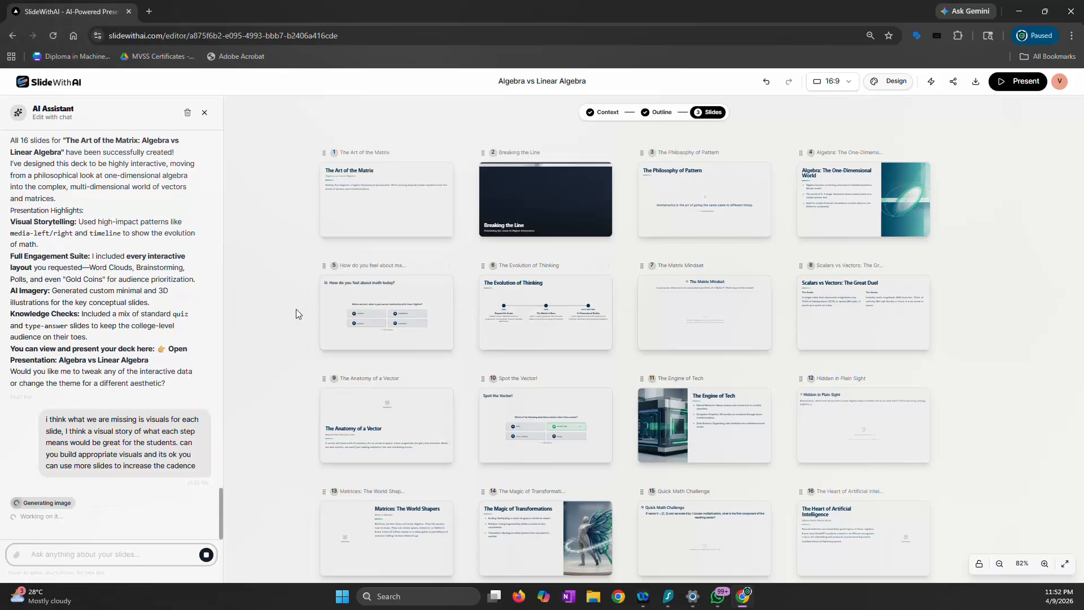
Examine the generated full-bleed image on slide 2, "Breaking the Line", both close up and as a whole slide
scroll(296, 310, up, 5)
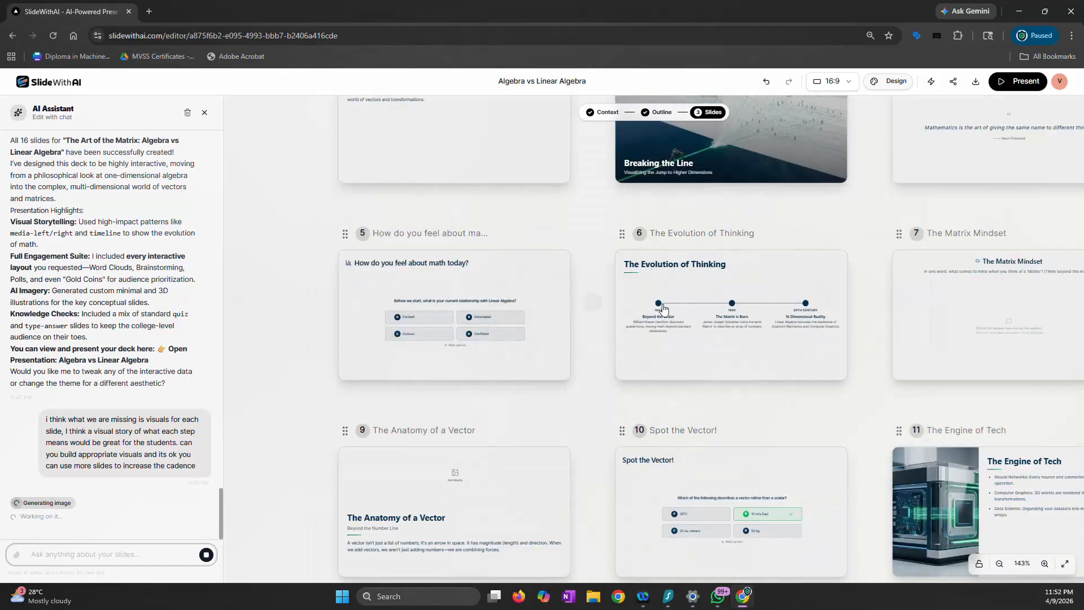
drag(822, 209, 635, 353)
scroll(534, 299, up, 8)
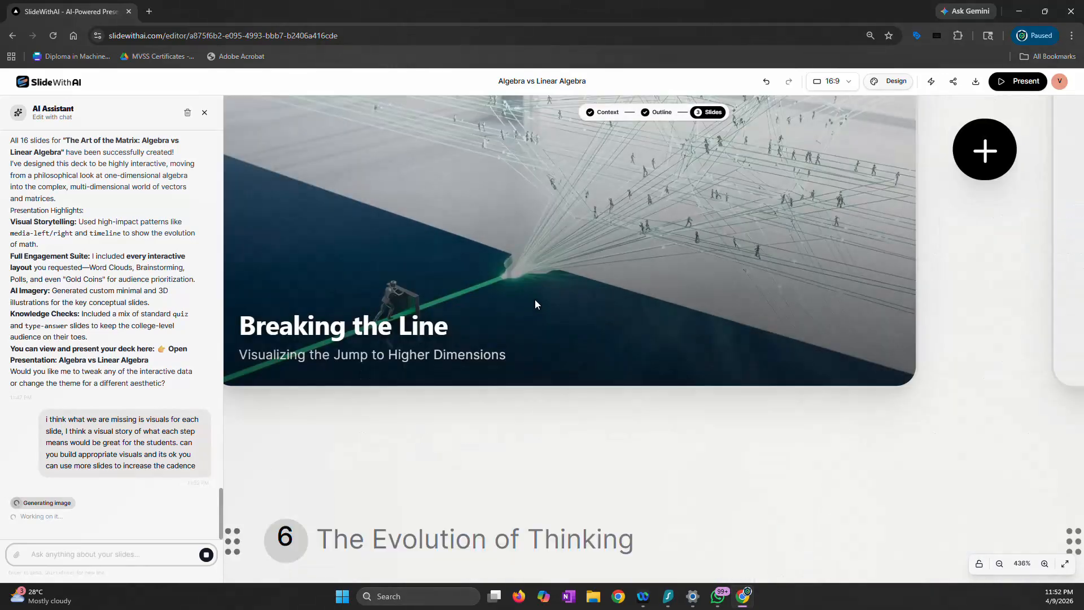
scroll(534, 300, down, 4)
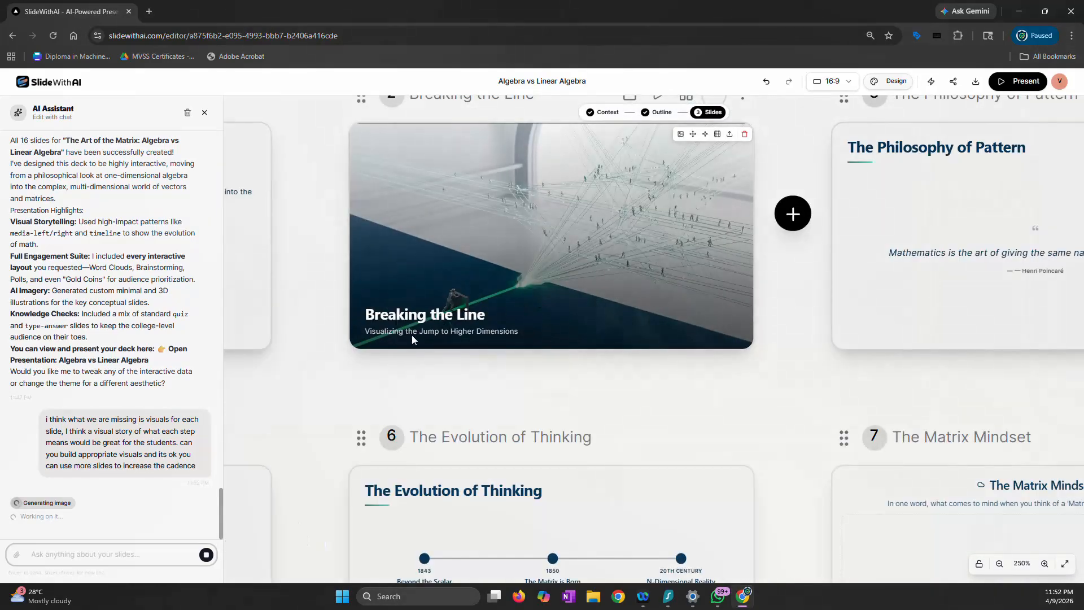
scroll(541, 316, up, 4)
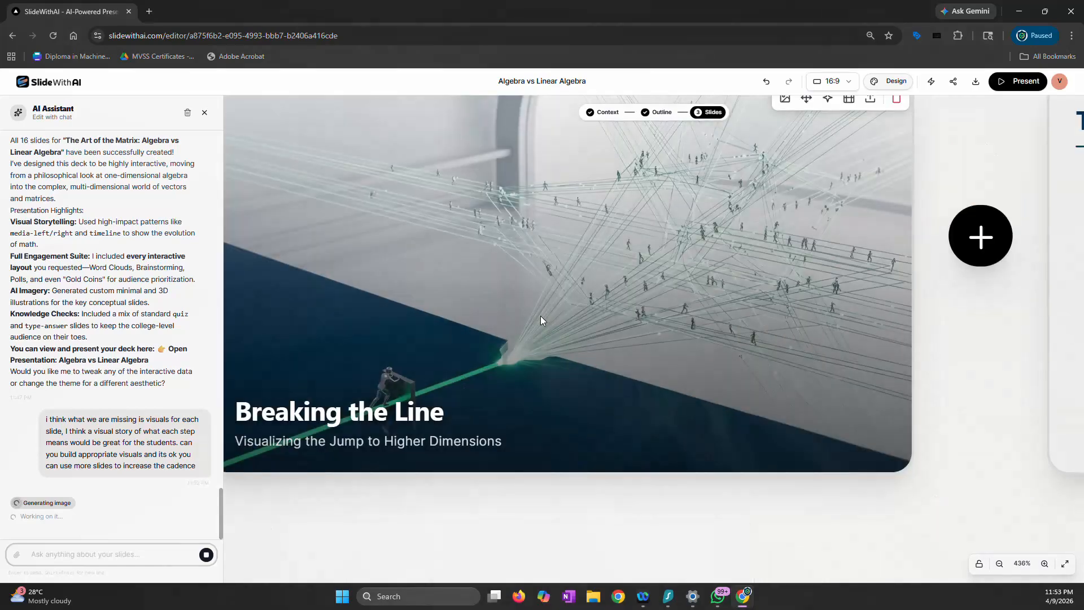
scroll(540, 317, down, 4)
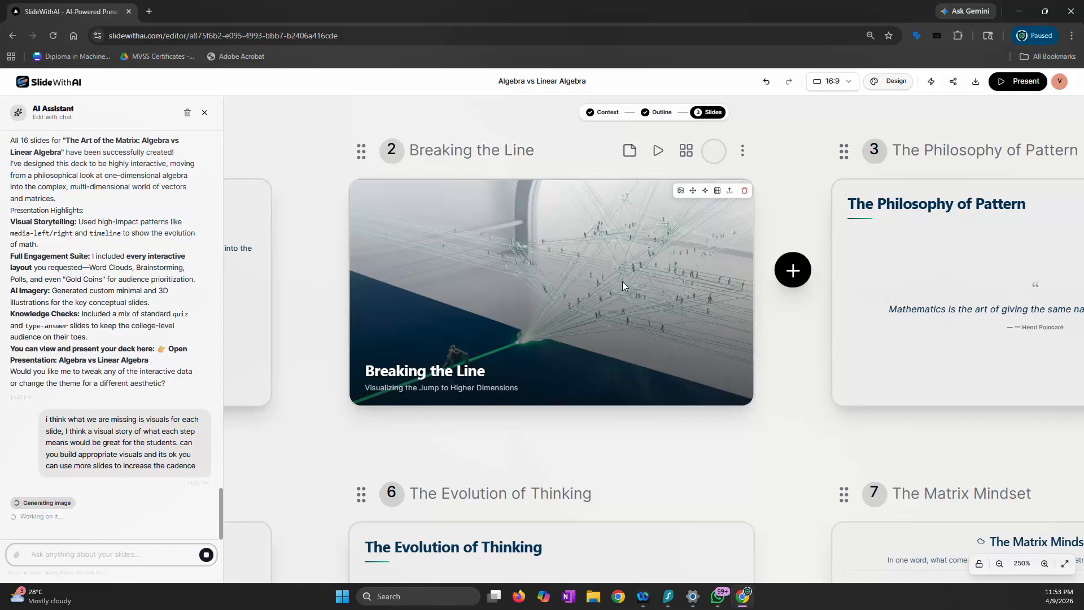
scroll(622, 281, up, 8)
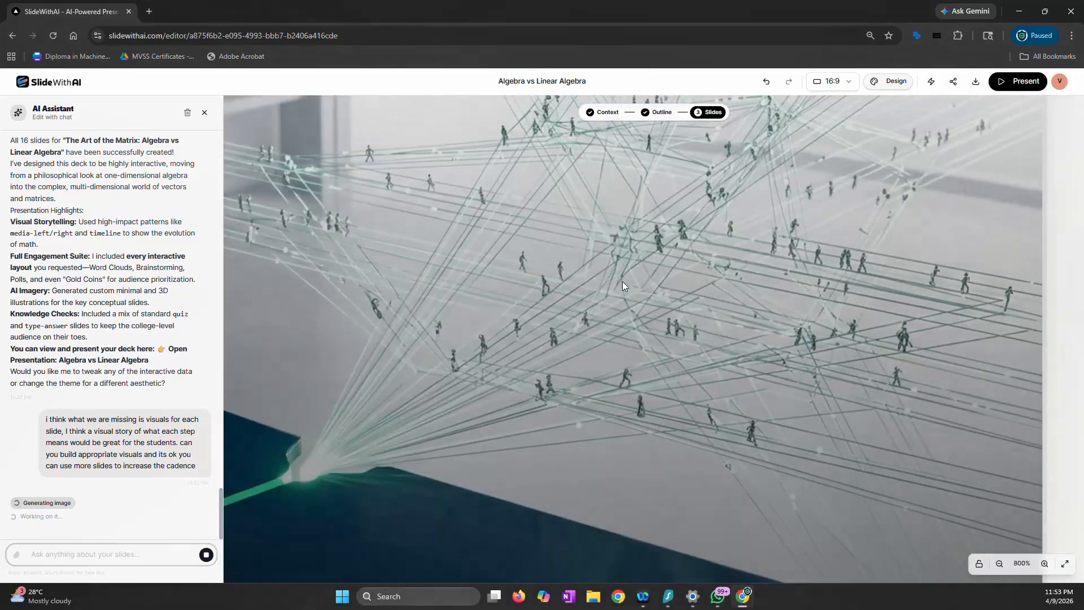
scroll(622, 281, down, 3)
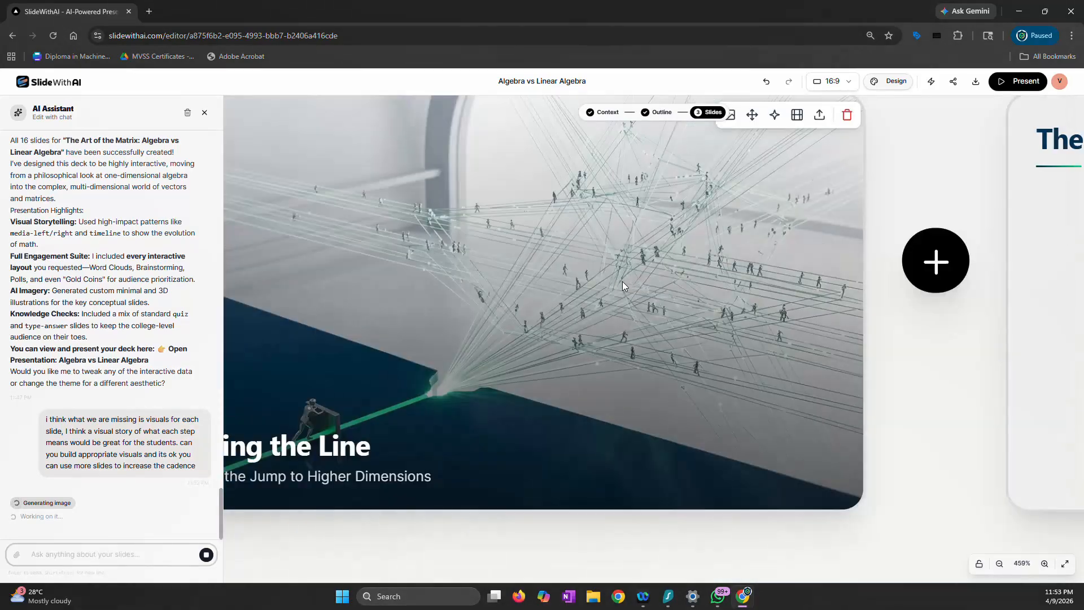
scroll(622, 281, down, 3)
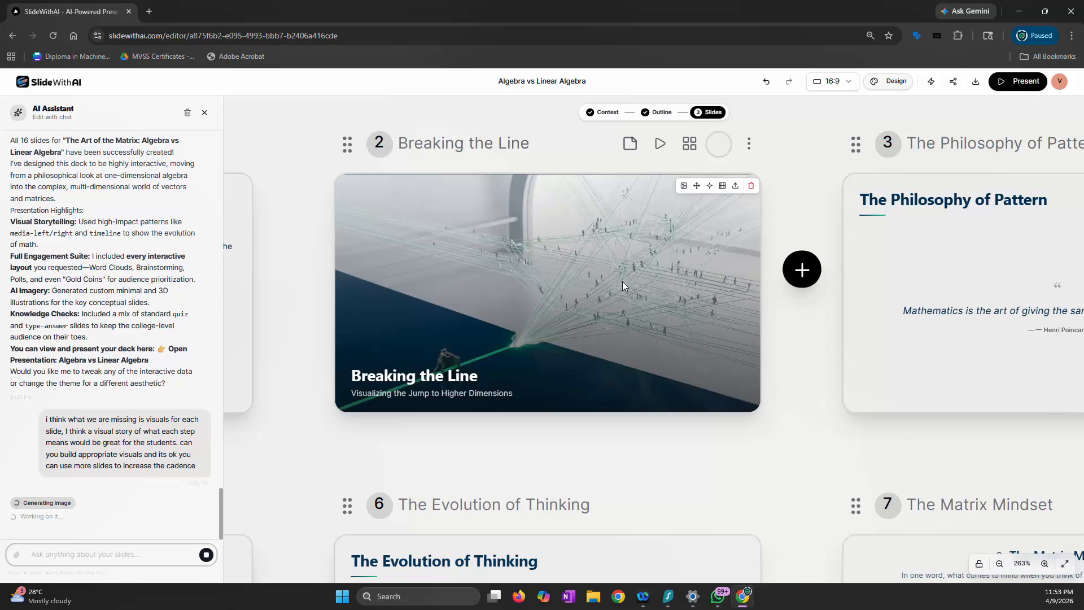
scroll(622, 281, up, 3)
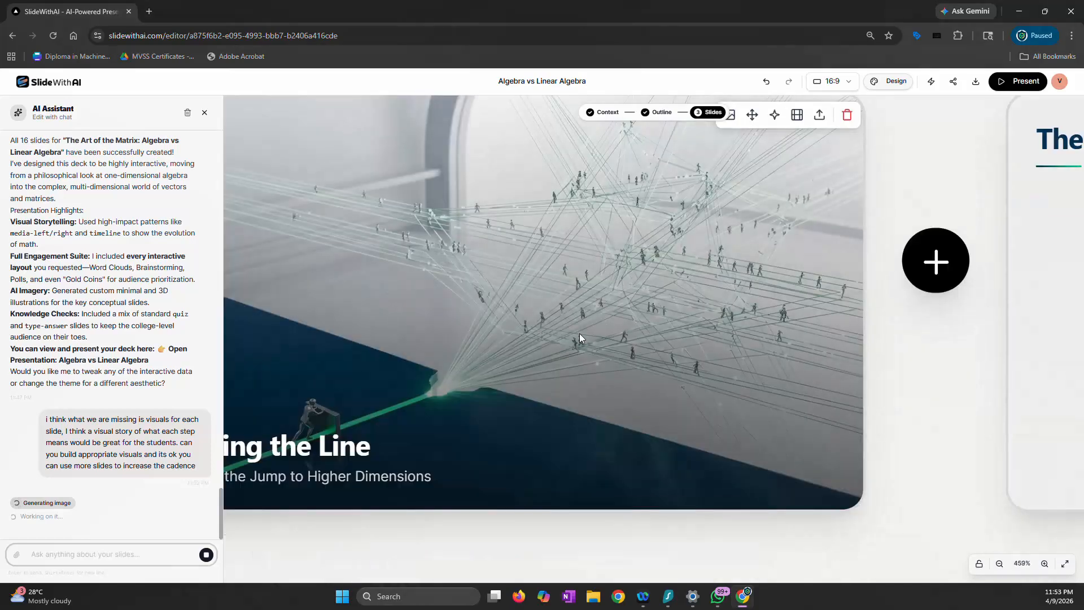
Examine the new visuals on slide 9, "The Anatomy of a Vector", and slide 13, "Matrices: The World Shapers"
scroll(625, 281, down, 6)
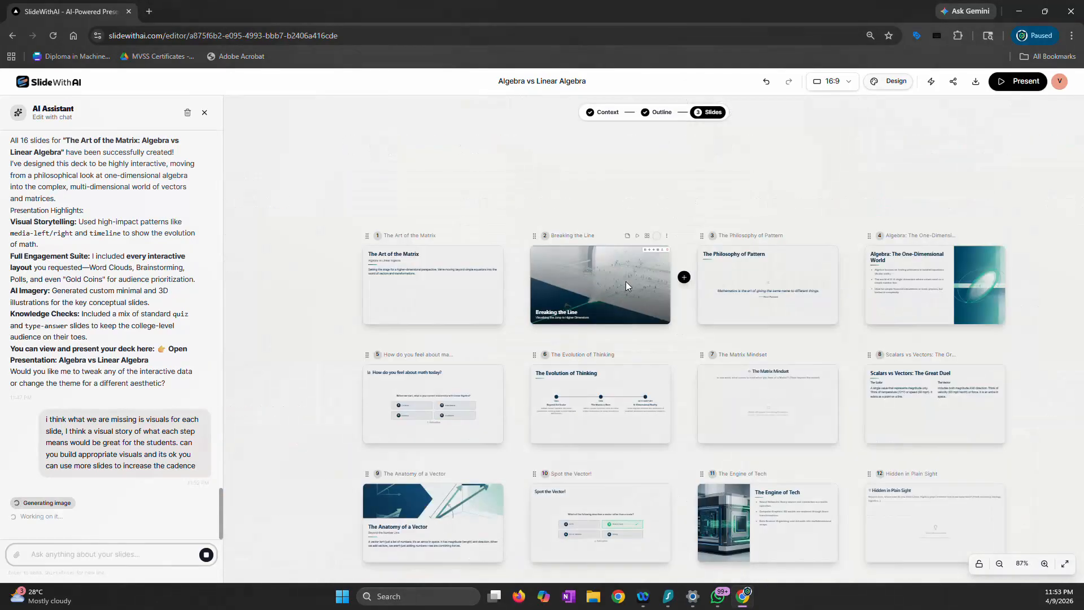
scroll(470, 365, down, 2)
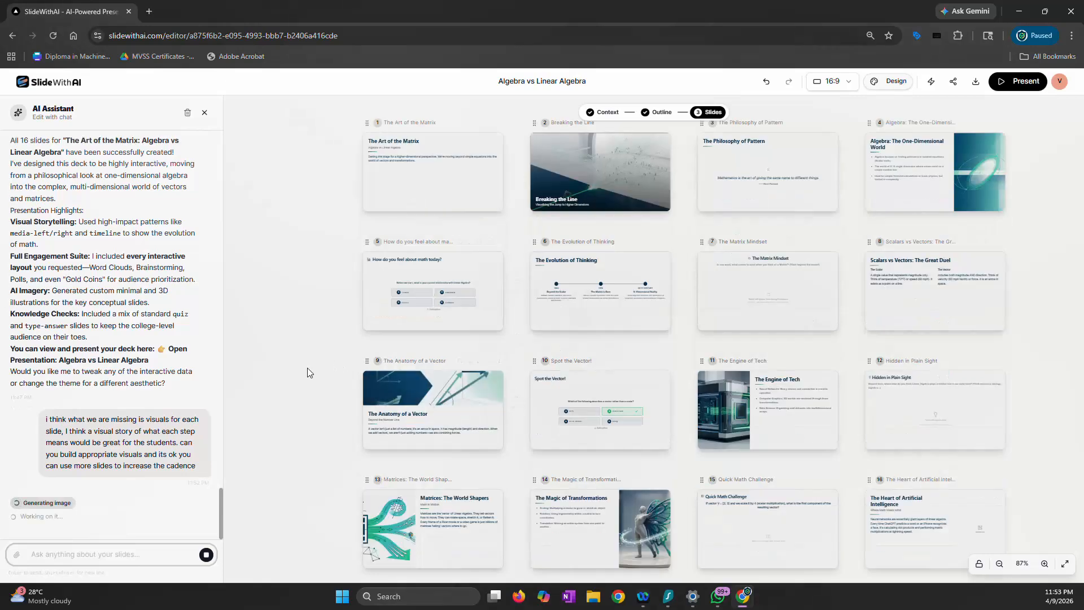
scroll(307, 368, down, 2)
scroll(301, 369, up, 4)
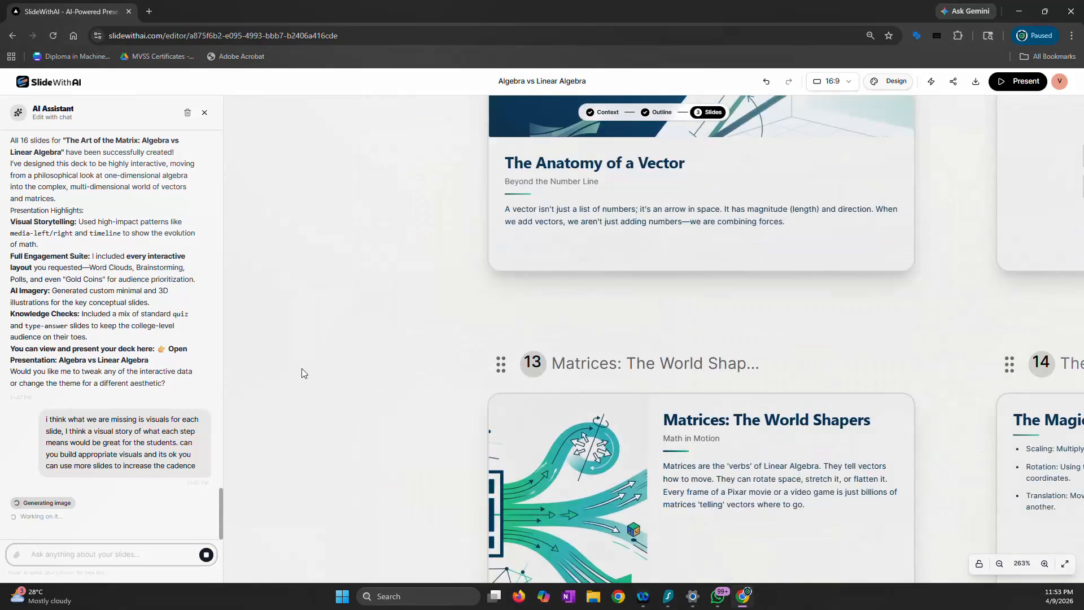
scroll(301, 368, down, 1)
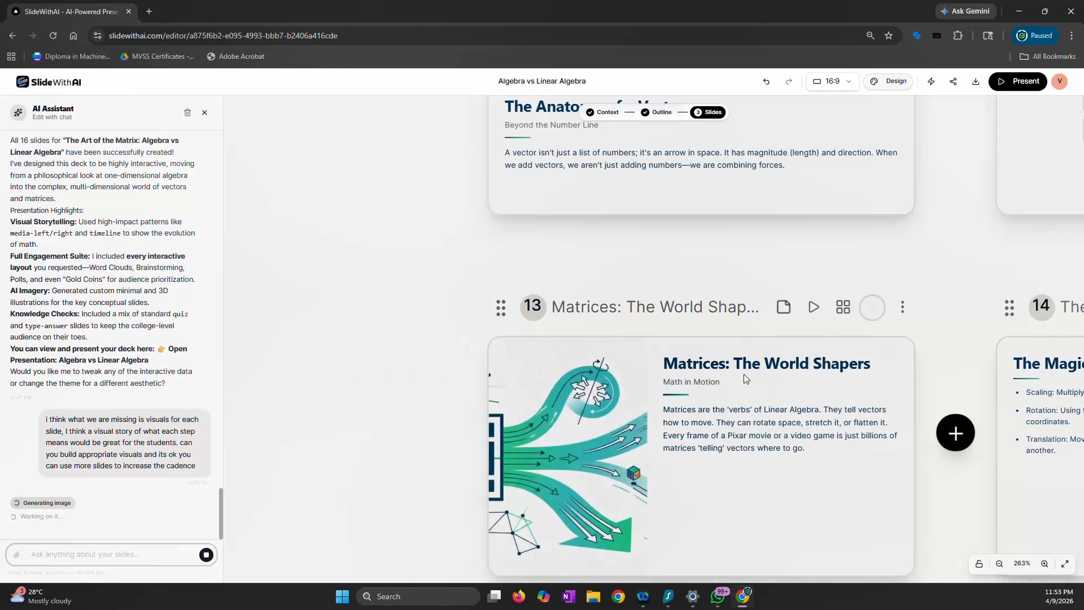
scroll(741, 382, down, 2)
scroll(740, 381, up, 1)
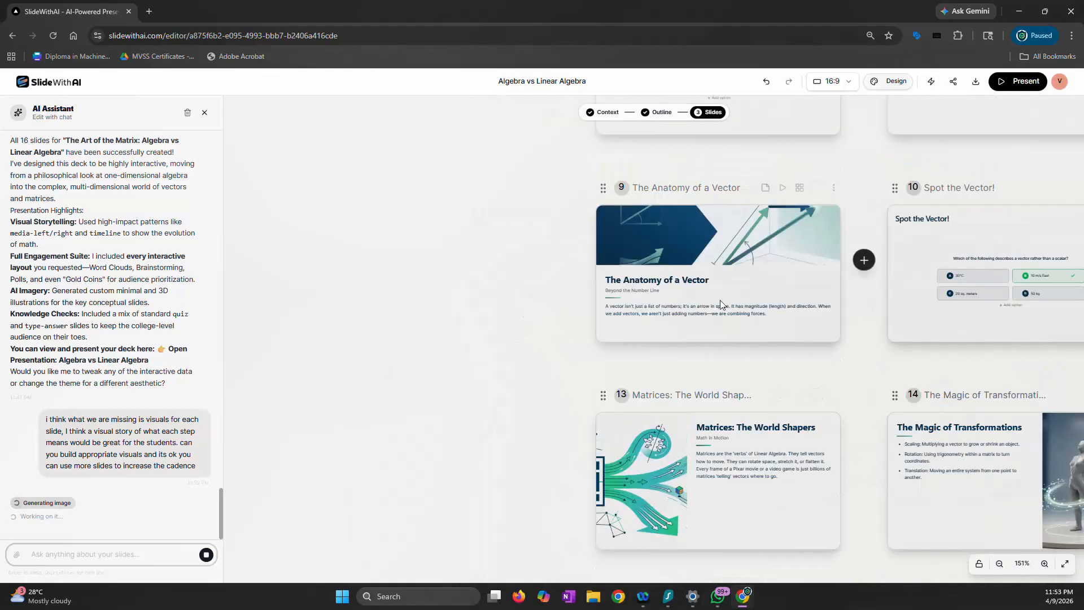
scroll(523, 323, down, 2)
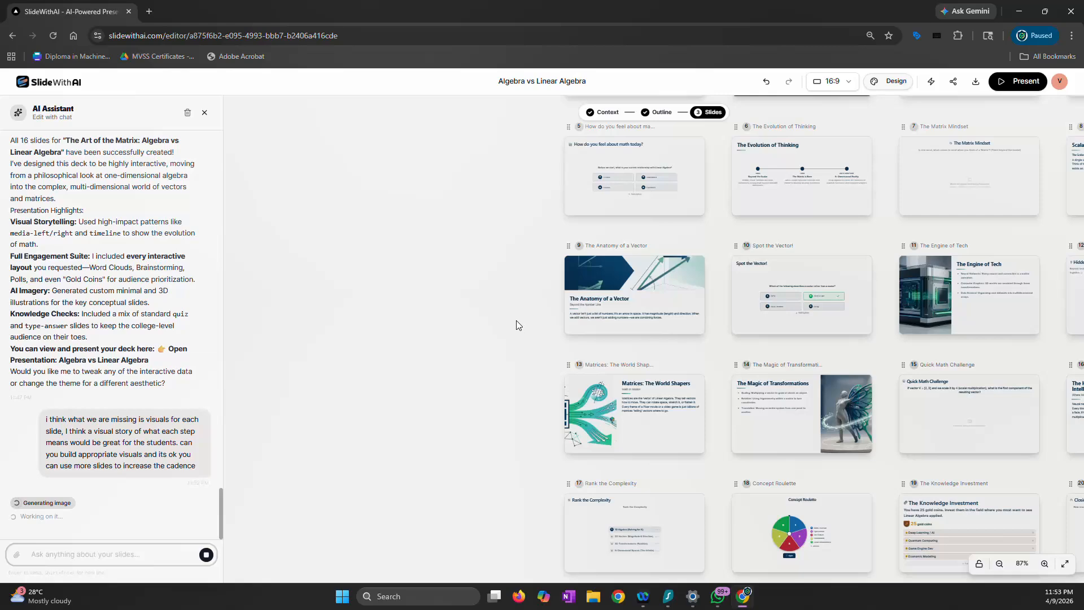
scroll(393, 332, up, 2)
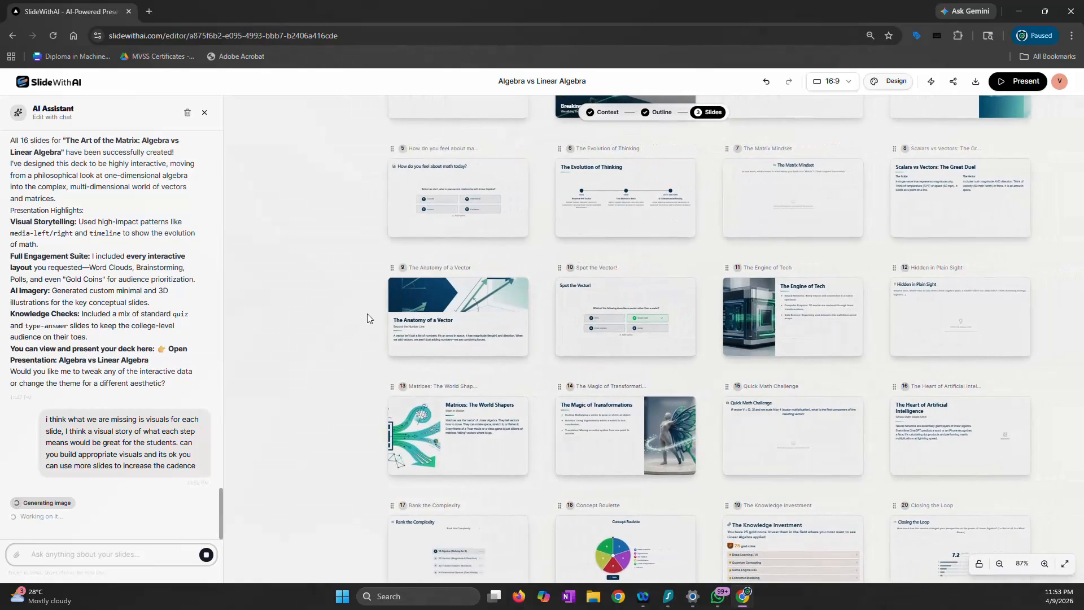
Open the image repositioning on slide 9, "The Anatomy of a Vector", and apply it with the image at 100%
click(517, 287)
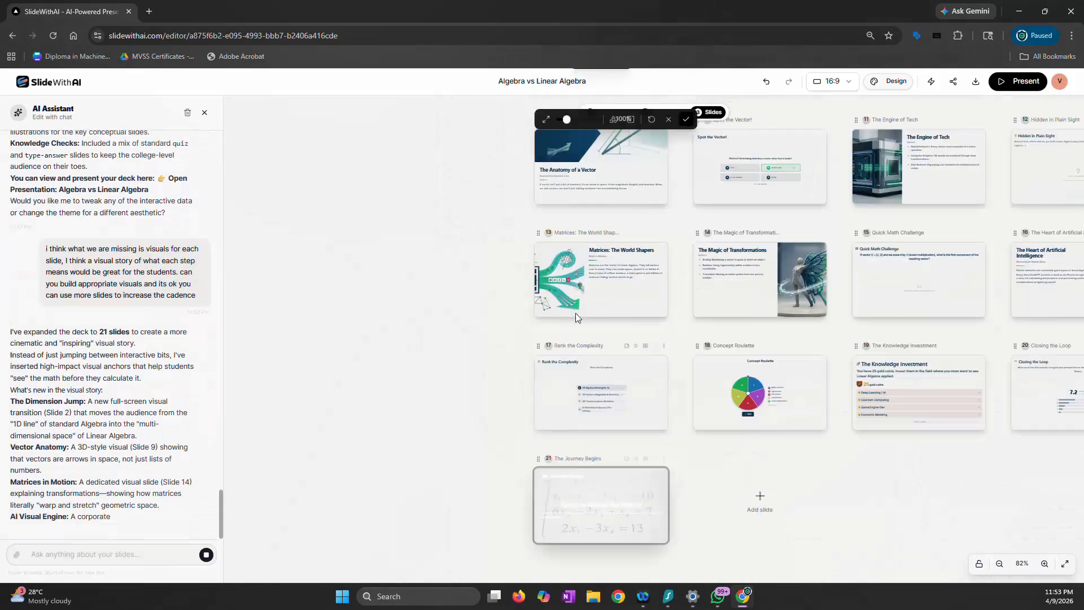
scroll(605, 323, up, 1)
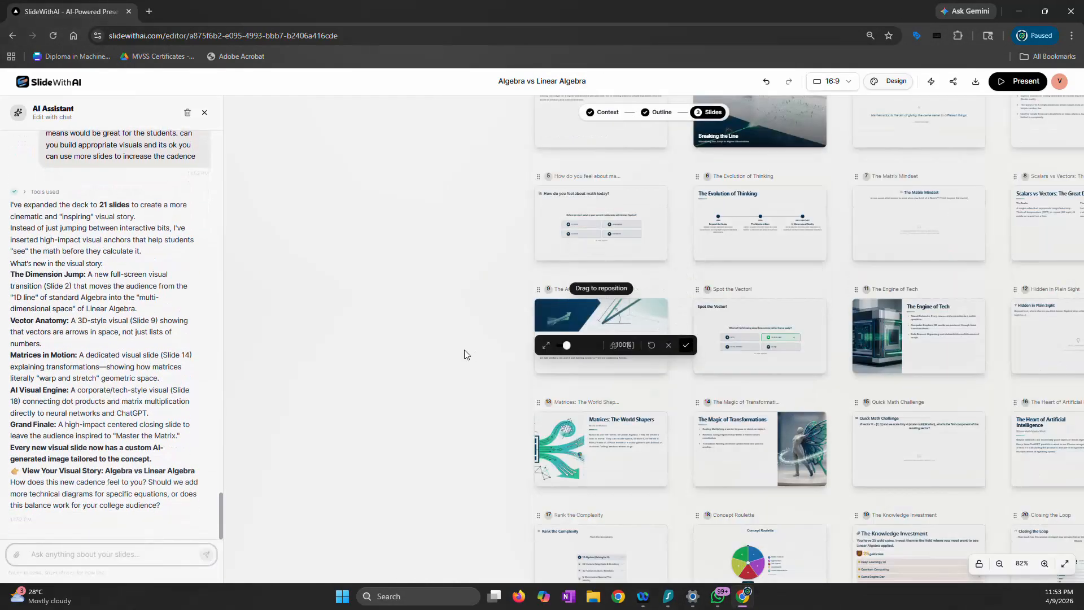
click(685, 345)
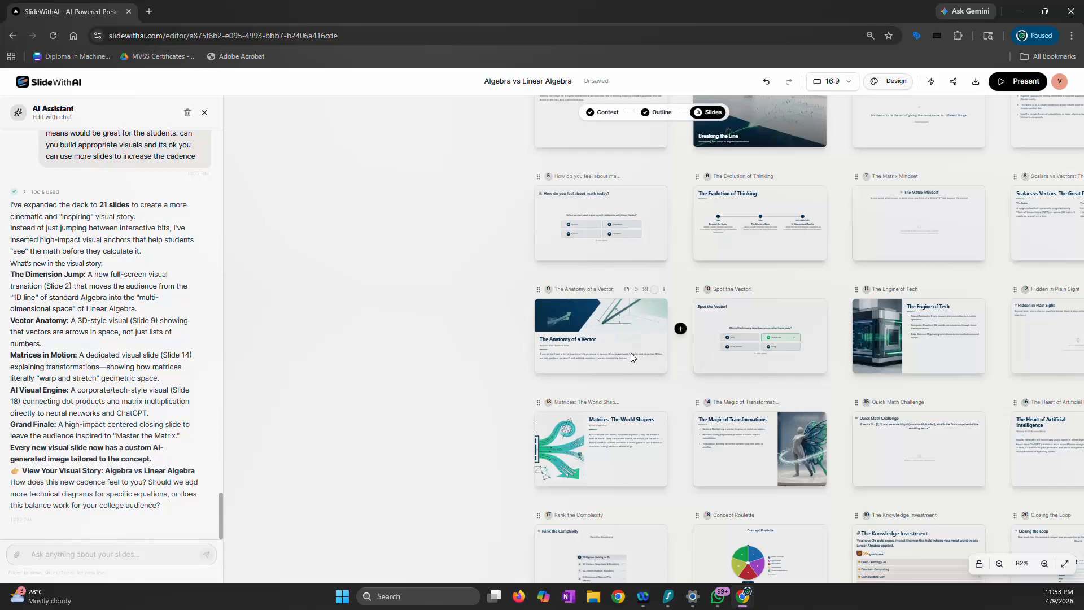
Change the layout of slide 9, "The Anatomy of a Vector", to Media Right and close the layout options
scroll(631, 352, down, 4)
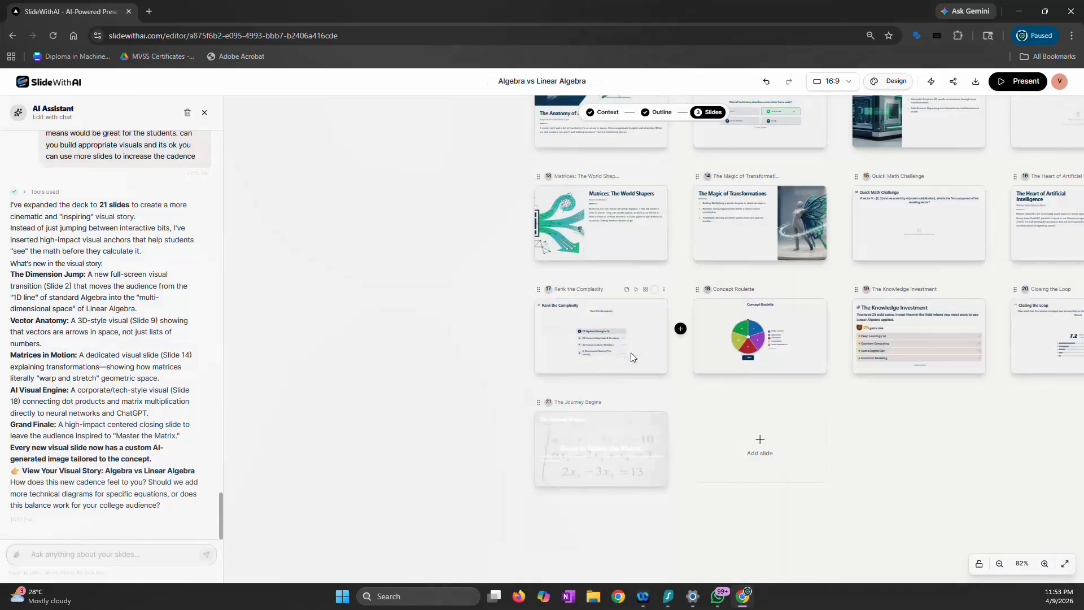
scroll(632, 353, up, 6)
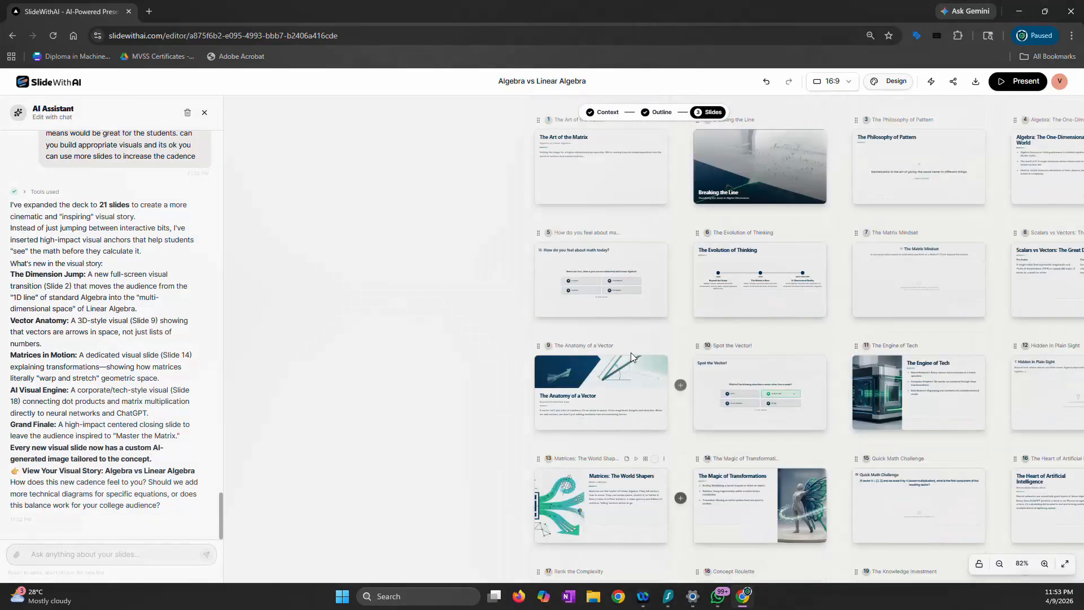
scroll(631, 352, up, 2)
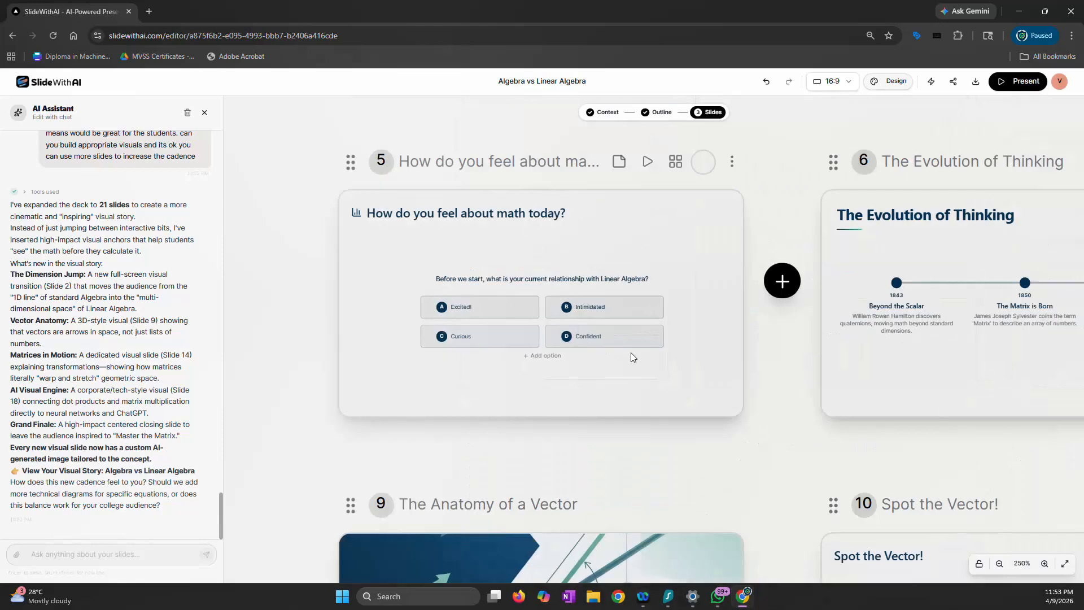
scroll(632, 353, down, 4)
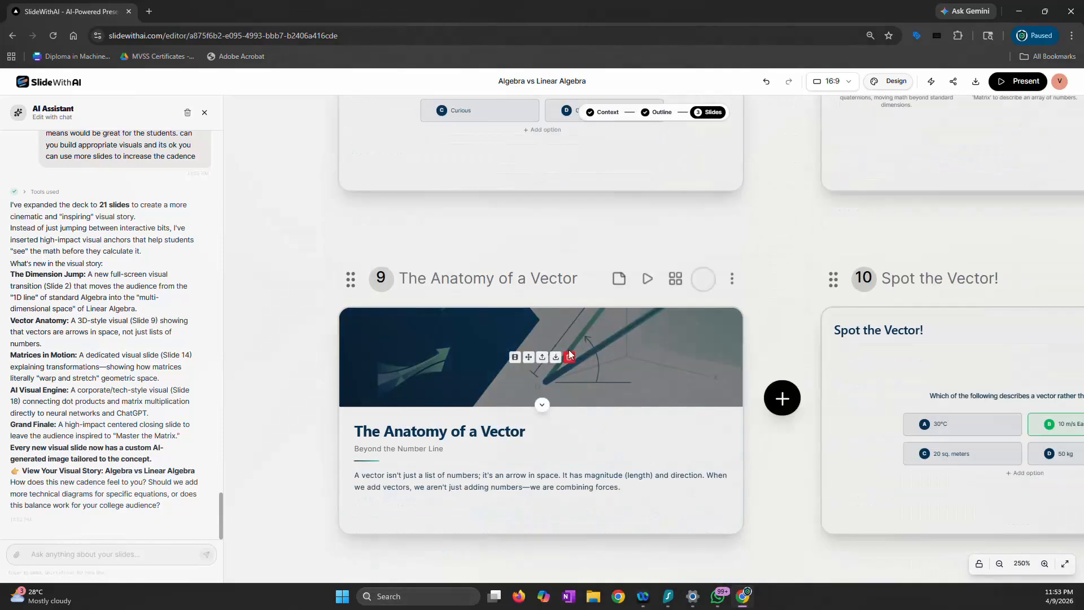
click(680, 283)
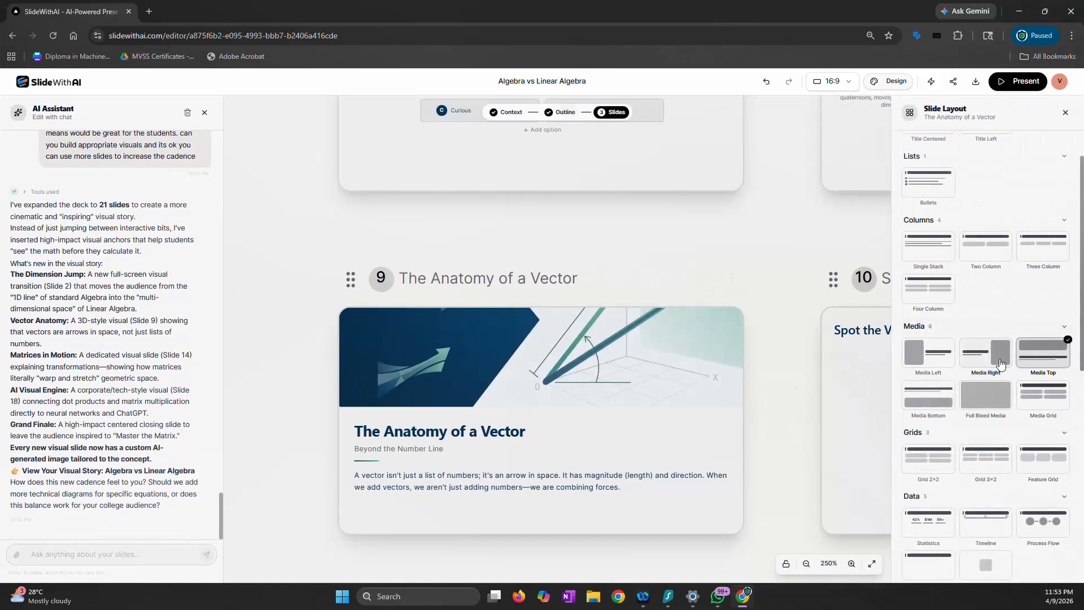
click(1002, 363)
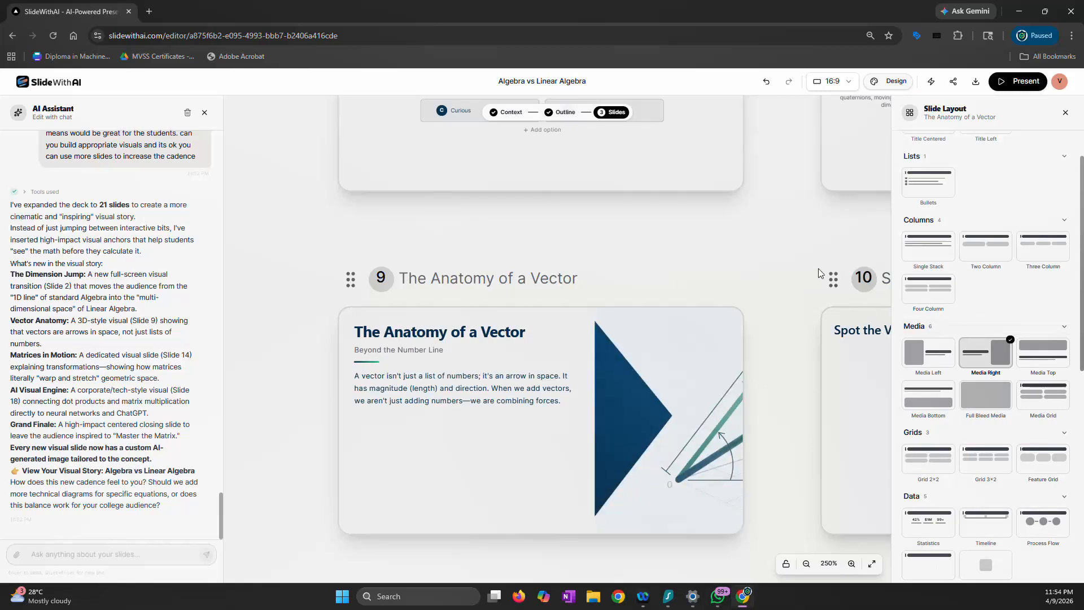
click(1066, 114)
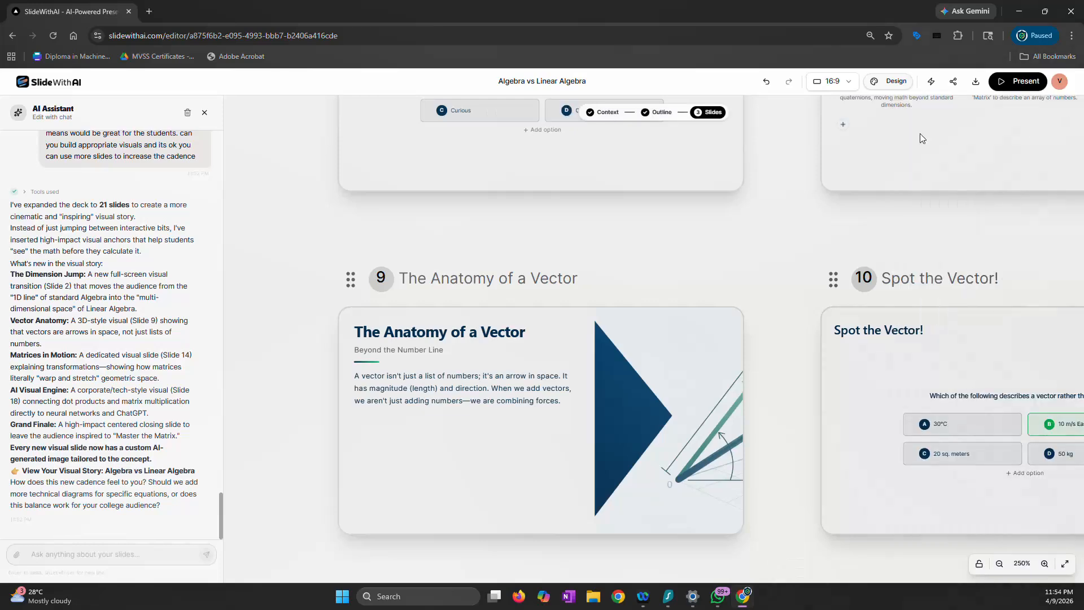
Set the presentation's page format to a4 and check how the slides reflow
click(849, 89)
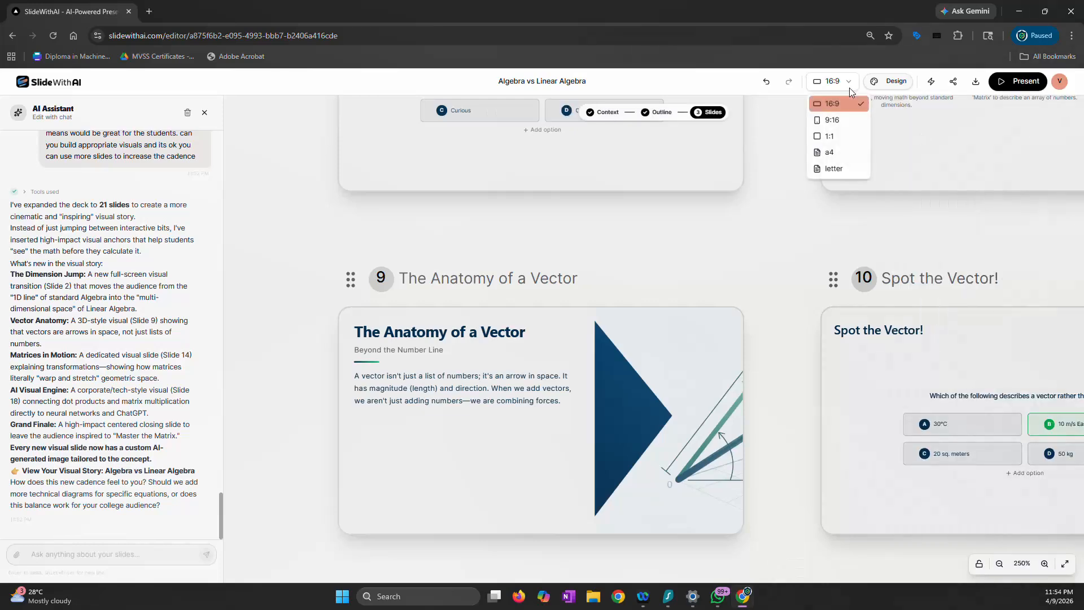
click(842, 152)
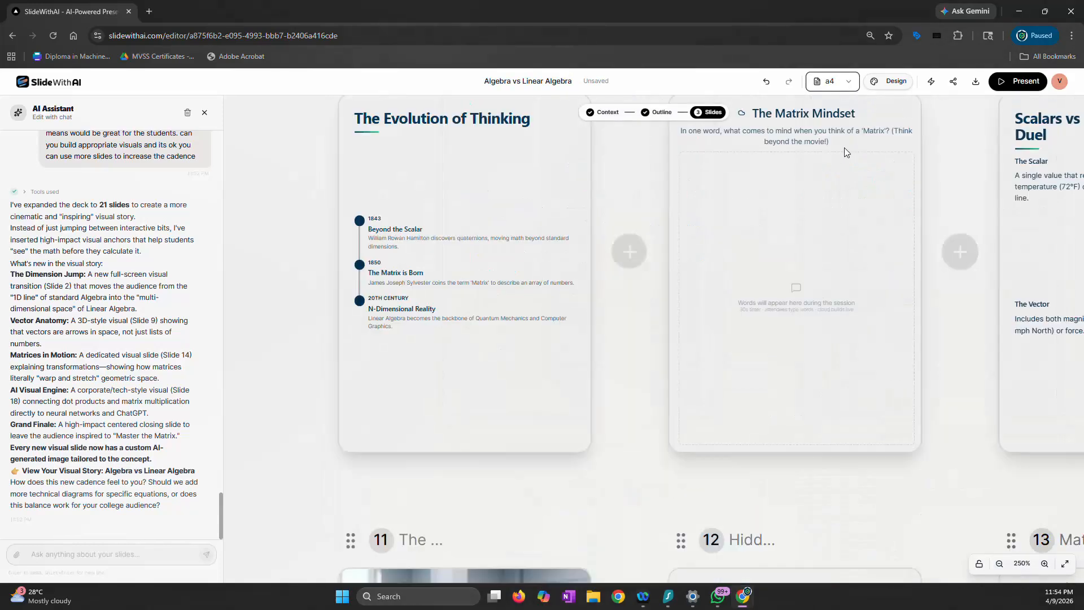
scroll(628, 228, down, 9)
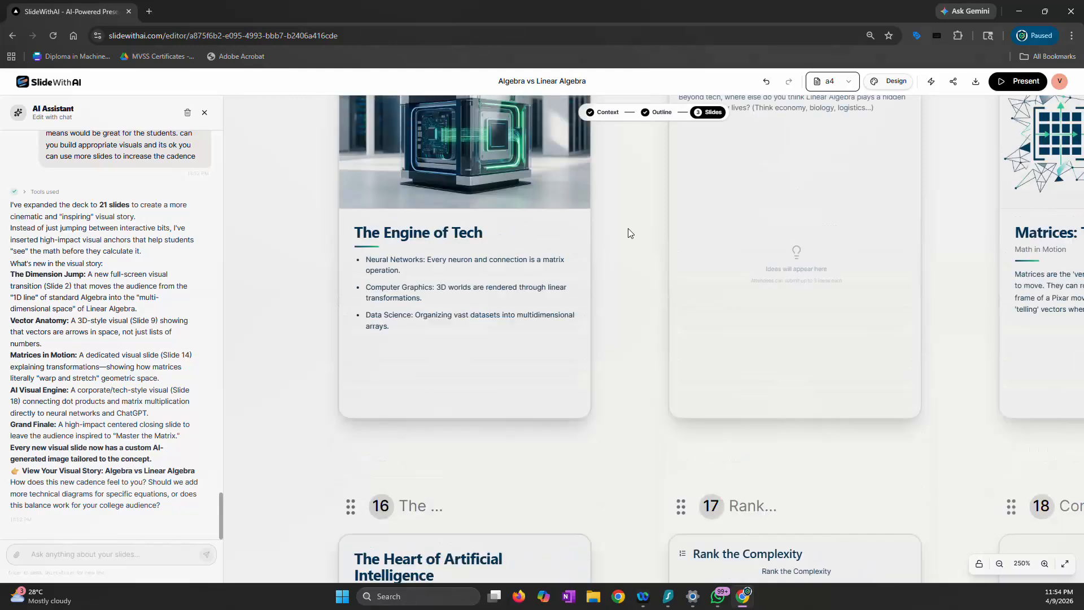
Move the image on slide 9, "The Anatomy of a Vector", above its text
scroll(628, 228, up, 1)
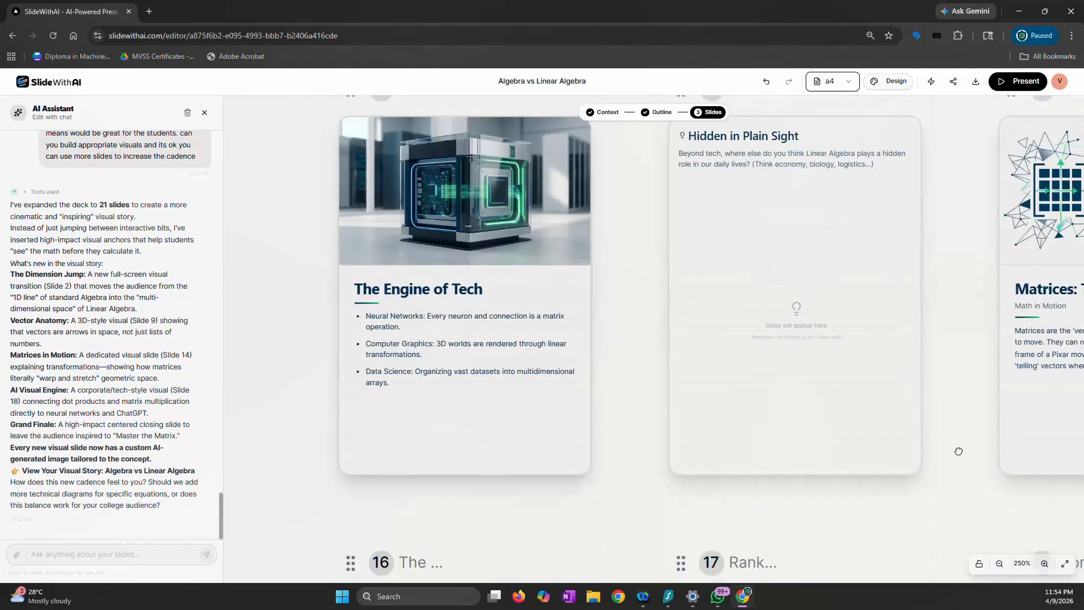
scroll(958, 451, right, 4)
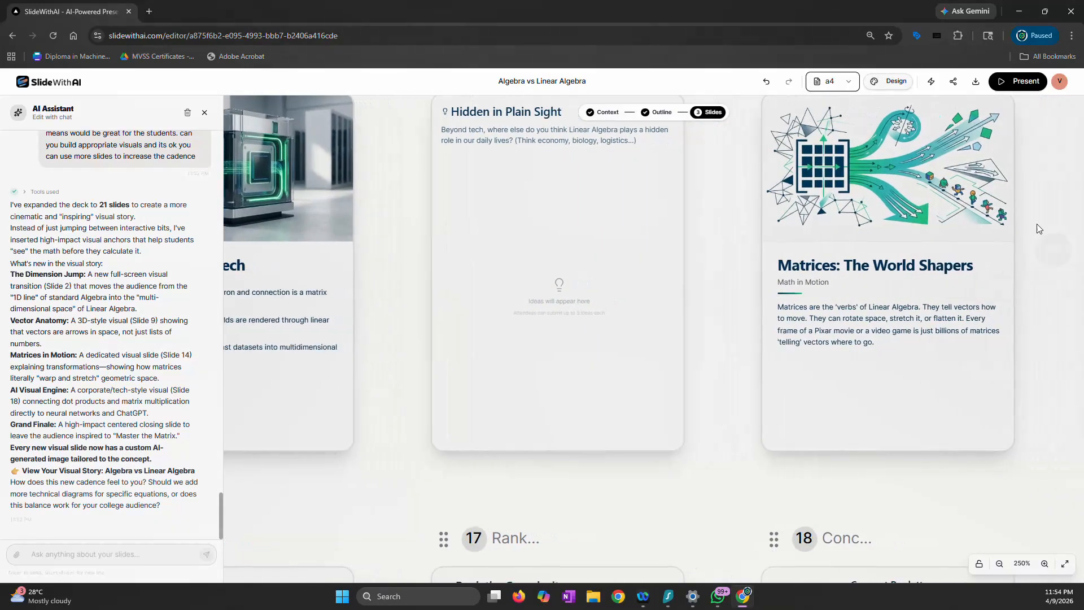
scroll(1036, 224, down, 10)
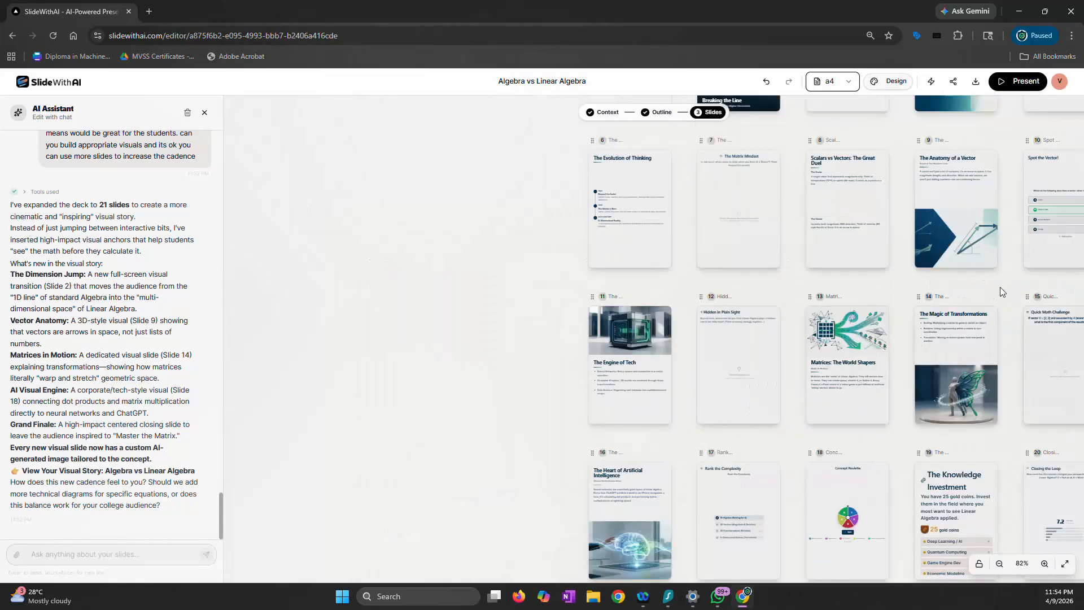
drag(1001, 287, 673, 317)
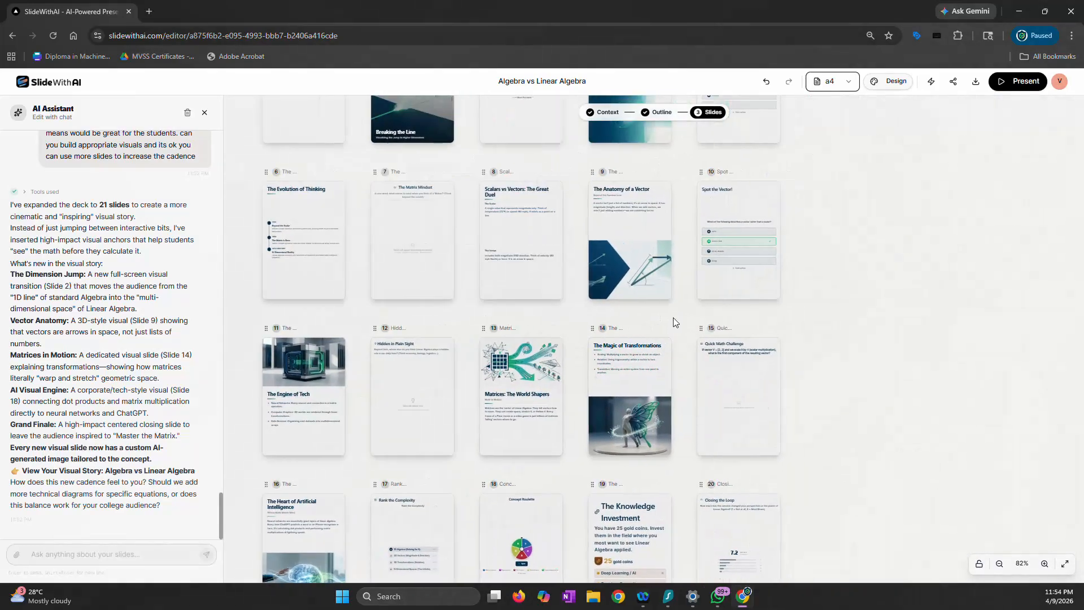
scroll(674, 317, up, 10)
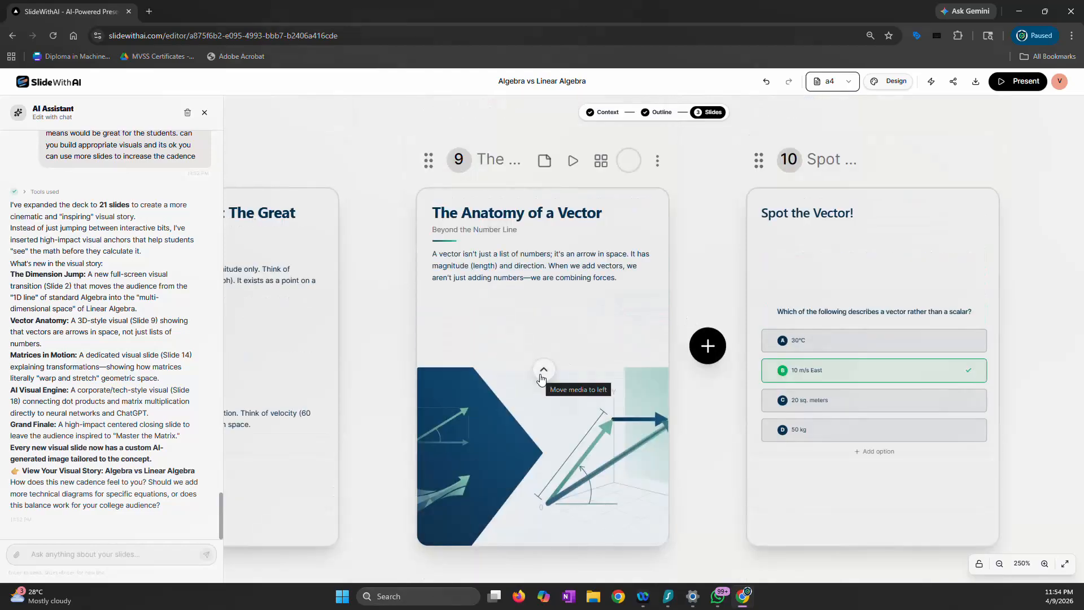
click(544, 371)
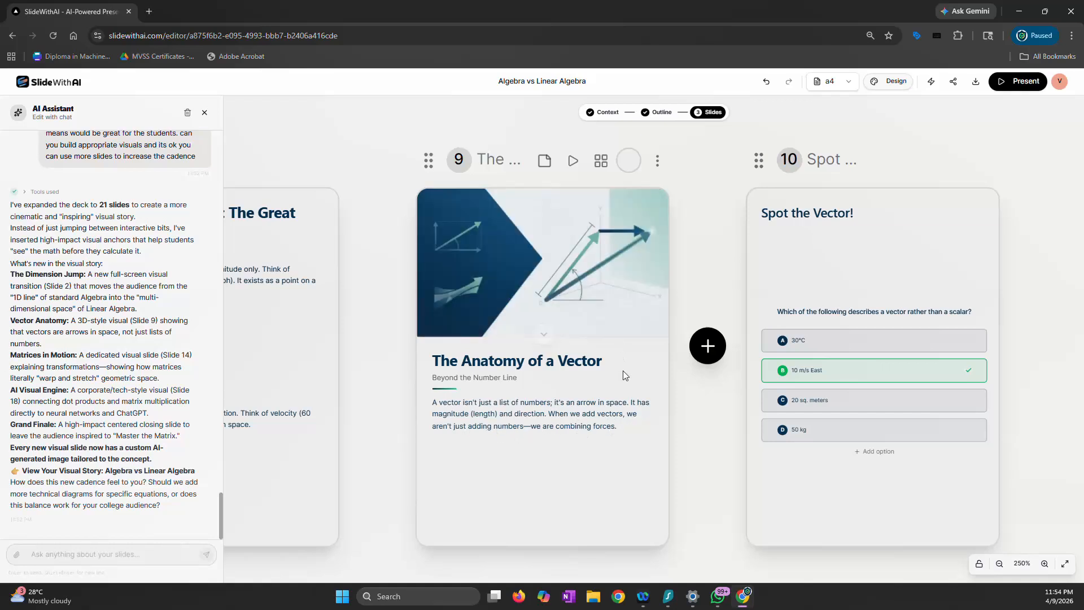
Examine the a4 rendering of slide 13, "Matrices: The World Shapers", and of the remaining slides 16 to 21
scroll(646, 388, down, 10)
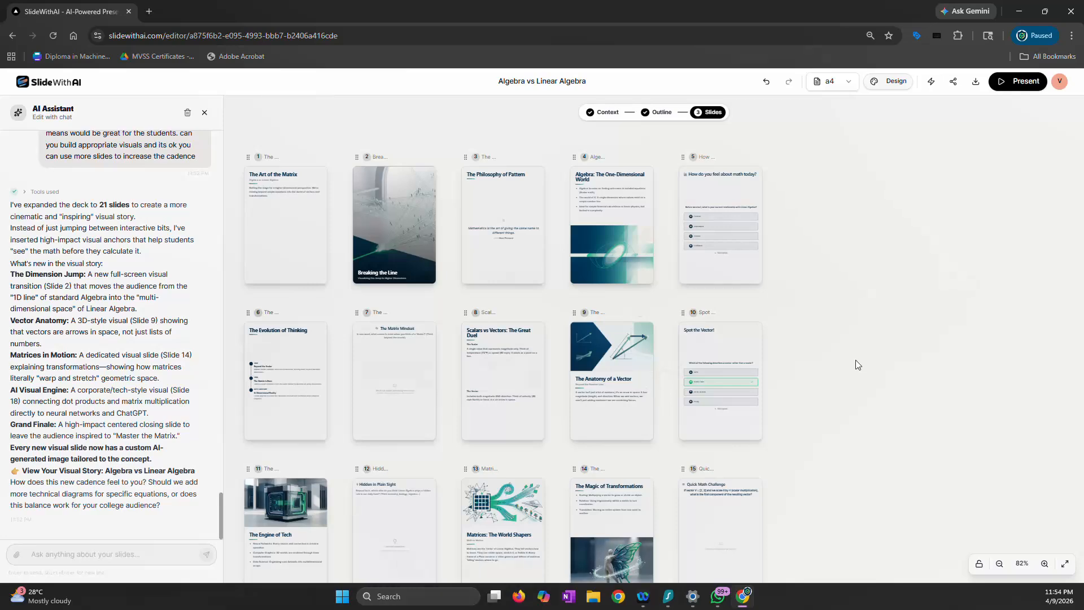
scroll(856, 360, down, 2)
scroll(483, 381, up, 10)
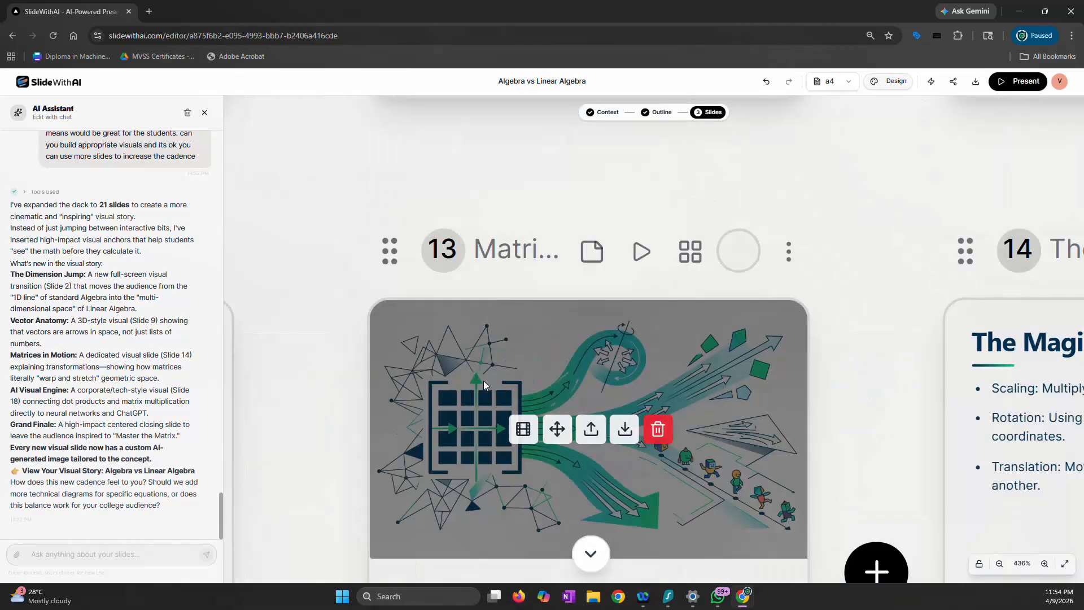
scroll(484, 380, down, 3)
scroll(333, 378, down, 1)
scroll(327, 377, down, 2)
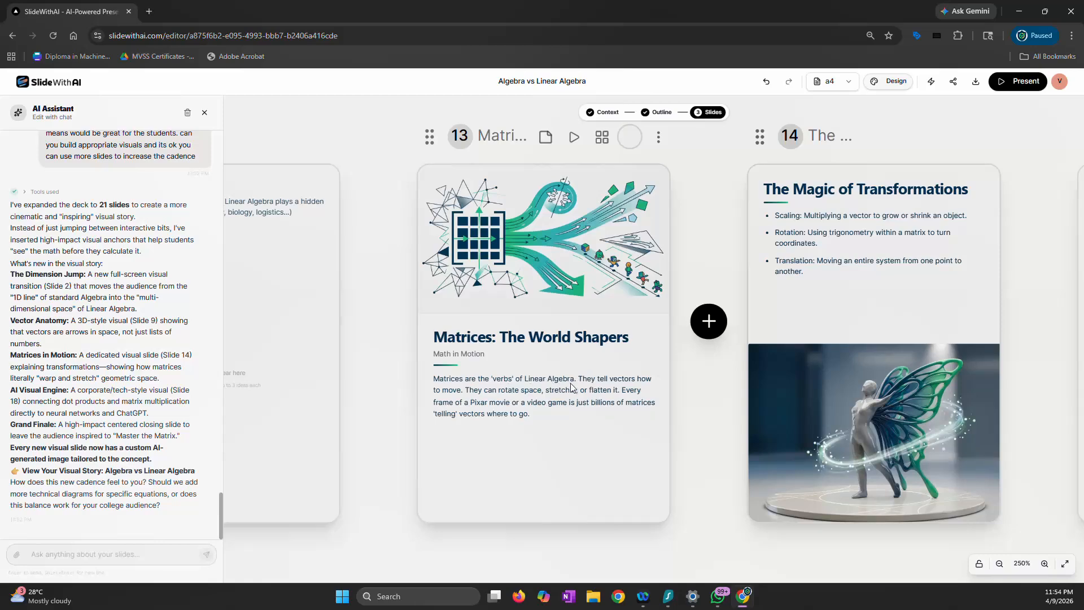
ctrl+scroll(570, 384, up, 5)
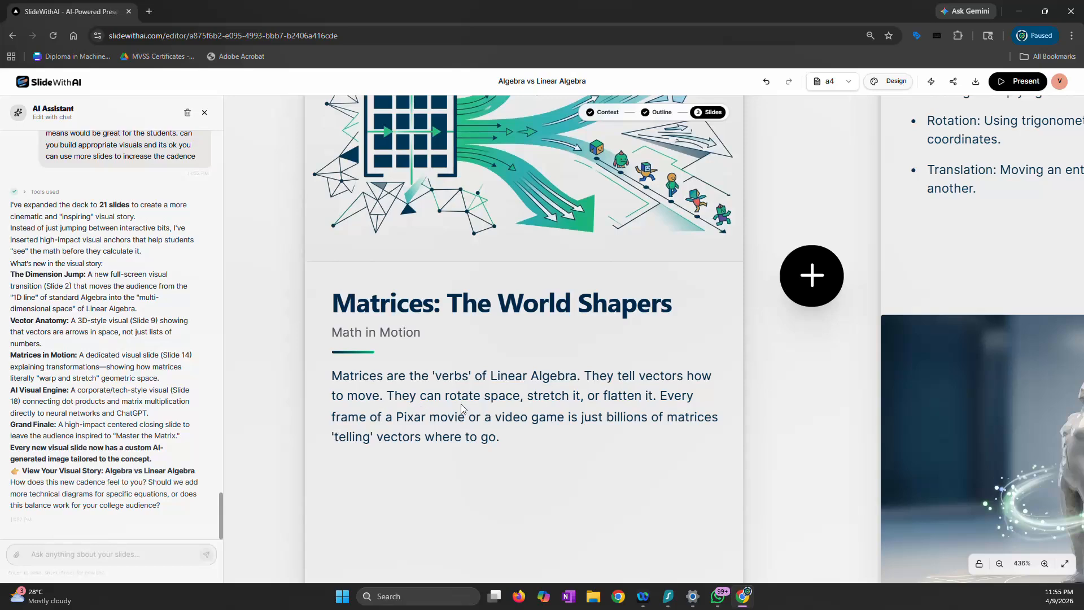
scroll(537, 402, up, 1)
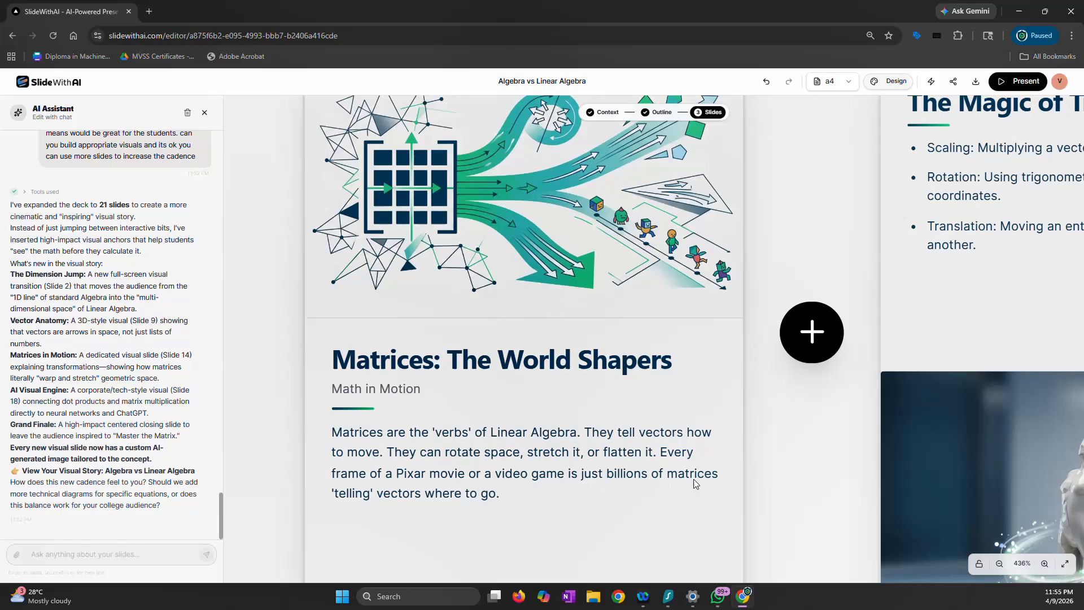
scroll(540, 500, up, 1)
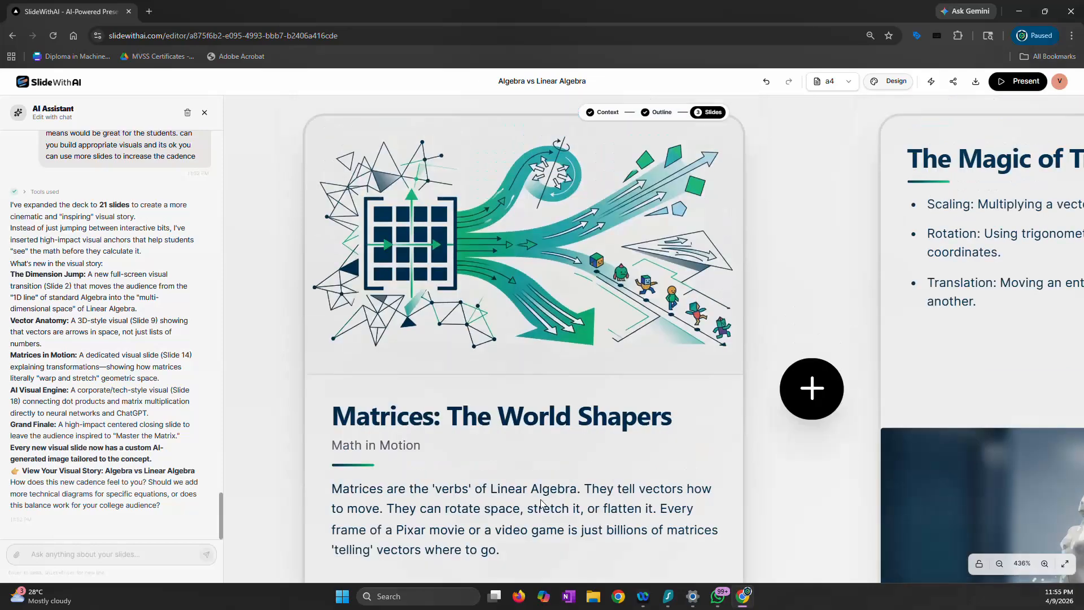
scroll(540, 505, down, 5)
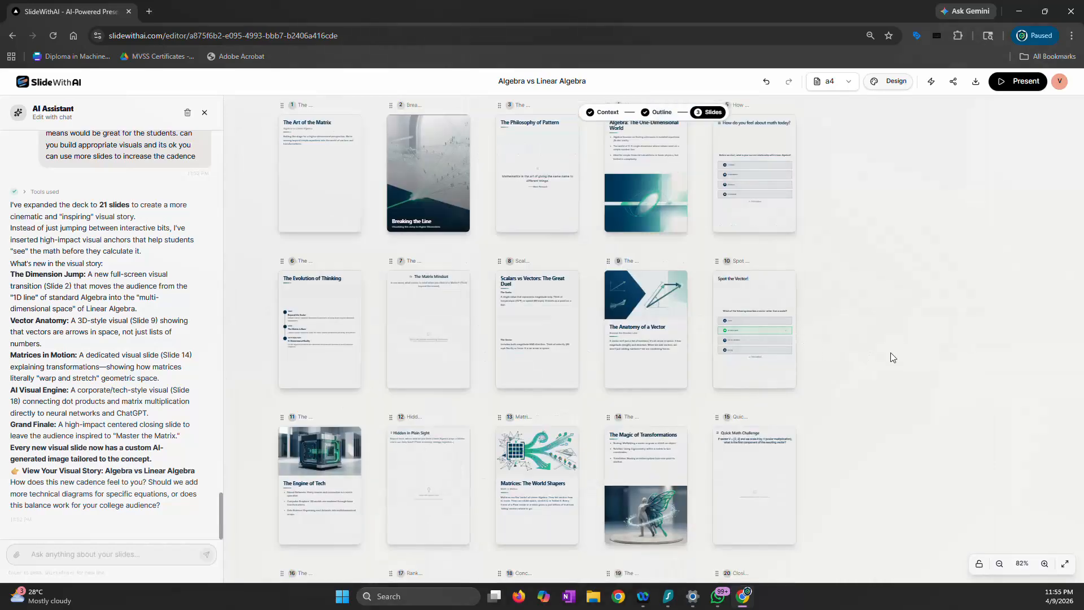
scroll(422, 372, down, 3)
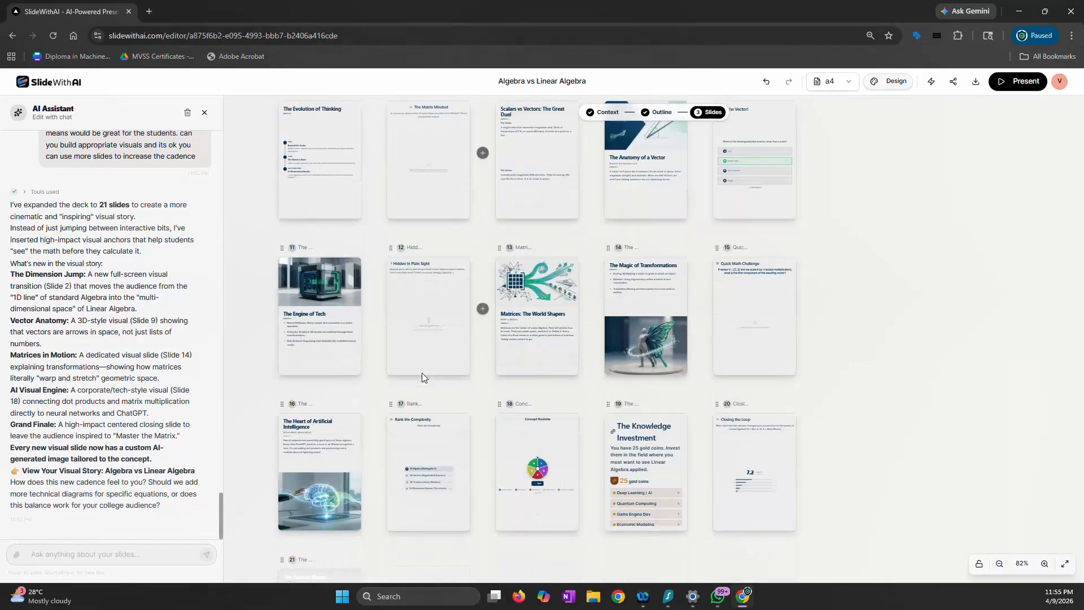
scroll(422, 372, down, 2)
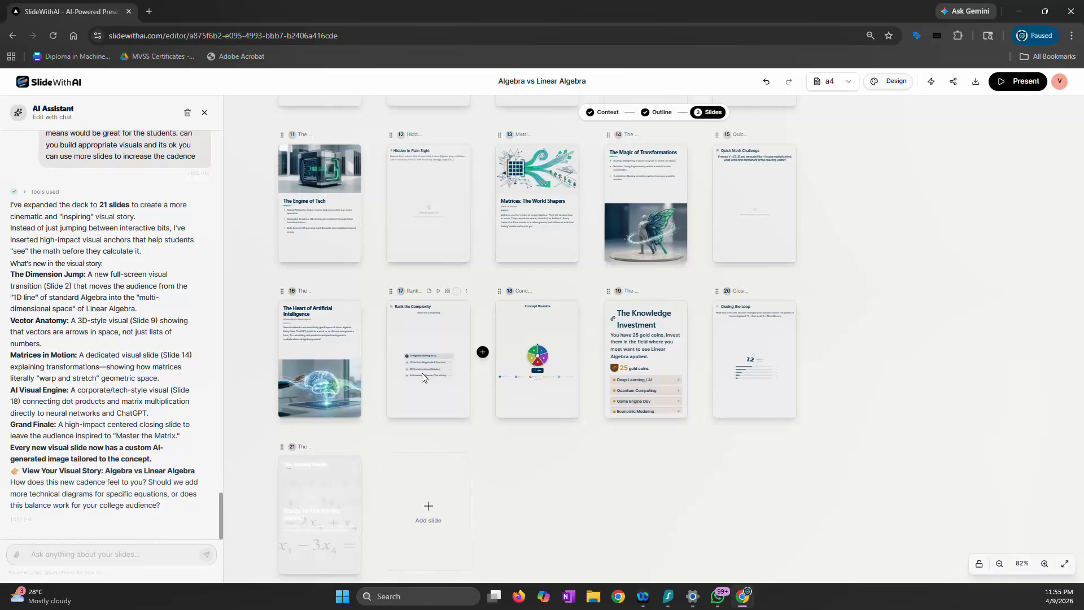
scroll(259, 354, up, 3)
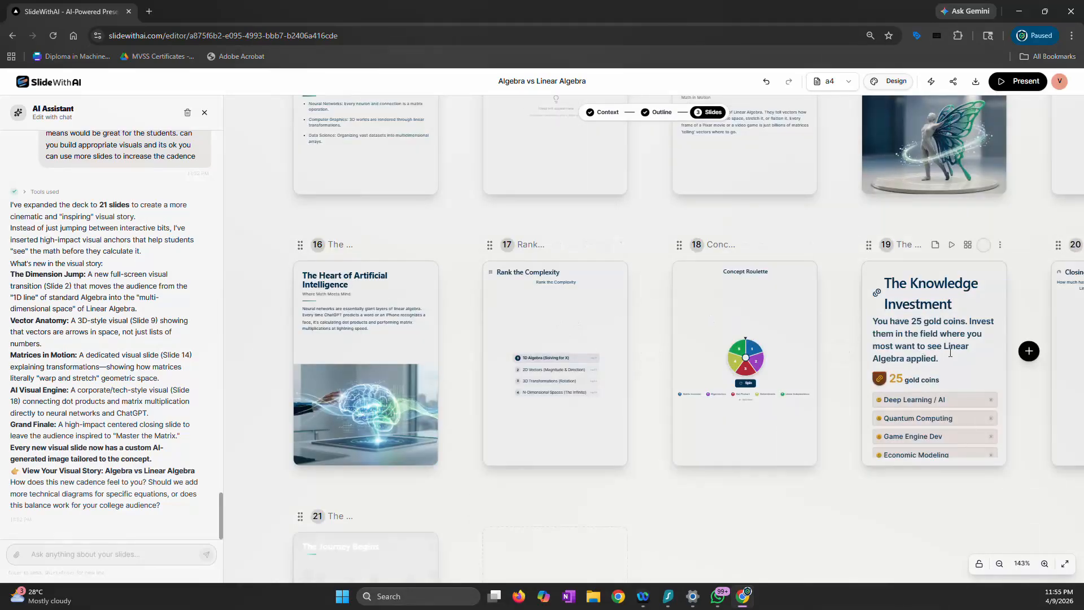
scroll(950, 353, down, 3)
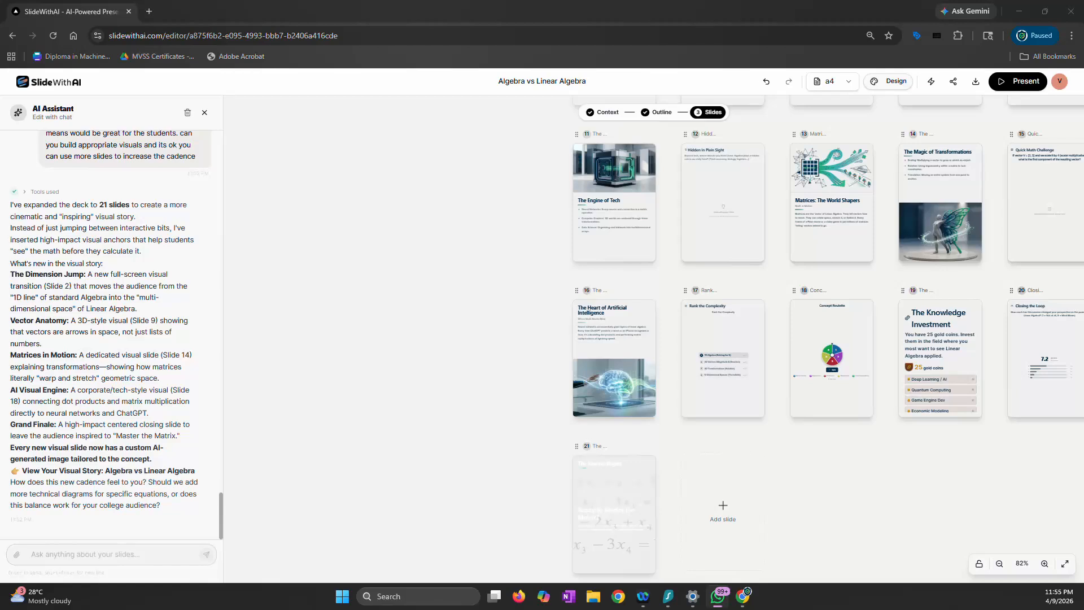
Enter an assistant request for 4 more slides visualizing on-paper matrix operations as geometrical operations, with a few examples for intuition building
click(144, 556)
text(add some slides to show matrix operations which are ususally on paper as geomertical operations which are visualized. take a few exmaples for intuition building , add 4 more slides)
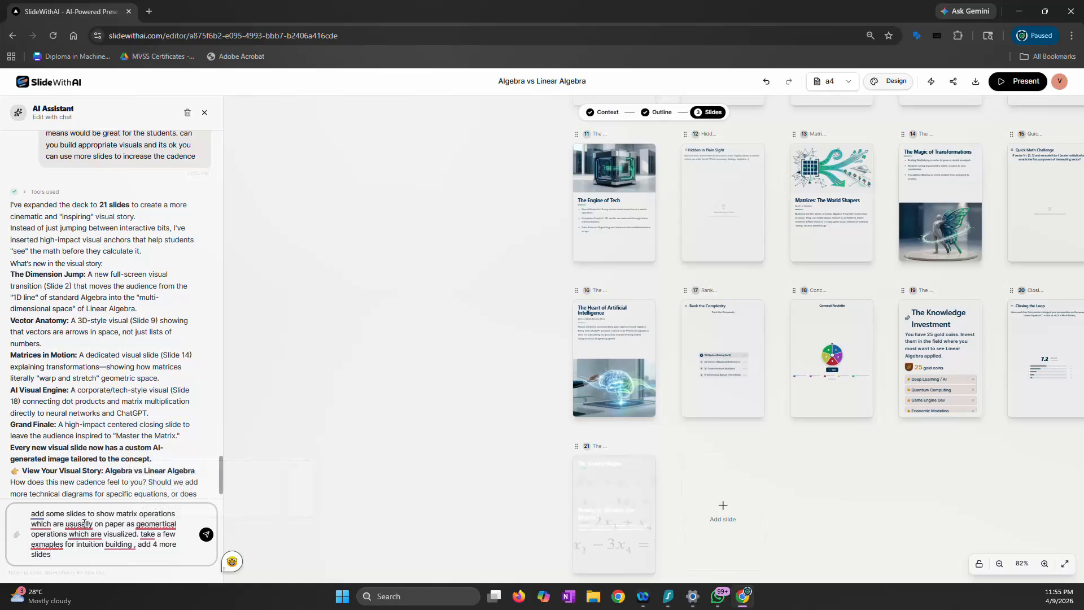
mouse_move(84, 524)
Extend the assistant request with "Compare the test form of matrix with its visual form"
click(116, 486)
text(Compas)
key(BackSpace)
key(BackSpace)
text(are the tes)
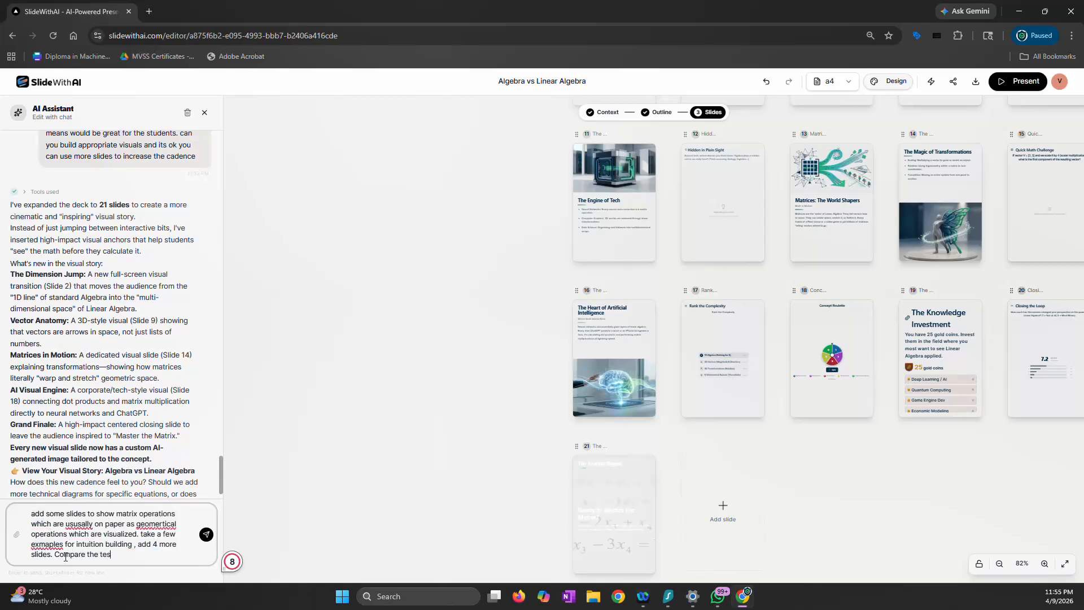
text(t form of)
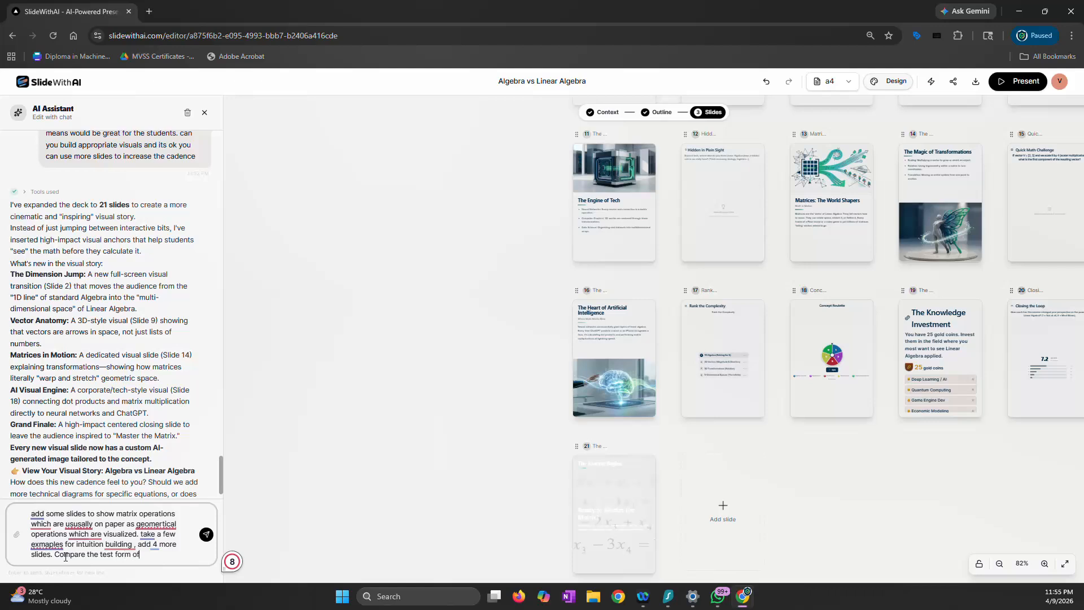
text( matrix with its visual form)
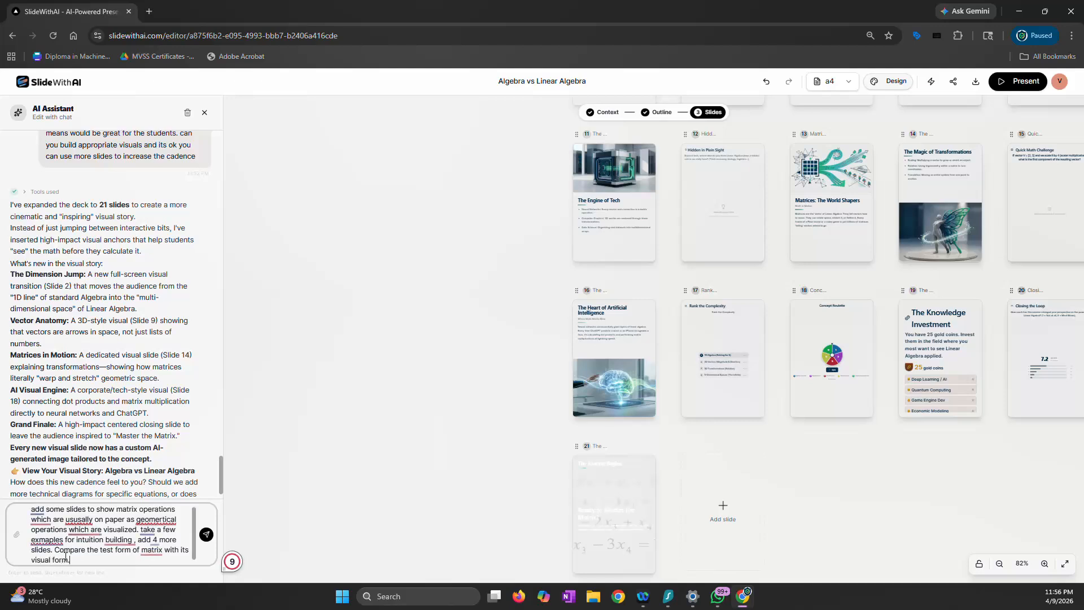
text(. Especially the eigen)
Finish the assistant request with "Especially the eigen vectors concept" and send it
text(ctors concept)
key(Return)
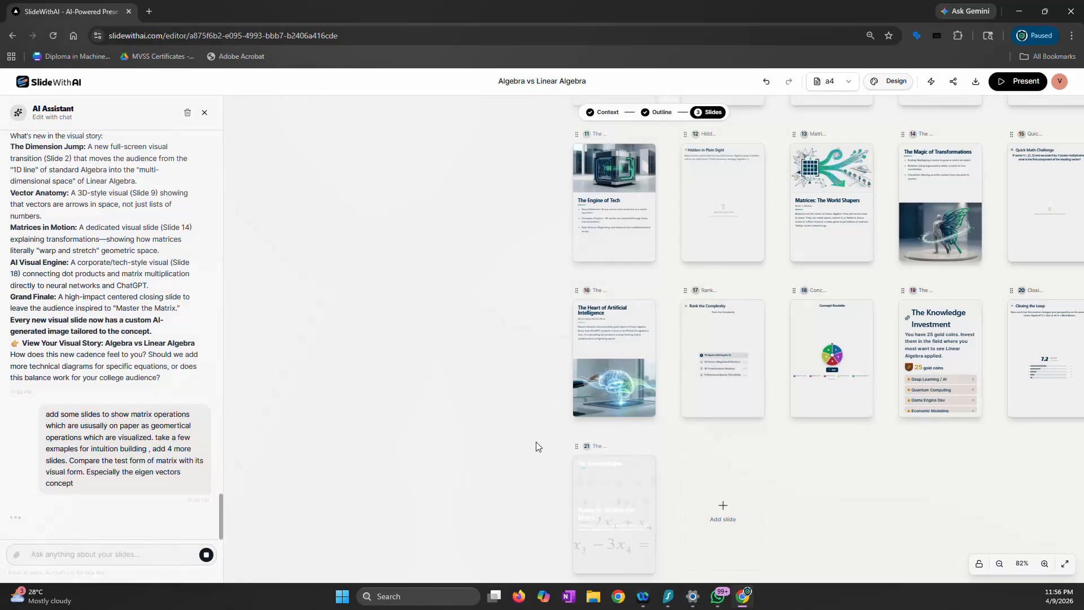
scroll(534, 432, down, 5)
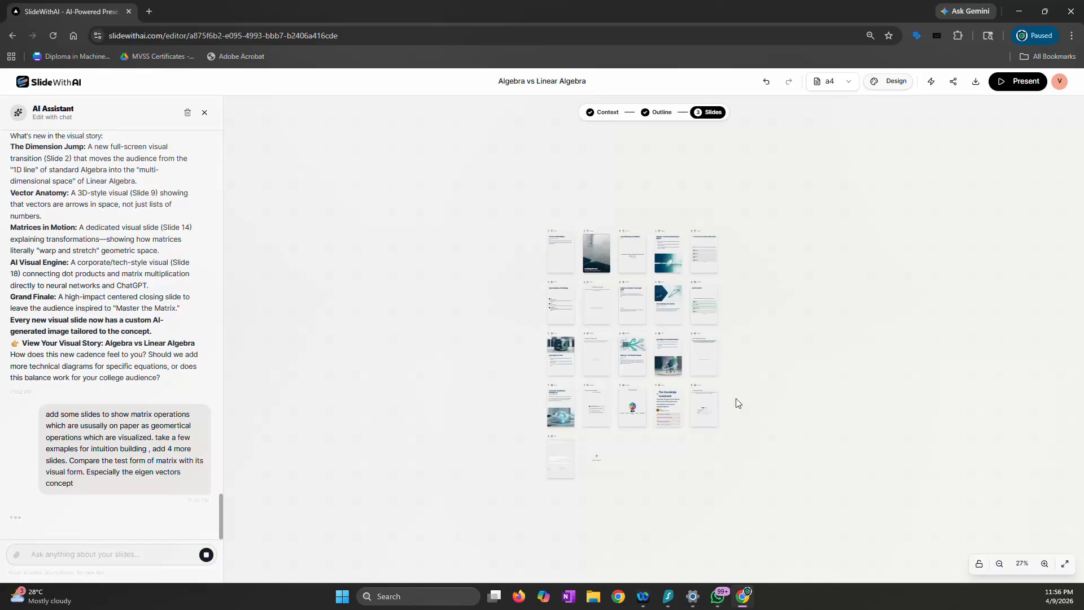
scroll(737, 403, up, 1)
scroll(736, 403, up, 2)
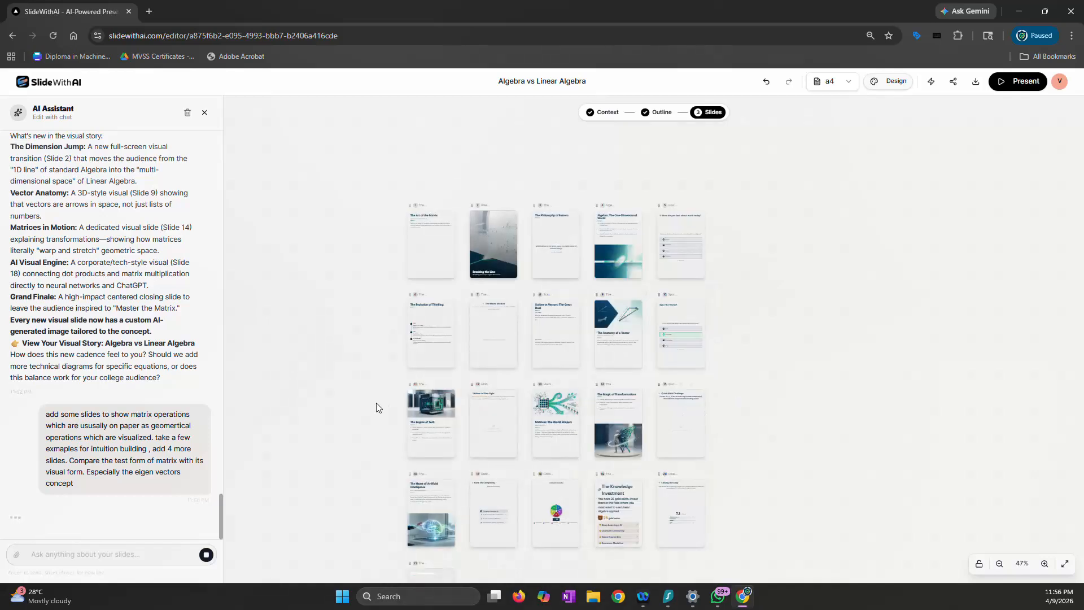
scroll(373, 406, down, 1)
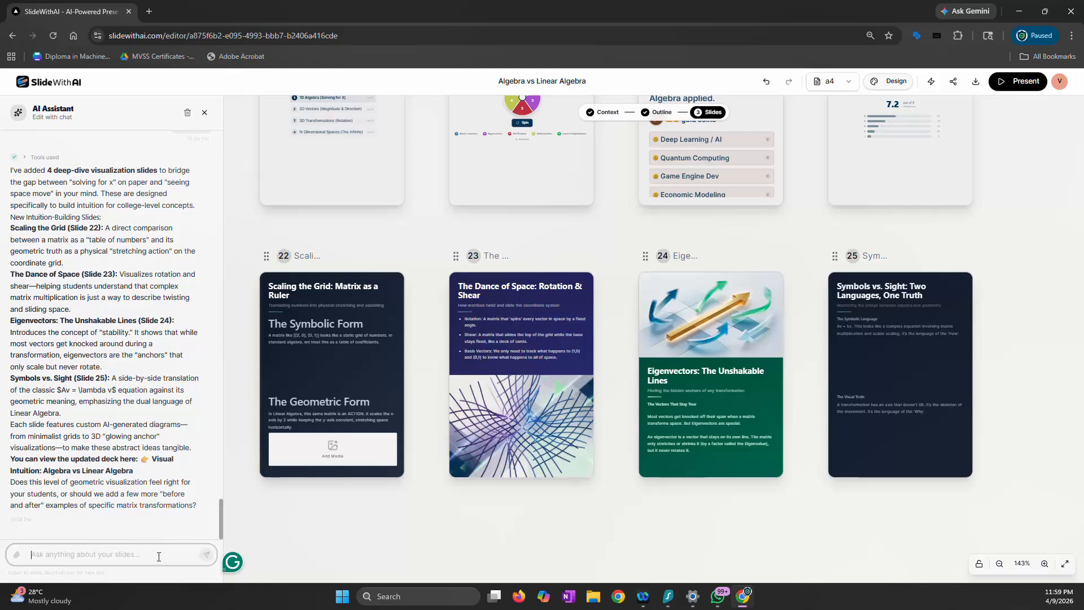
Ask the AI Assistant to "check slide 21's color contrast"
text(check s)
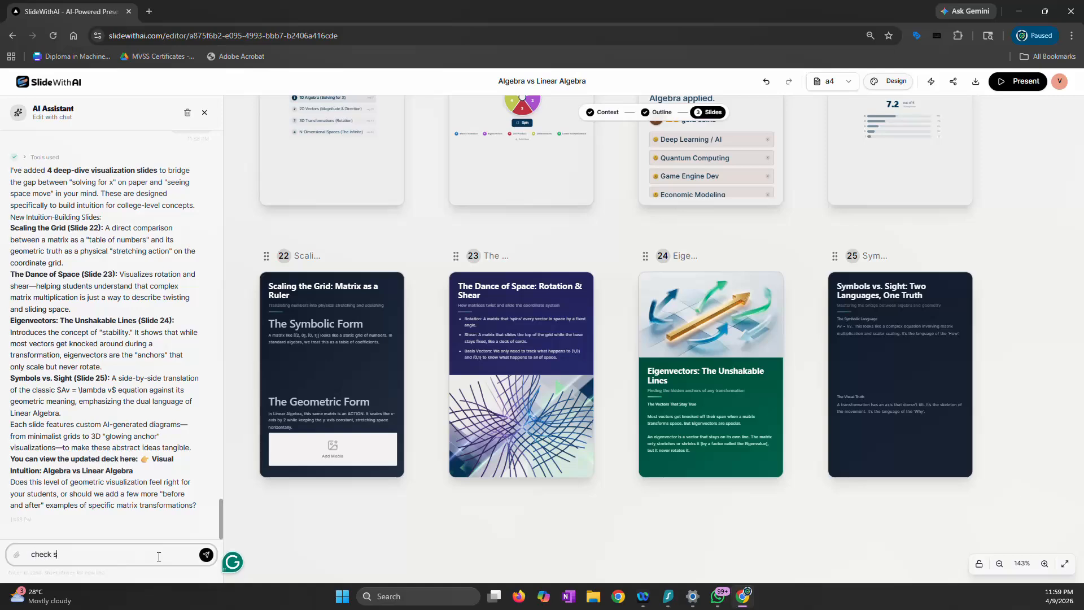
scroll(727, 401, down, 5)
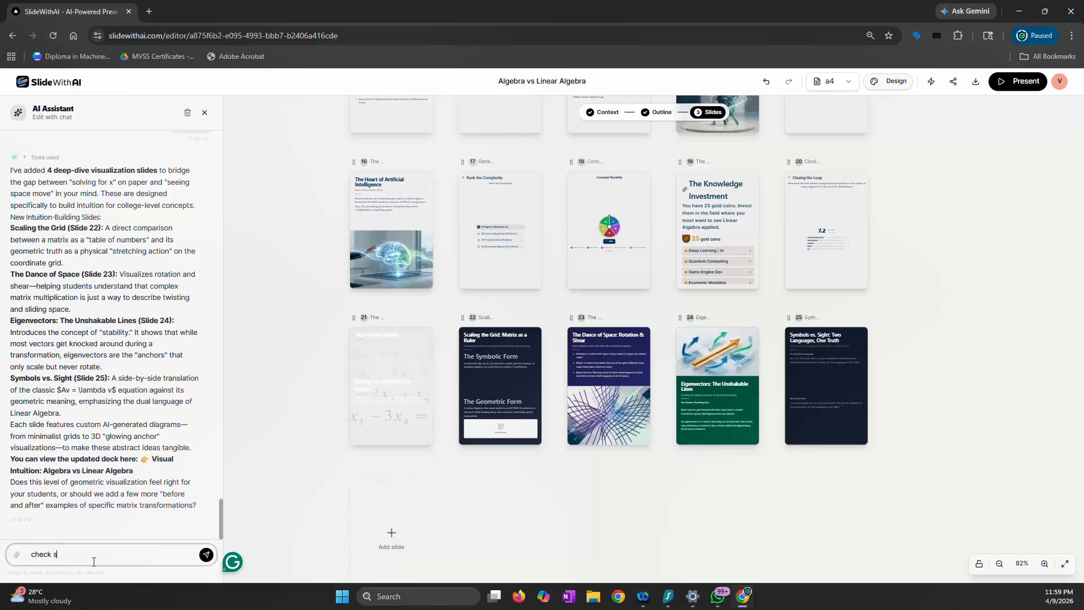
text(lide 21's color cobn)
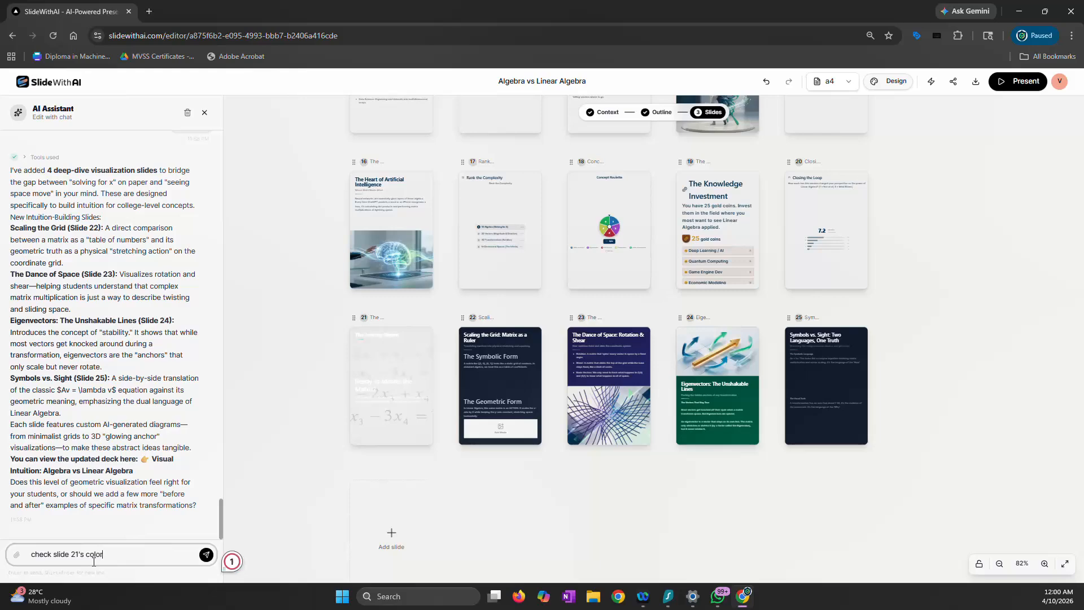
key(BackSpace)
key(BackSpace)
text(ntrast)
key(Return)
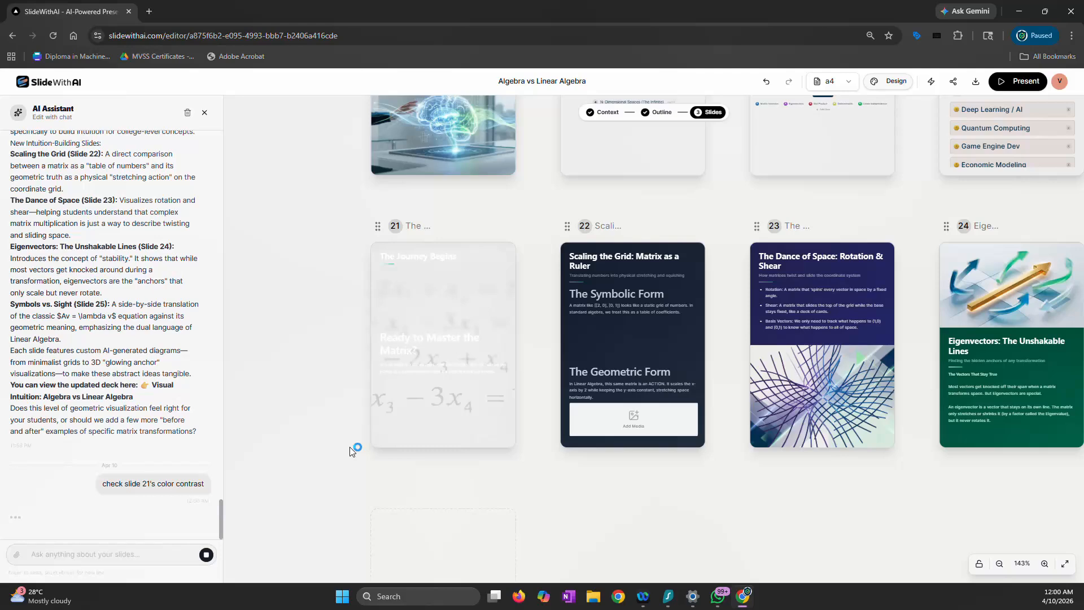
scroll(351, 451, down, 5)
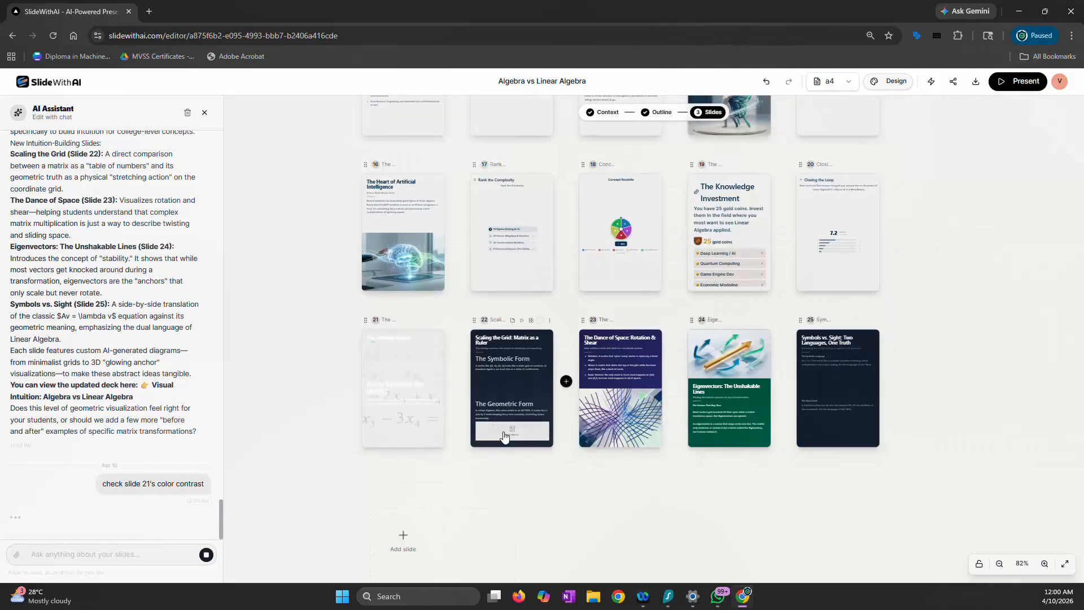
scroll(504, 435, up, 5)
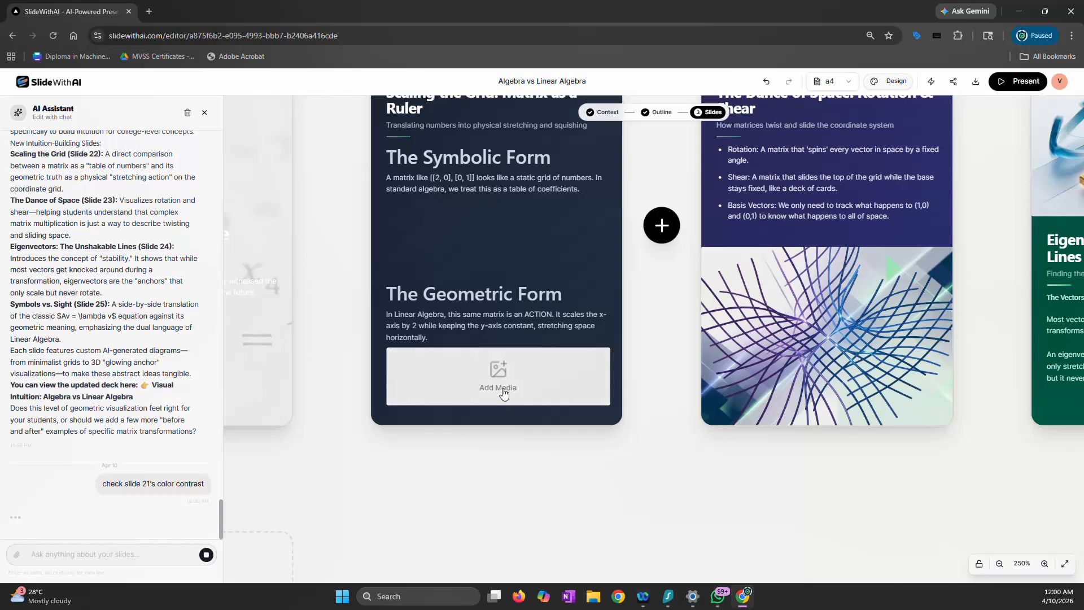
scroll(487, 441, down, 3)
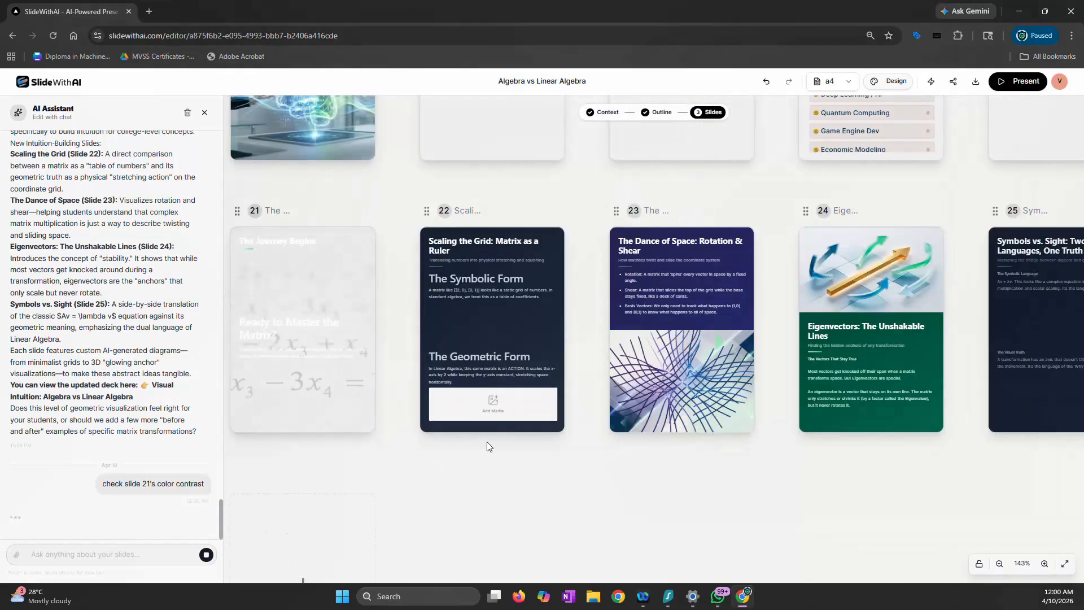
scroll(412, 459, left, 2)
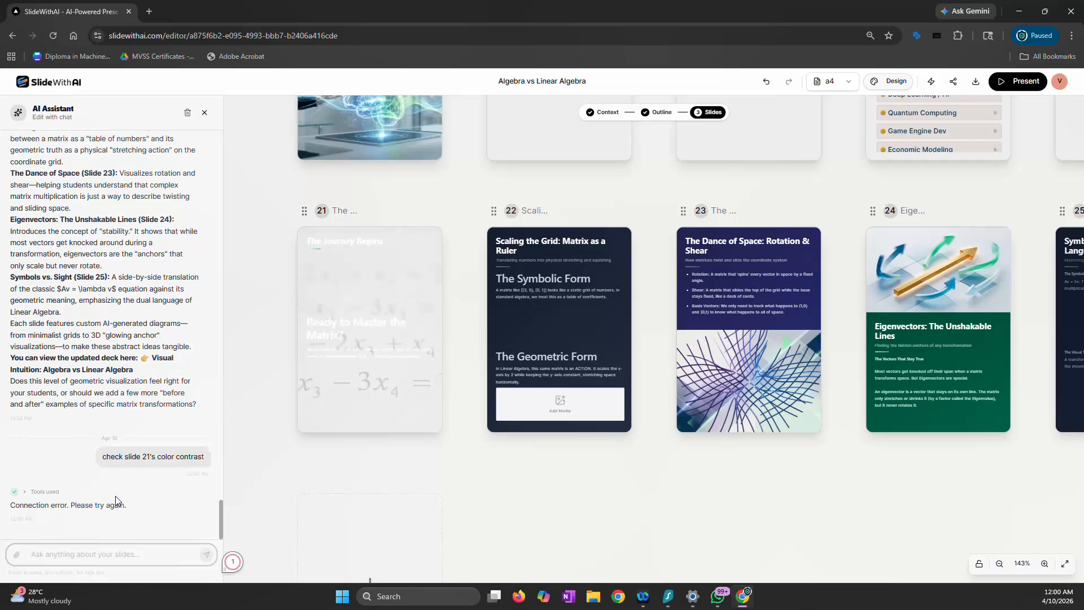
Resend the request "check slide 21's color contrast" to the AI Assistant
triple_click(153, 461)
key(ctrl+c)
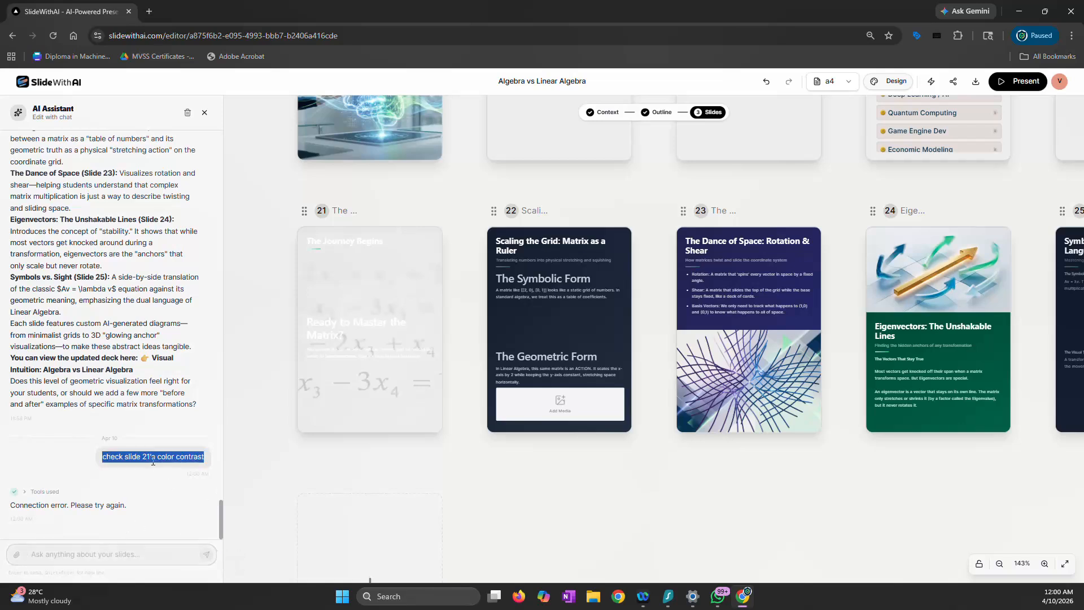
click(118, 560)
key(ctrl+v)
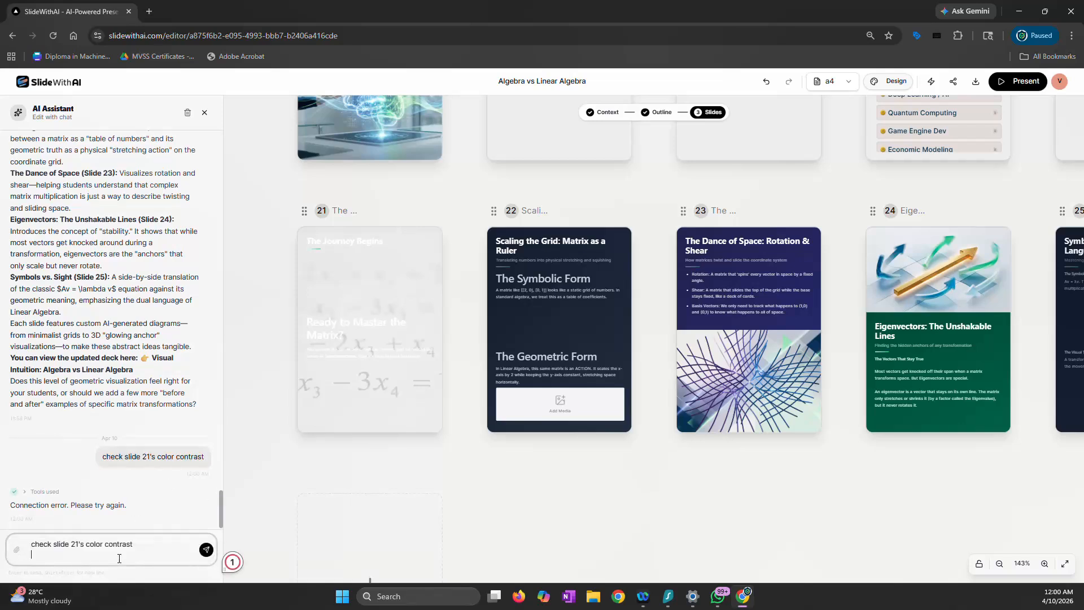
key(Return)
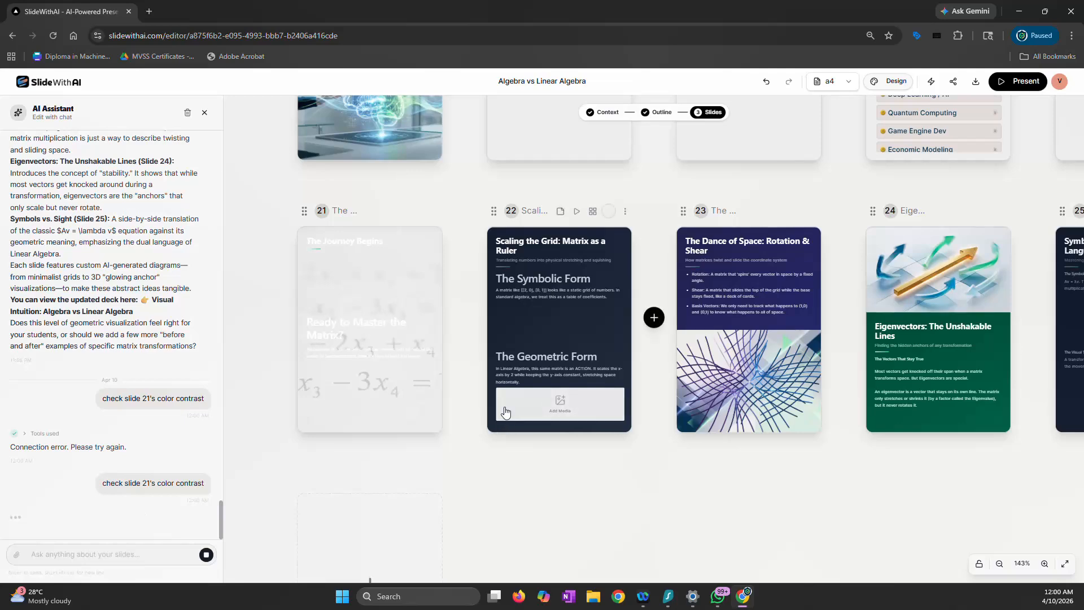
Try the deck in the 16:9 slide format, followed by the 9:16 format
scroll(504, 408, up, 1)
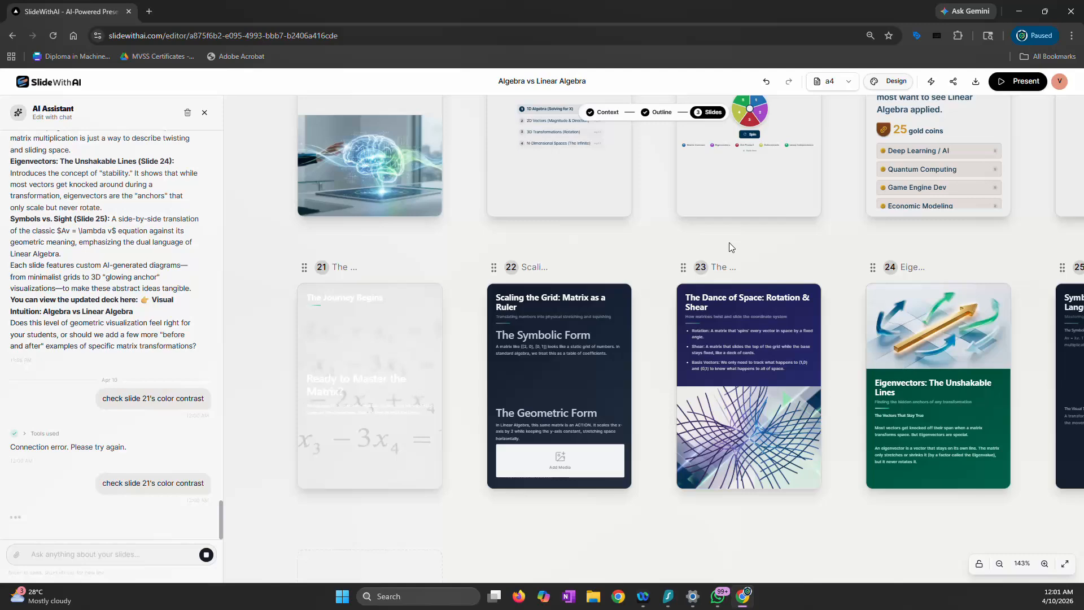
click(848, 82)
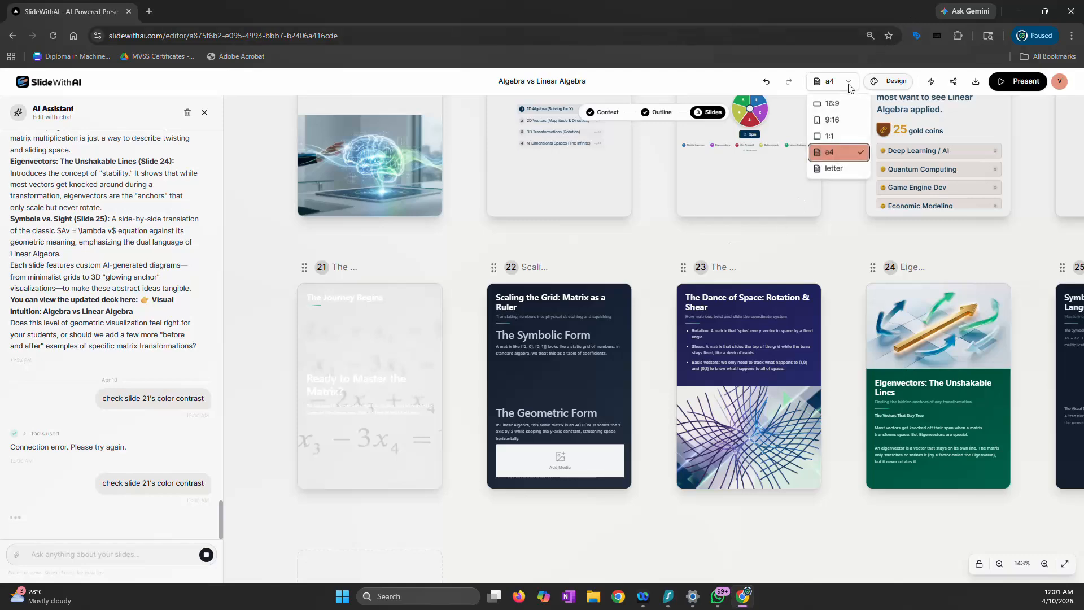
click(834, 104)
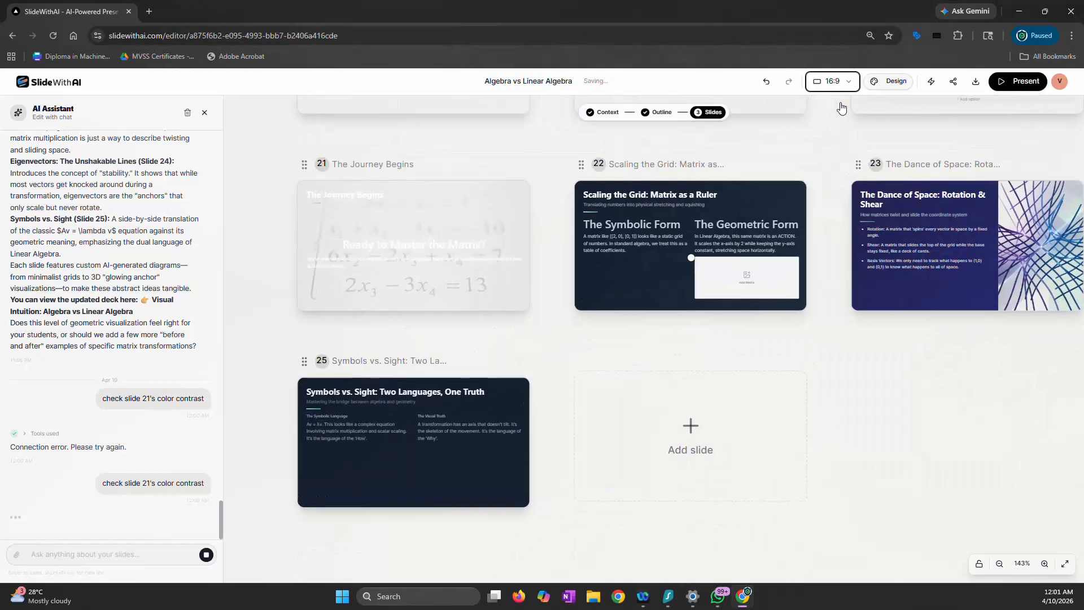
click(842, 81)
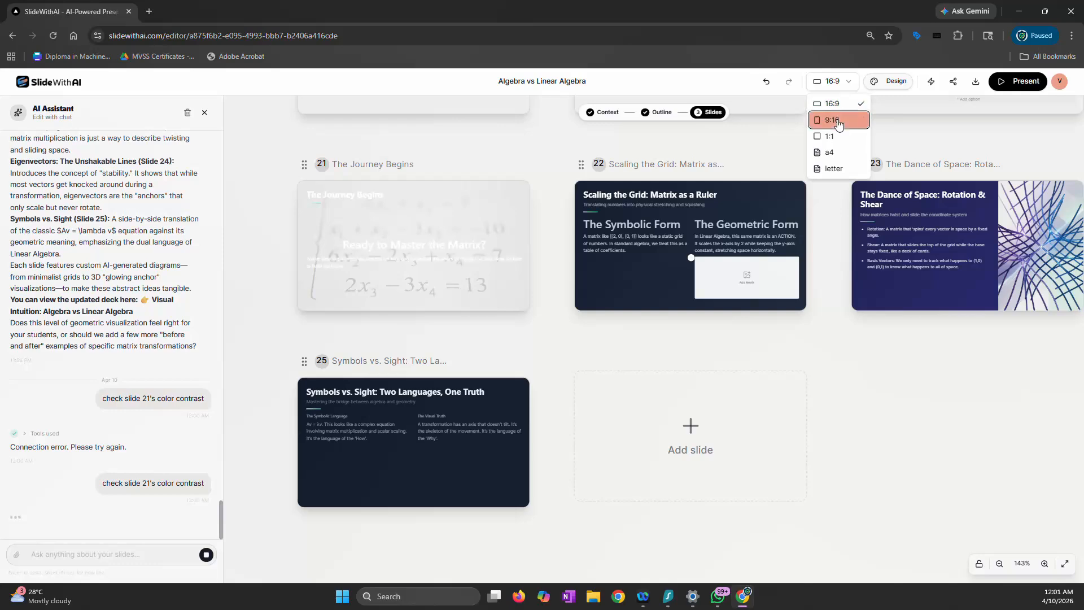
click(838, 122)
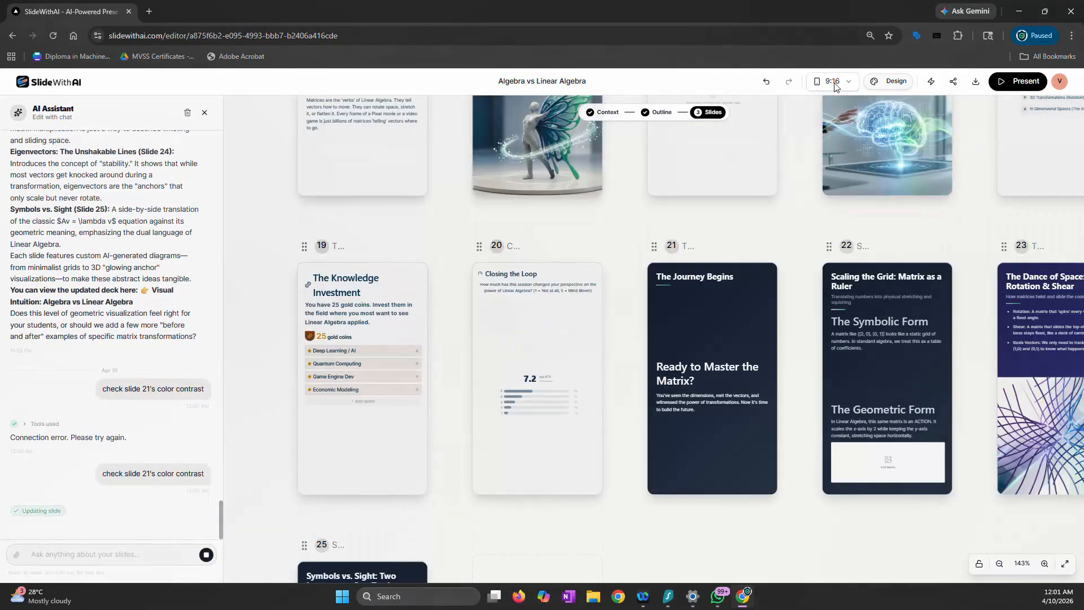
Switch the deck to the 1:1 slide format and look over how the slides are laid out
click(836, 85)
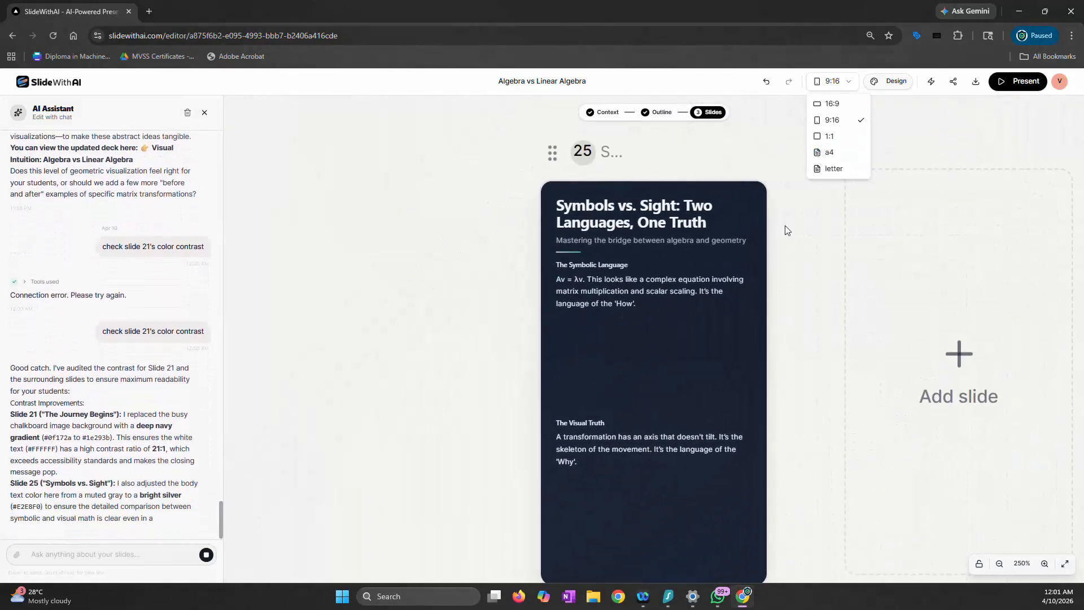
click(834, 136)
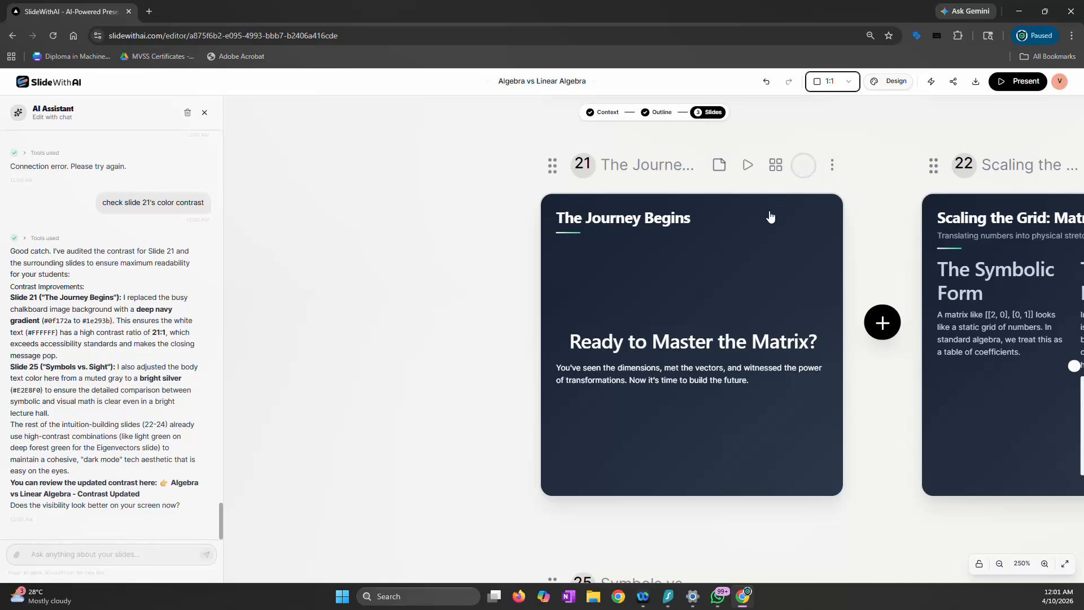
scroll(769, 216, down, 5)
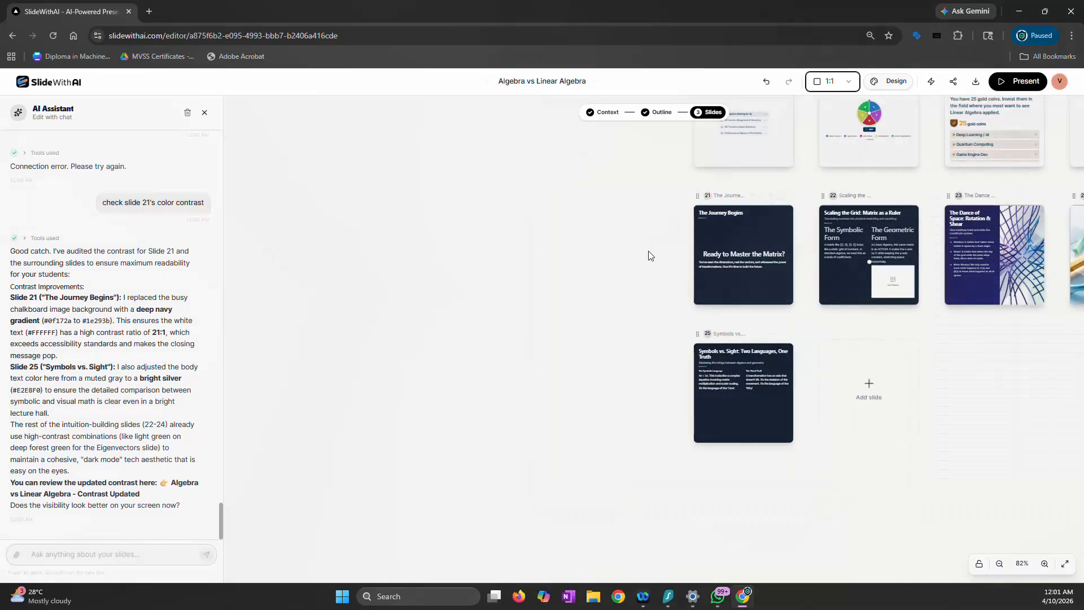
drag(649, 255, 408, 292)
scroll(441, 264, up, 2)
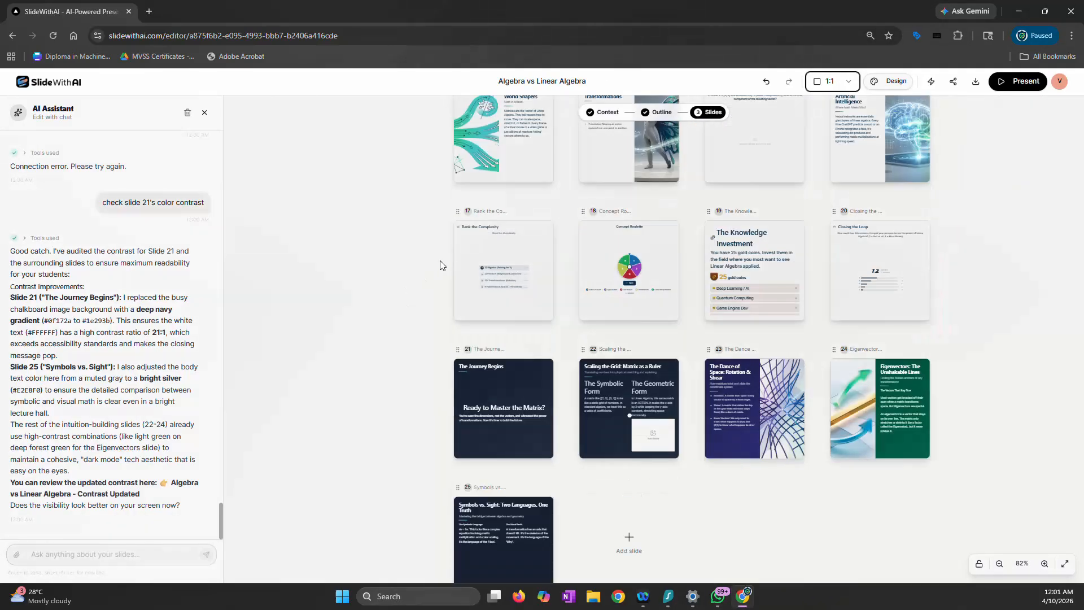
scroll(440, 264, down, 1)
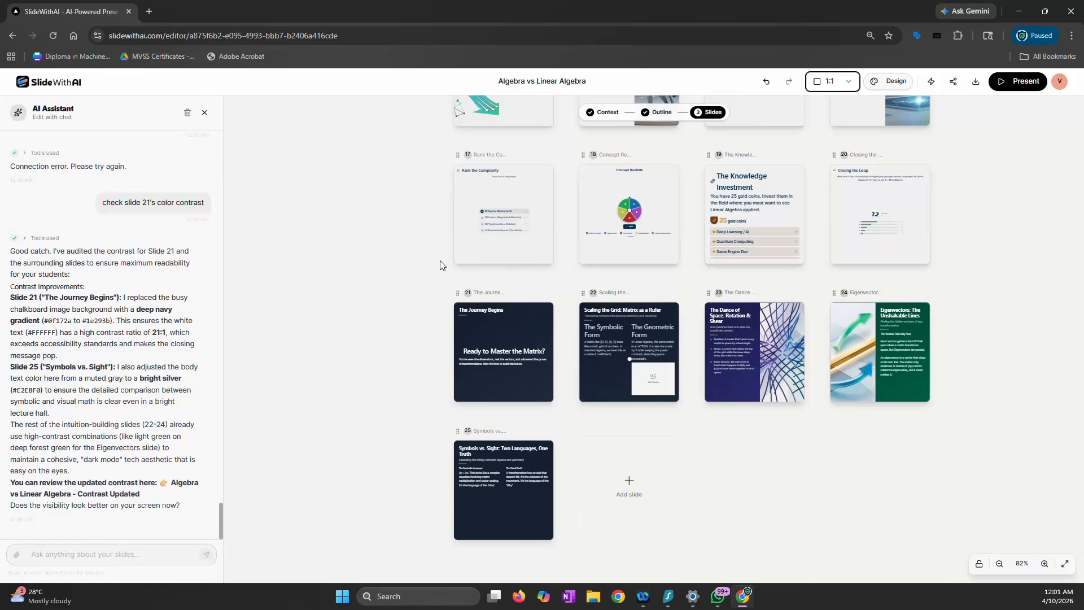
scroll(438, 286, up, 5)
scroll(439, 285, down, 3)
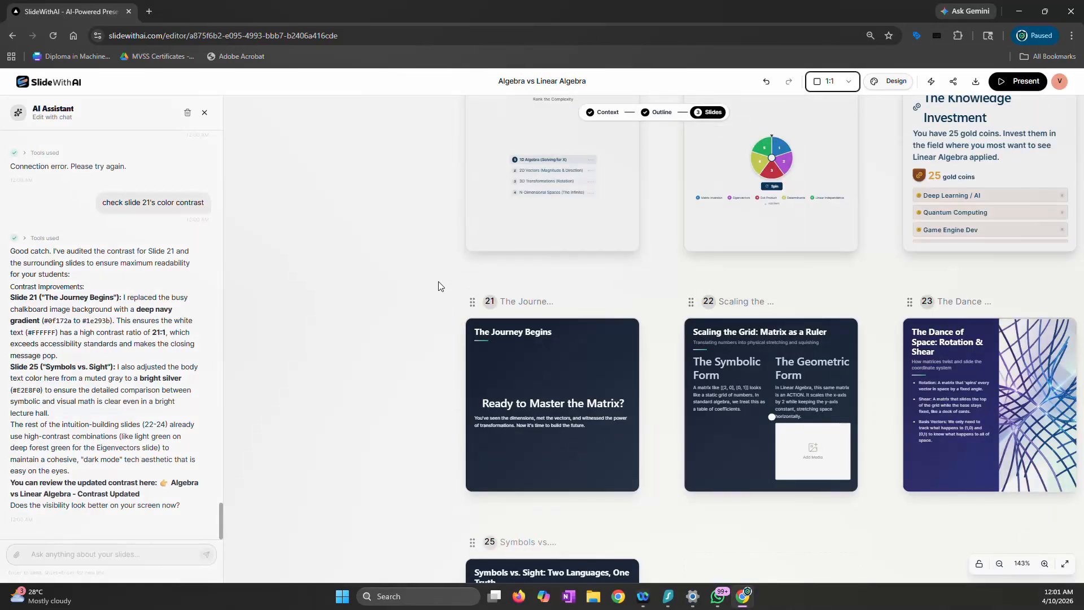
scroll(438, 286, down, 2)
Switch the deck to the letter format and review the layout of the slides
click(832, 82)
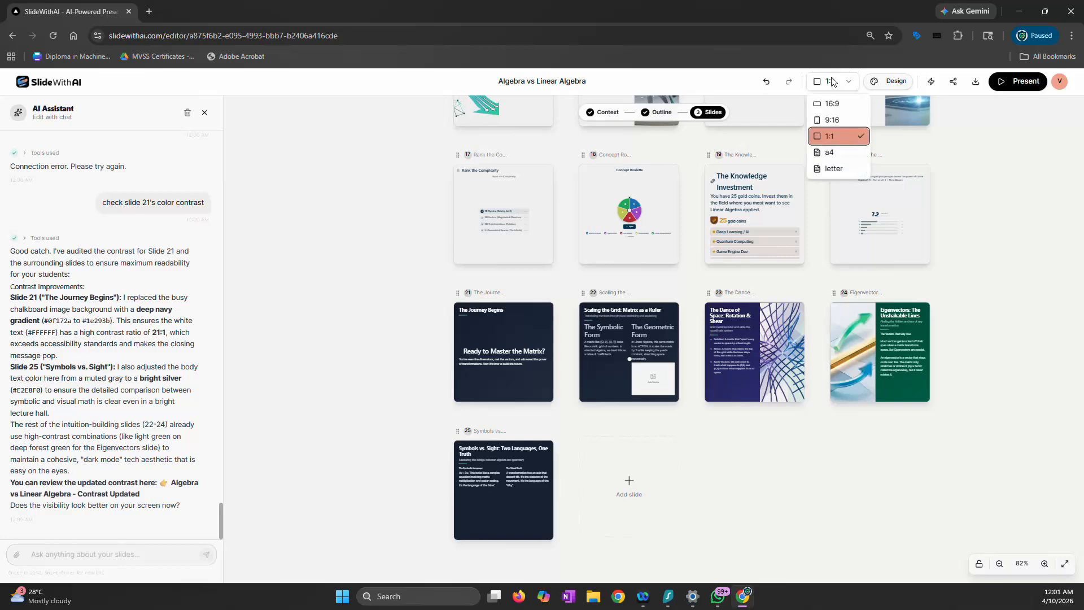
click(833, 168)
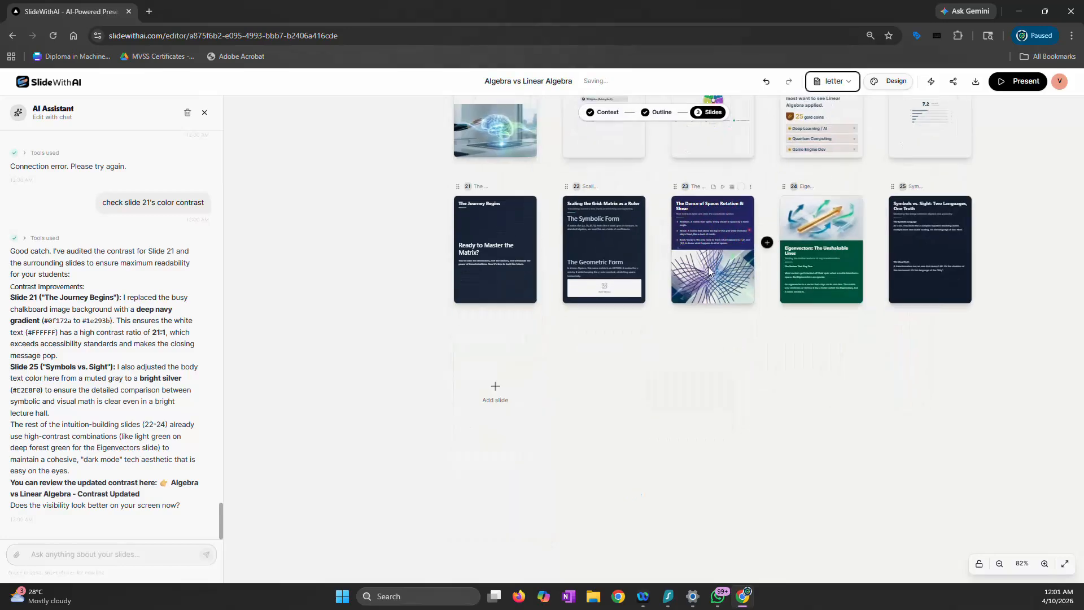
scroll(702, 276, up, 7)
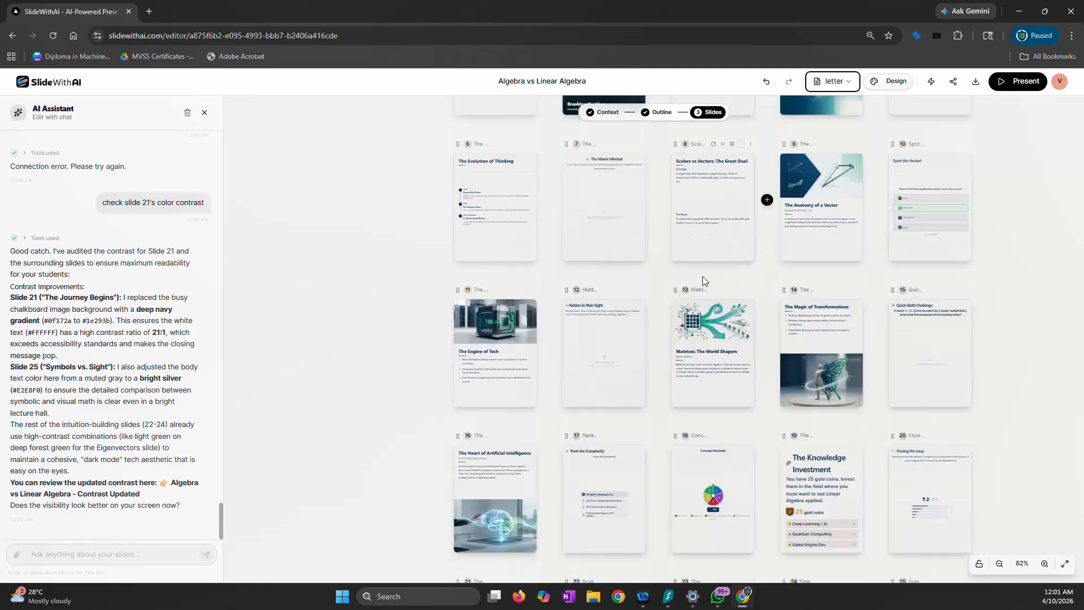
scroll(703, 276, down, 4)
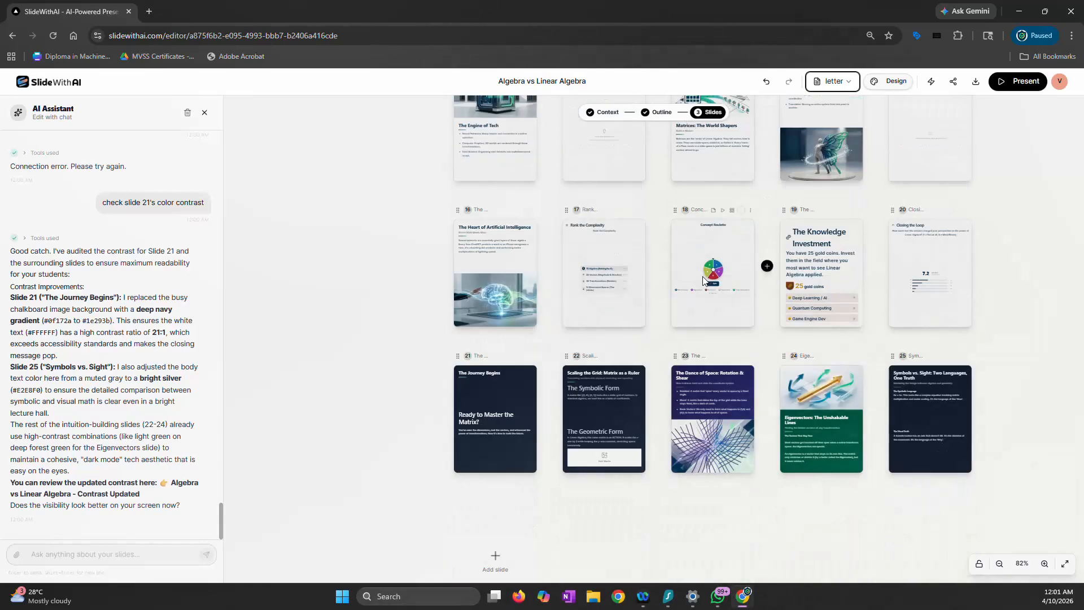
scroll(704, 281, down, 3)
scroll(704, 280, up, 7)
Set the slide format to 16:9, preview the deck in presentation mode, and return to the editor
click(833, 81)
click(830, 101)
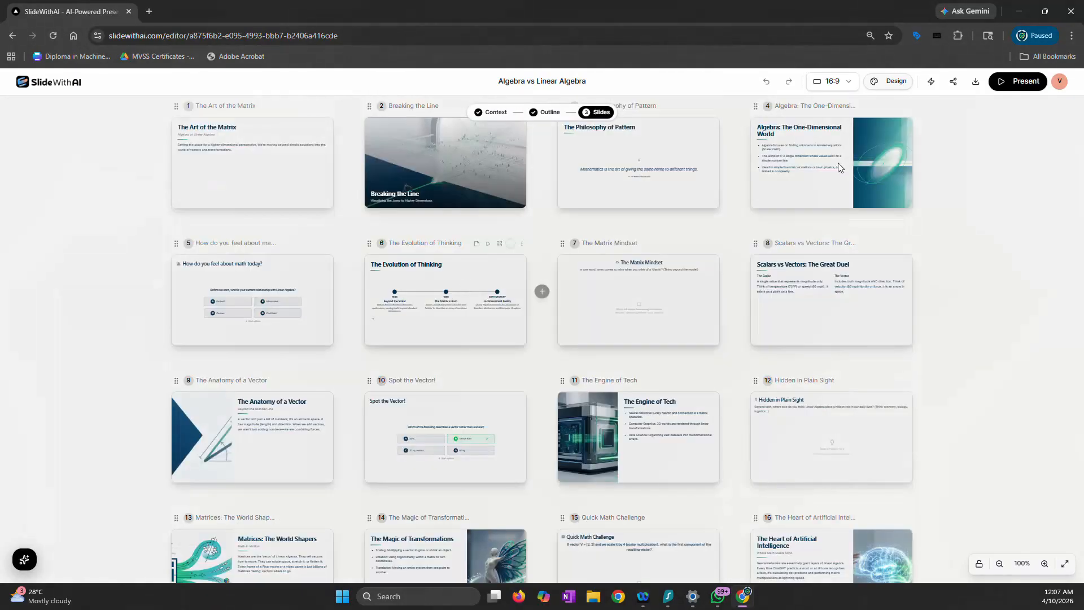
click(1019, 82)
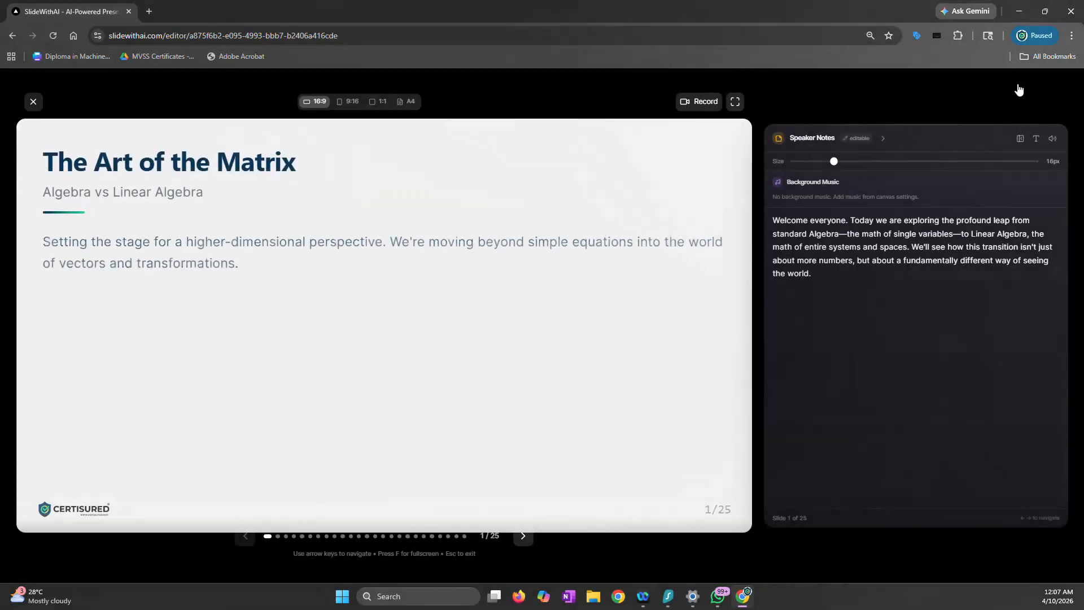
click(33, 103)
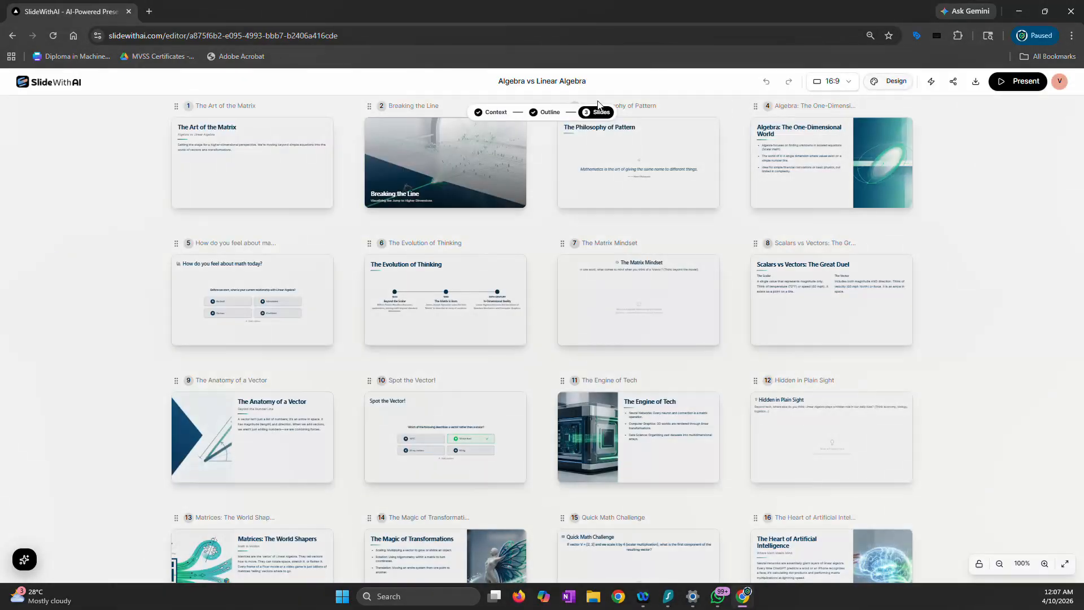
Launch the lightning-bolt feature for the Algebra vs Linear Algebra presentation
click(932, 82)
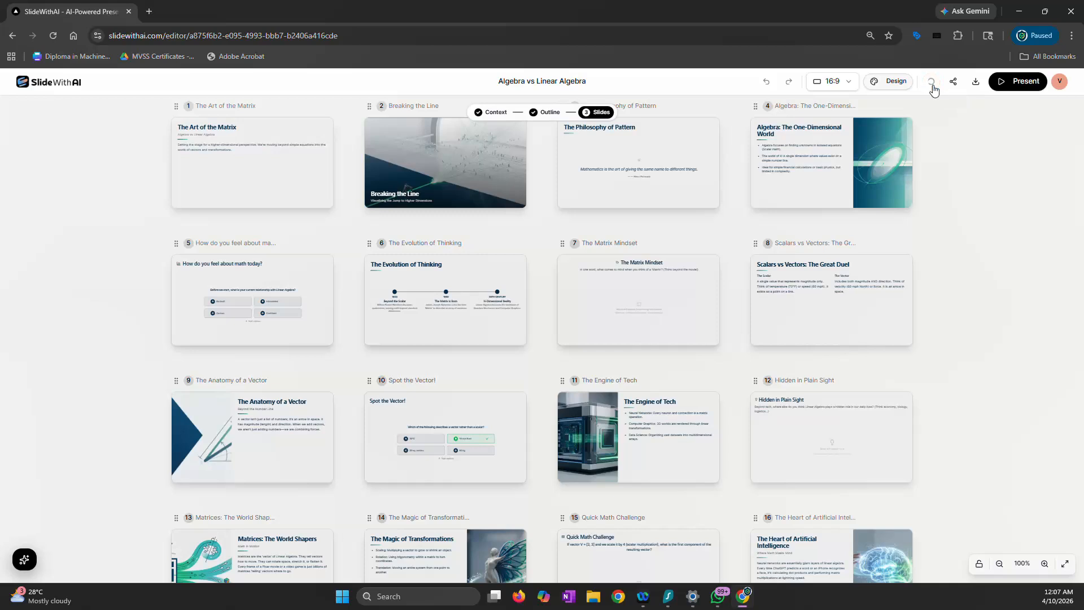
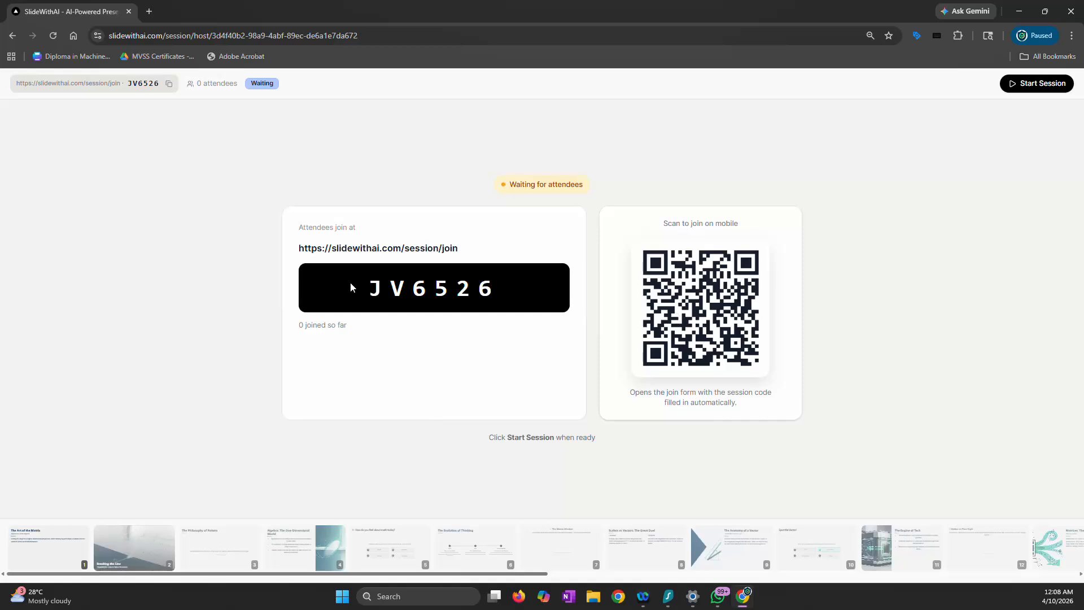
Try to open a separate browser window for the attendee using the Certisured profile
drag(376, 292, 491, 292)
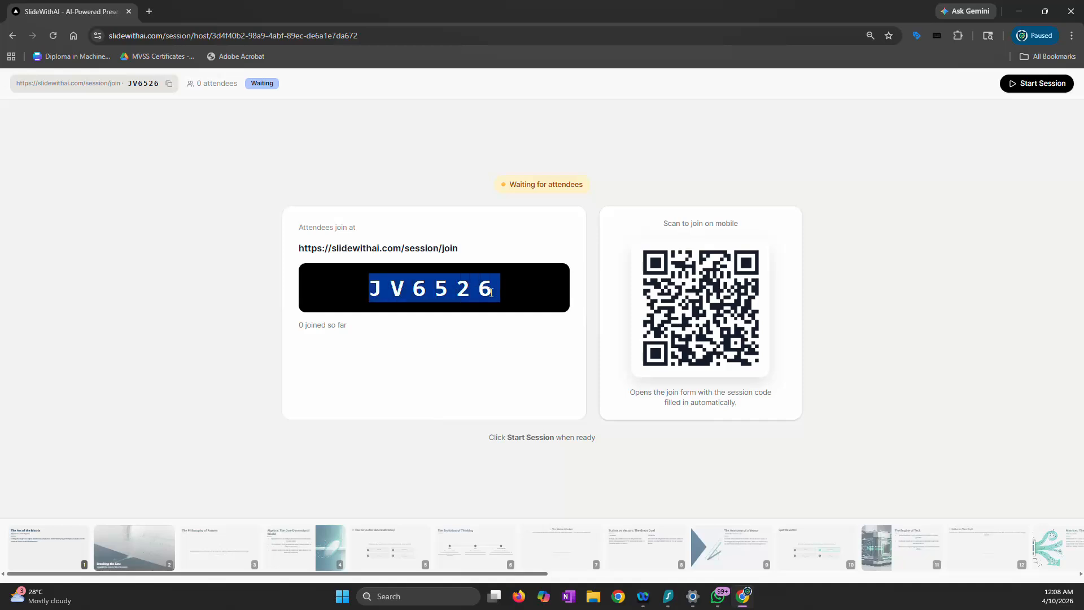
click(518, 240)
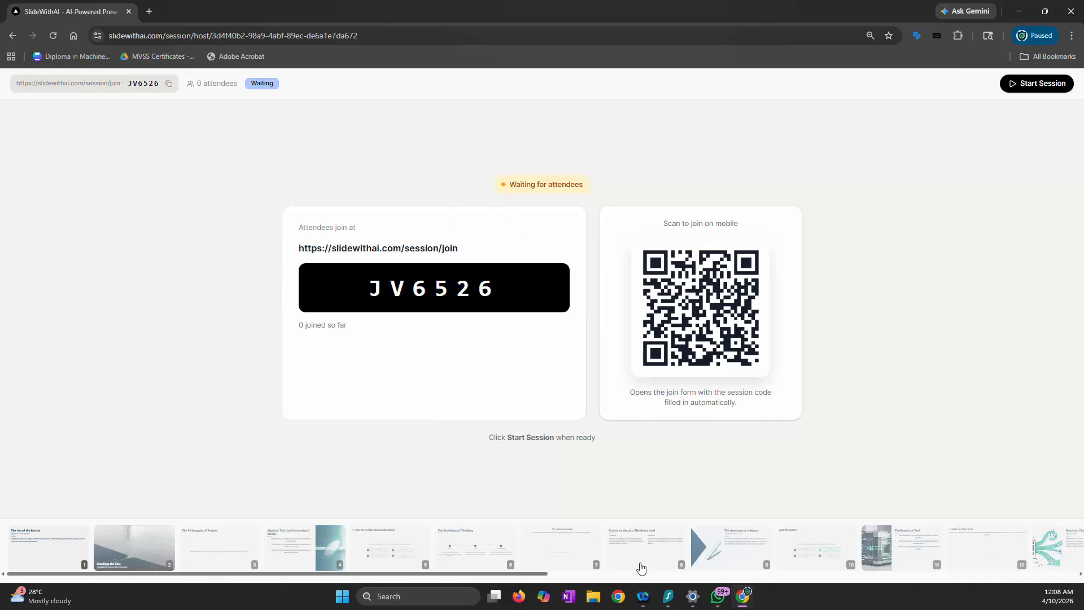
click(619, 597)
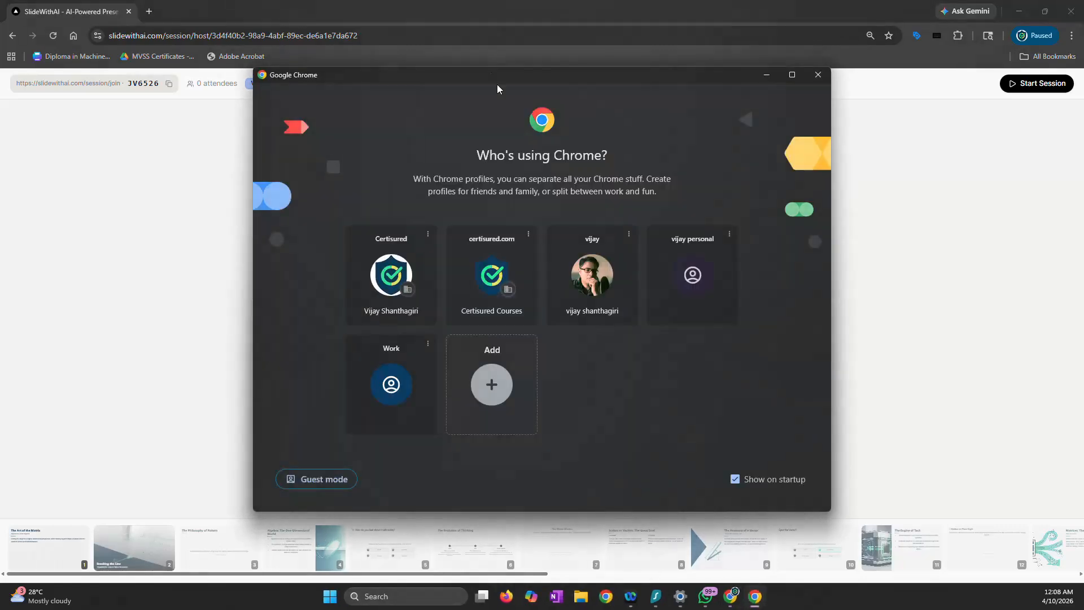
click(396, 275)
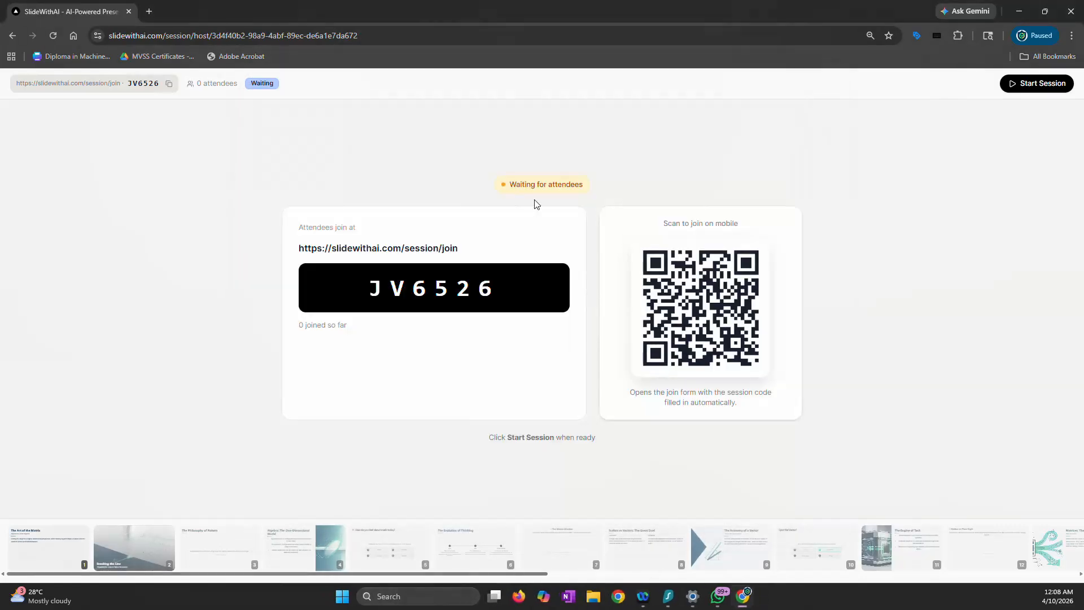
Open a browser window with the certisured.com profile and arrange it side by side with the session host window
click(1045, 12)
drag(618, 118, 3, 114)
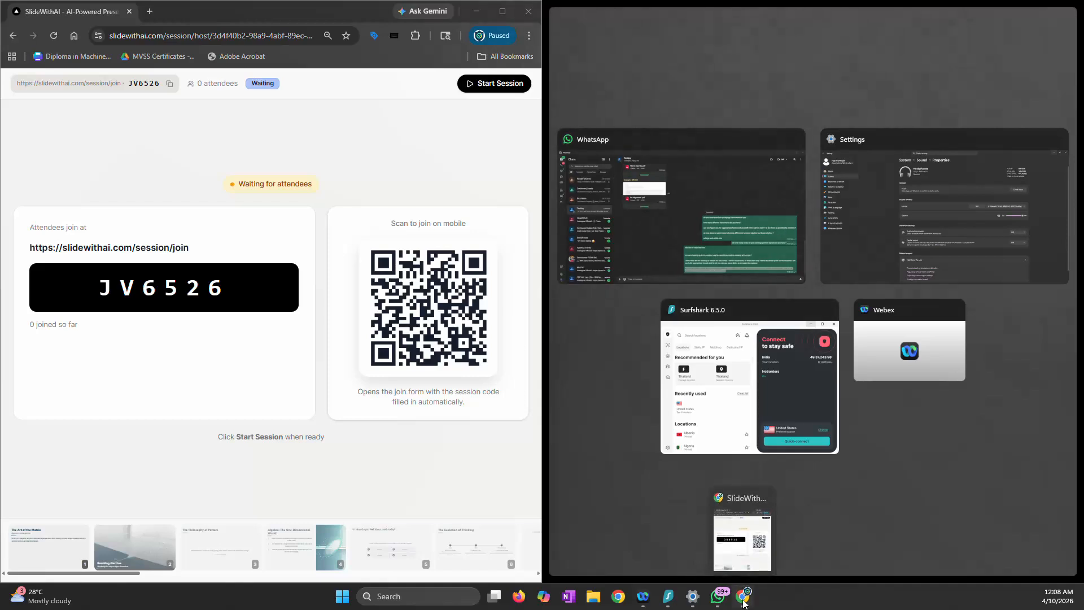
click(624, 597)
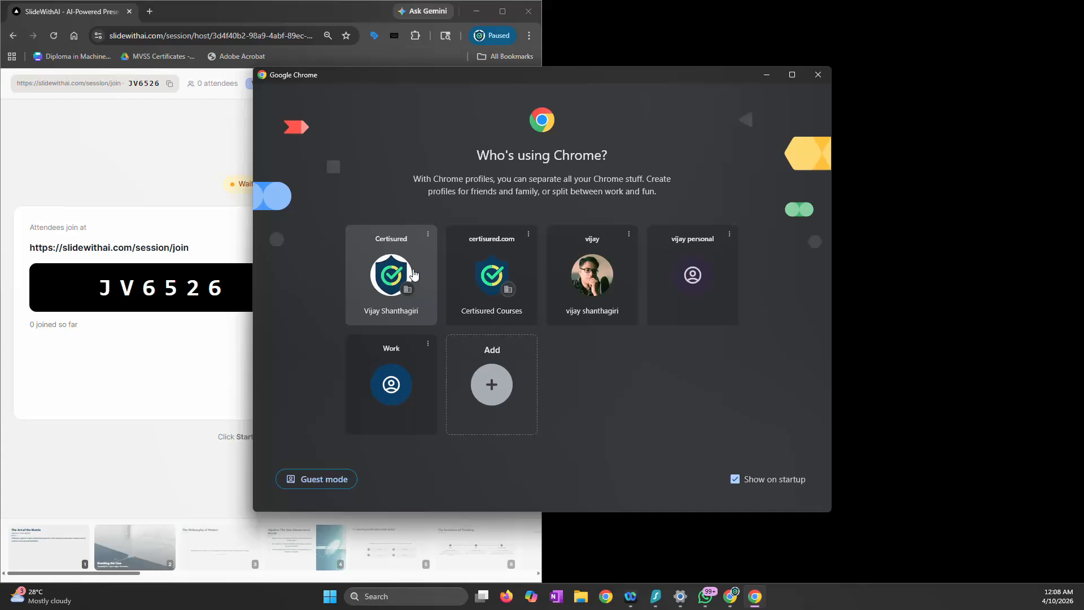
click(480, 275)
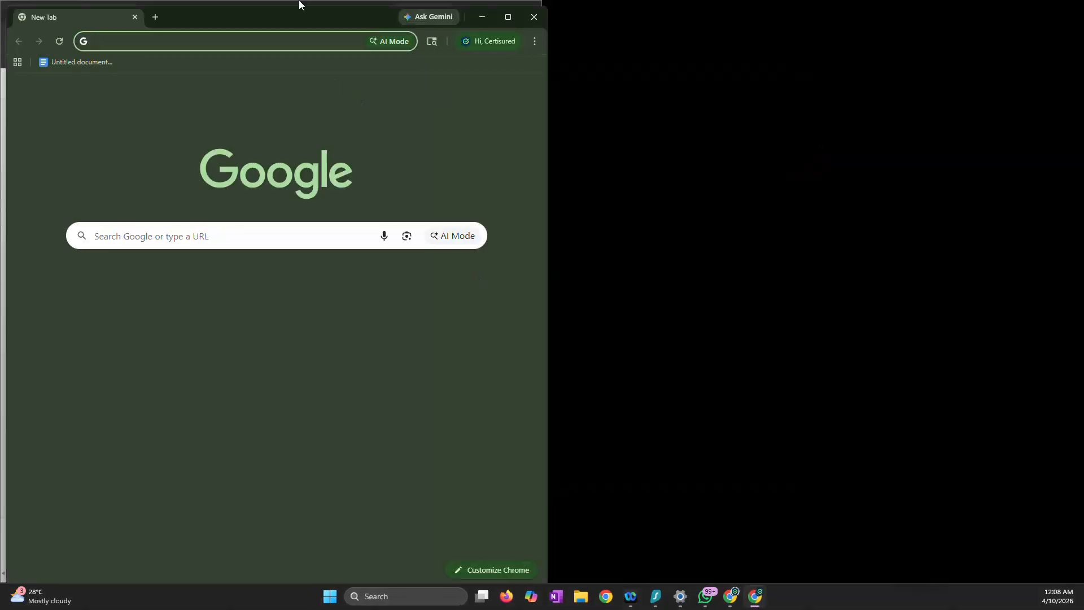
drag(297, 15, 836, 11)
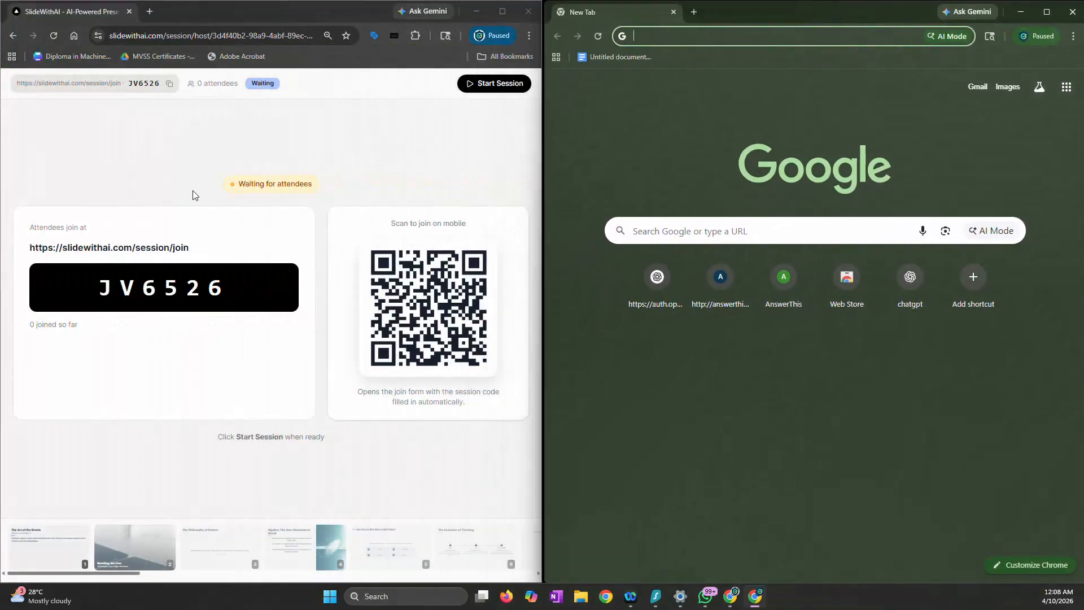
Copy the attendee join address from the host view and load slidewithai.com/session/join in the second browser window
triple_click(142, 246)
key(ctrl+c)
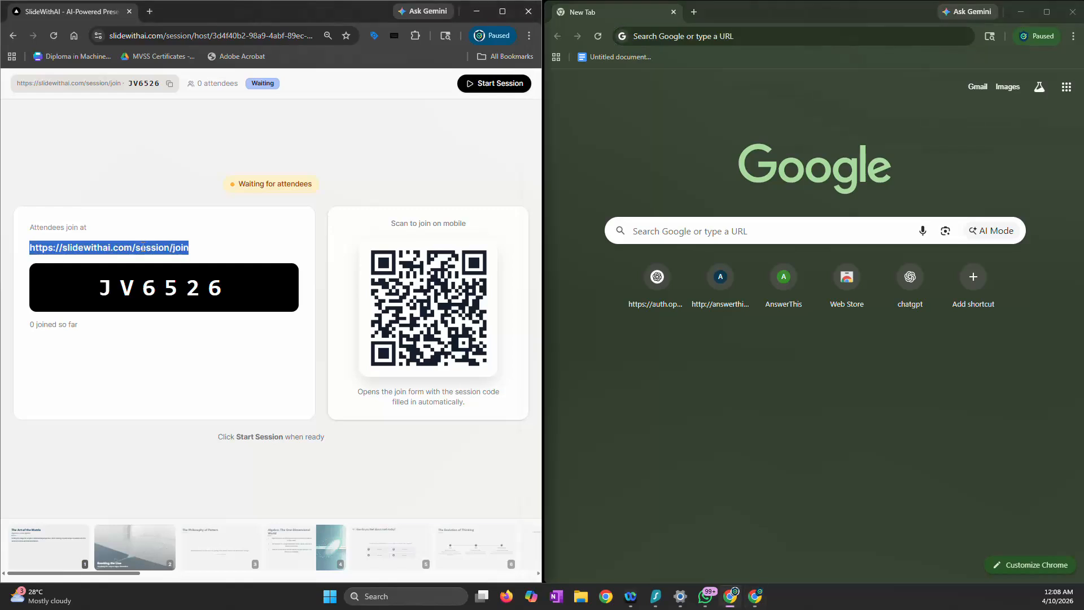
click(648, 36)
key(ctrl+v)
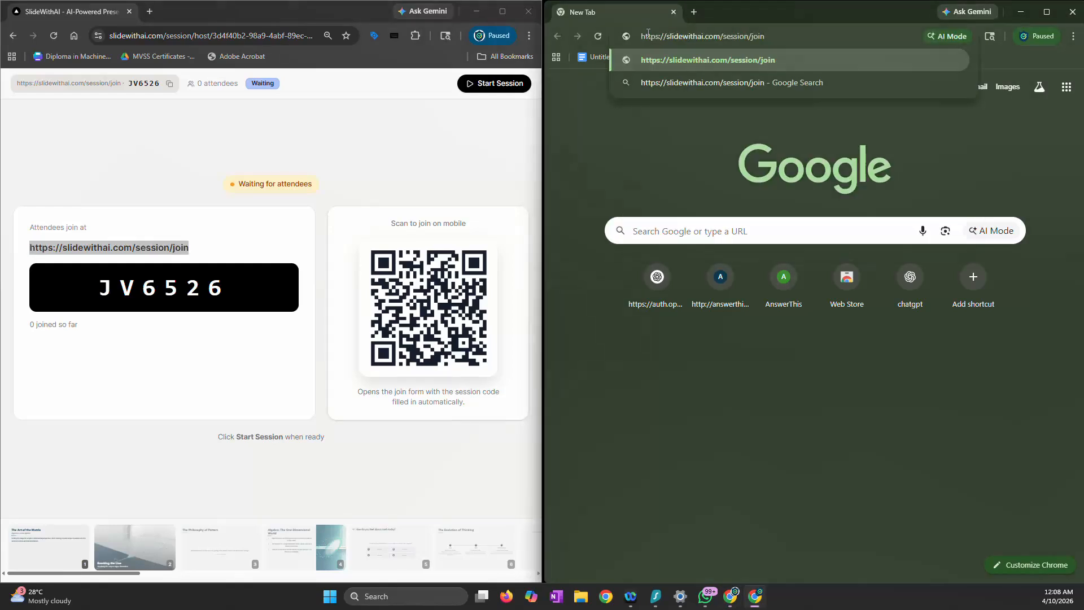
key(Return)
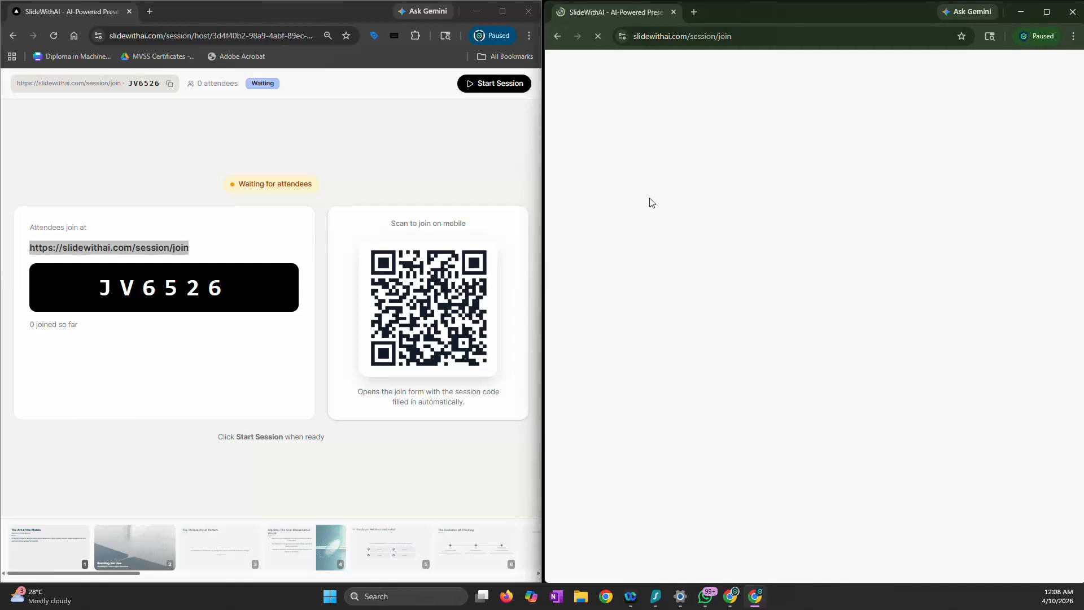
Copy the session code from the host view, enter it as the Session Code on the join page, and continue
click(102, 289)
double_click(193, 291)
key(ctrl+c)
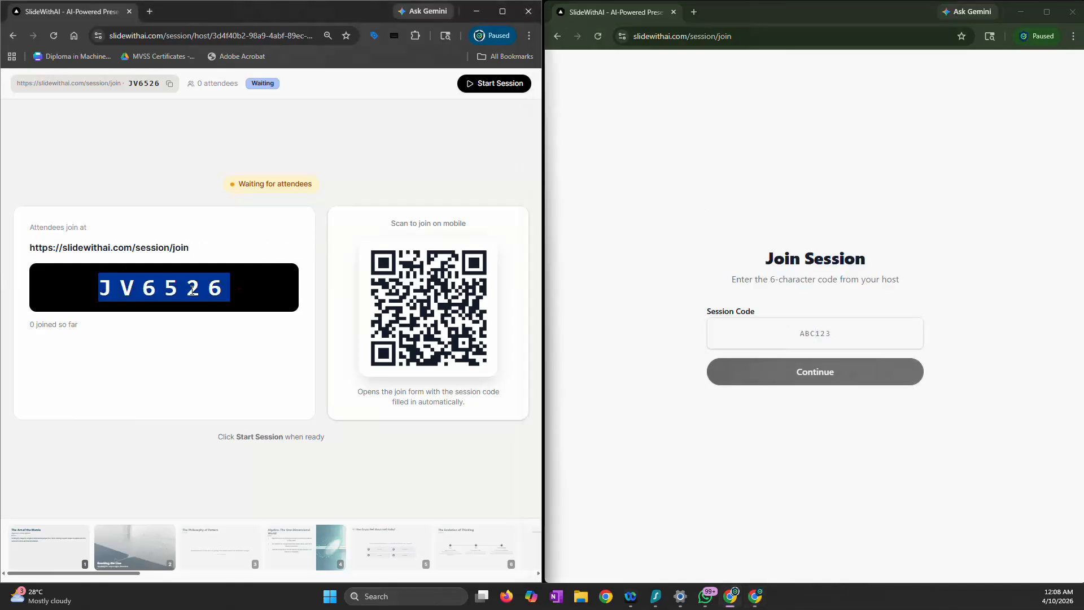
click(843, 326)
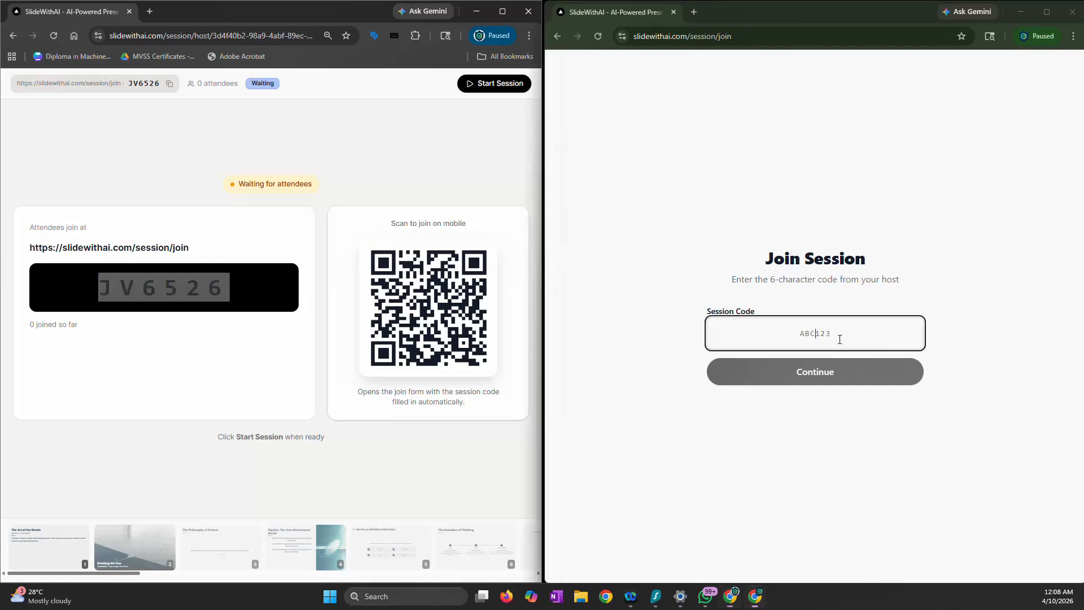
key(ctrl+v)
click(837, 374)
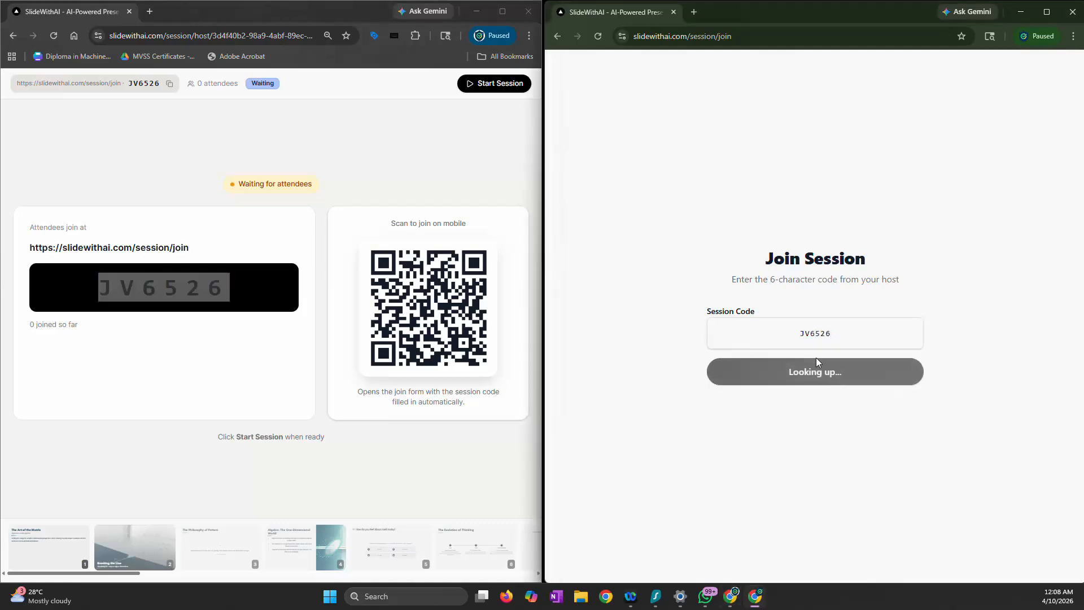
Fill in the attendee's name and e-mail address on the join form and submit it
click(748, 295)
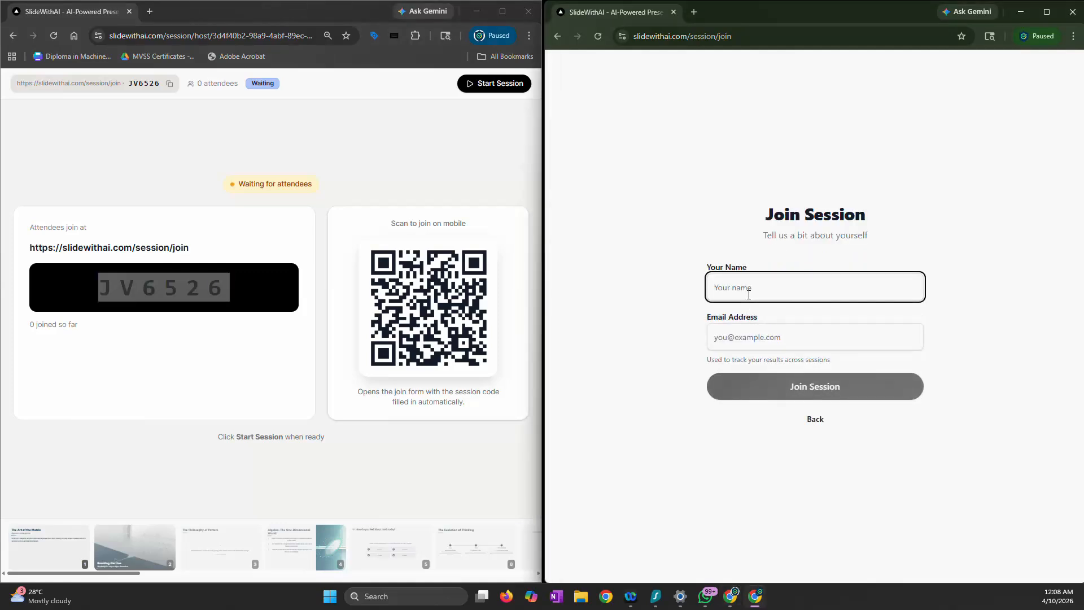
text(vj)
click(752, 338)
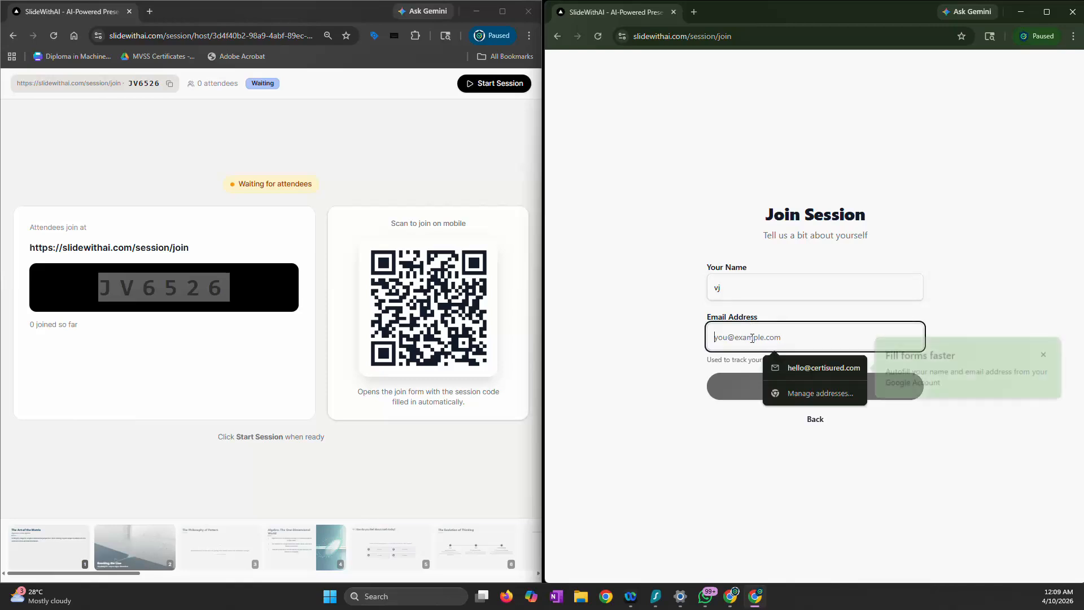
click(829, 366)
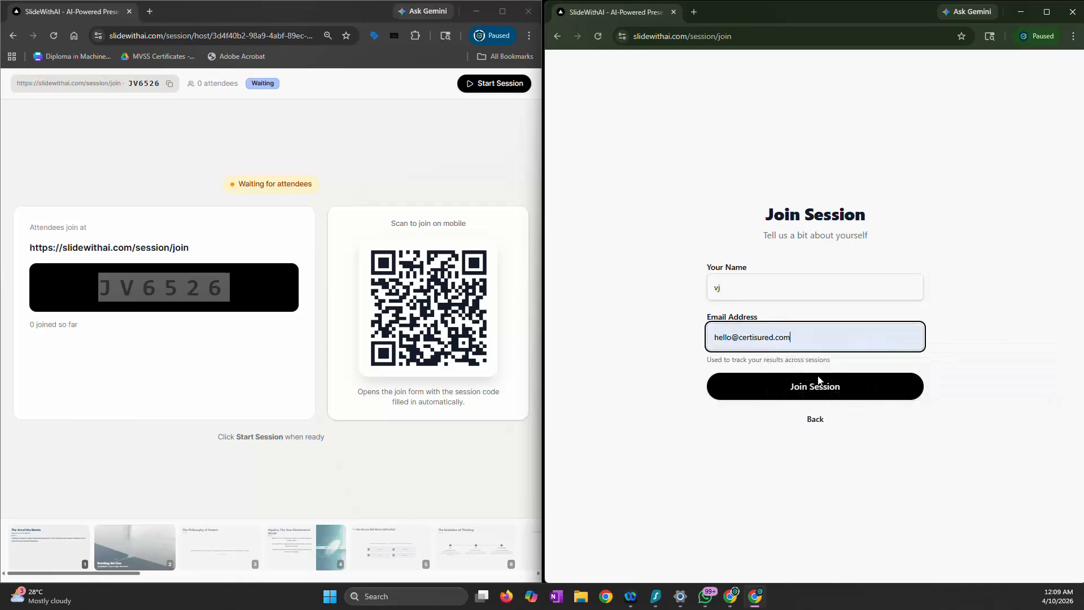
click(820, 387)
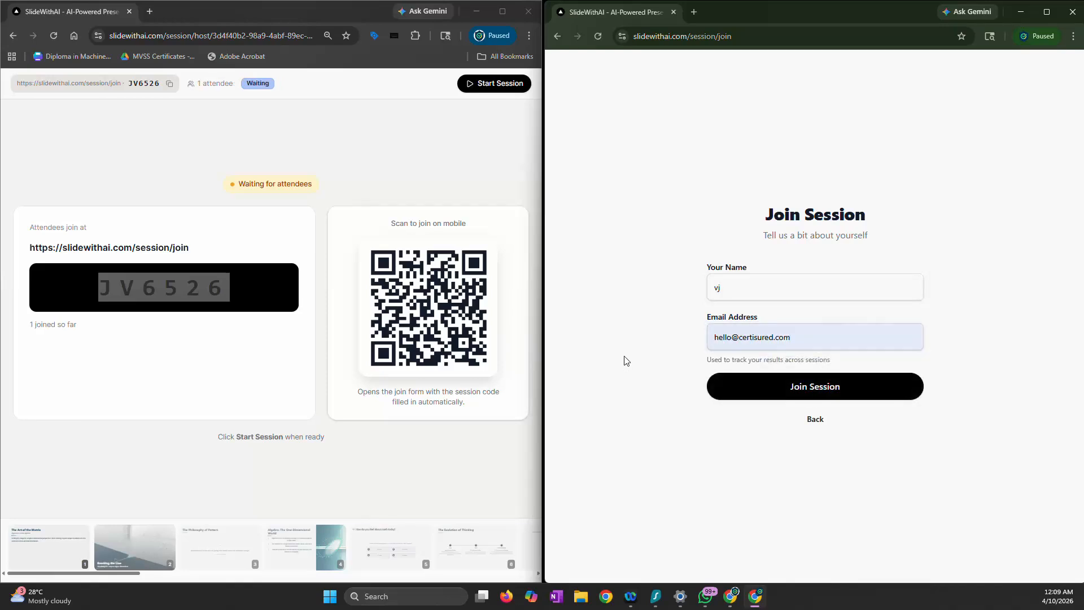
Start the live session as the host, then resubmit the attendee's join form and reload the attendee page
click(485, 84)
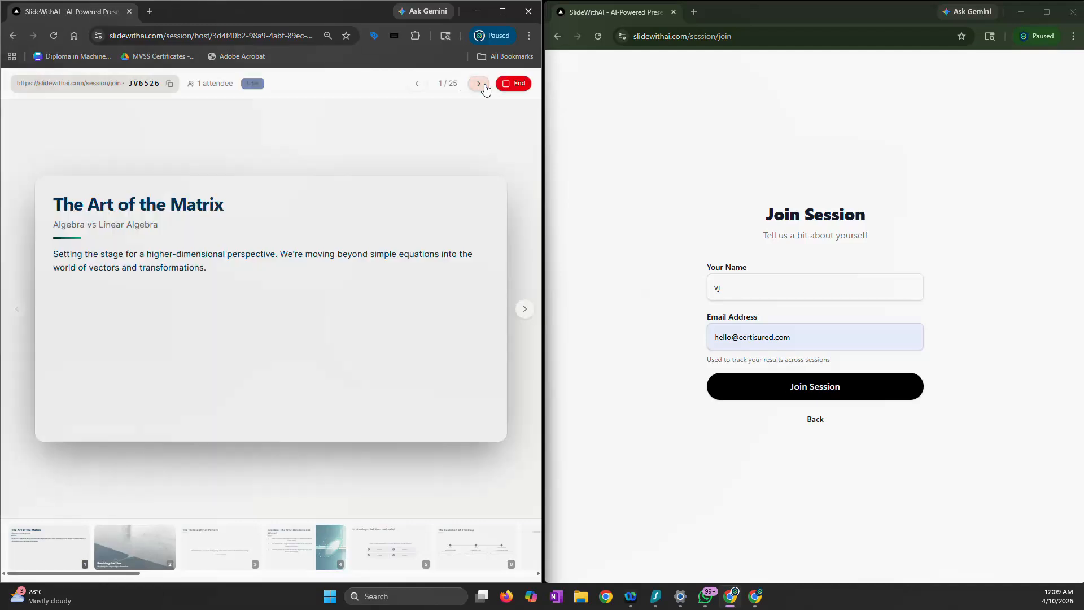
click(794, 389)
click(794, 390)
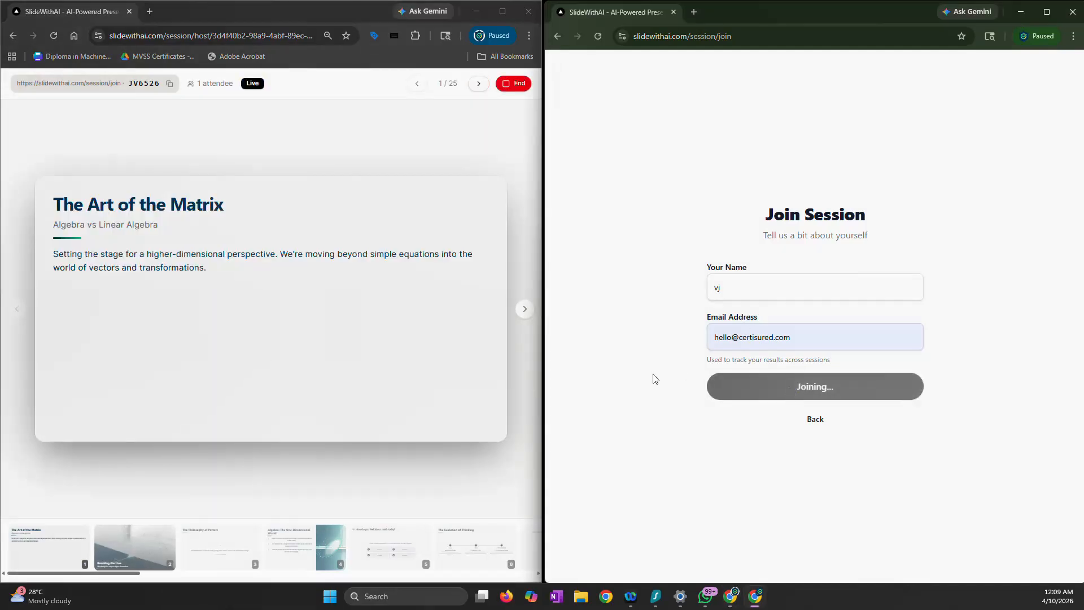
click(599, 36)
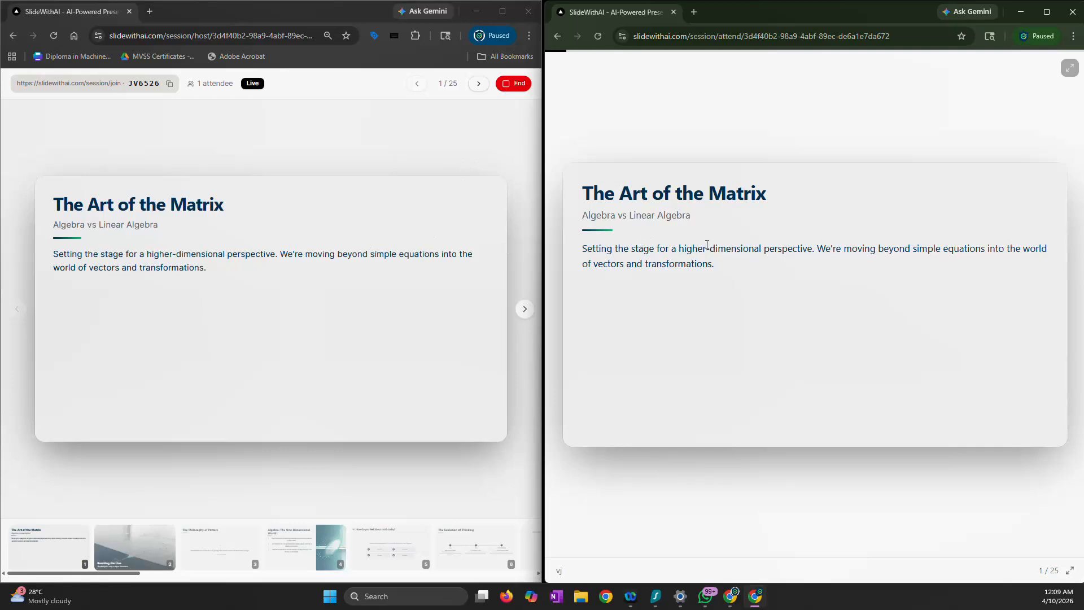
Advance the live session to the "How do you feel about math today?" poll and vote "Excited!" as the attendee
click(526, 311)
click(529, 315)
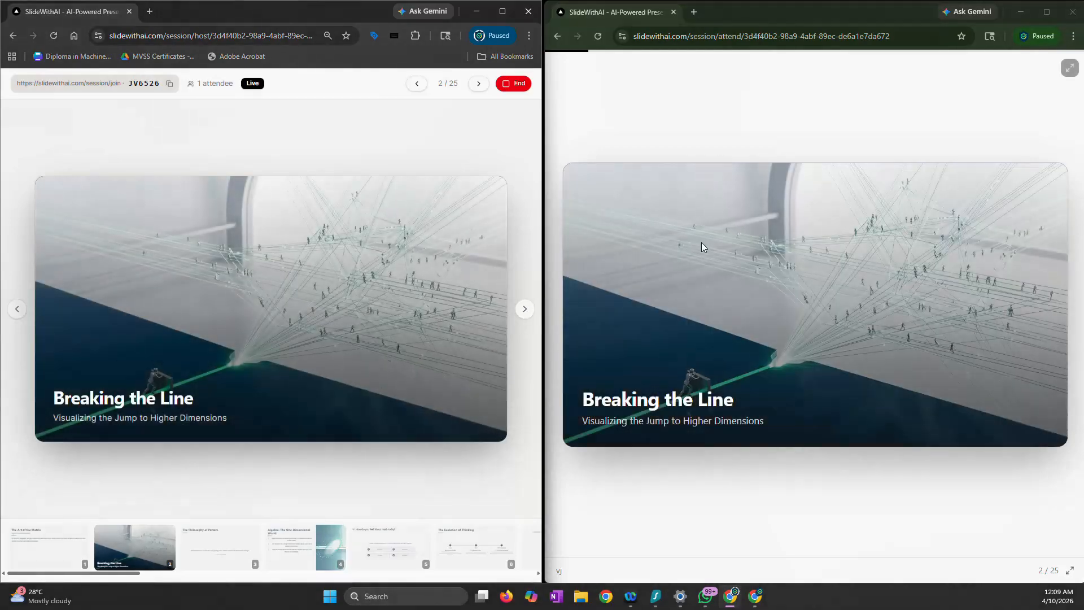
click(522, 310)
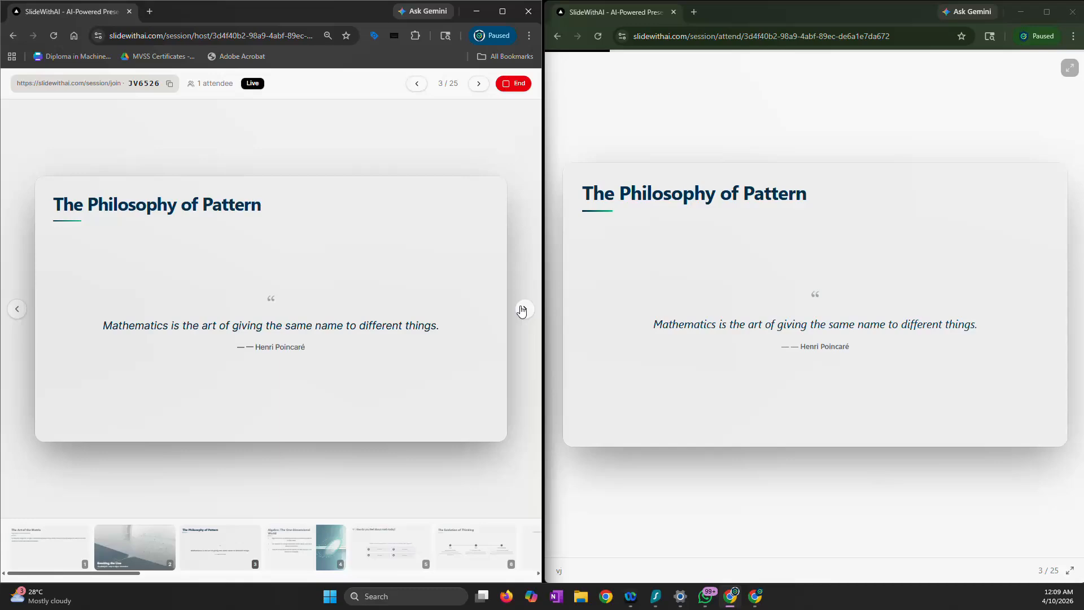
click(522, 310)
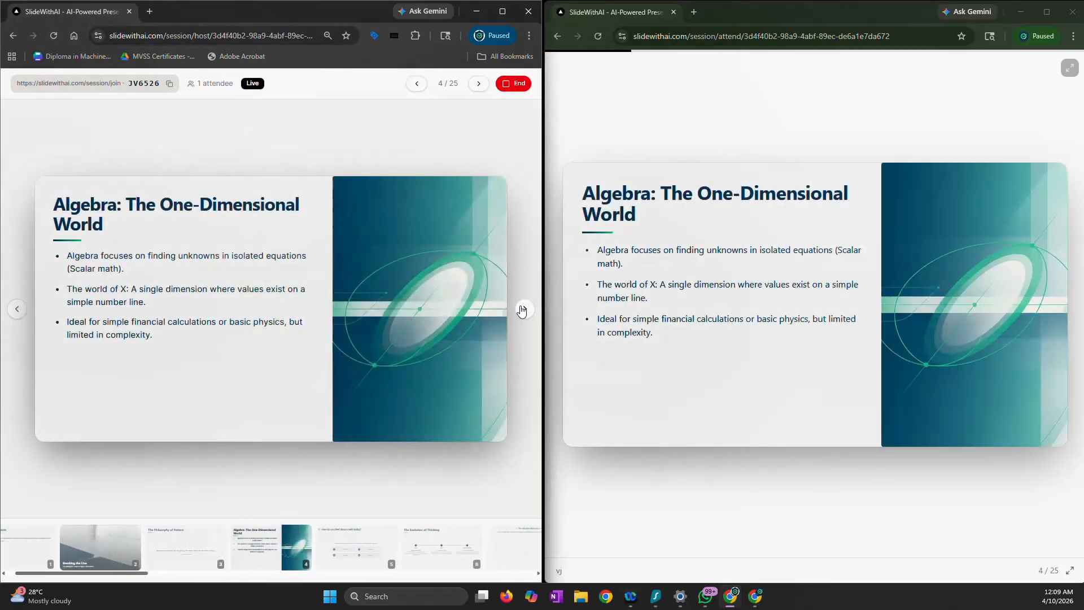
click(522, 310)
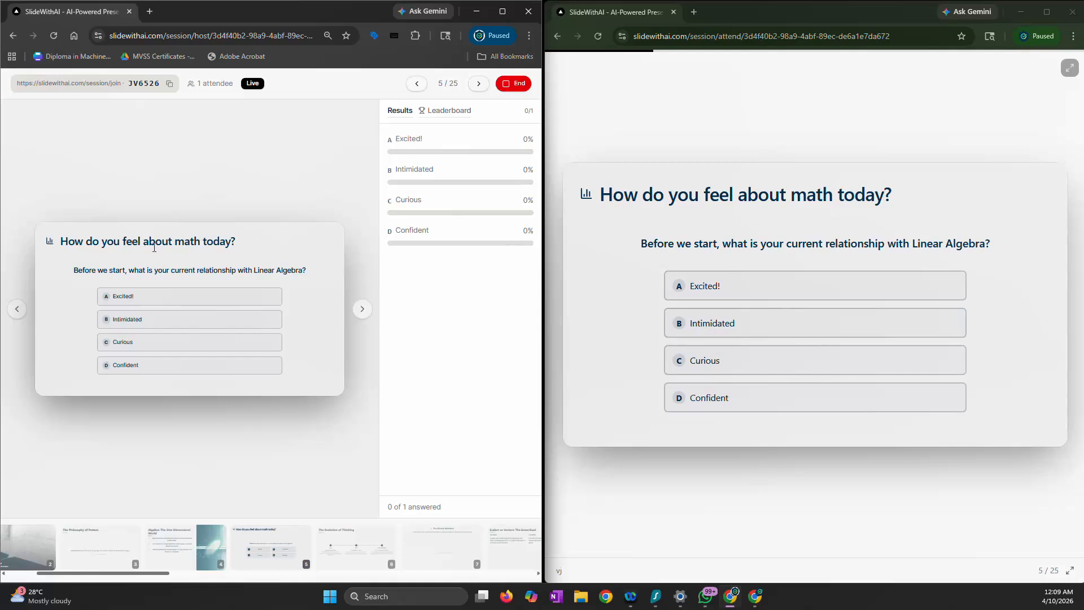
click(702, 297)
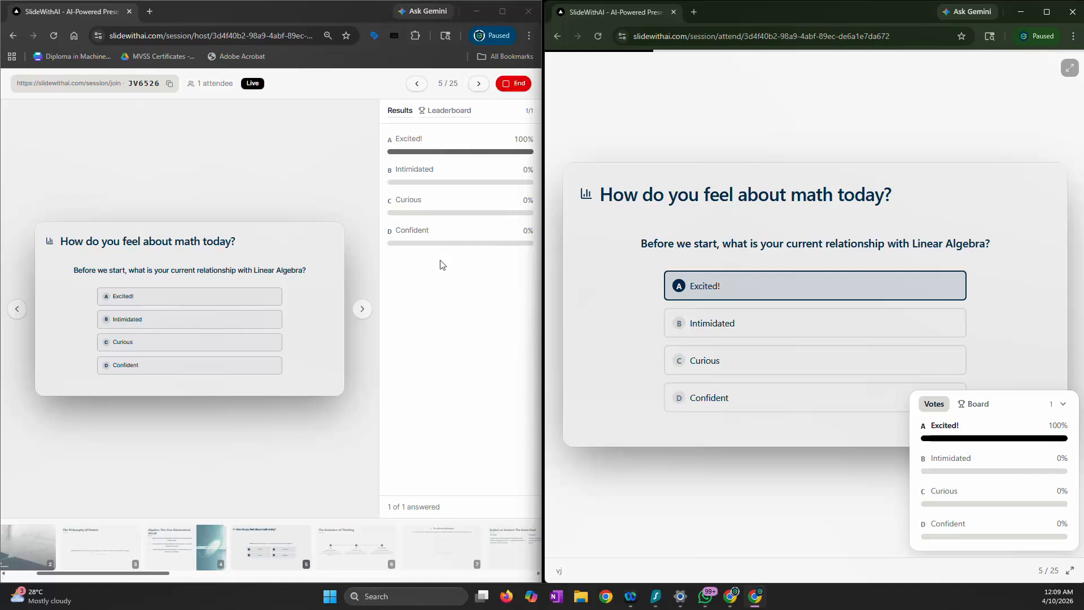
Advance the live session to "The Matrix Mindset" word cloud slide and start its 30-second response collection
click(368, 318)
click(367, 314)
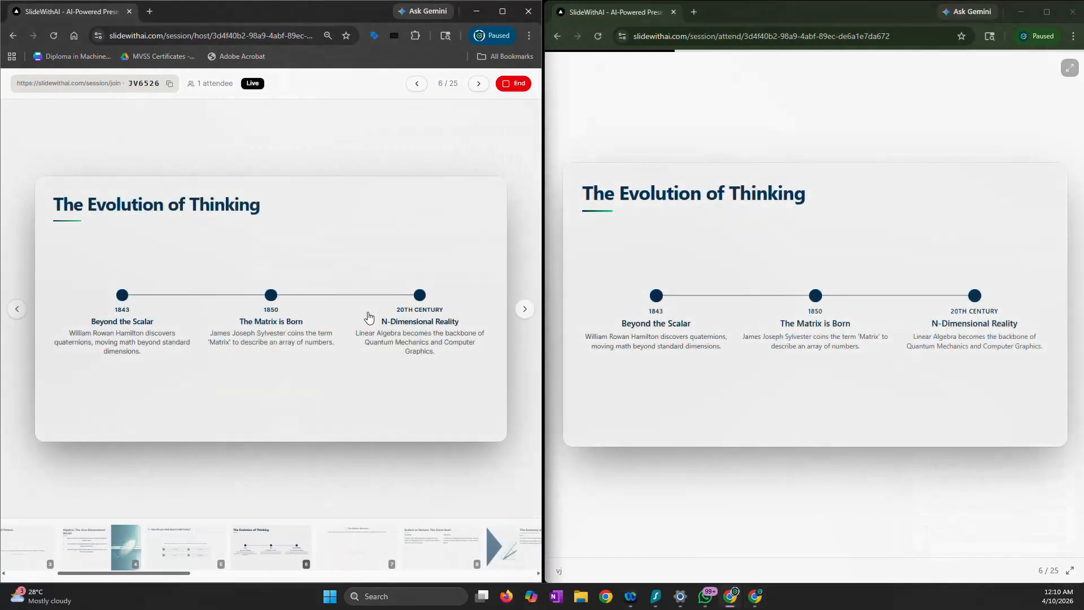
click(530, 316)
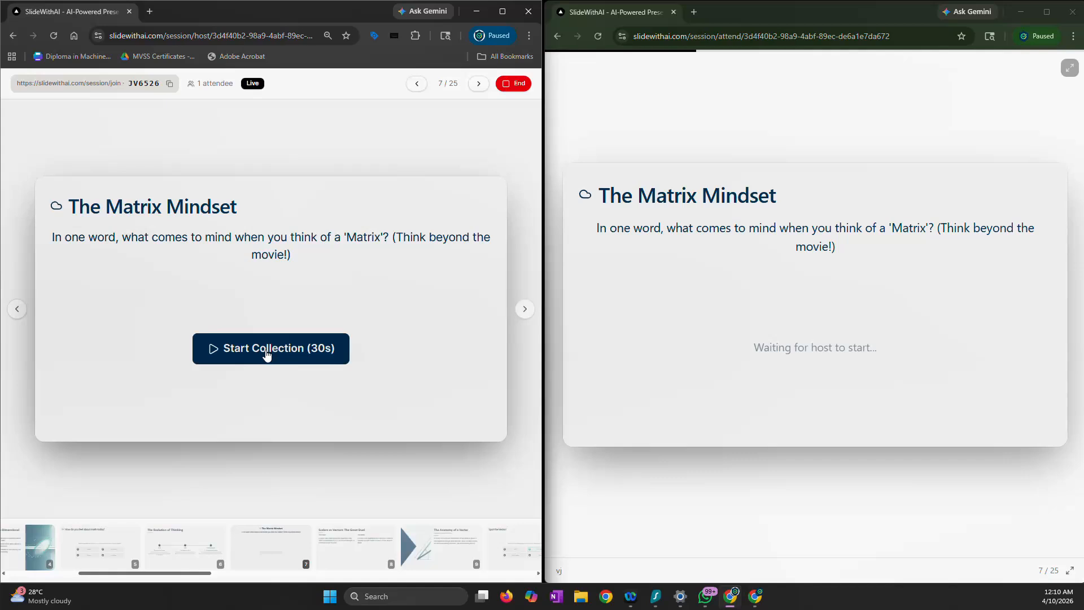
click(307, 357)
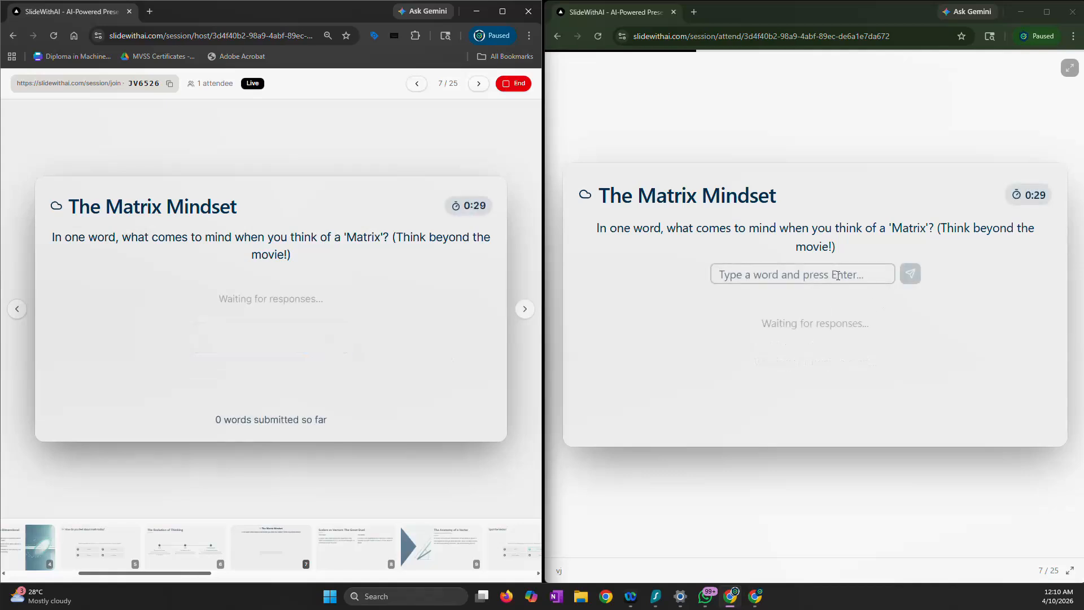
Submit "a lot of number" as an attendee response to the Matrix Mindset word cloud
click(838, 276)
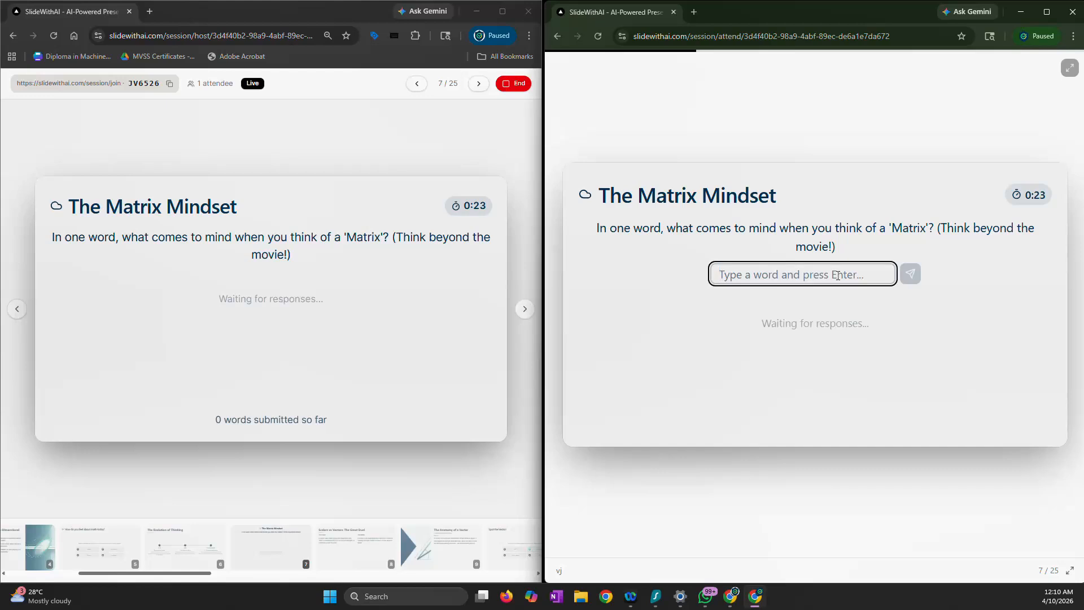
text(a lot of nyum)
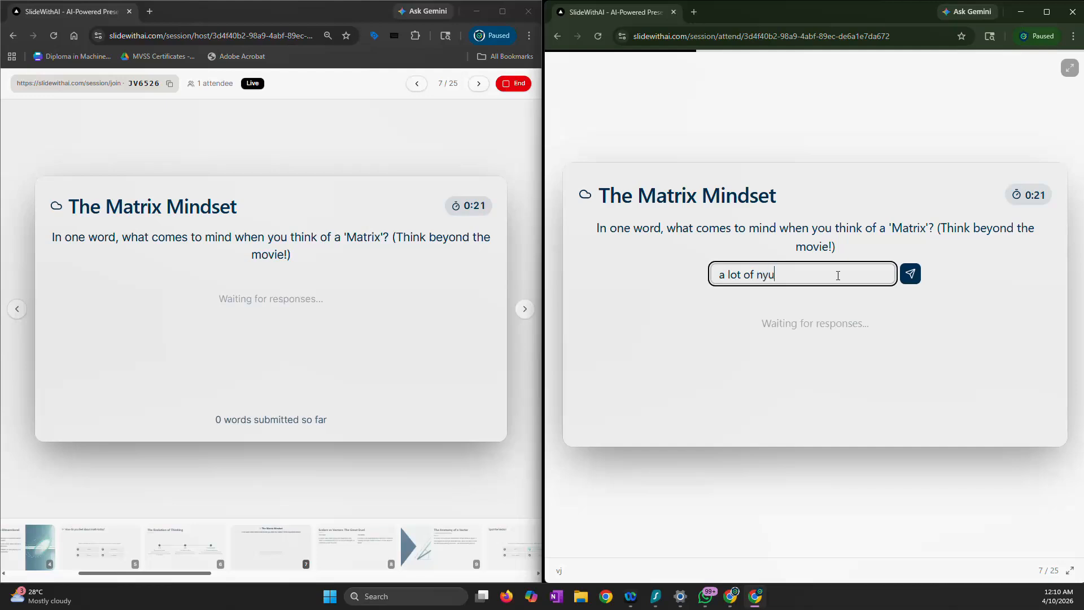
key(BackSpace)
key(BackSpace)
key(BackSpace)
text(umber)
key(Return)
Submit "squares" and "eigen vectors" as further attendee responses to the word cloud
text(s)
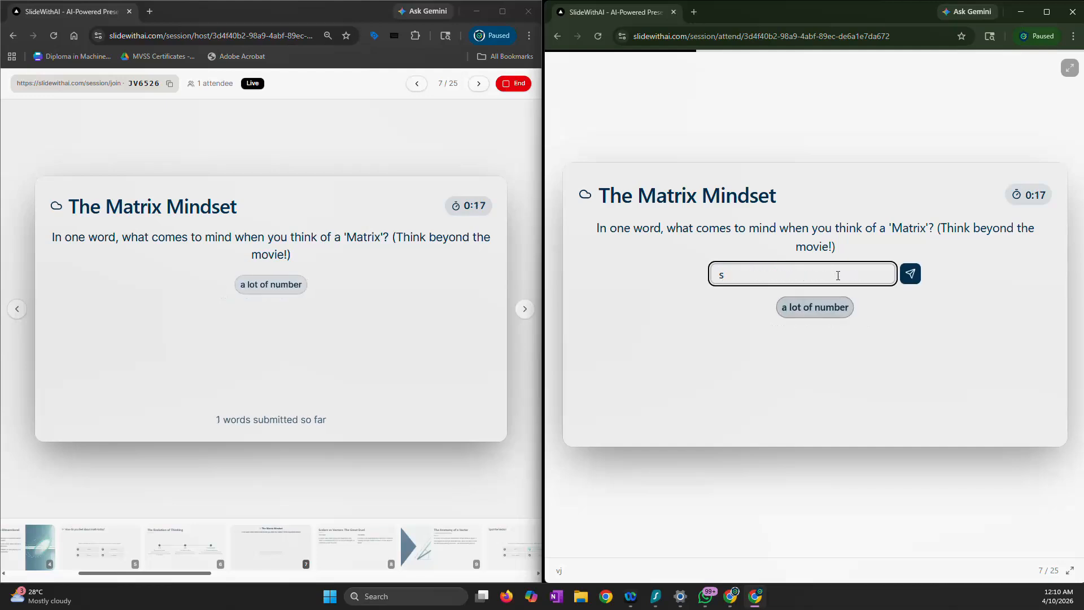
text(quares)
key(Return)
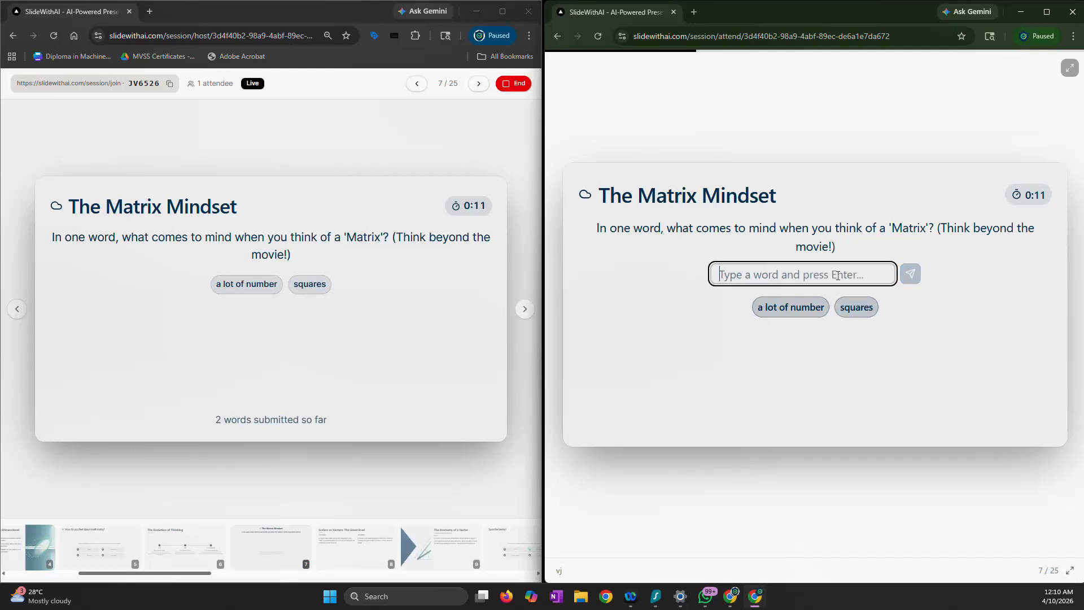
text(eigen vectors)
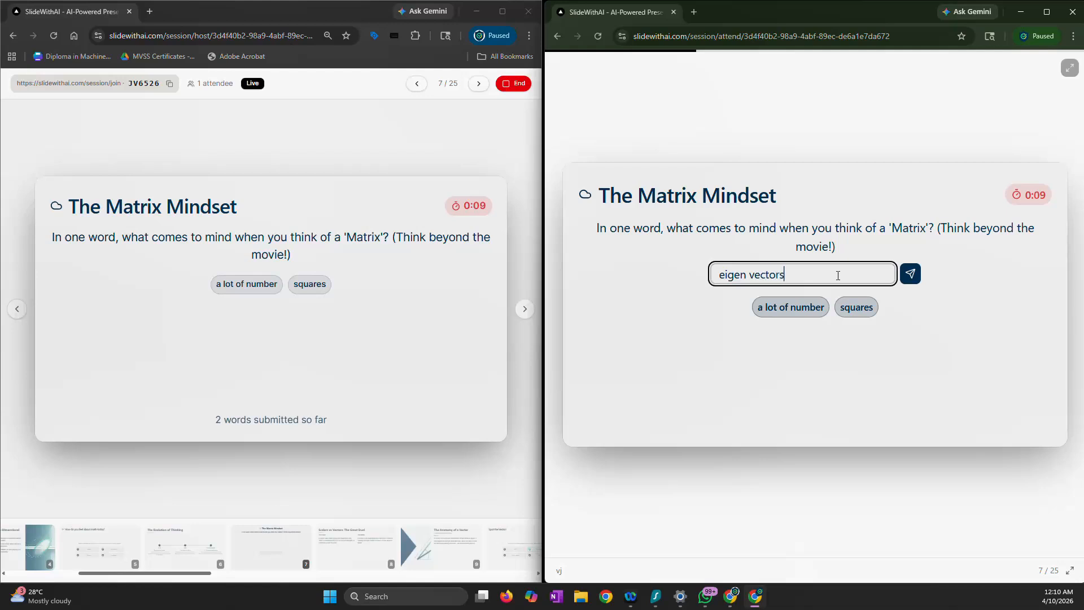
key(Return)
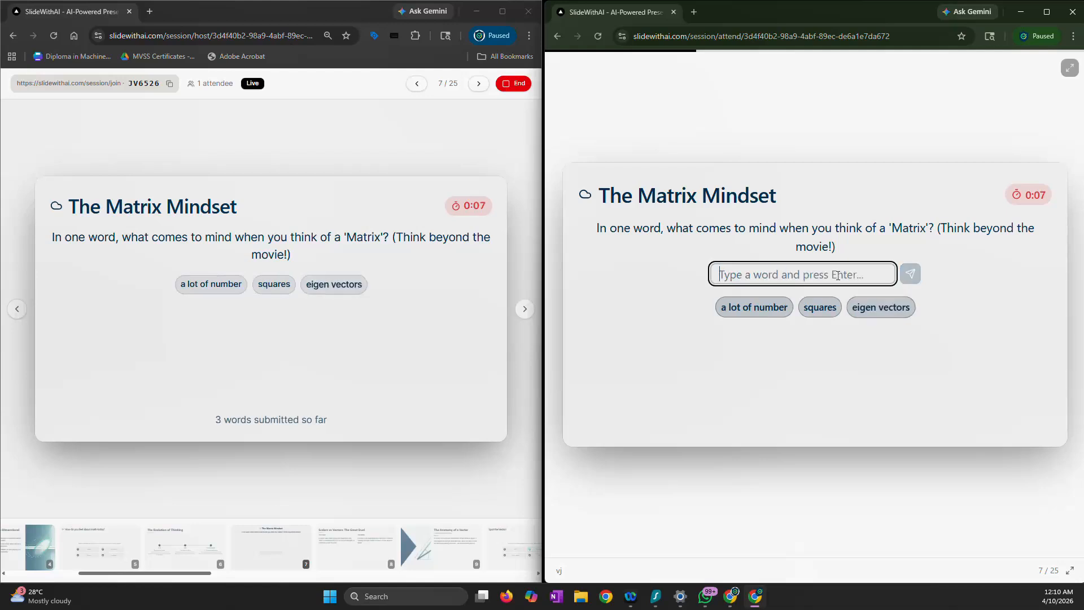
Submit "transformations" as another attendee response to the Matrix Mindset word cloud
text(transforma)
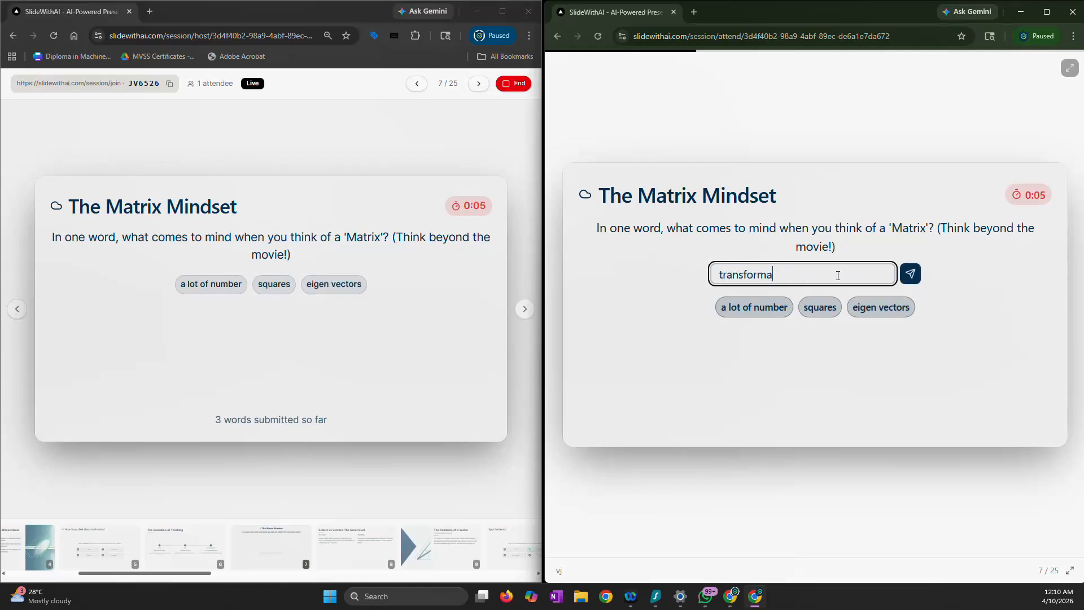
text(tions)
key(Return)
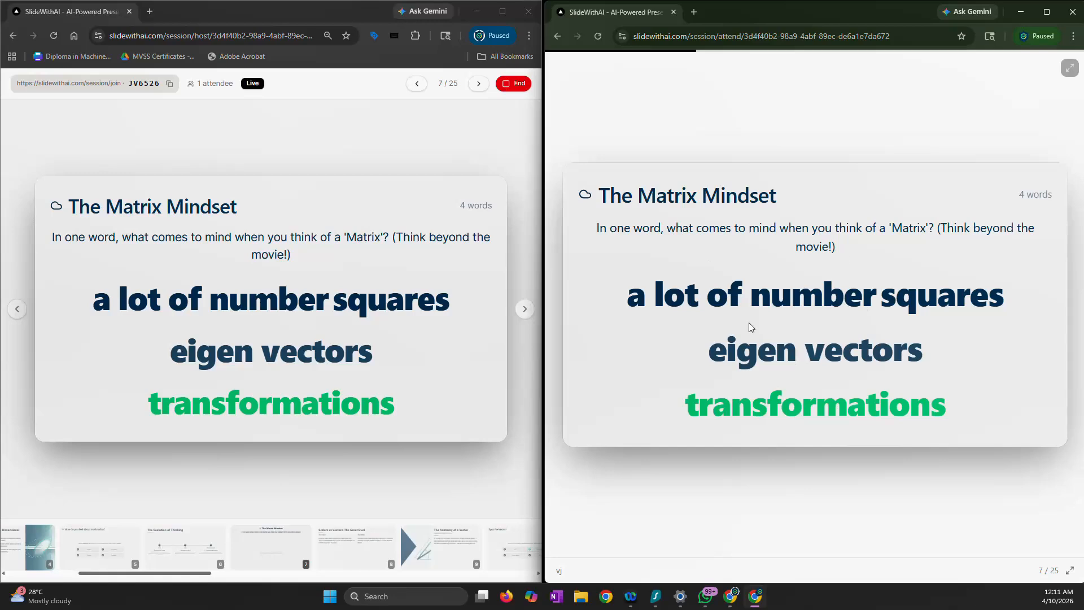
Advance the live session to the "Spot the Vector!" quiz and answer "10 m/s East" as the attendee
click(530, 315)
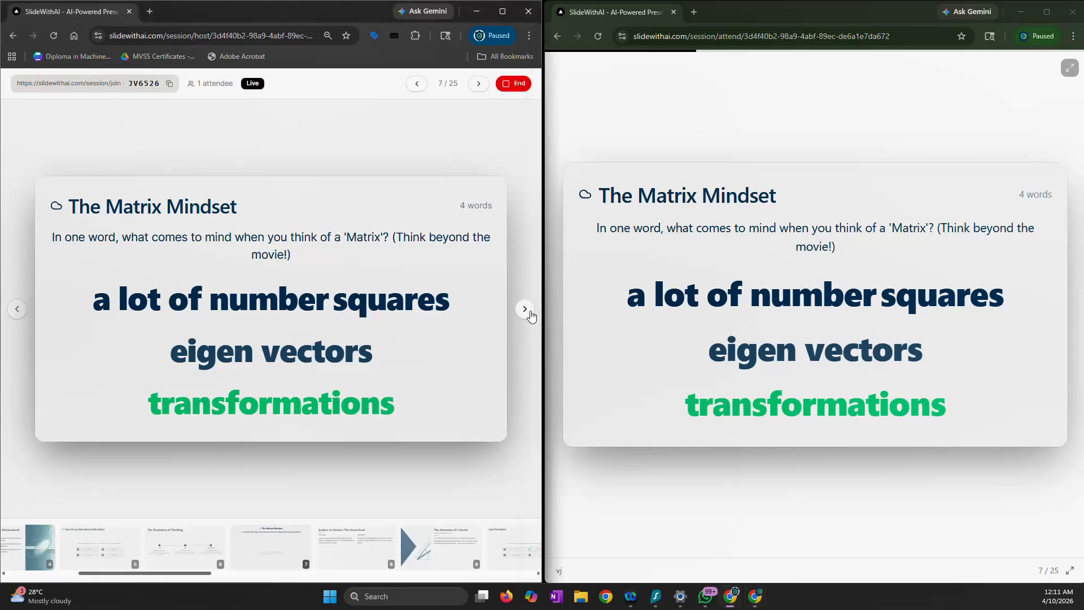
click(525, 309)
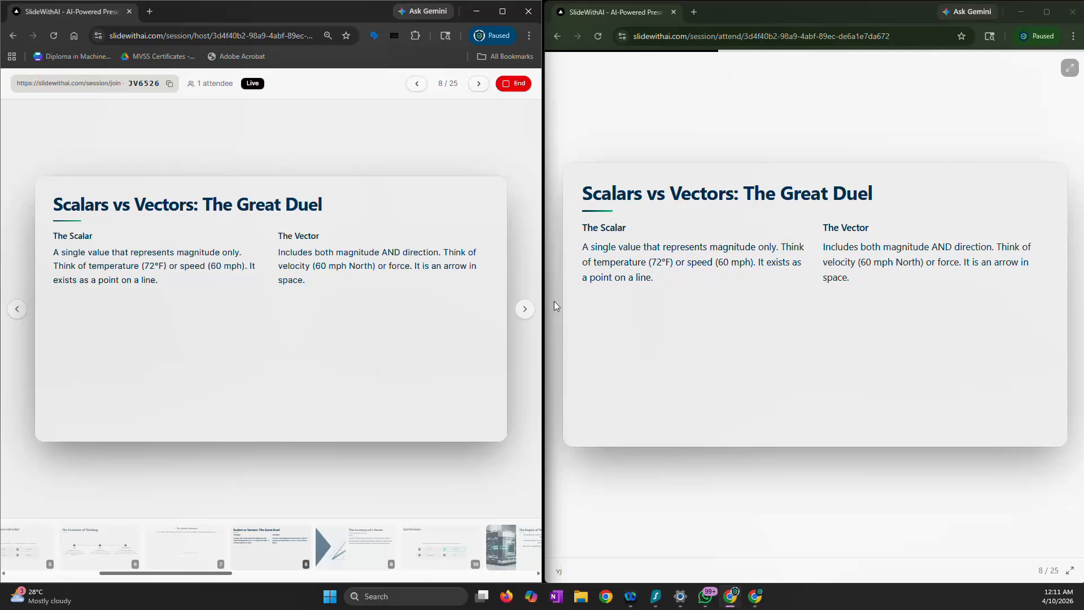
click(524, 309)
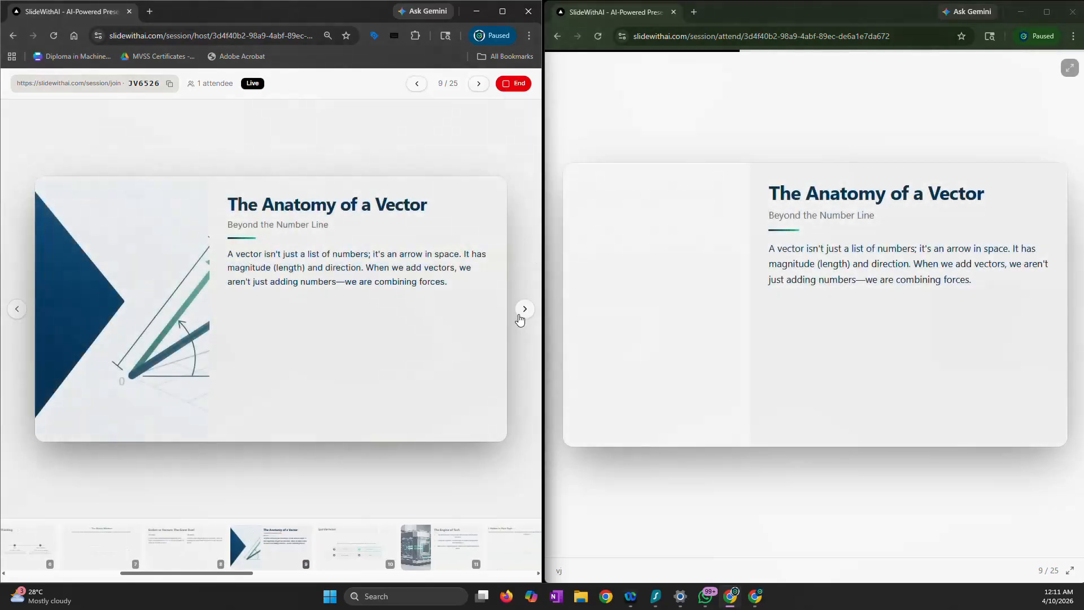
click(524, 309)
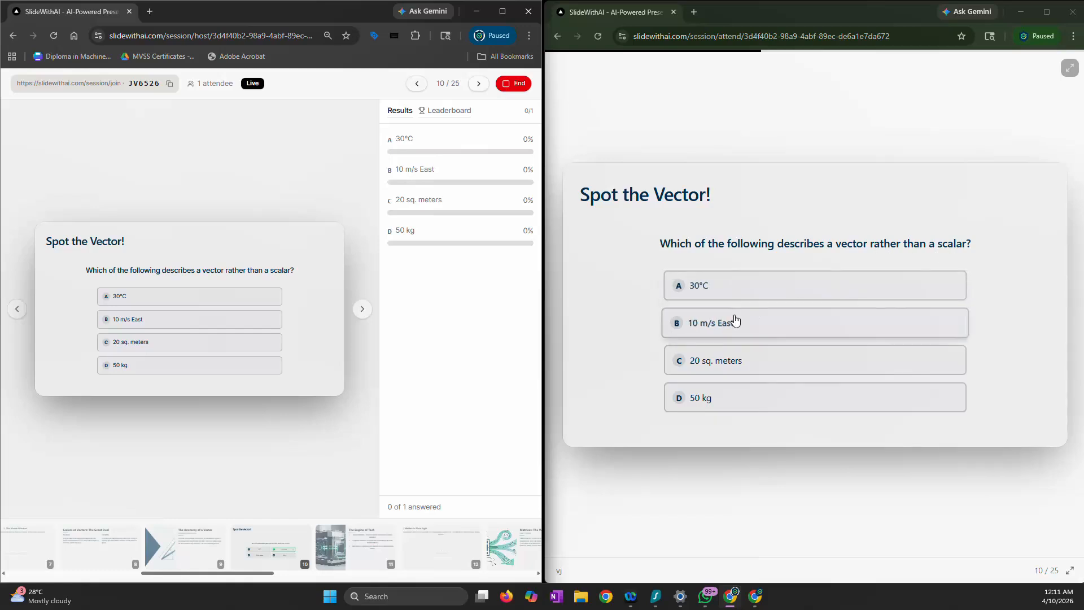
click(734, 320)
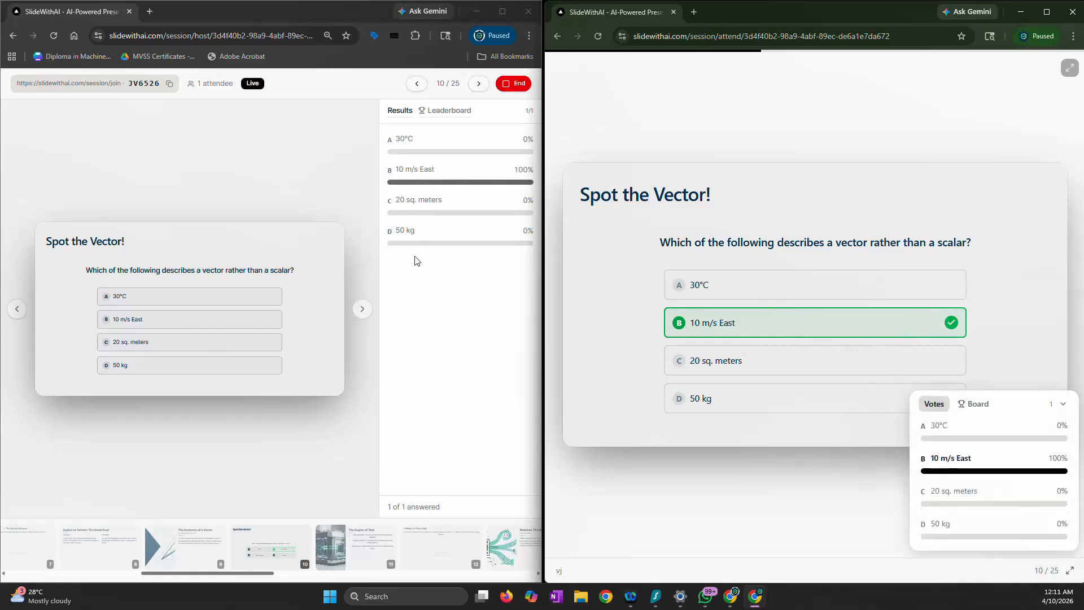
Advance the session to "Hidden in Plain Sight" and submit the attendee idea "drug discovery , gaming systems, simulation"
click(362, 309)
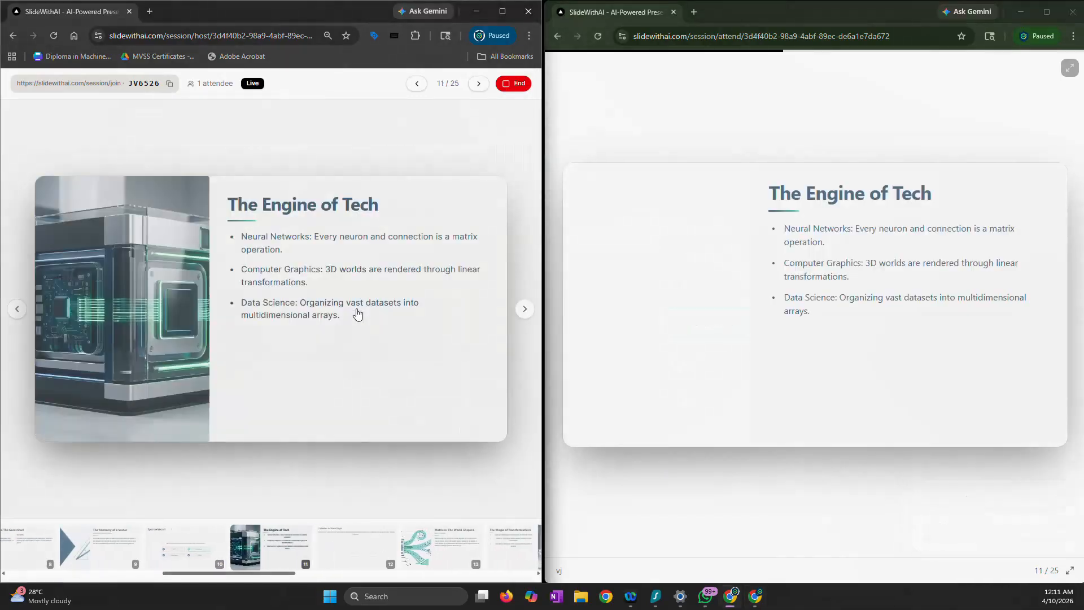
click(525, 311)
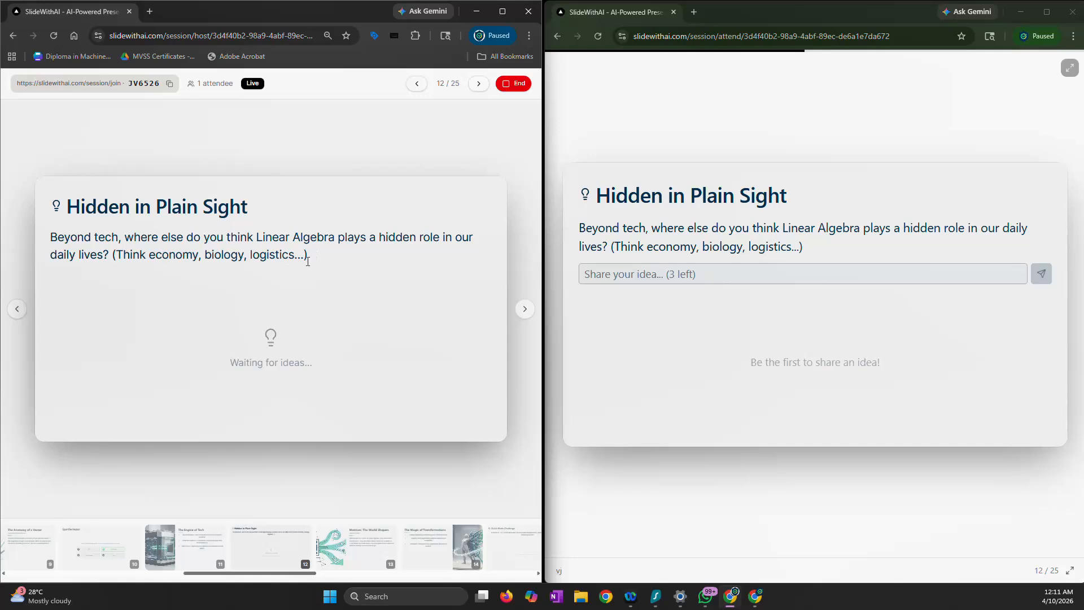
click(659, 277)
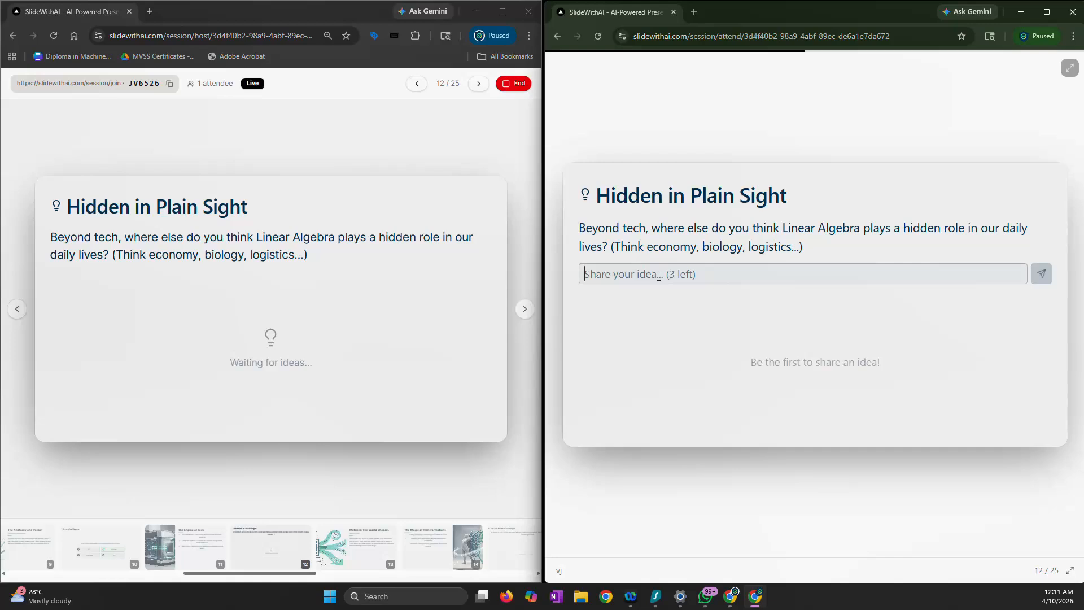
text(dr)
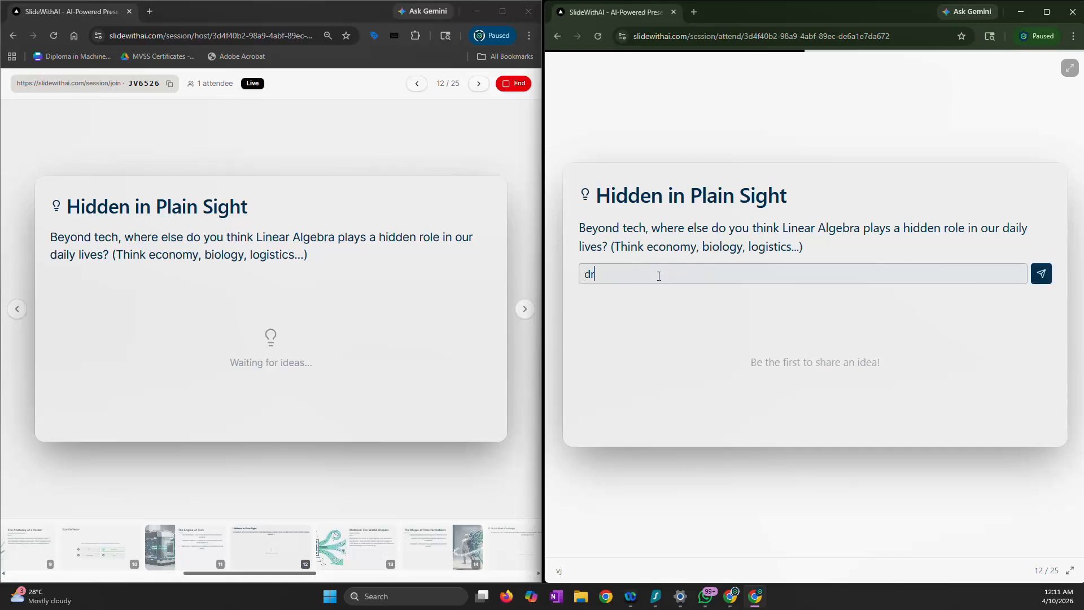
text(ug discovery , gaming systems, simulation)
key(Return)
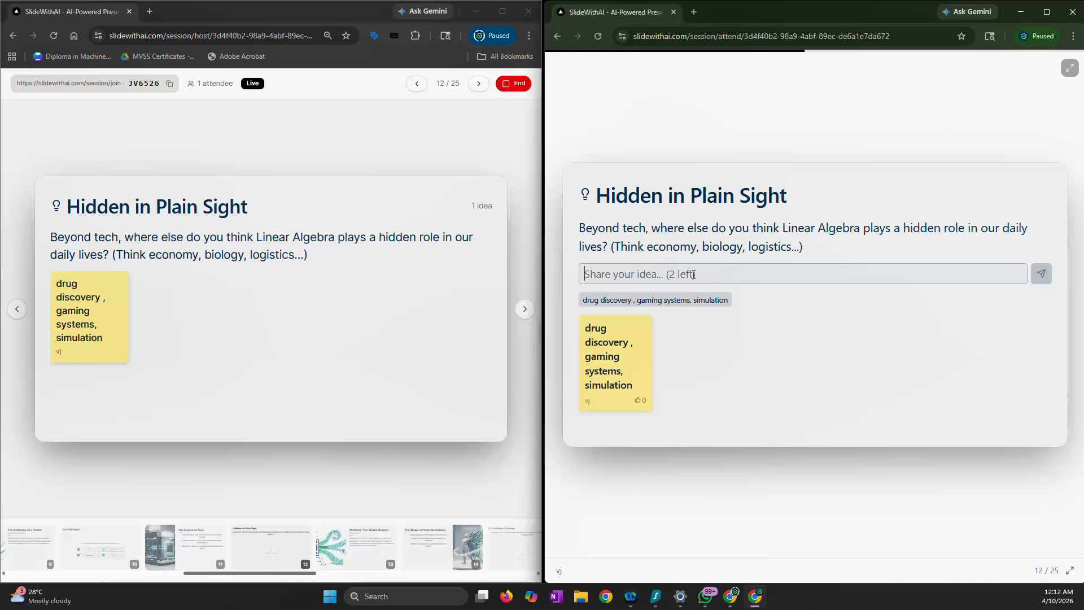
Submit "graphics in movies" as a second attendee idea on the "Hidden in Plain Sight" slide
text(graphics mo)
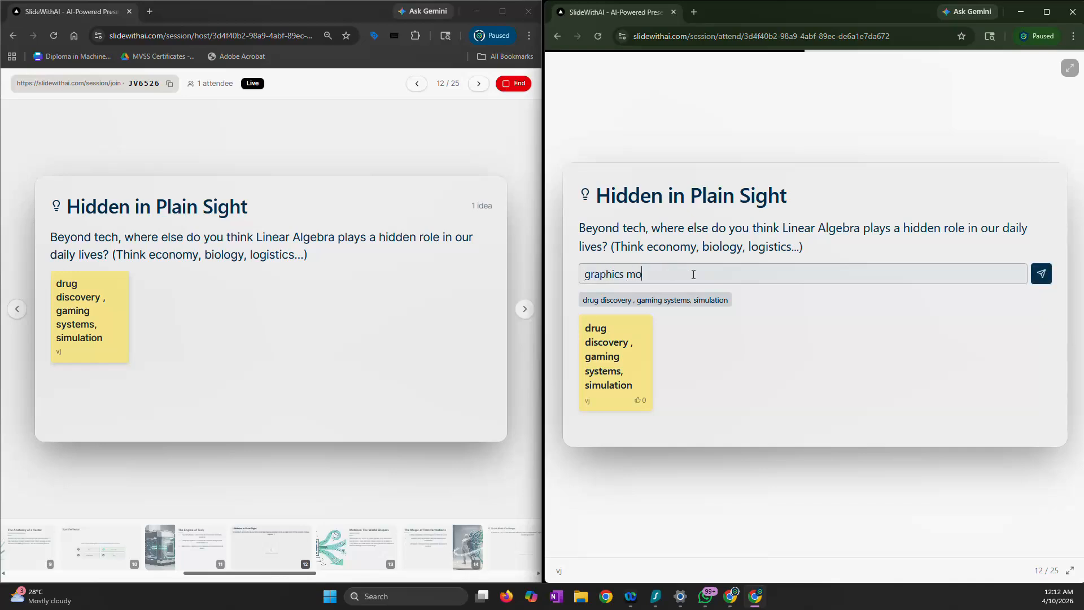
text(v)
key(BackSpace)
key(BackSpace)
key(BackSpace)
text(in mo)
key(BackSpace)
text(ovies)
key(Return)
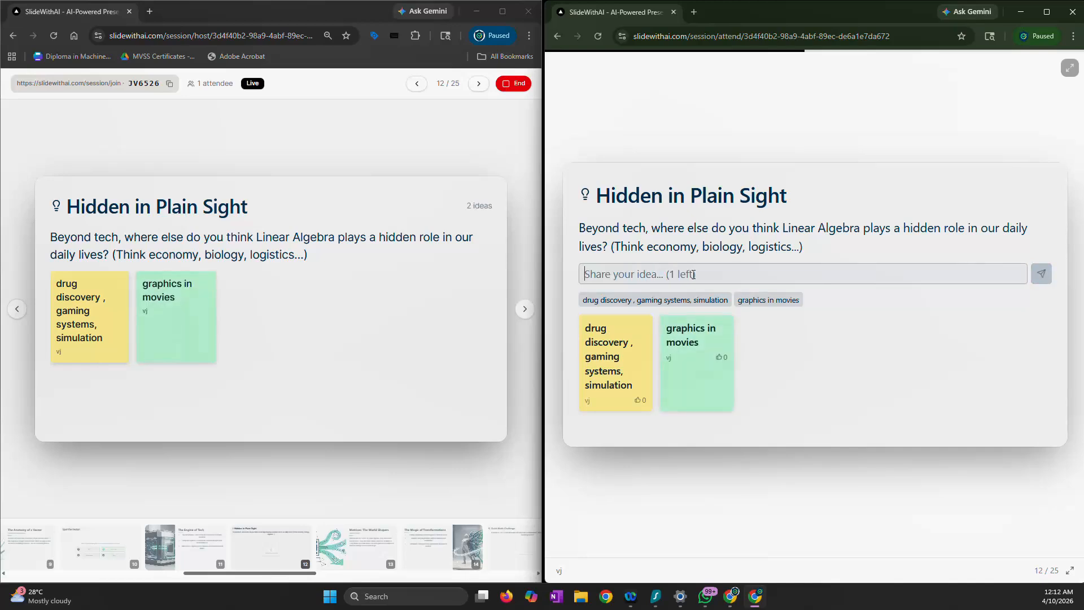
Advance the live session to the "Quick Math Challenge" slide and submit 8 as the attendee's answer
click(525, 309)
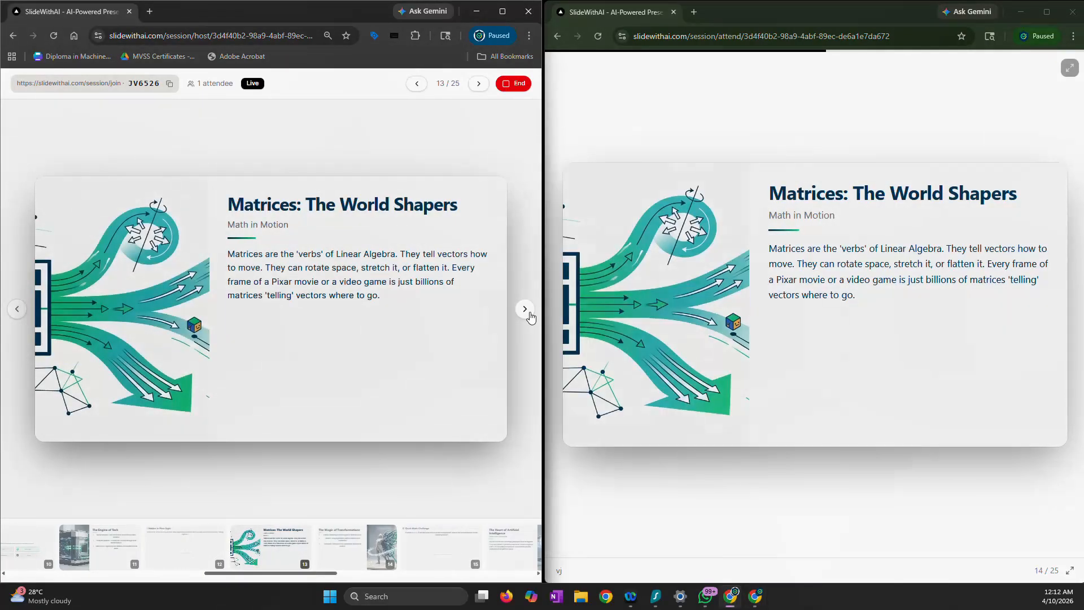
click(526, 309)
click(526, 309)
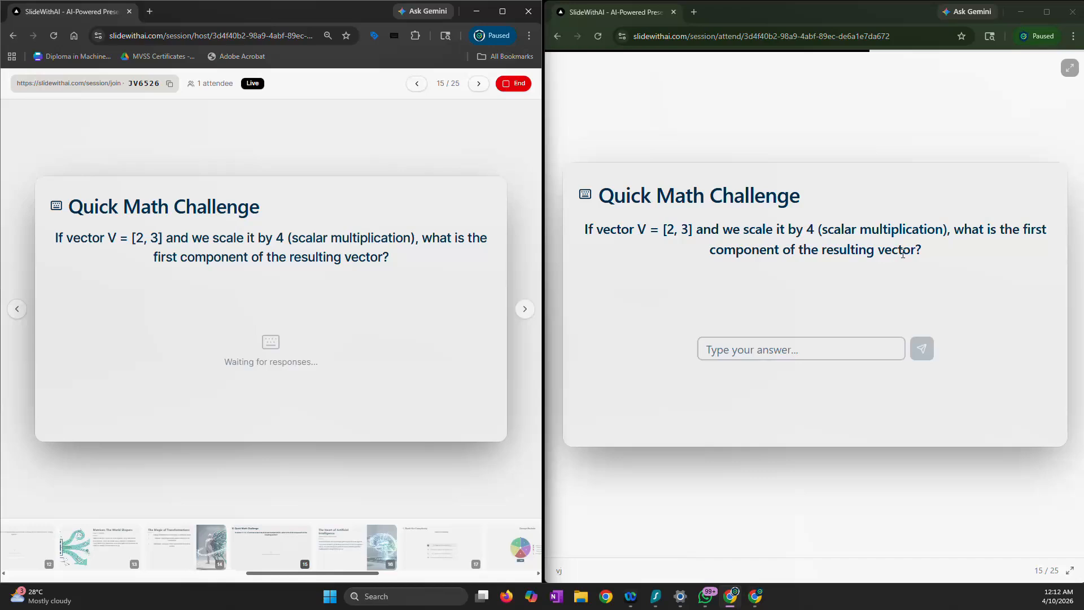
click(774, 345)
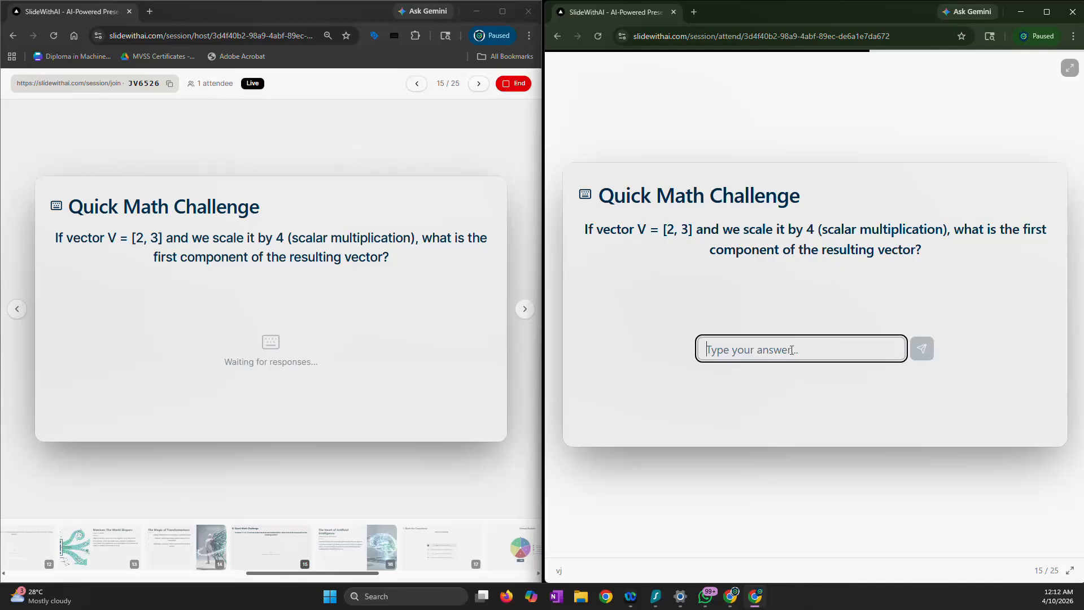
text(8)
click(931, 350)
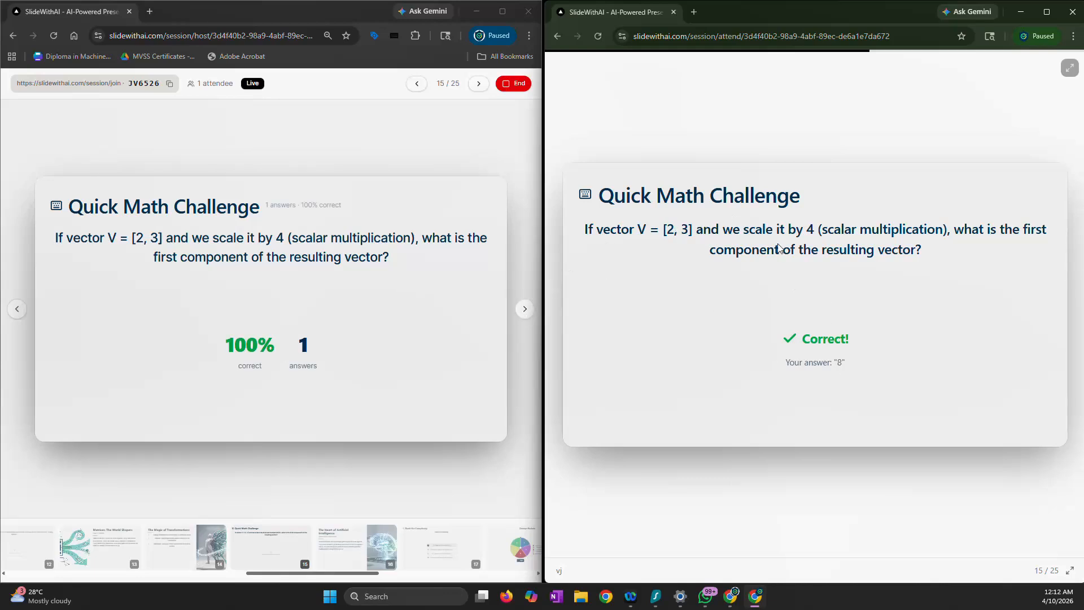
Advance the live session to "Rank the Complexity" and submit the attendee's ranking in the given order, from 1D Algebra to N-Dimensional Spaces
click(524, 312)
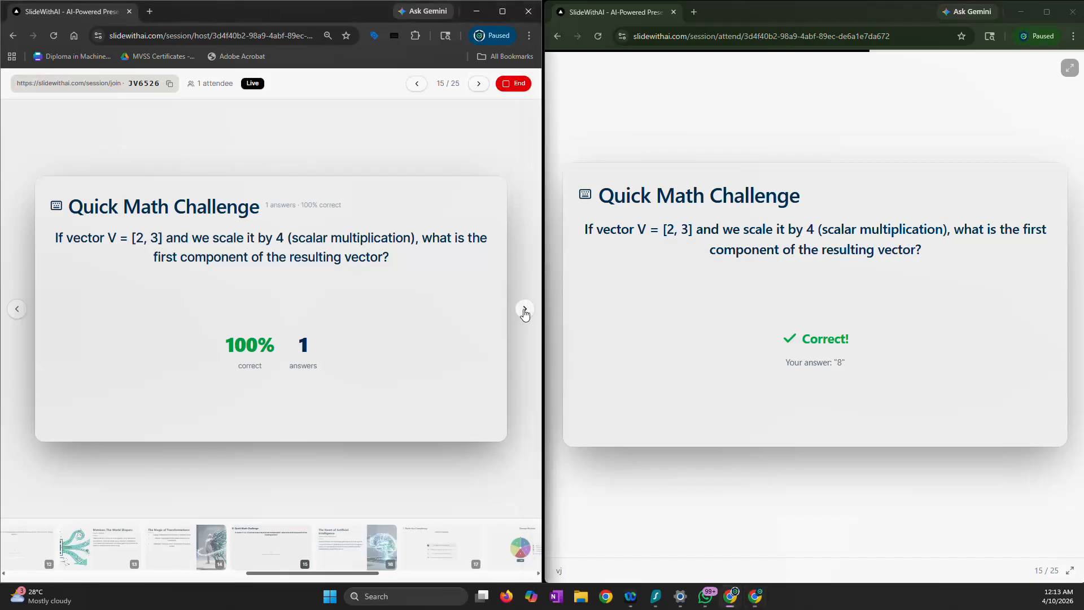
click(525, 309)
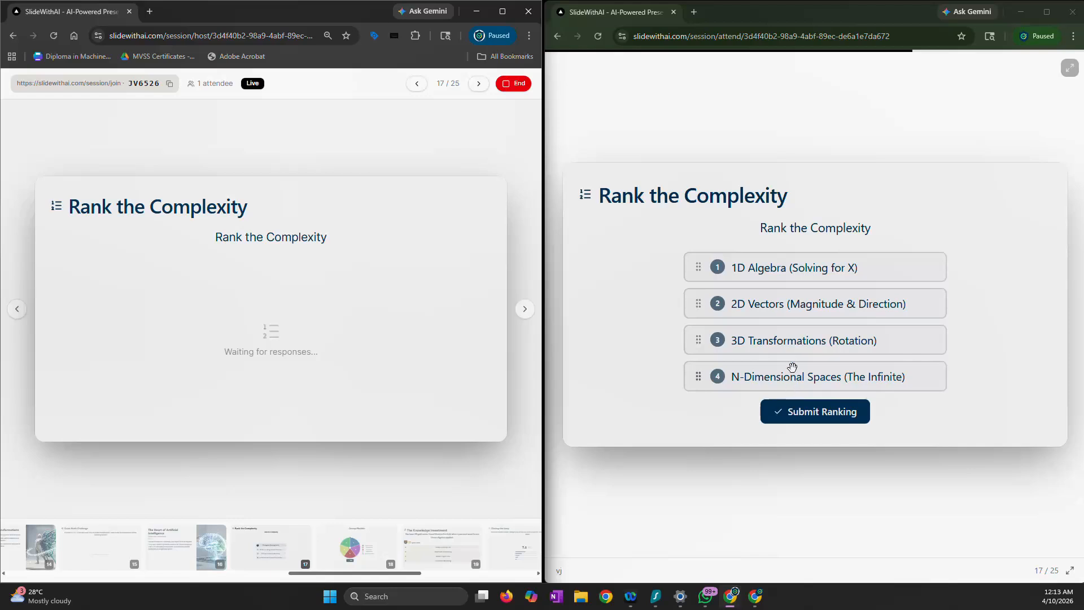
click(800, 414)
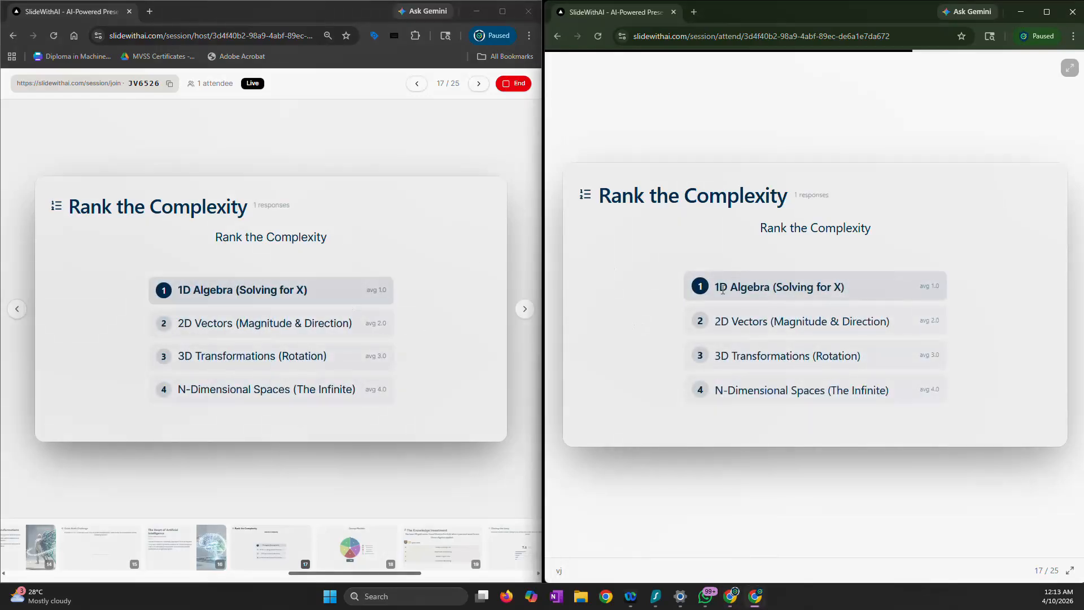
Advance the live session to the "Concept Roulette" slide and spin the wheel as the host
click(524, 317)
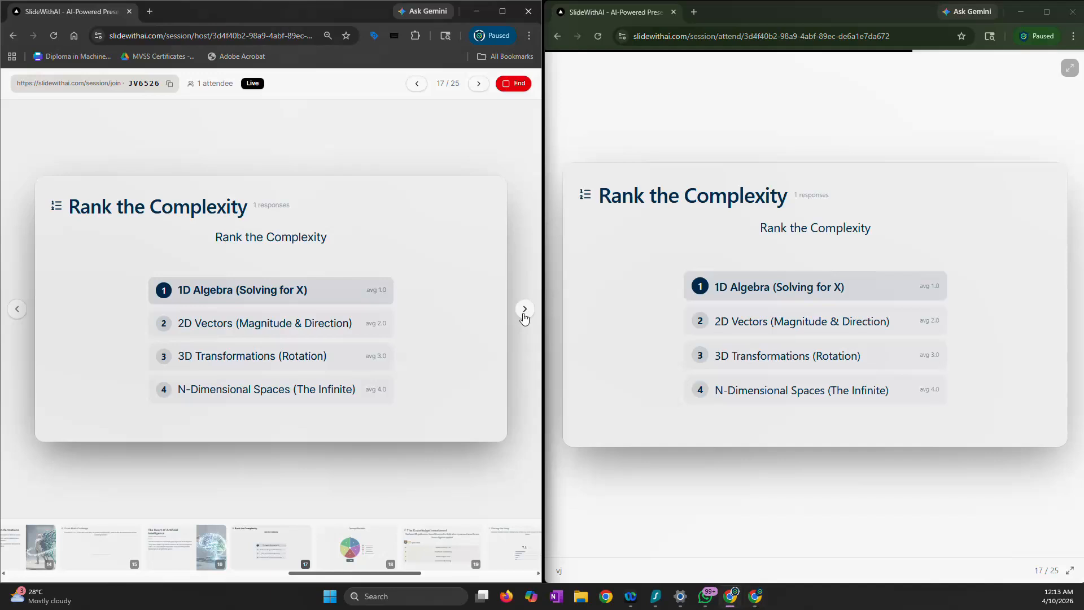
click(524, 314)
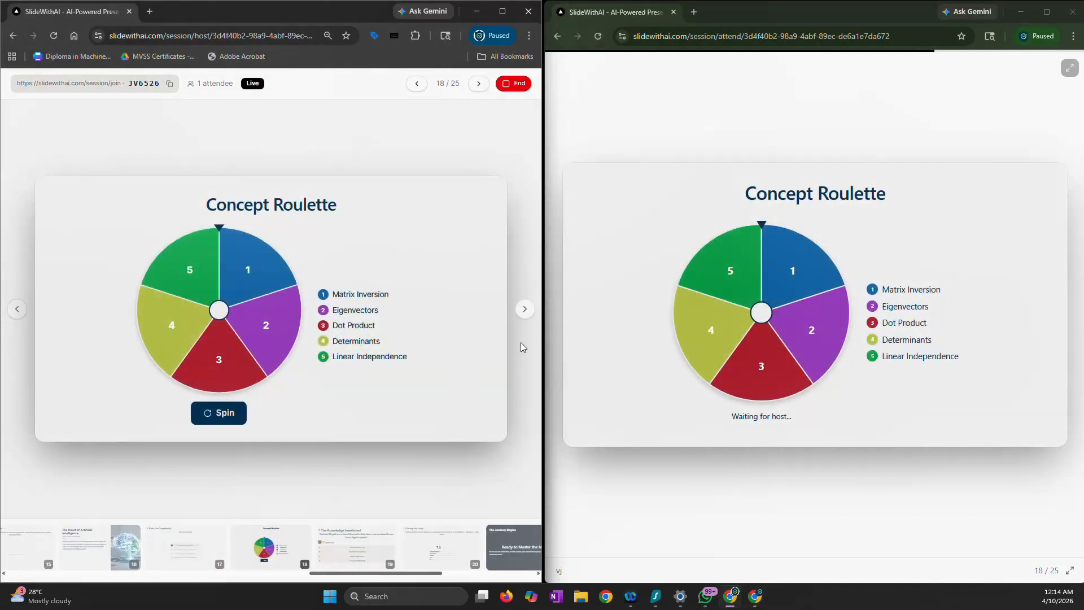
click(767, 339)
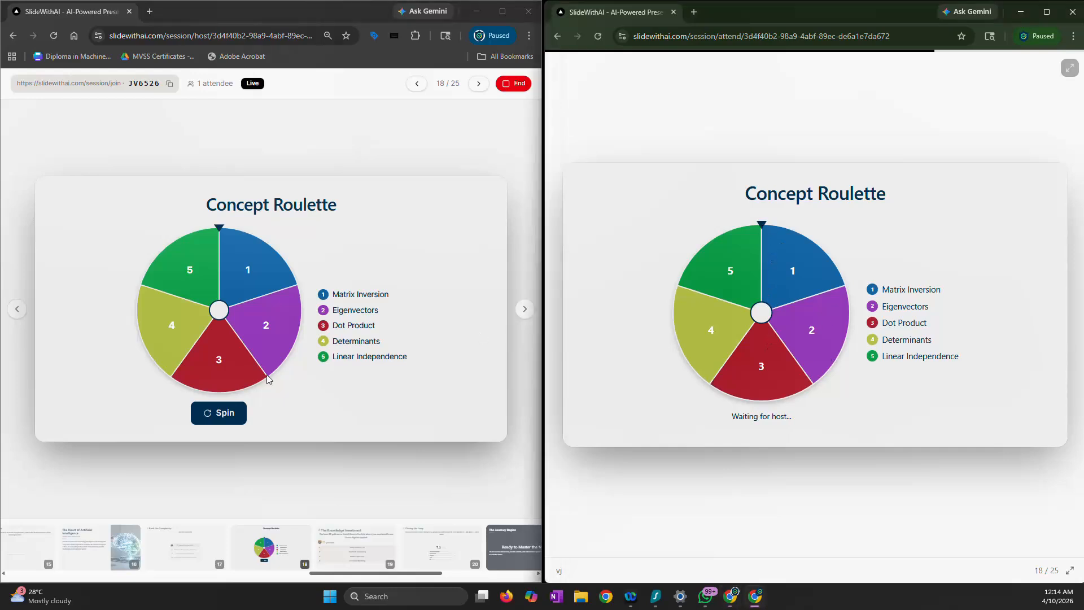
click(228, 414)
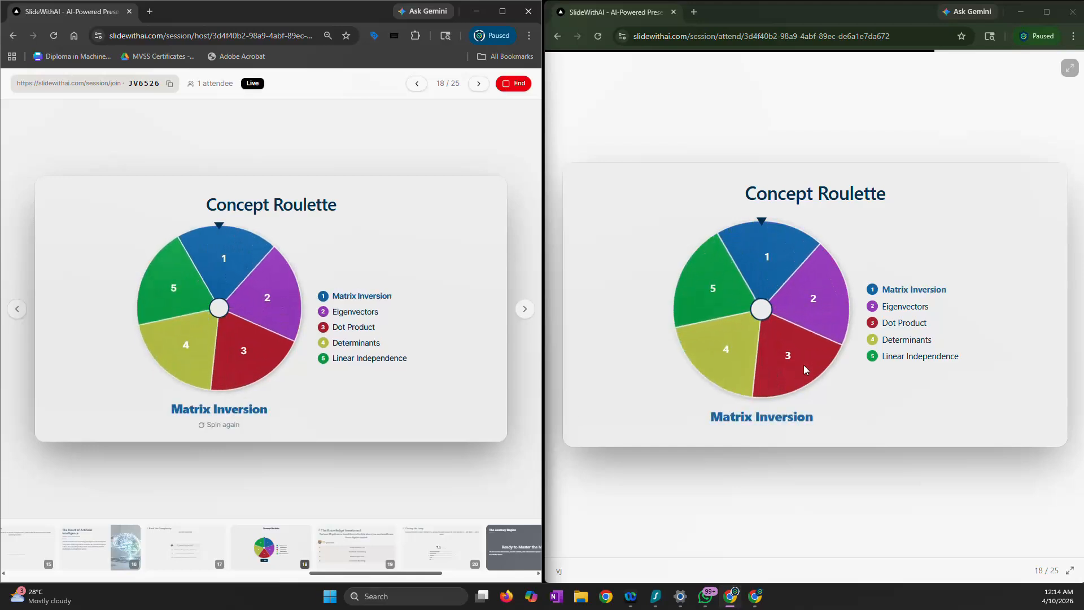
Advance the live session to "The Knowledge Investment" and briefly show the attendee view in full screen
click(524, 309)
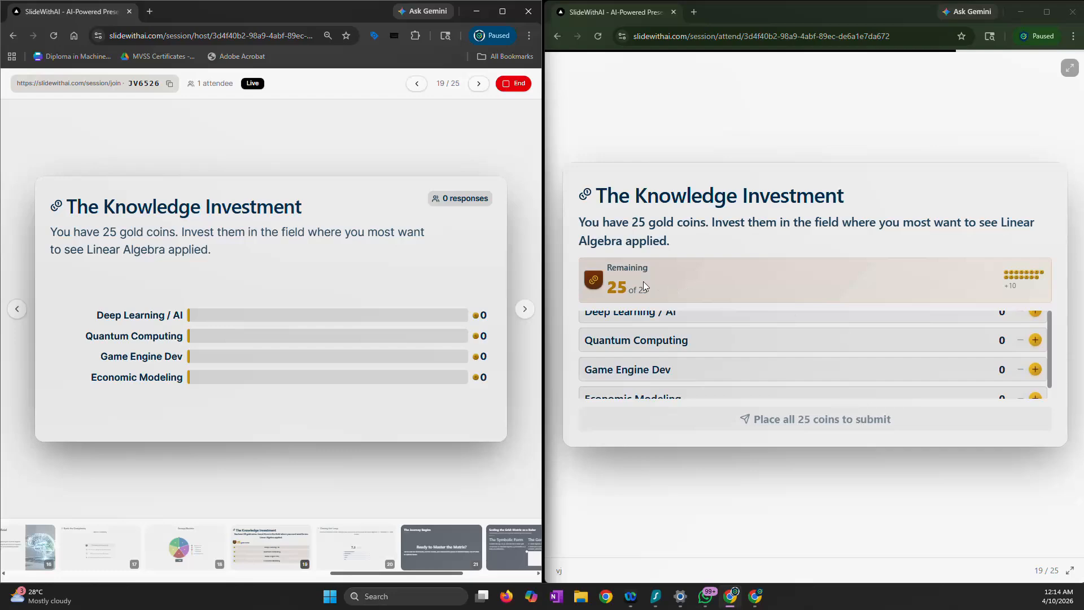
click(1069, 68)
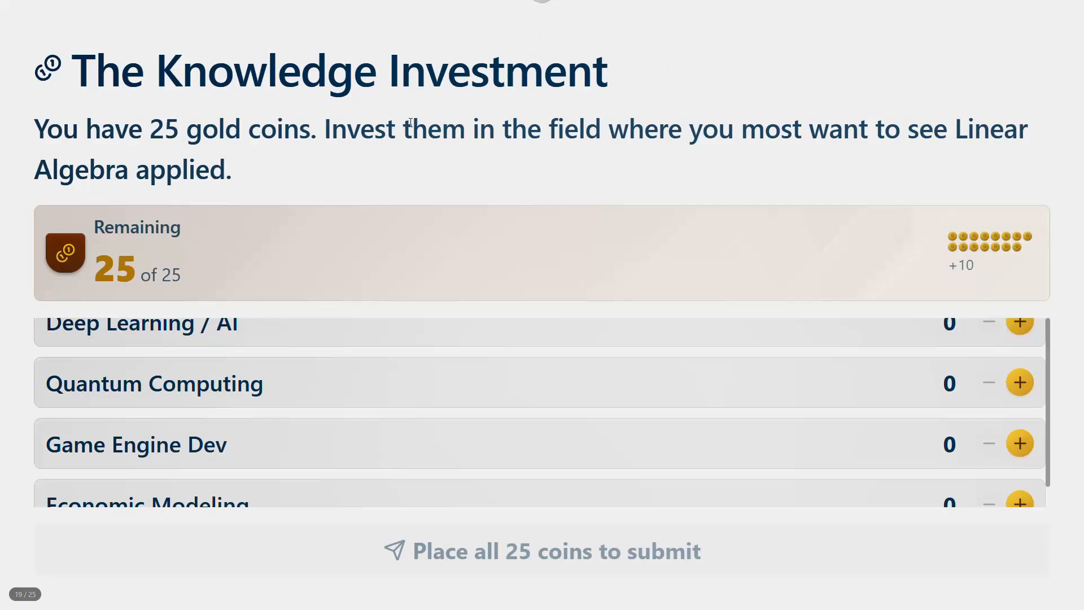
key(Escape)
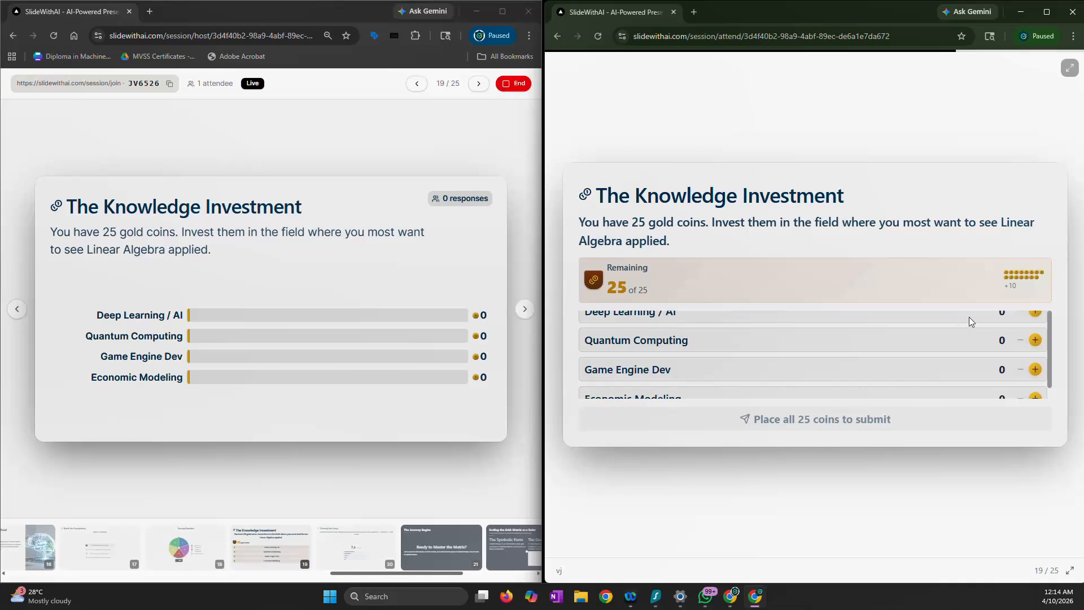
Invest 10 of the attendee's coins in Deep Learning / AI and 5 in Quantum Computing
click(1035, 313)
click(1036, 313)
click(1036, 313)
click(1035, 312)
click(1037, 314)
click(1037, 314)
click(1037, 314)
click(1037, 314)
click(1037, 314)
click(1037, 314)
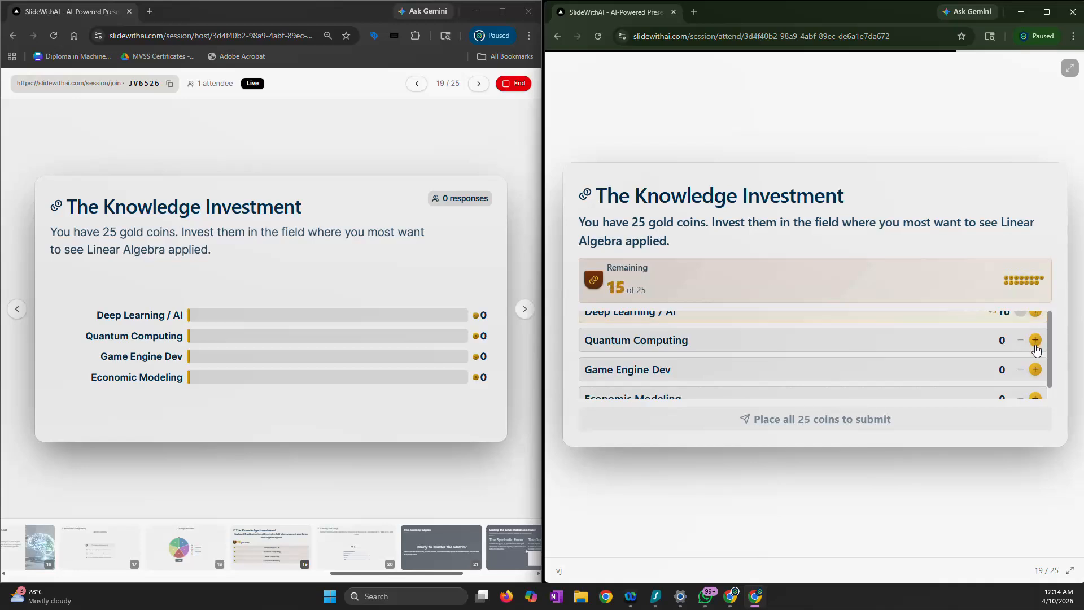
click(1036, 340)
click(1036, 340)
click(1036, 340)
click(1035, 340)
click(1036, 340)
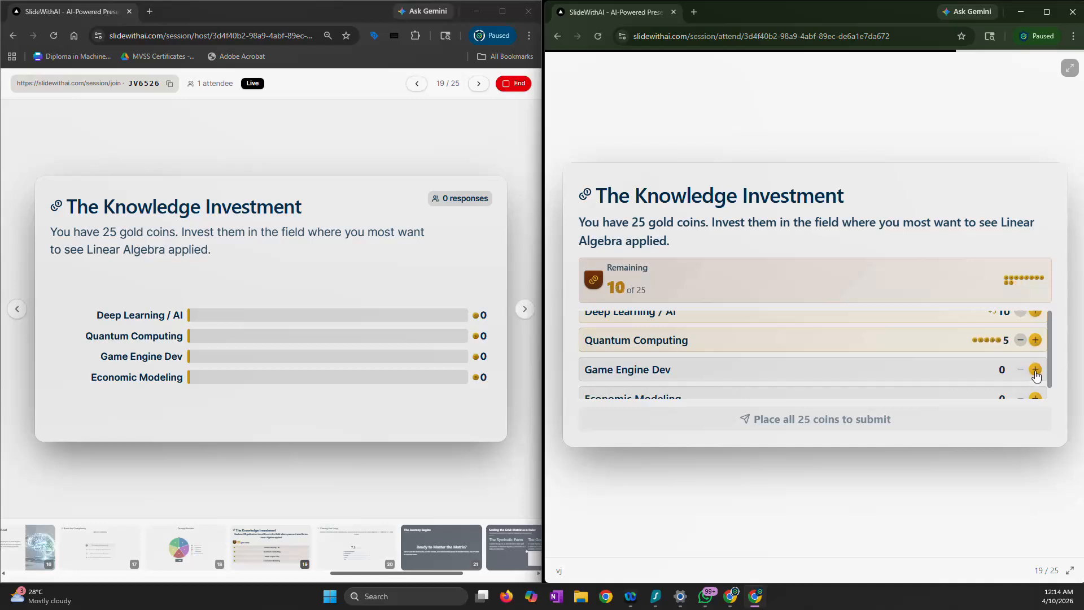
Invest 5 coins each in Game Engine Dev and Economic Modeling, and submit the attendee's coin allocation
scroll(1036, 370, down, 1)
click(1036, 358)
click(1036, 358)
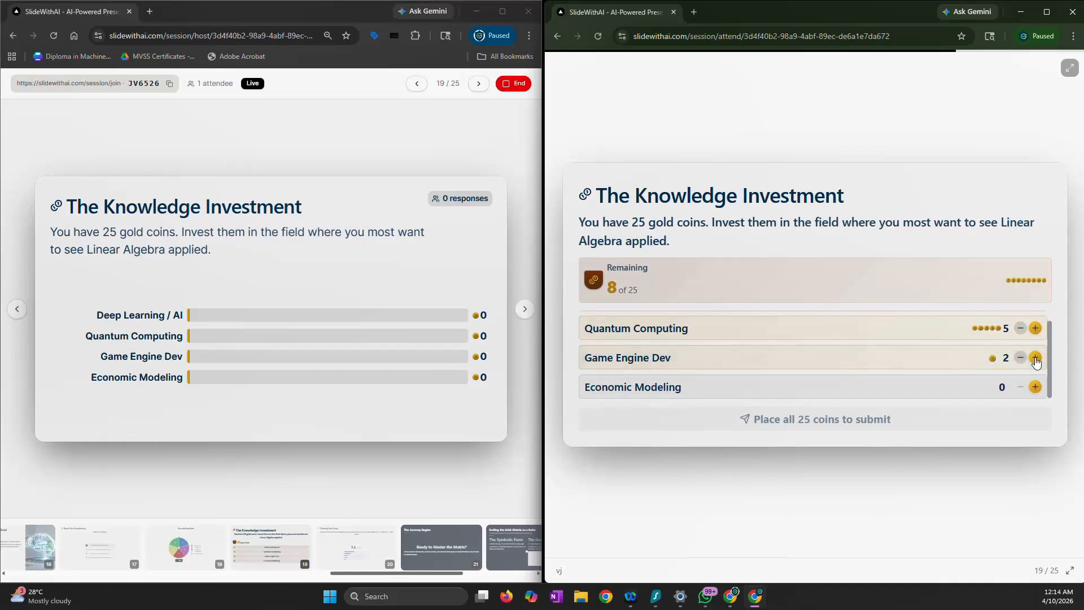
click(1036, 358)
click(1035, 358)
click(1036, 358)
click(1037, 389)
click(1036, 388)
click(1036, 388)
click(1037, 388)
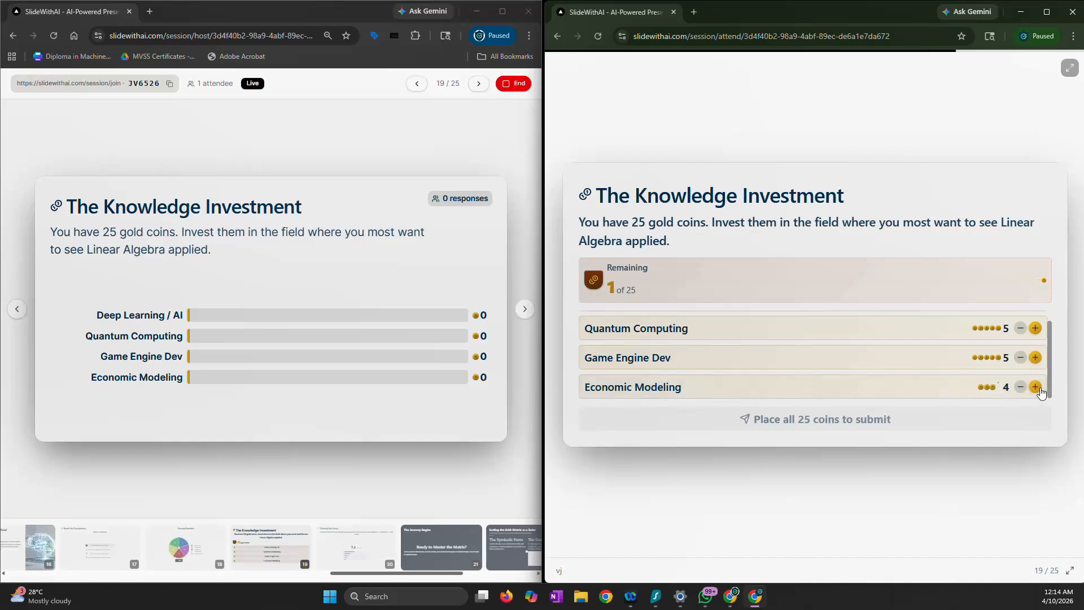
click(1037, 389)
click(897, 420)
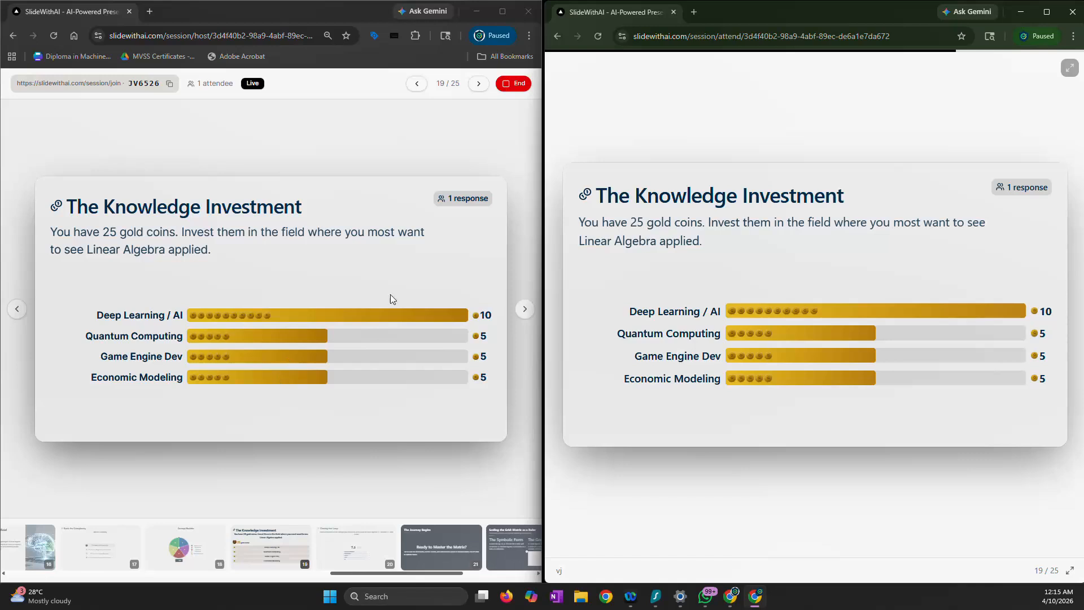
Advance the live session to the "Closing the Loop" rating slide and rate it 3 as the attendee
click(524, 310)
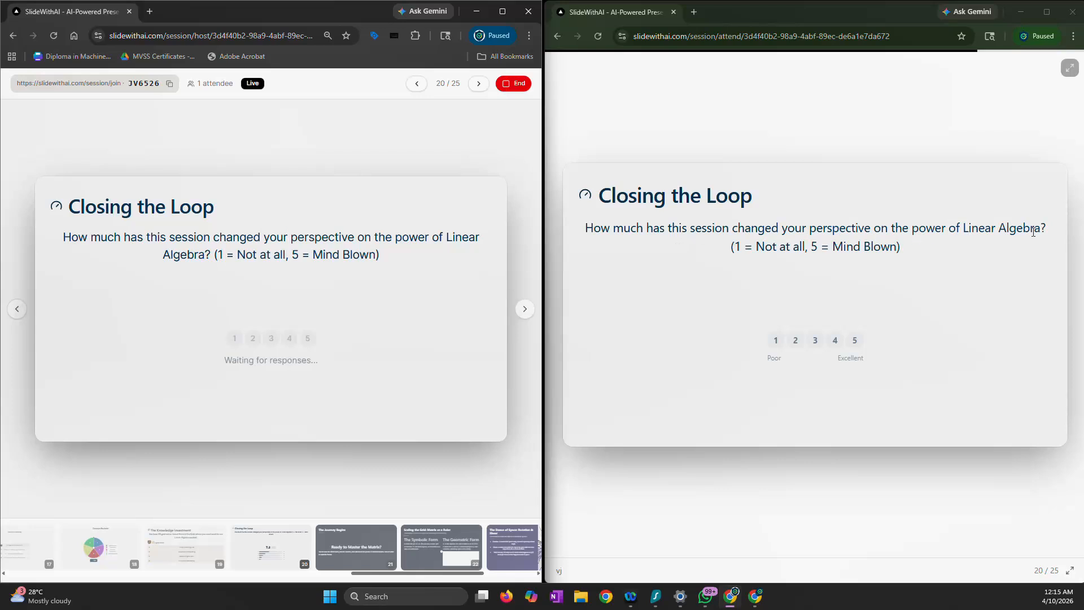
click(815, 340)
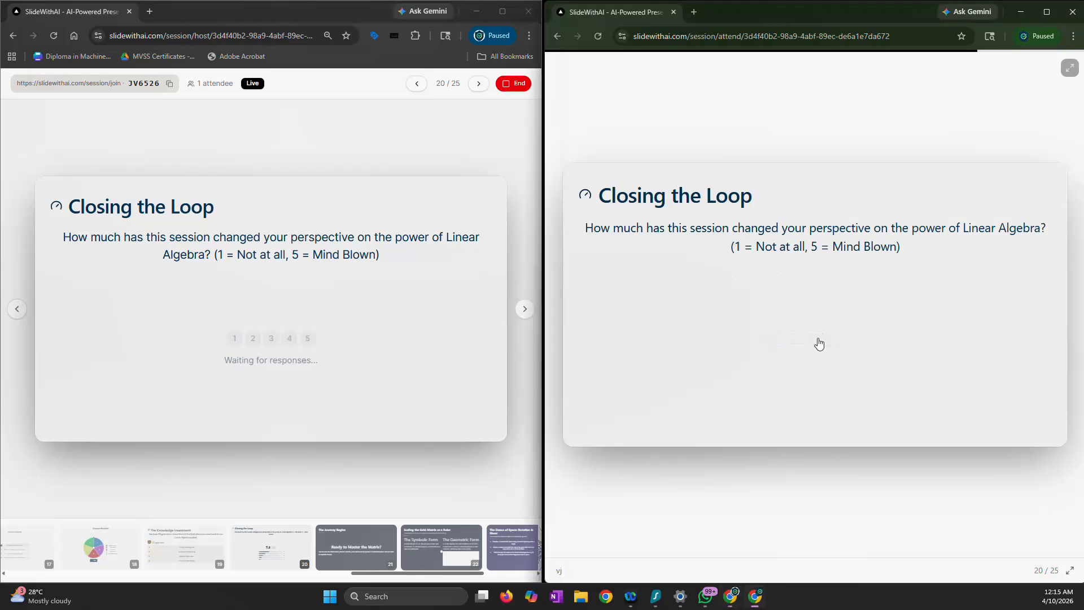
Advance the live session from "Closing the Loop" through the remaining slides to the last one, "Symbols vs. Sight: Two Languages, One Truth"
click(529, 313)
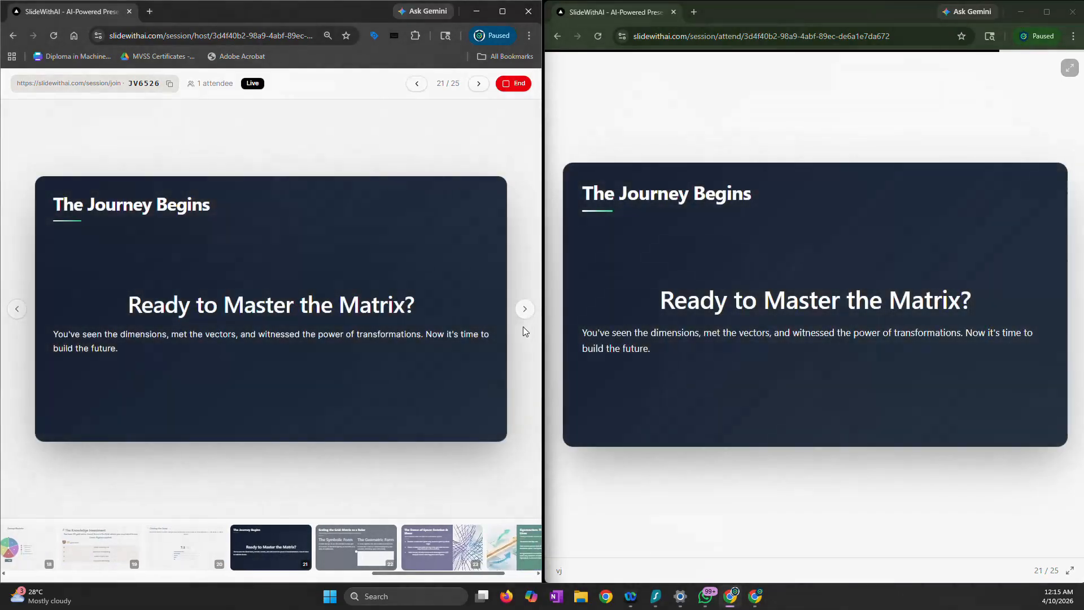
click(523, 315)
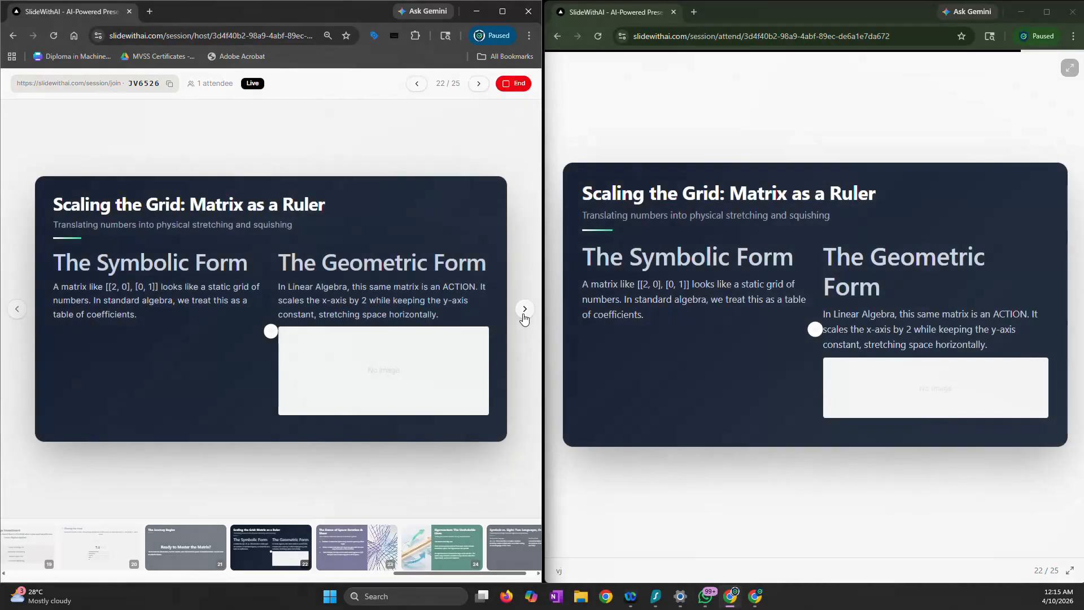
click(523, 315)
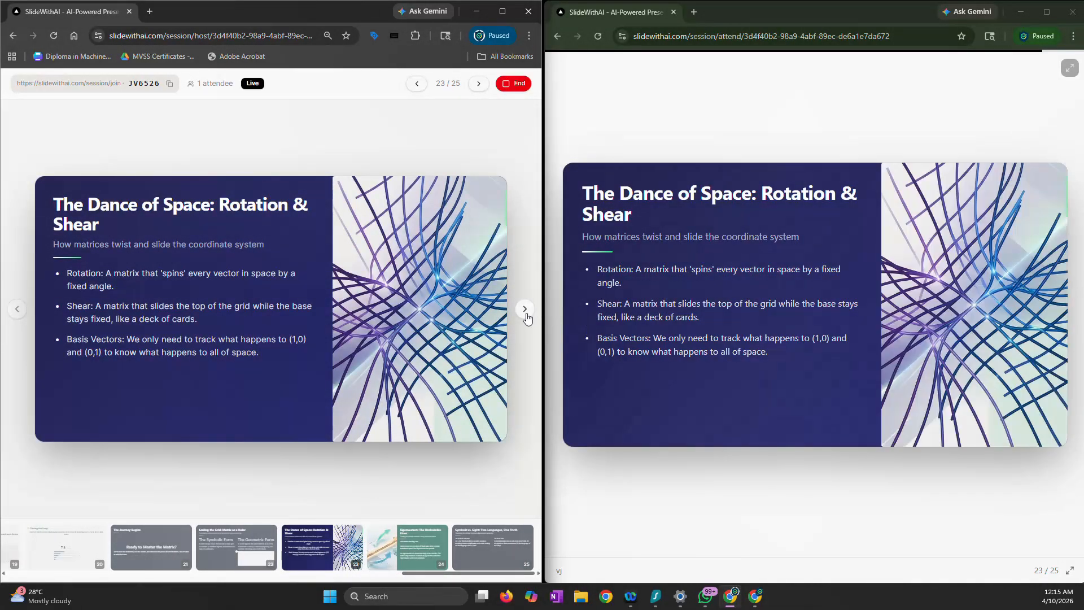
click(524, 309)
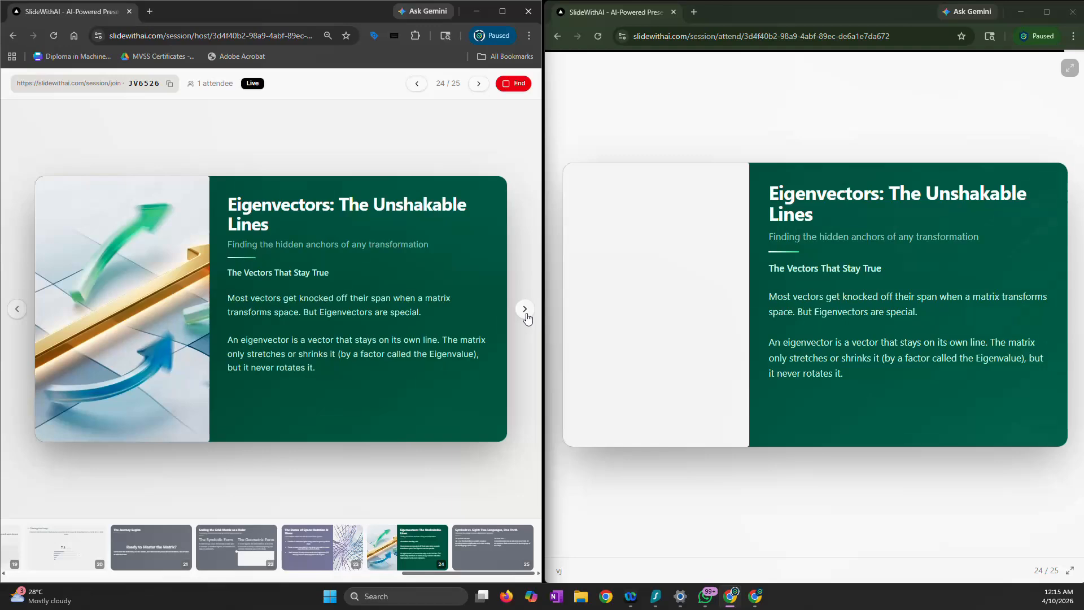
click(525, 309)
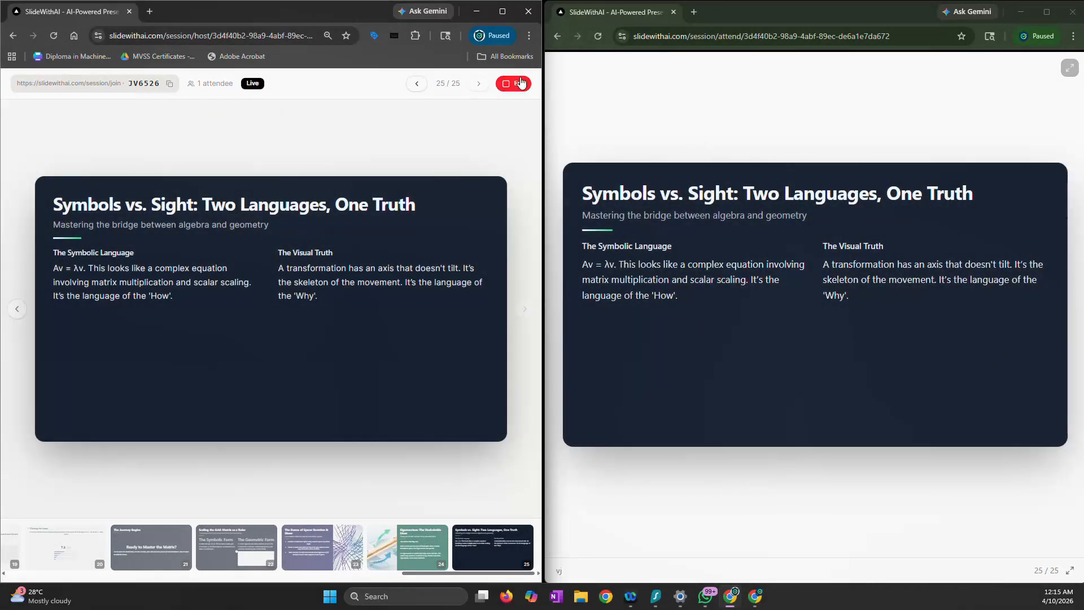
End the live session for all attendees, close the attendee window and maximize the host window
click(514, 92)
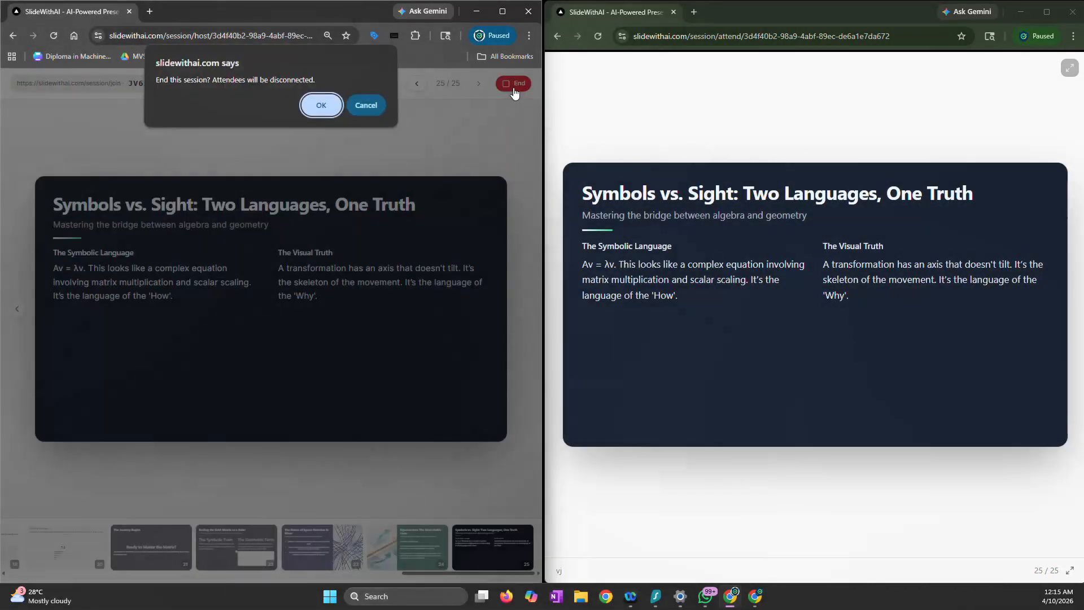
click(327, 109)
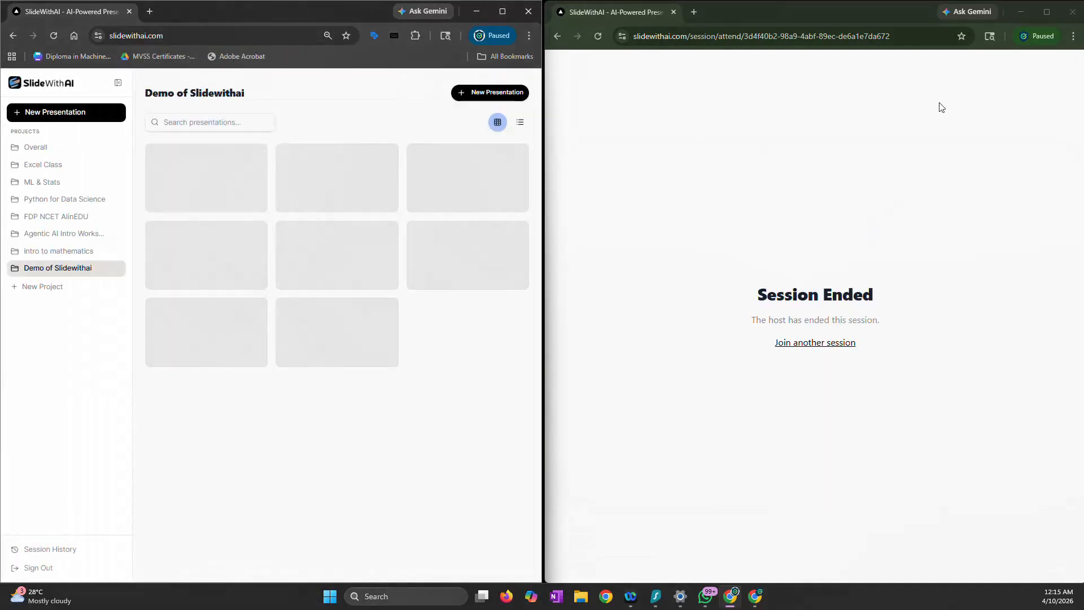
click(1072, 11)
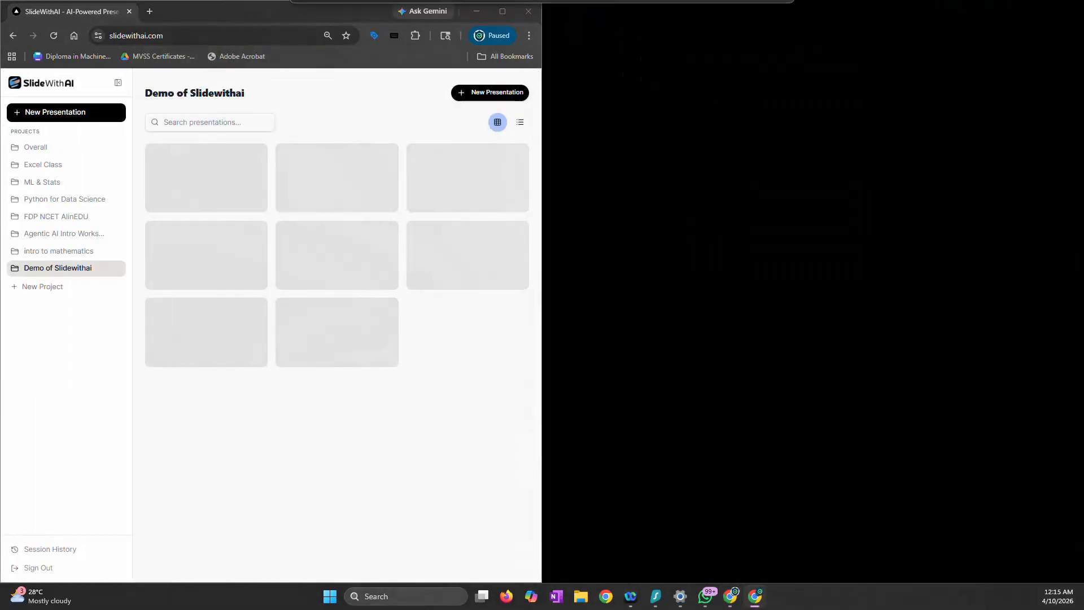
click(502, 11)
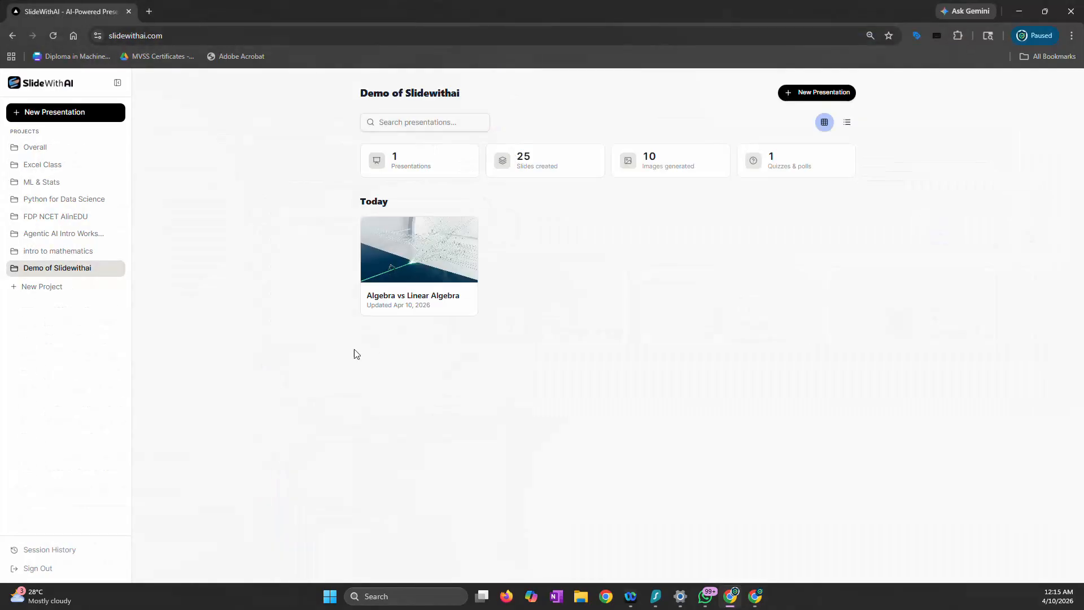
Open the results of the most recent "Algebra vs Linear Algebra" session from the session history and look through its breakdown
click(65, 554)
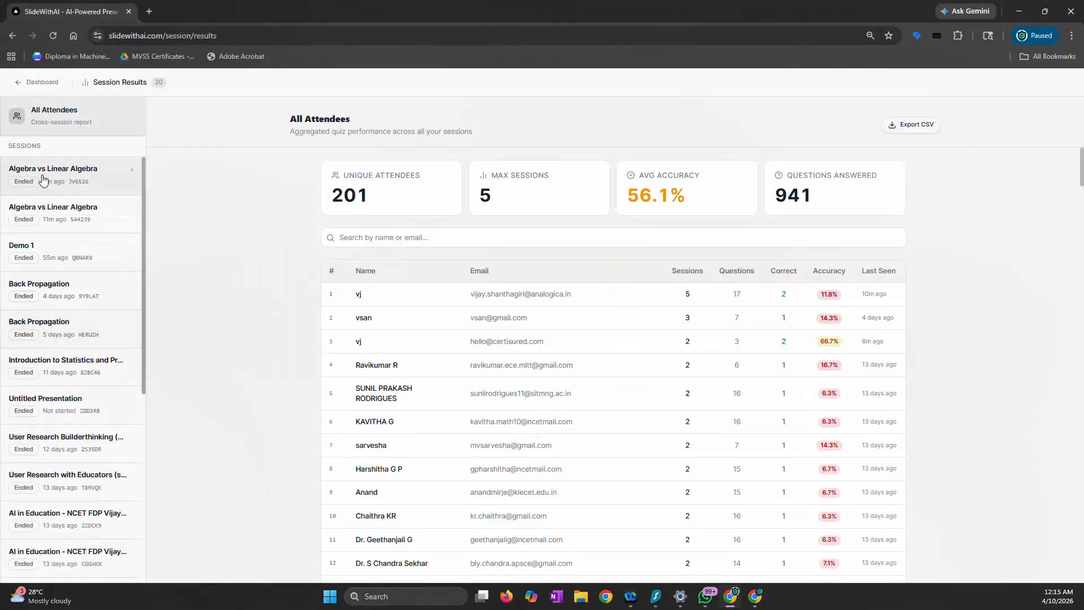
click(44, 177)
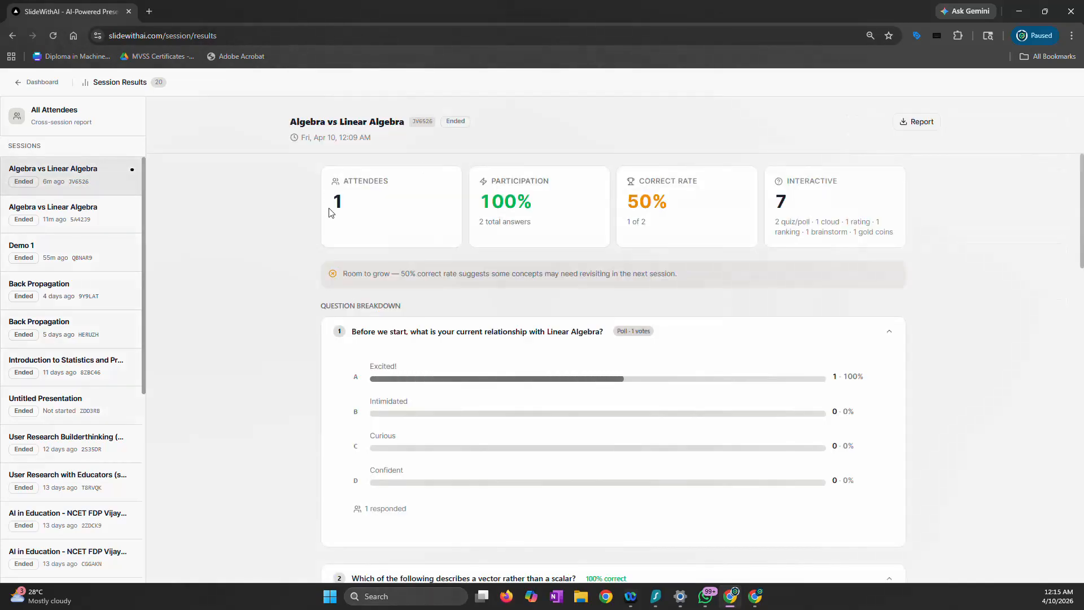
scroll(335, 299, down, 20)
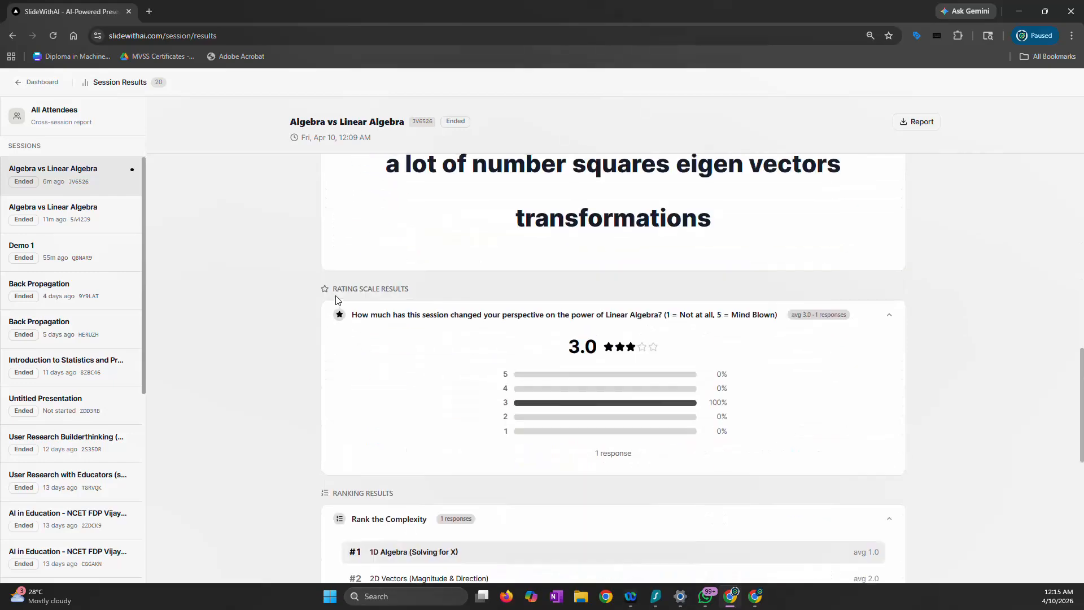
scroll(336, 299, up, 20)
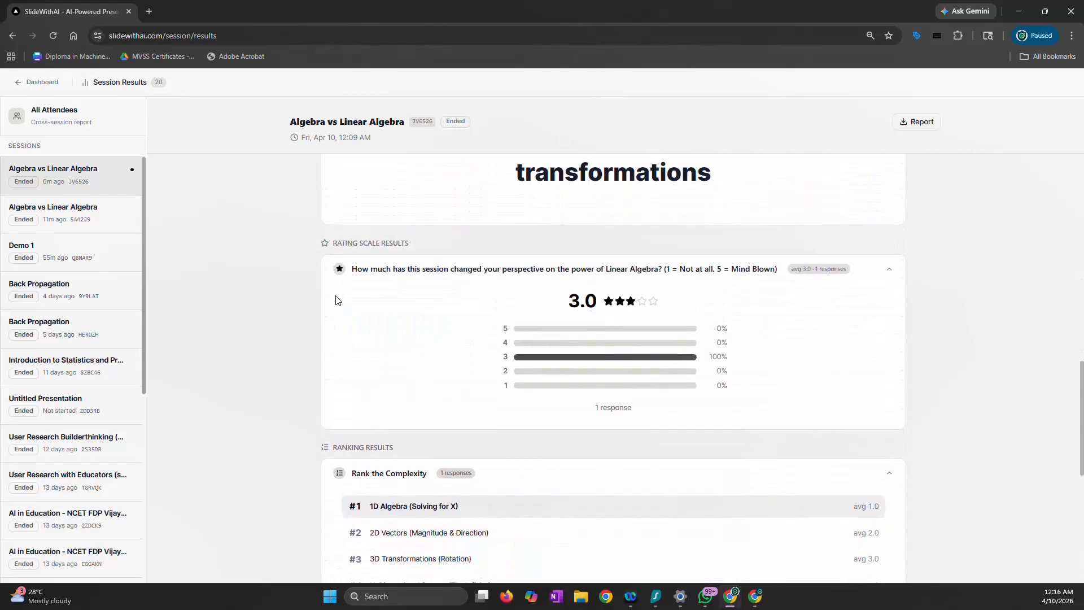
Download the session's results as a PDF report with the logo active, and open the downloaded file
click(910, 123)
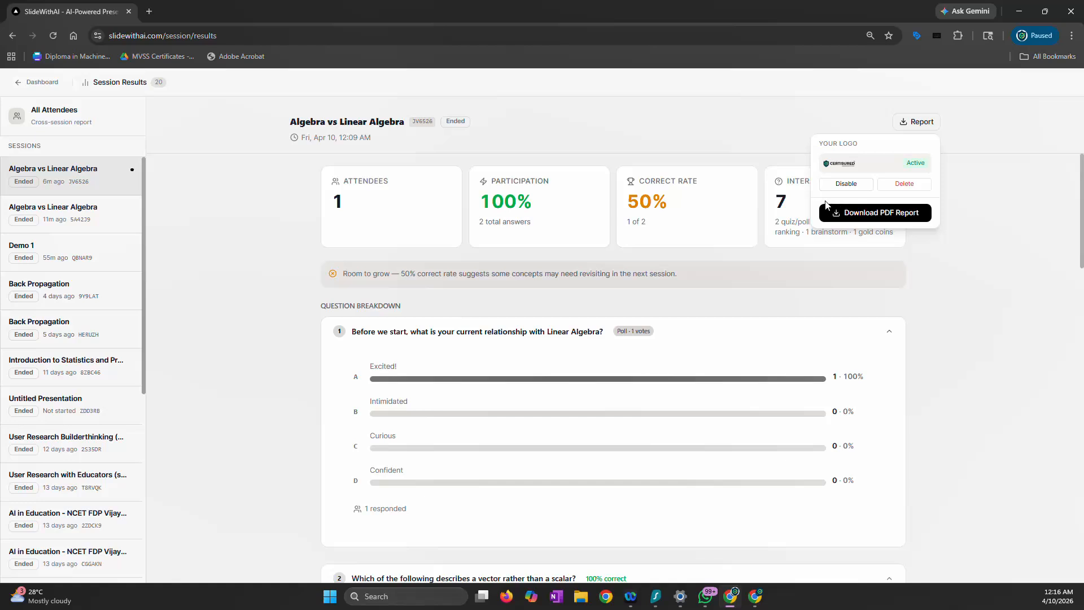
click(868, 216)
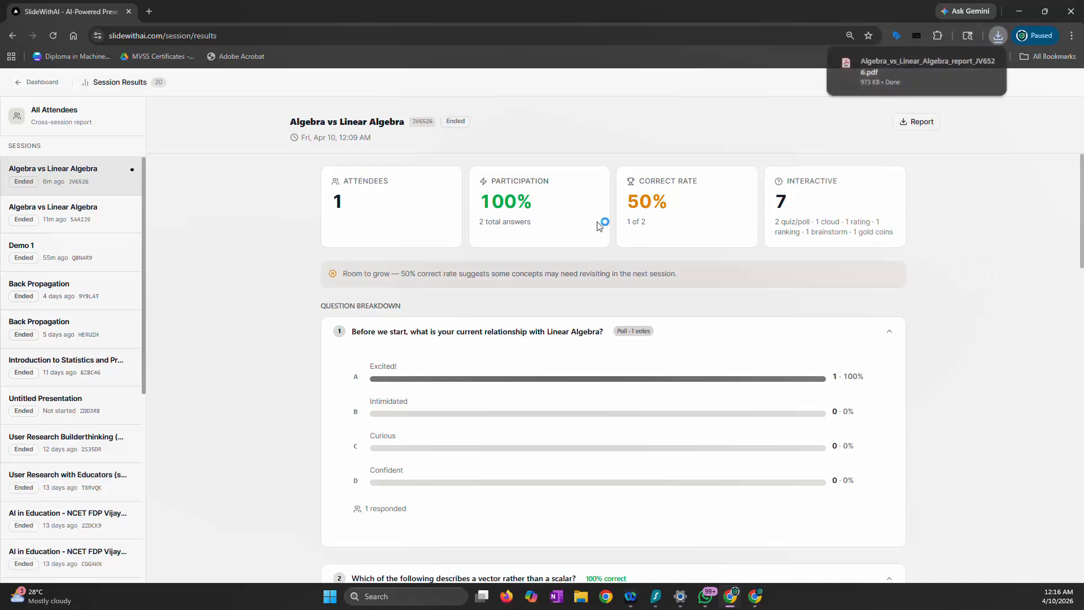
click(901, 72)
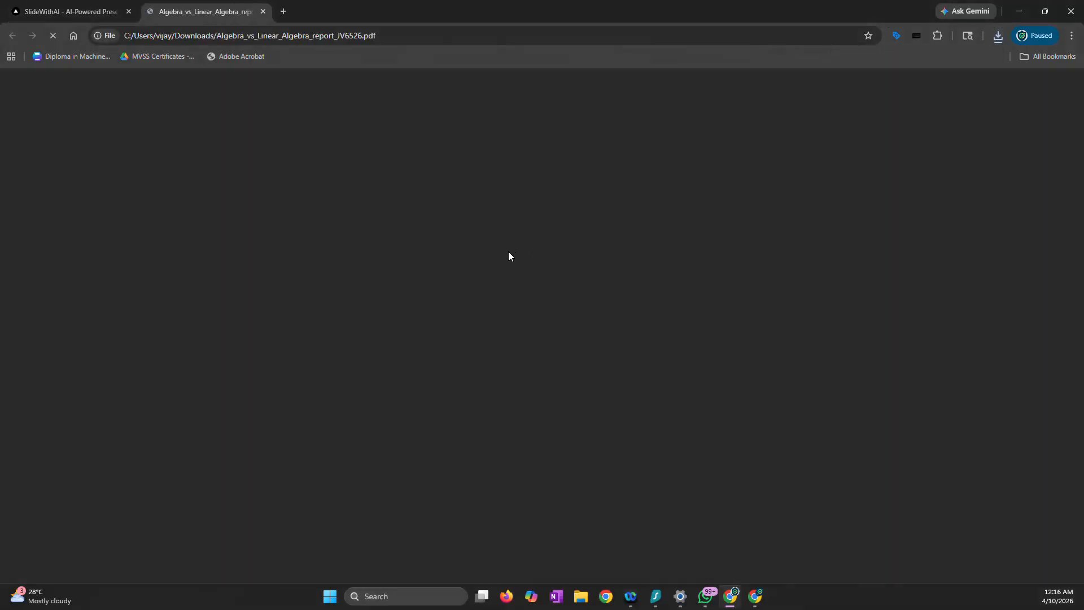
Examine the PDF report's executive summary, quiz and poll results, word cloud, rating scale and participants sections
scroll(494, 270, down, 20)
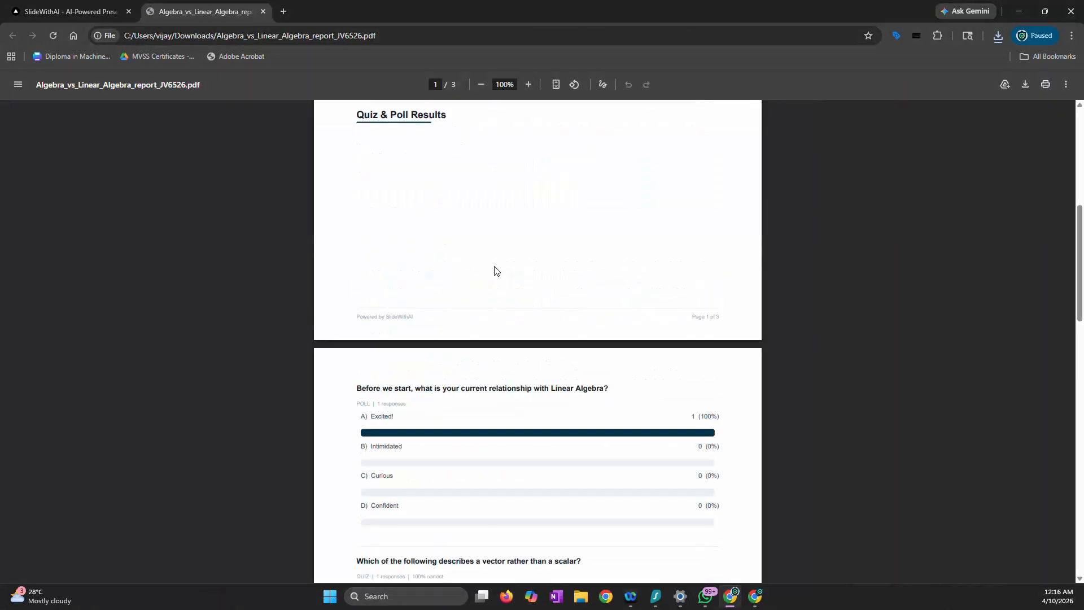
scroll(494, 270, up, 20)
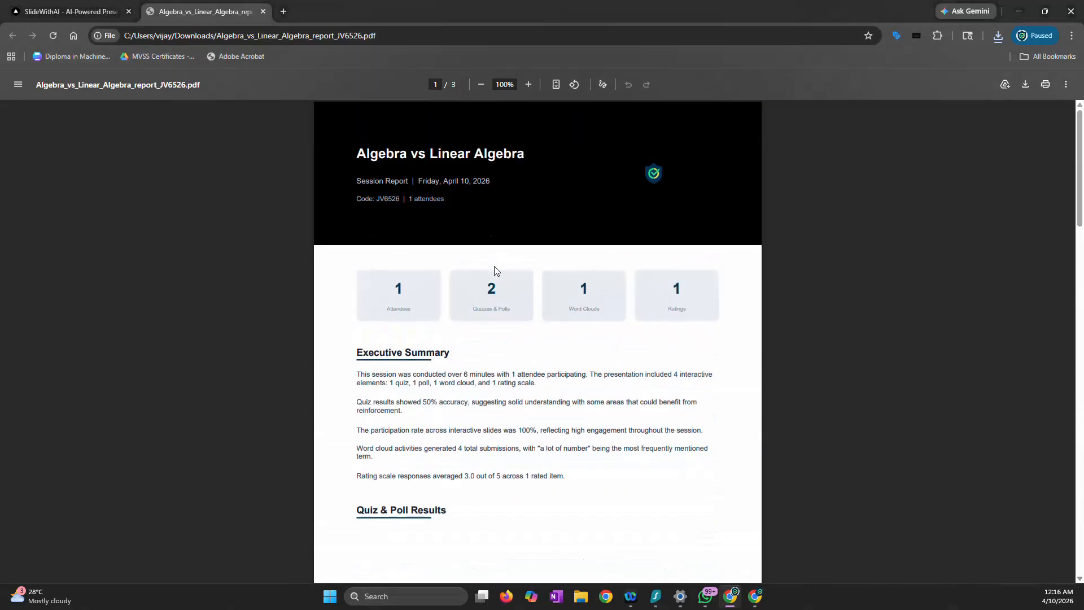
scroll(494, 271, down, 7)
scroll(494, 271, up, 7)
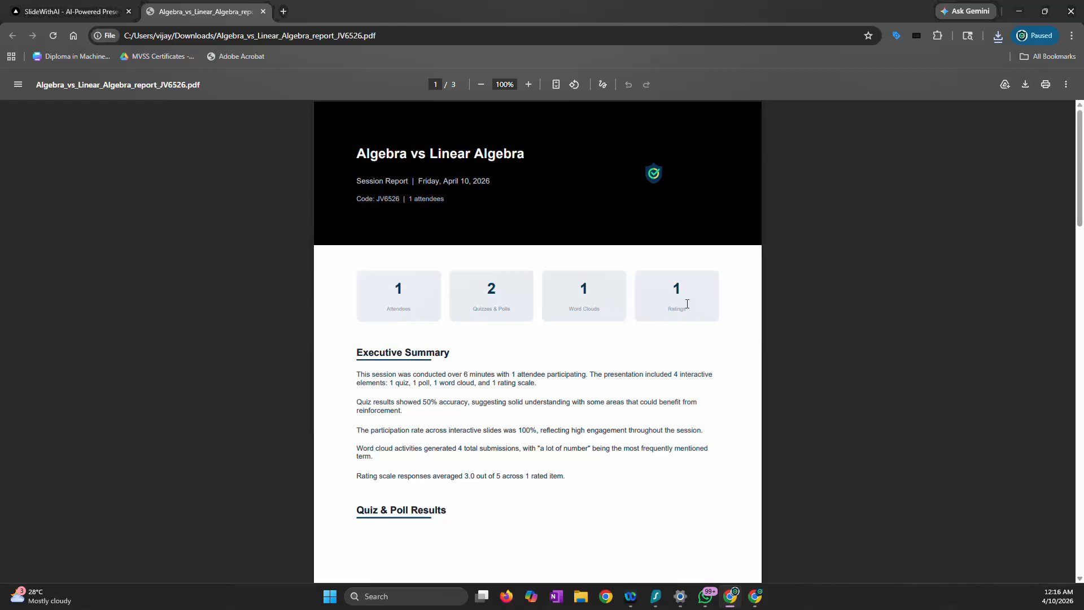
scroll(688, 304, down, 12)
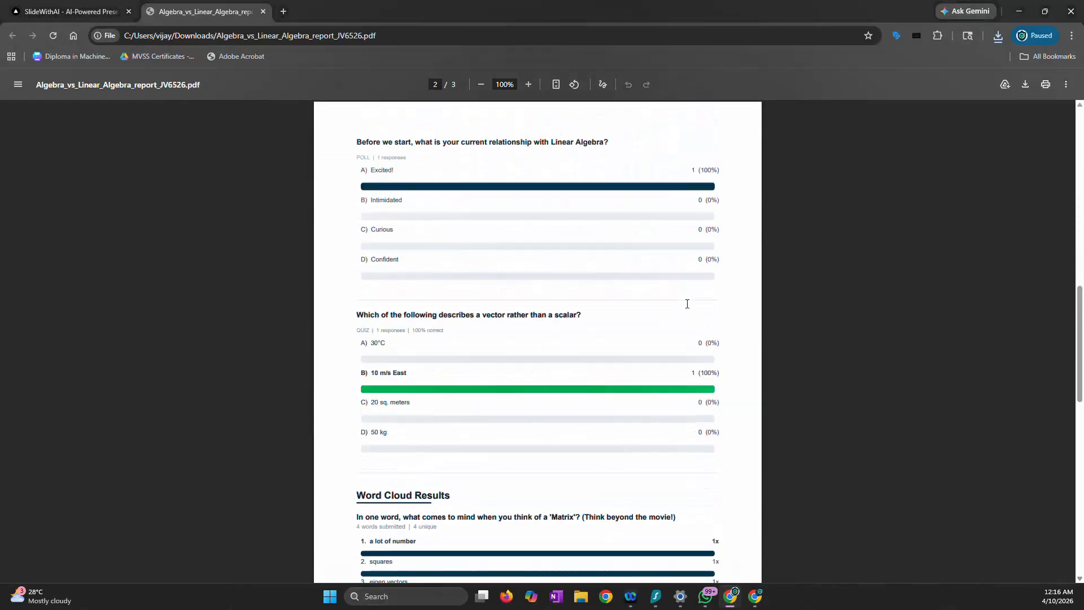
scroll(687, 303, down, 14)
scroll(688, 304, up, 6)
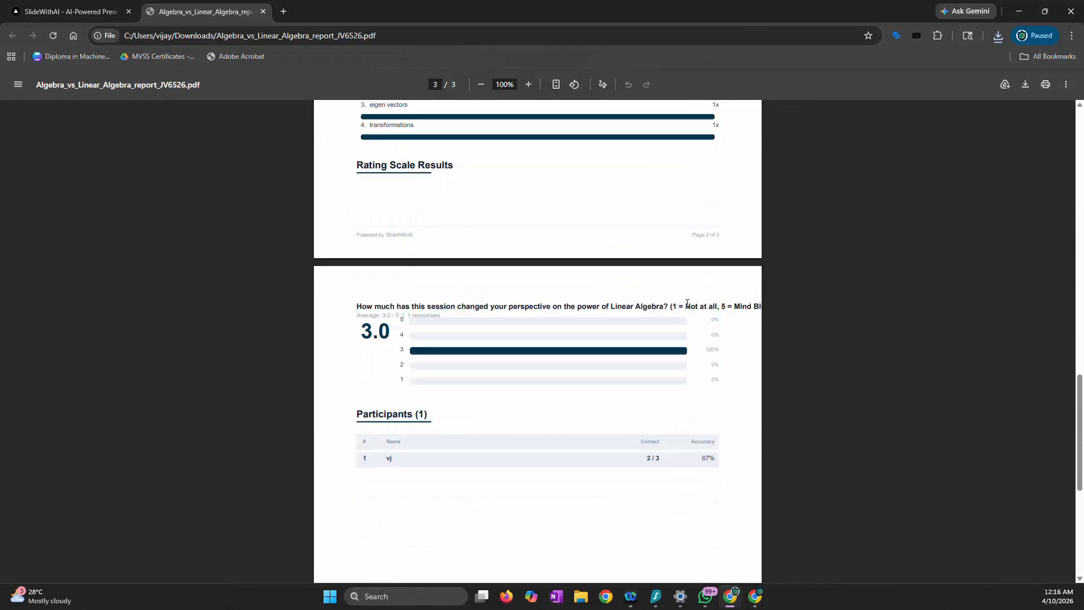
scroll(687, 304, up, 18)
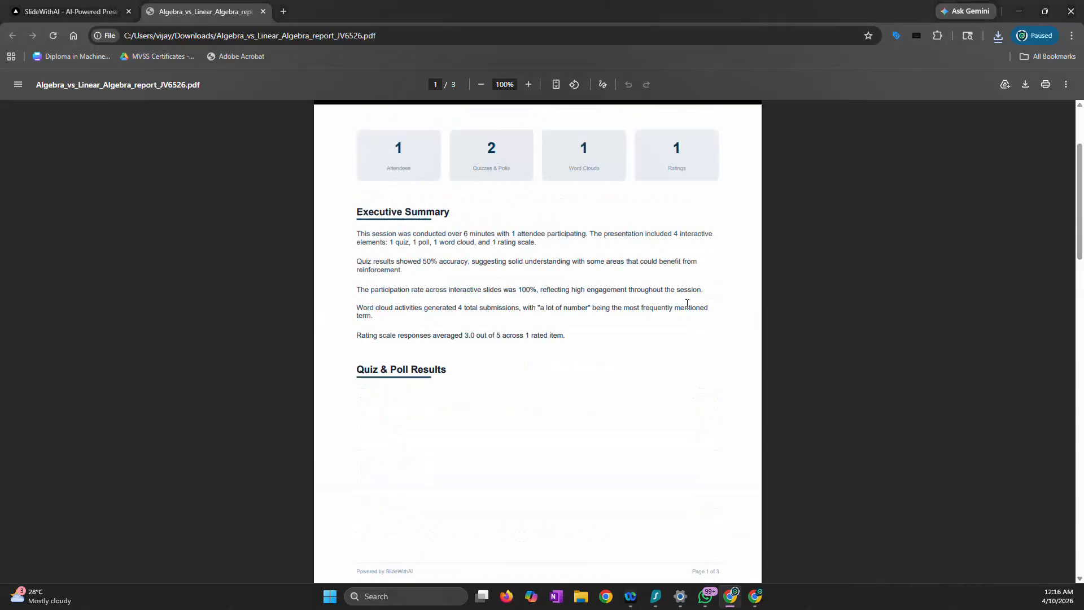
scroll(687, 304, up, 3)
scroll(687, 304, down, 3)
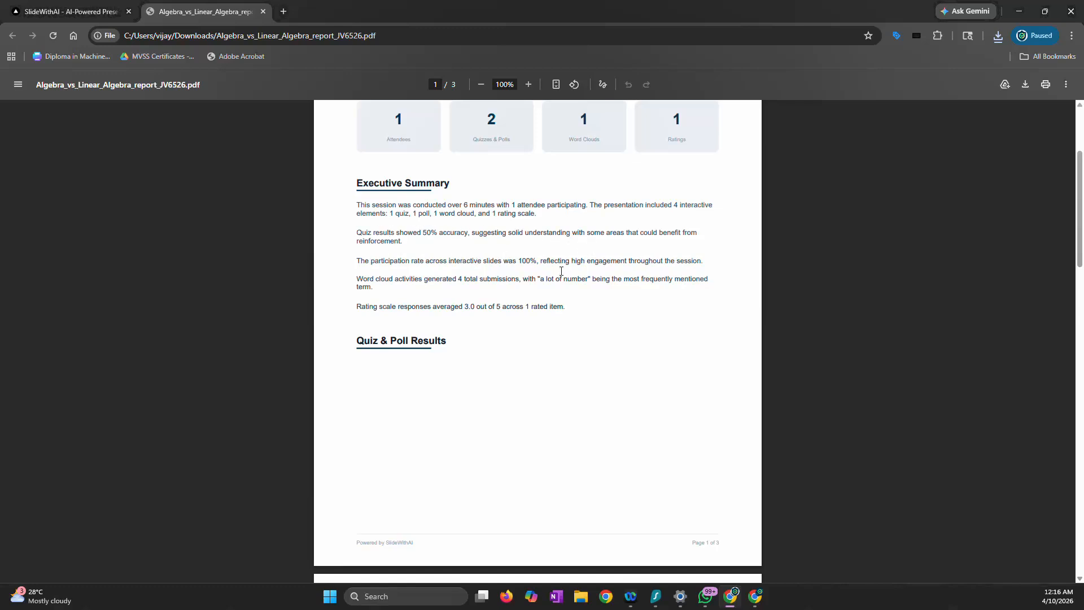
scroll(495, 274, down, 4)
scroll(495, 273, up, 3)
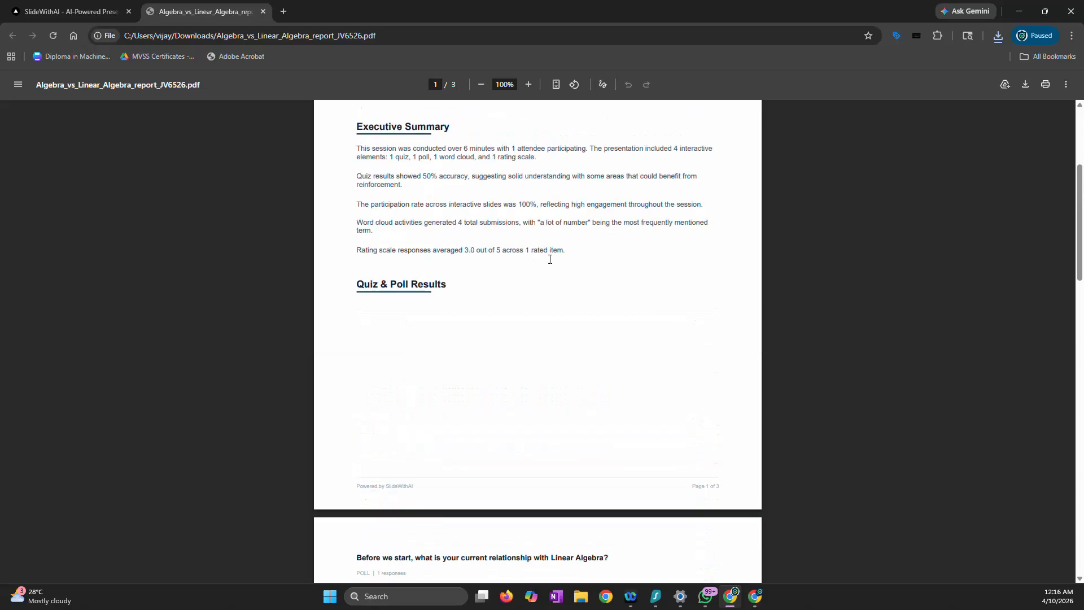
scroll(550, 259, down, 9)
scroll(520, 247, up, 12)
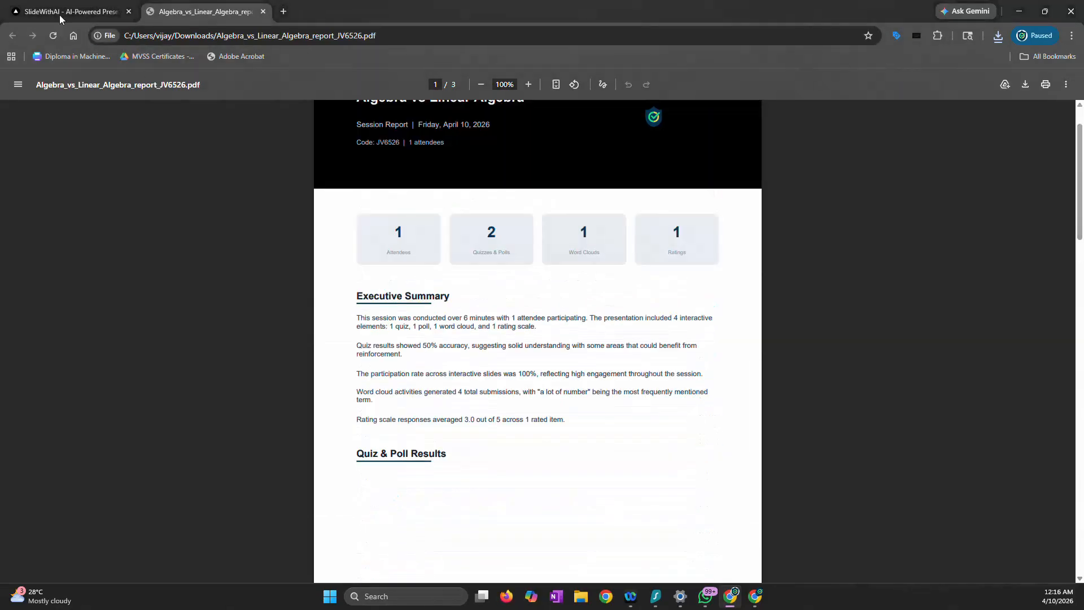
Reopen the "Algebra vs Linear Algebra" presentation from the SlideWithAI dashboard and open its AI Assistant chat
click(59, 15)
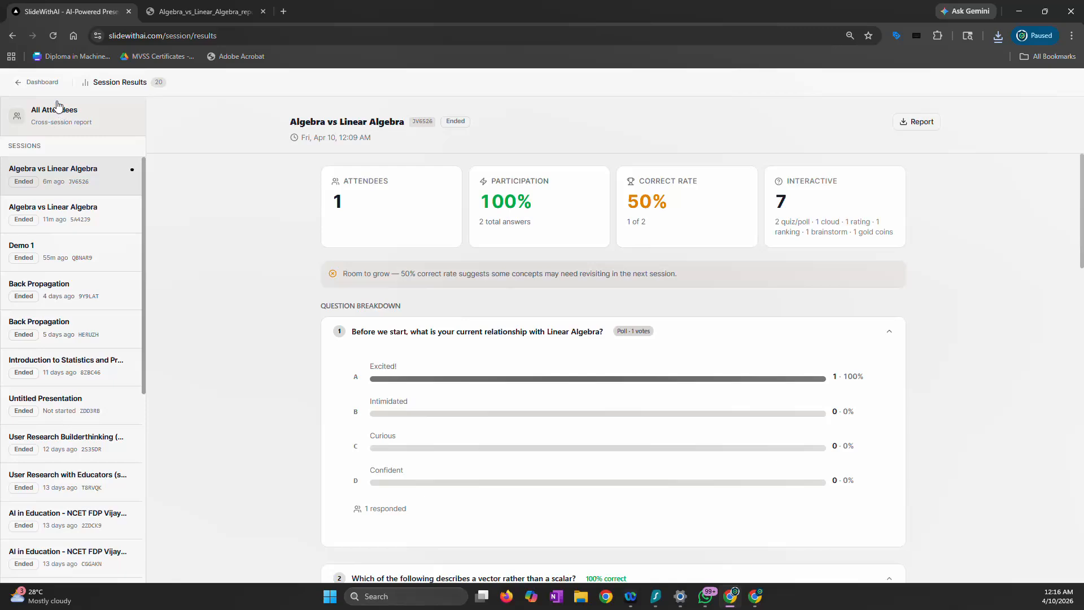
click(41, 82)
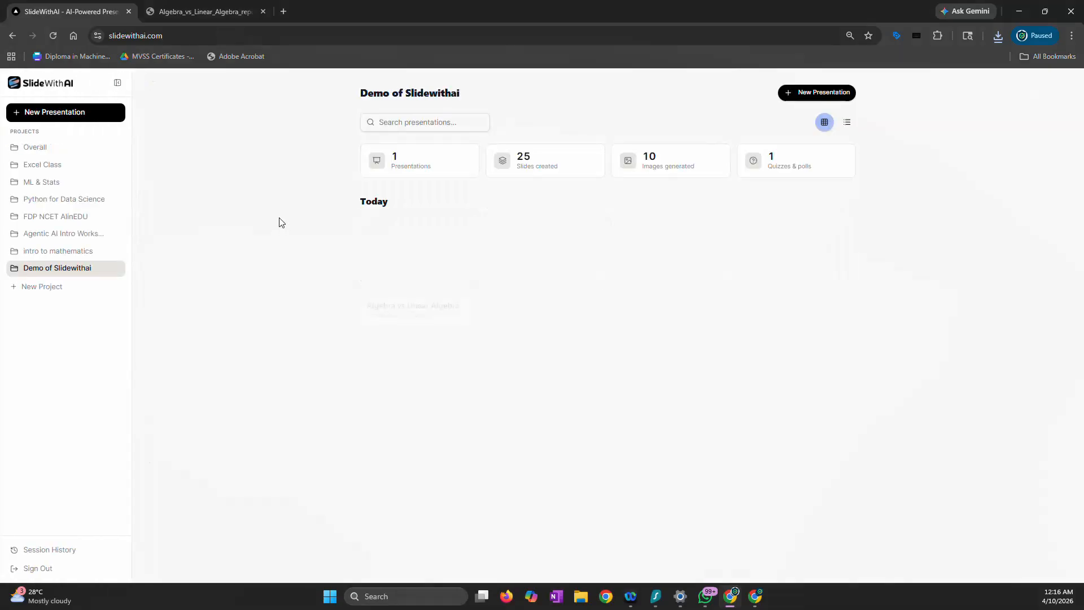
click(419, 248)
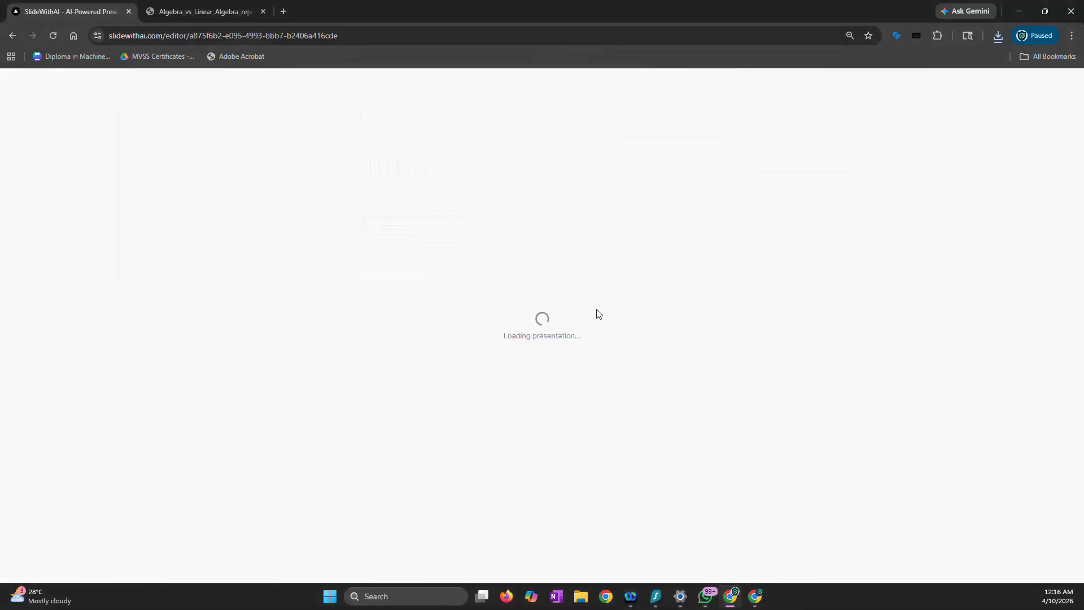
scroll(578, 297, down, 5)
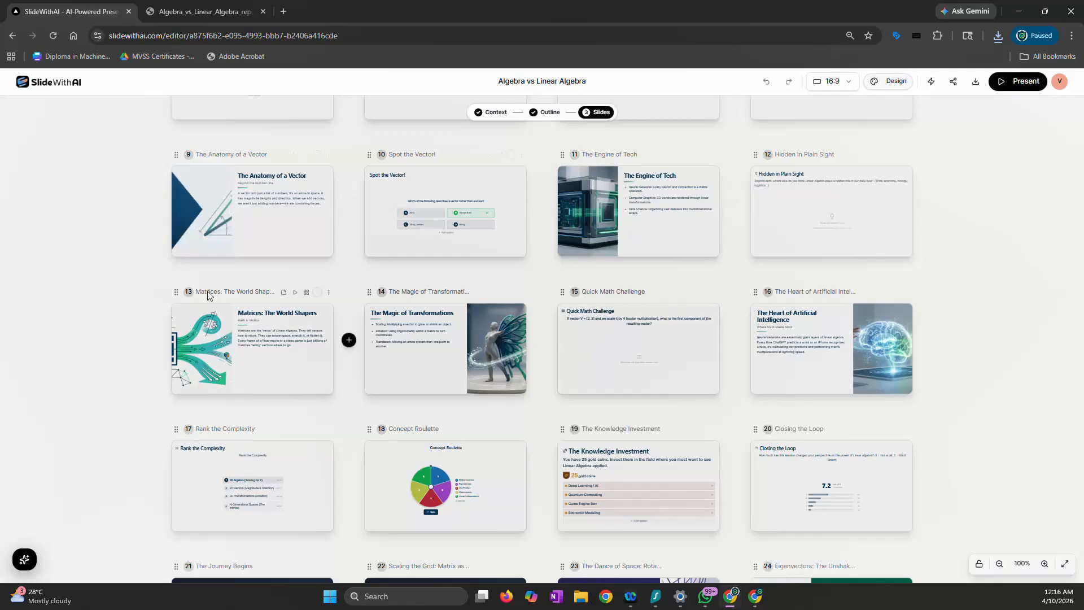
click(23, 559)
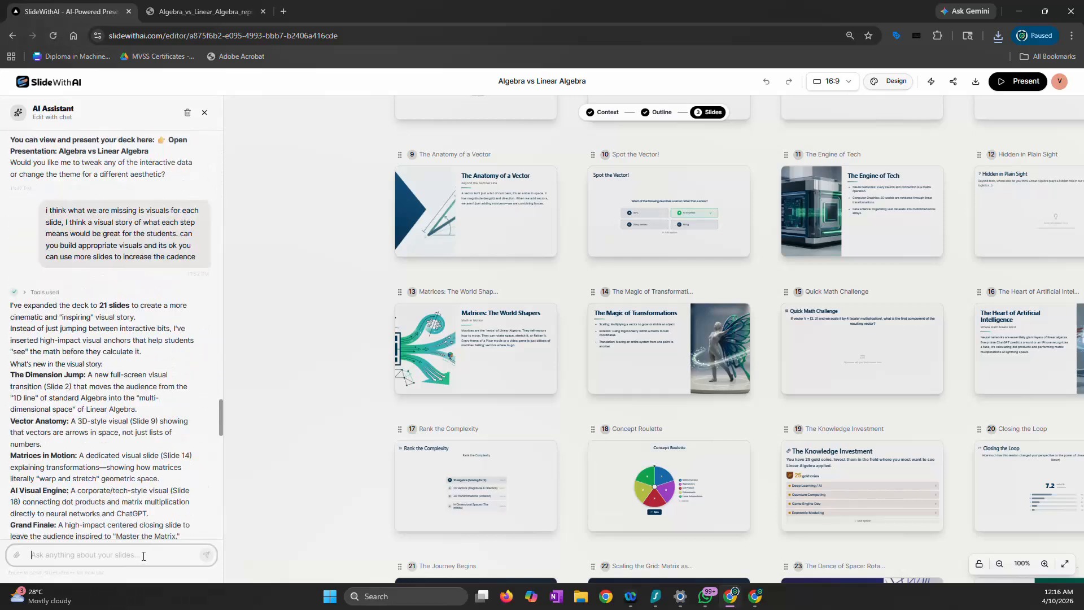
Start presenting the deck and view the speaker notes on the first four slides, up to "Algebra: The One-Dimensional World"
click(1014, 87)
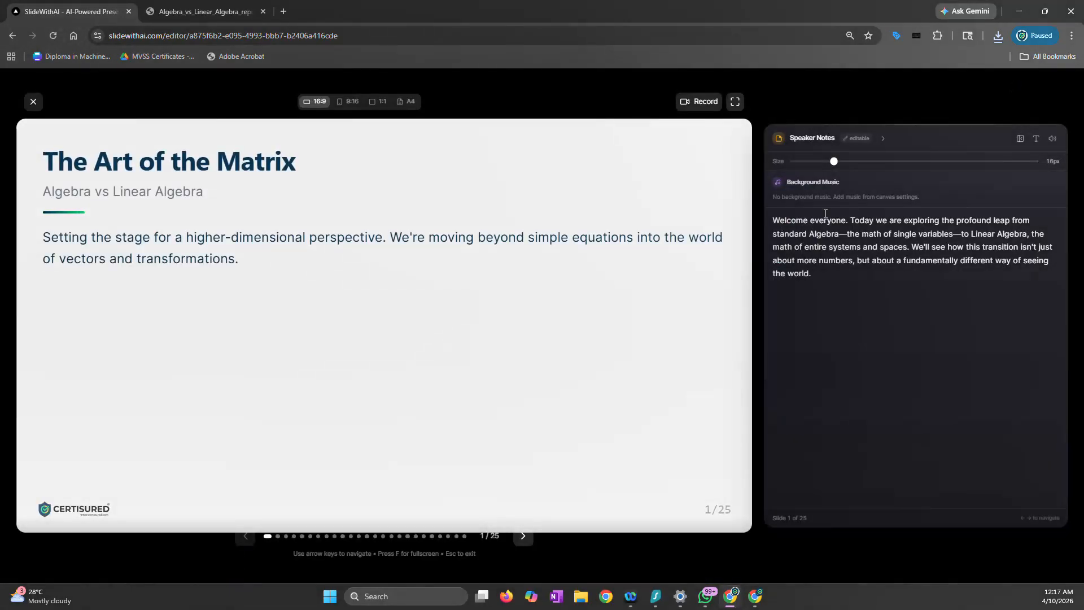
drag(772, 226, 835, 295)
click(932, 270)
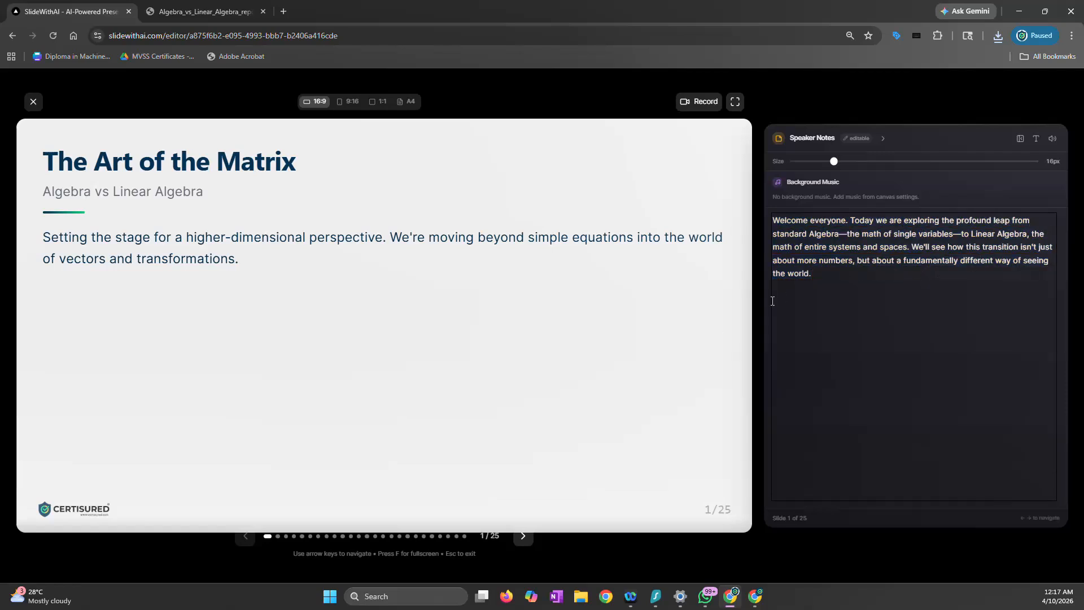
click(525, 537)
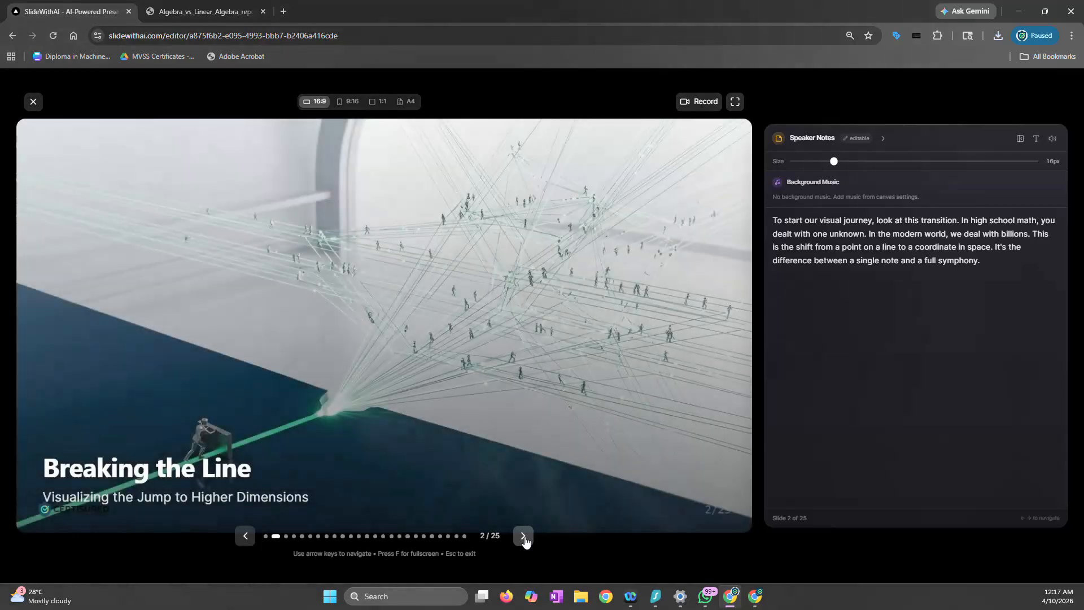
click(524, 537)
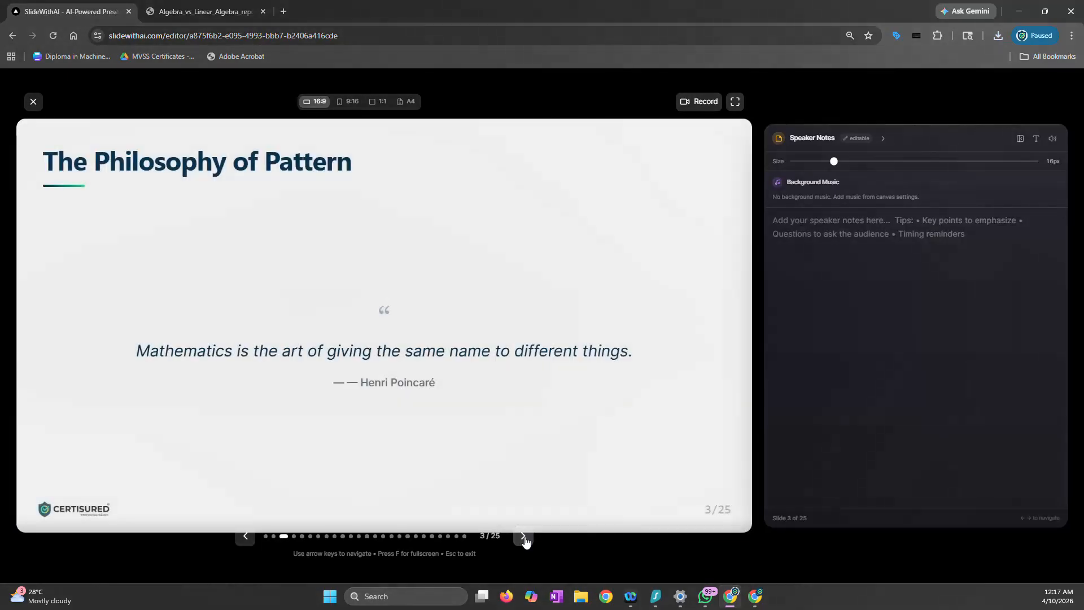
click(524, 537)
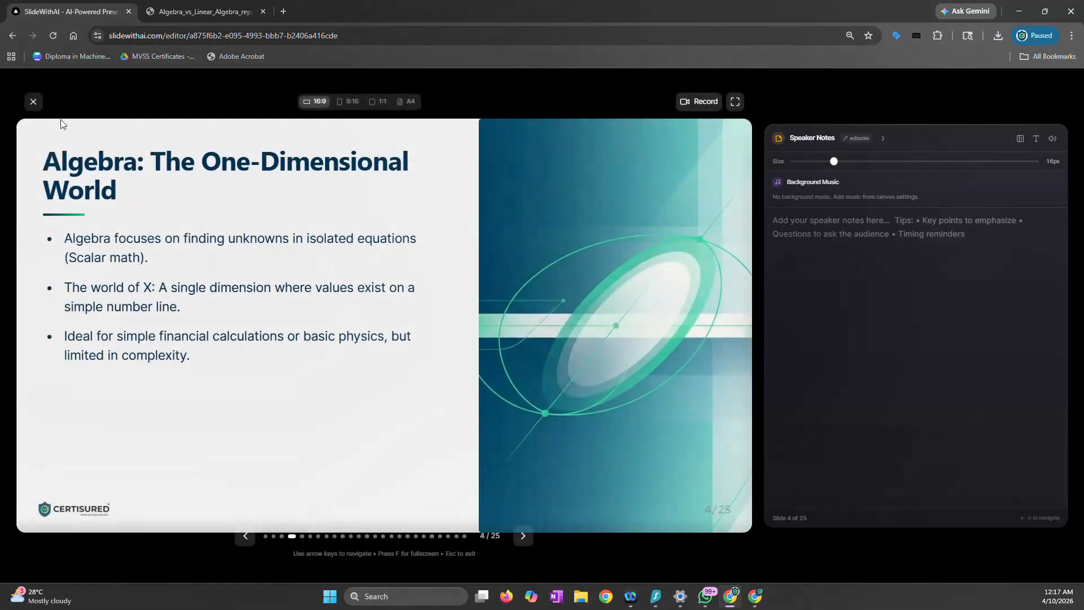
Leave the presentation and ask the AI Assistant to add short speaker notes to each slide, talking directly to the audience and in sync with the slide text
click(34, 102)
click(113, 553)
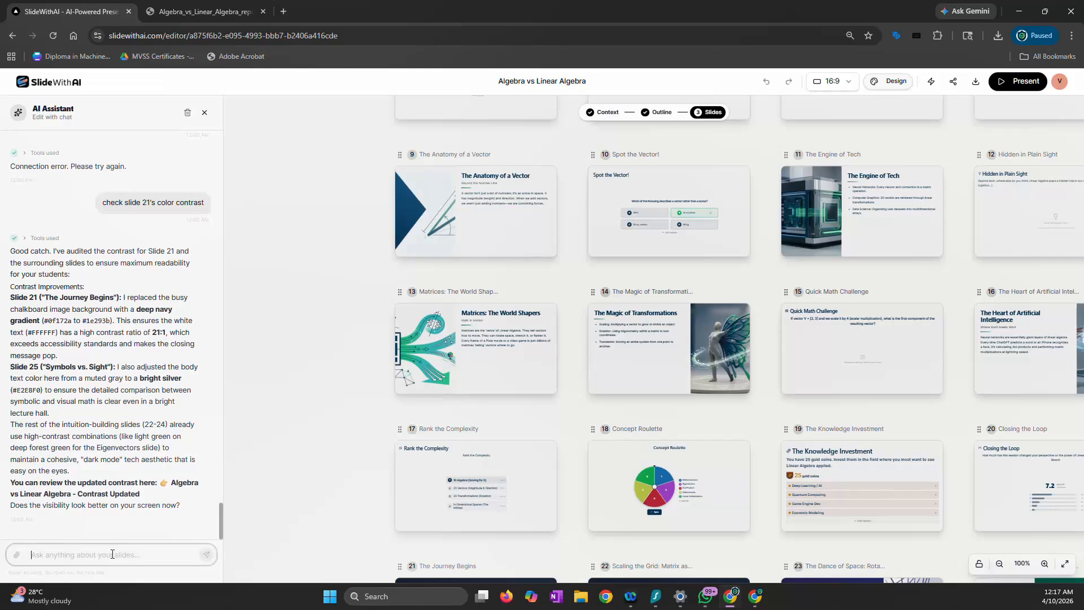
text(add spek)
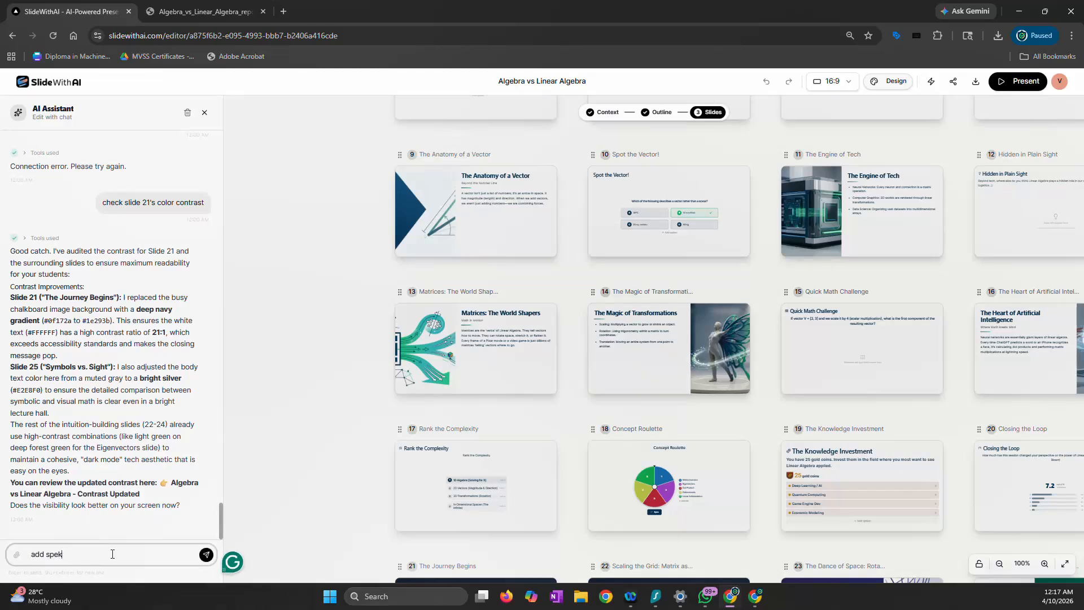
text(anotes to each slide, keep i)
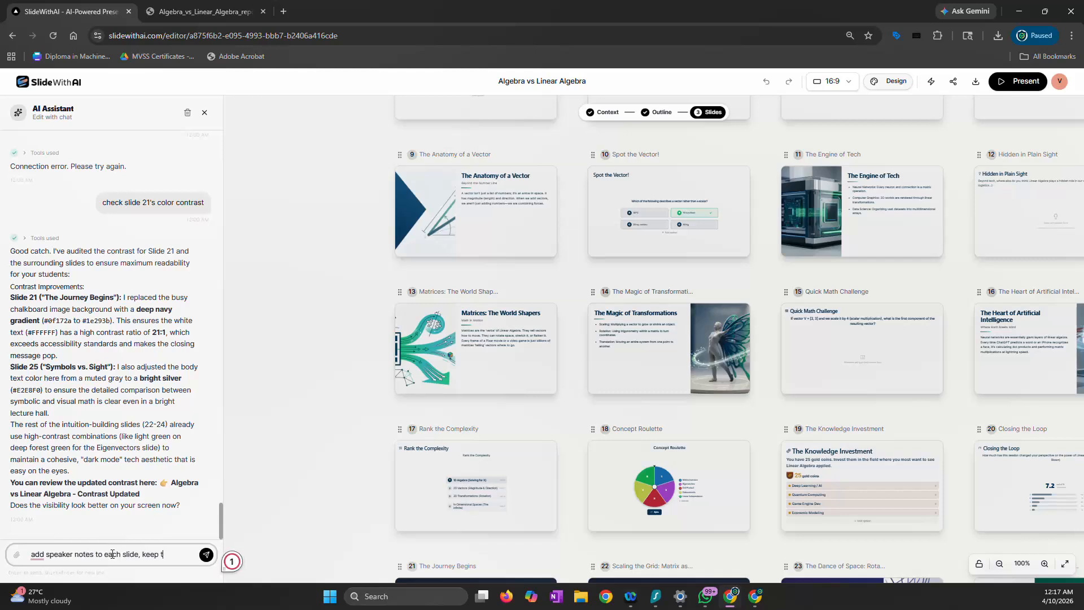
text(t short, and tal)
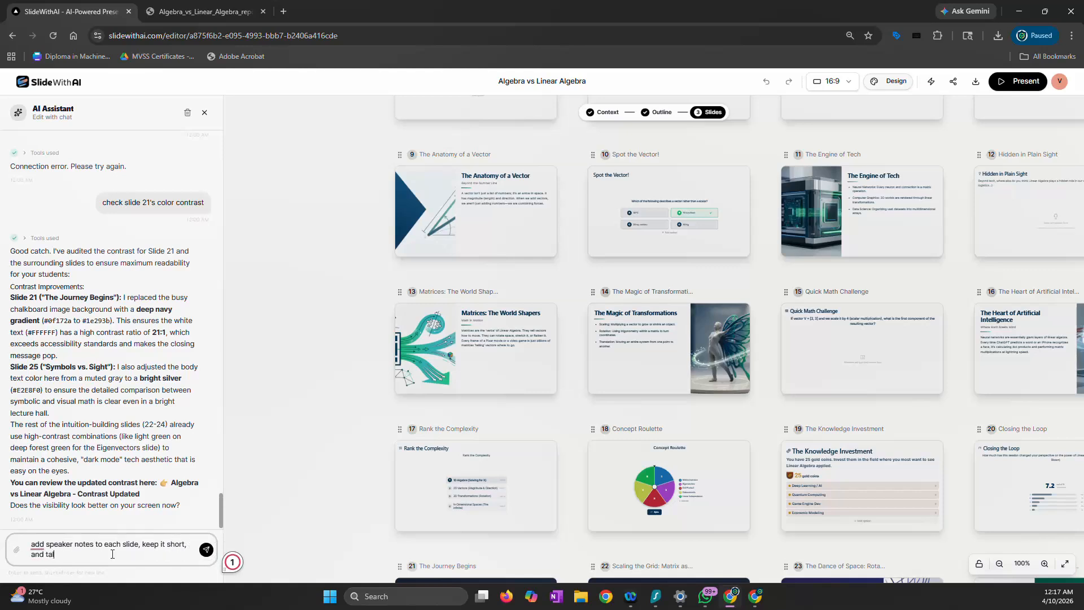
text(k directly to the audience)
key(BackSpace)
key(BackSpace)
key(BackSpace)
text(dience. m)
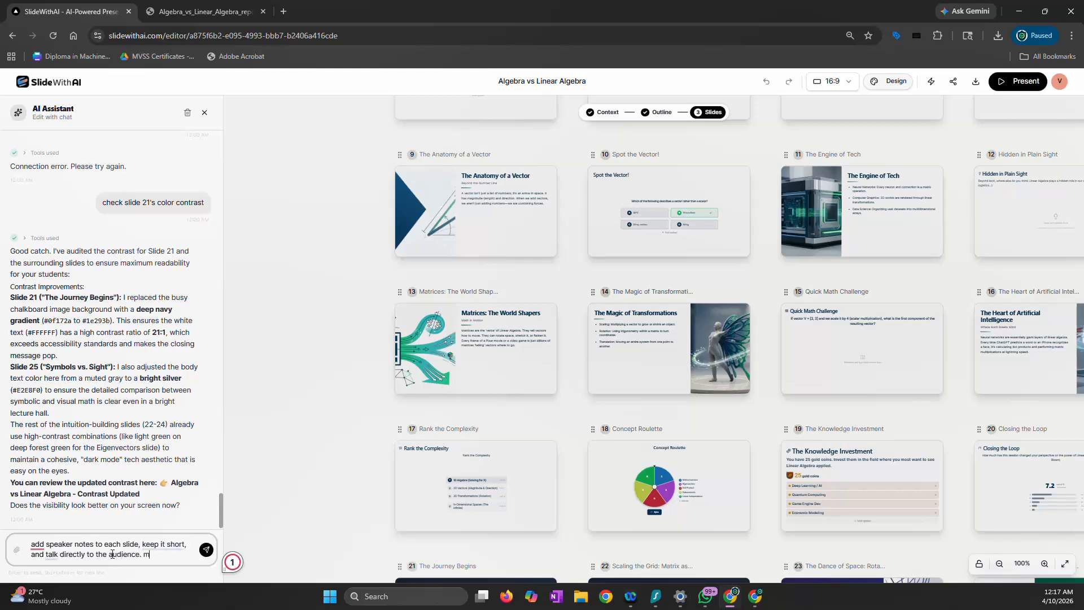
text(ake sure the notes is)
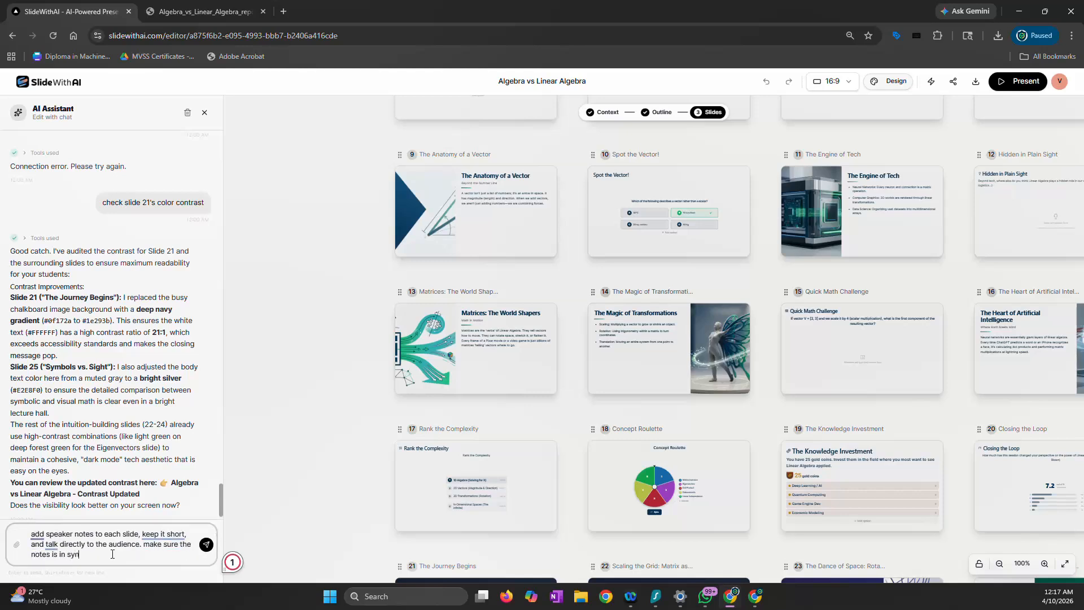
text( in sync witht the text on the slide.)
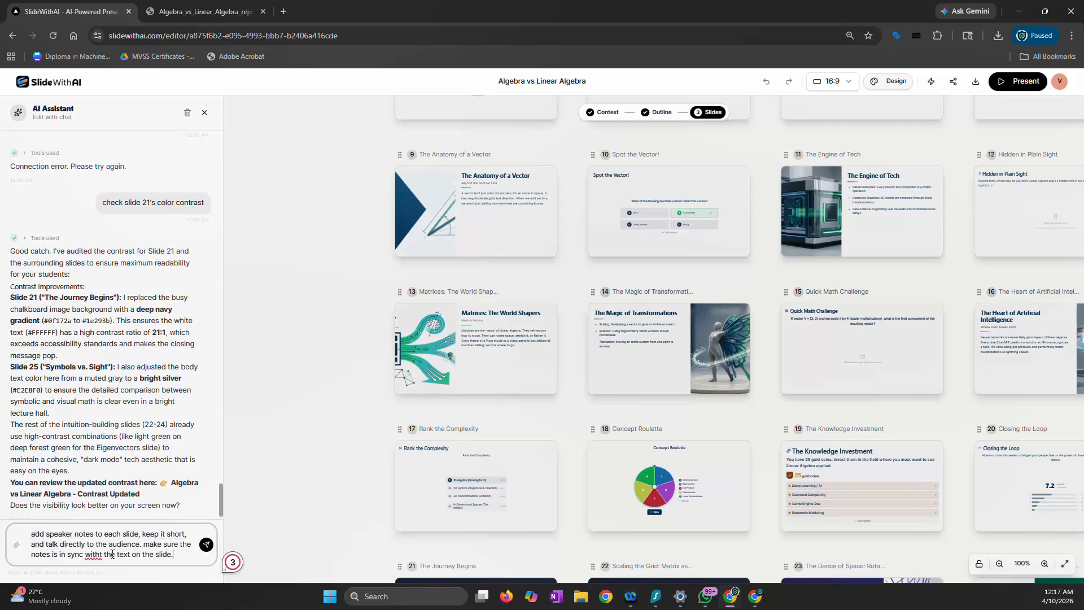
key(Return)
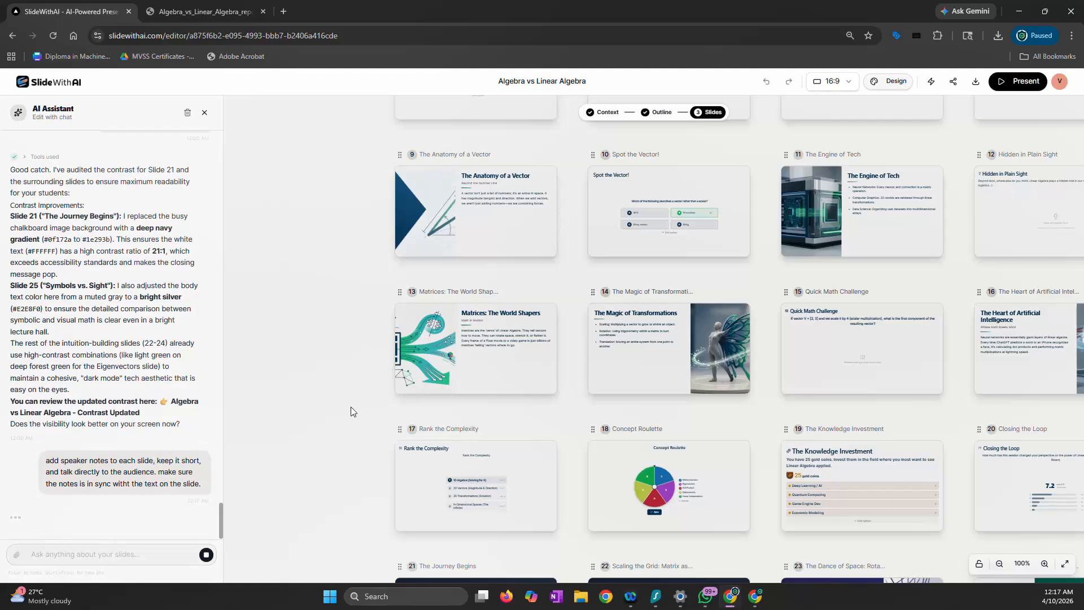
scroll(351, 397, down, 1)
ctrl+scroll(351, 398, down, 5)
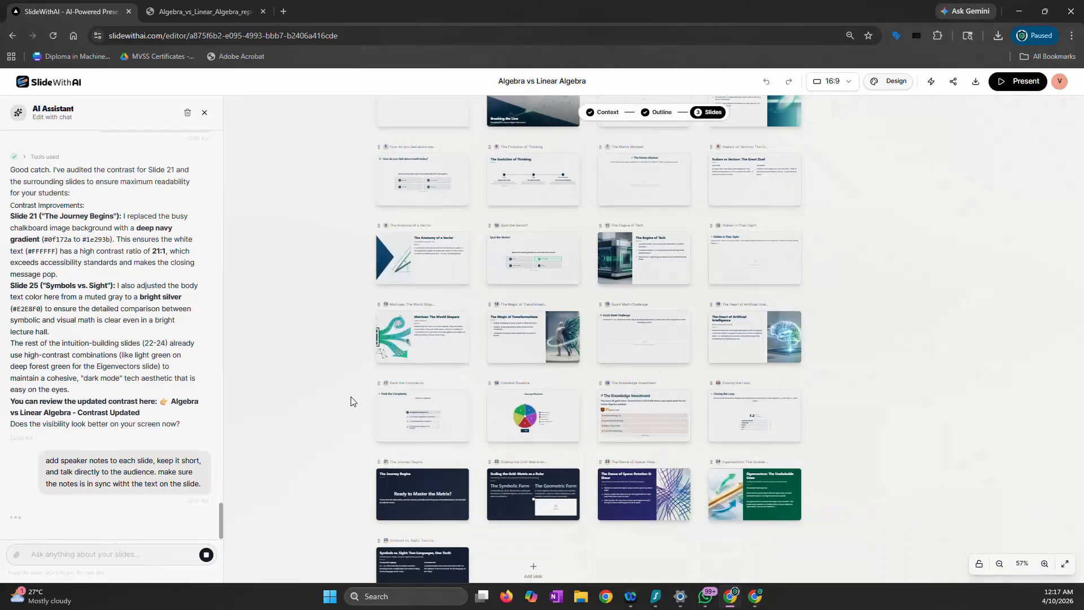
scroll(351, 402, up, 3)
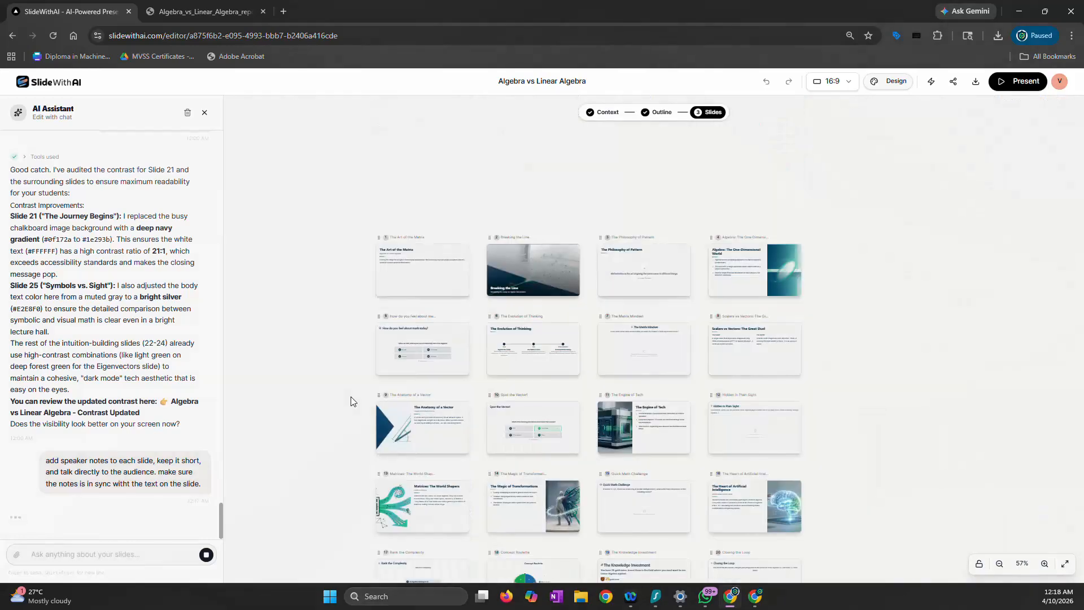
scroll(351, 402, down, 2)
scroll(350, 402, up, 2)
scroll(352, 401, down, 1)
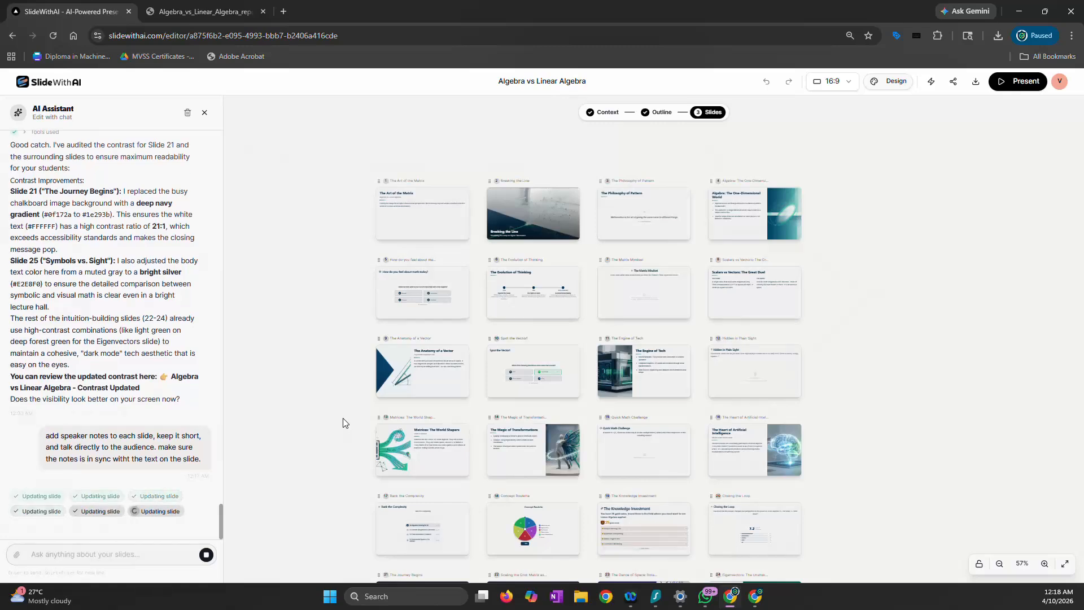
scroll(341, 418, up, 10)
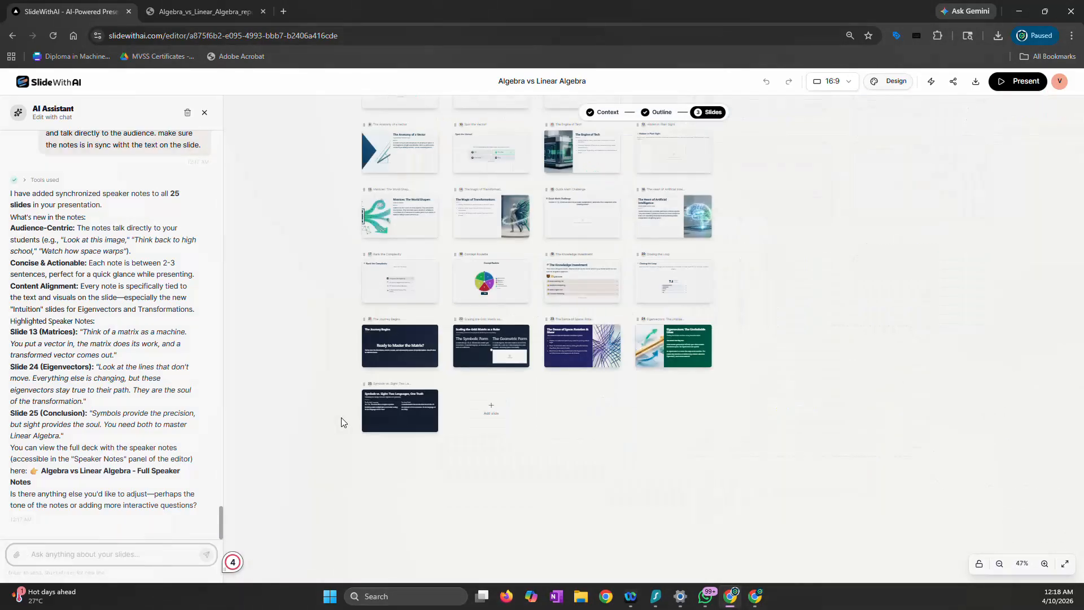
Present the deck, review the generated speaker notes on the first five slides up to "How do you feel about math today?", and exit
click(1019, 85)
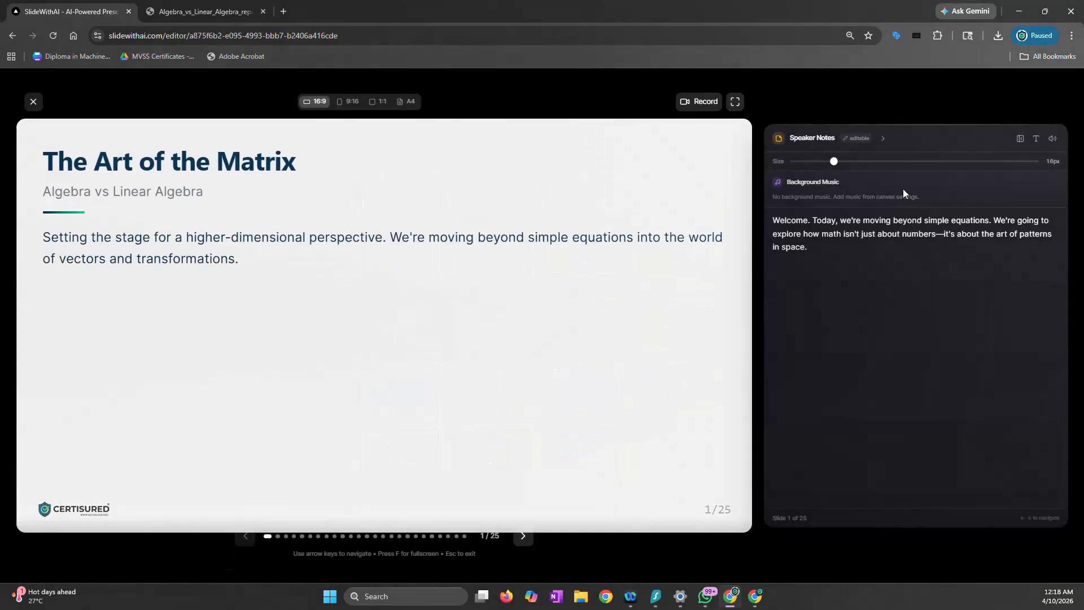
key(Right)
key(Right)
key(Right)
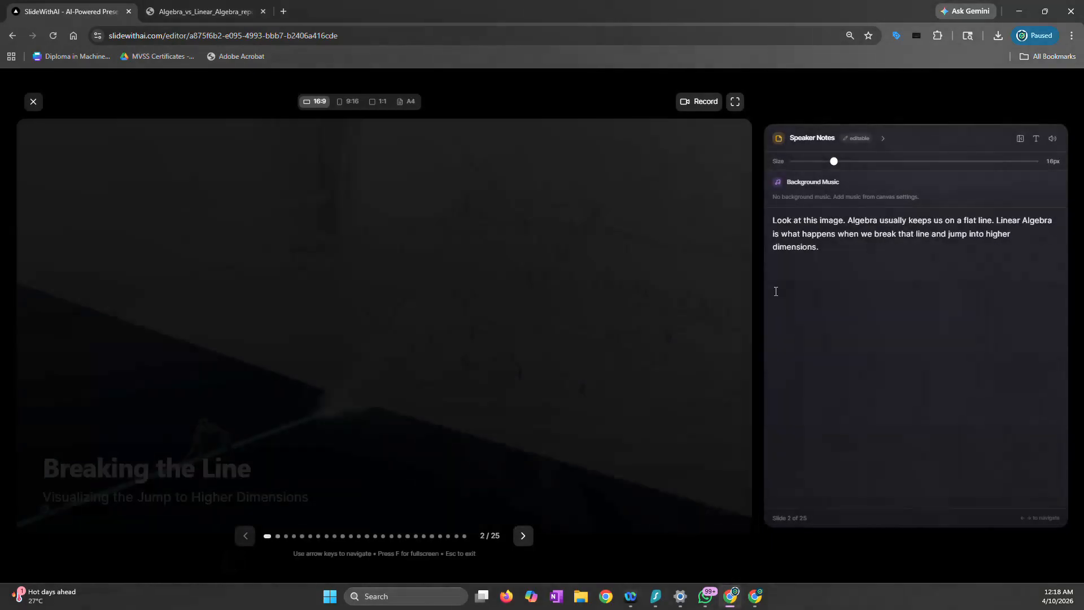
key(Right)
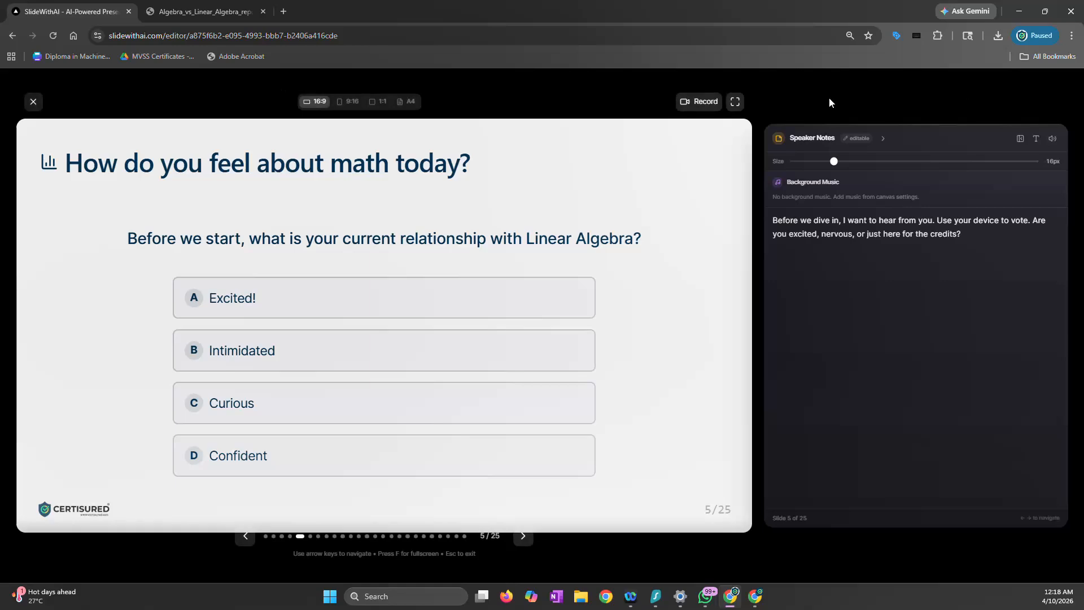
click(33, 102)
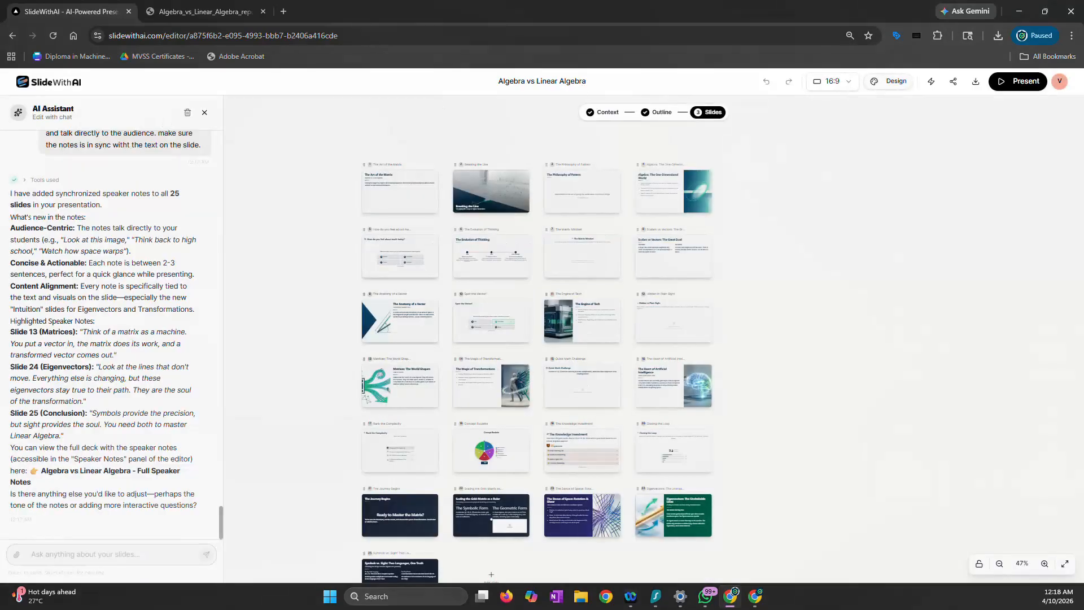
Start presenting the deck again from "The Art of the Matrix" and open its recording mode
click(1018, 81)
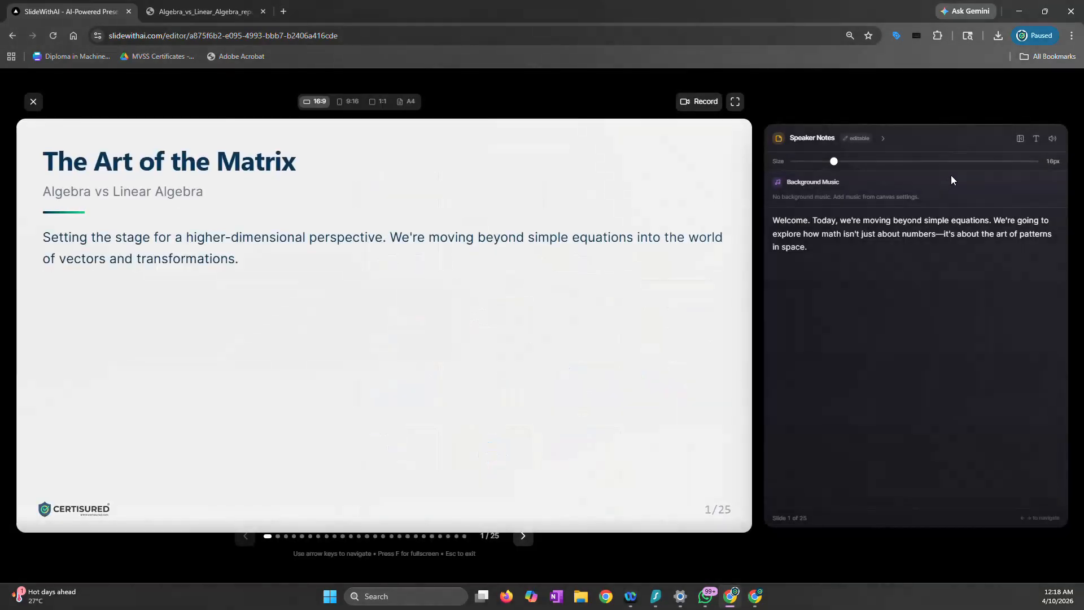
click(702, 106)
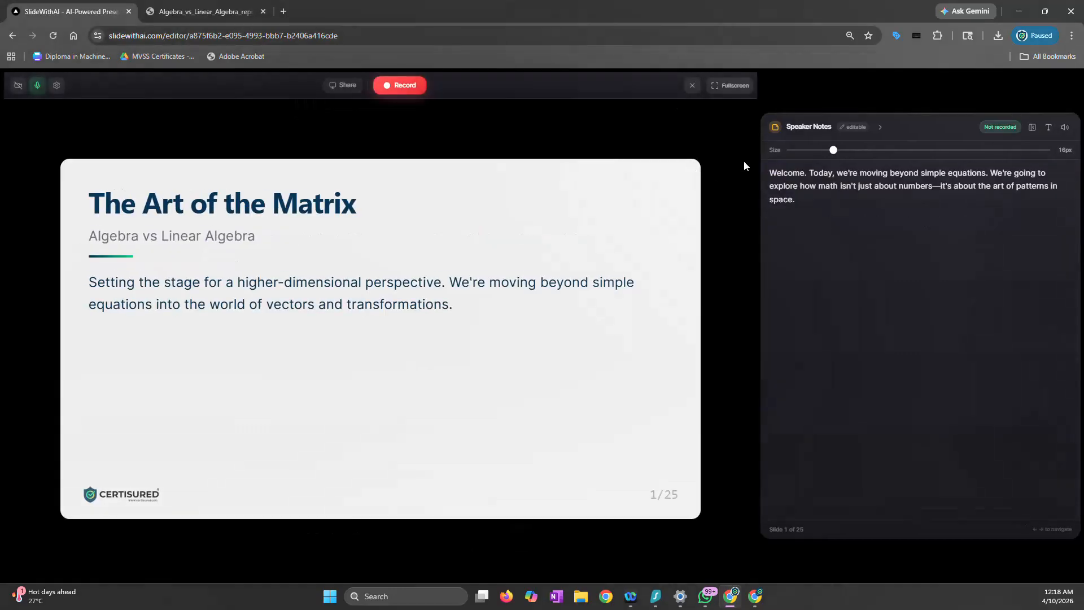
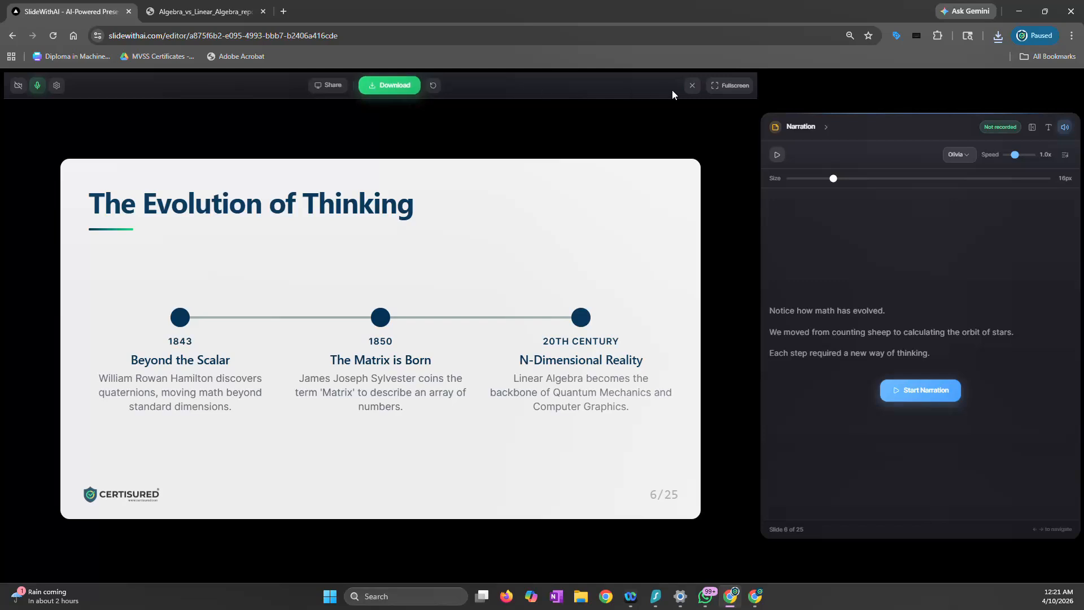
Leave recording mode, switch the presented slides to 1:1 format, and advance to "The Matrix Mindset" with its narration stopped
click(693, 85)
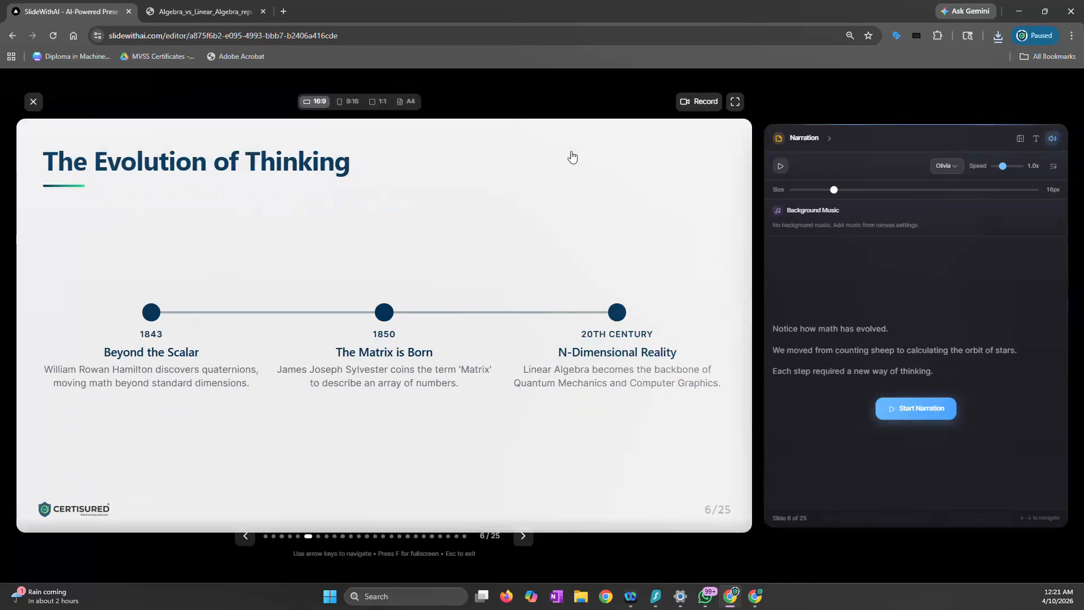
click(383, 109)
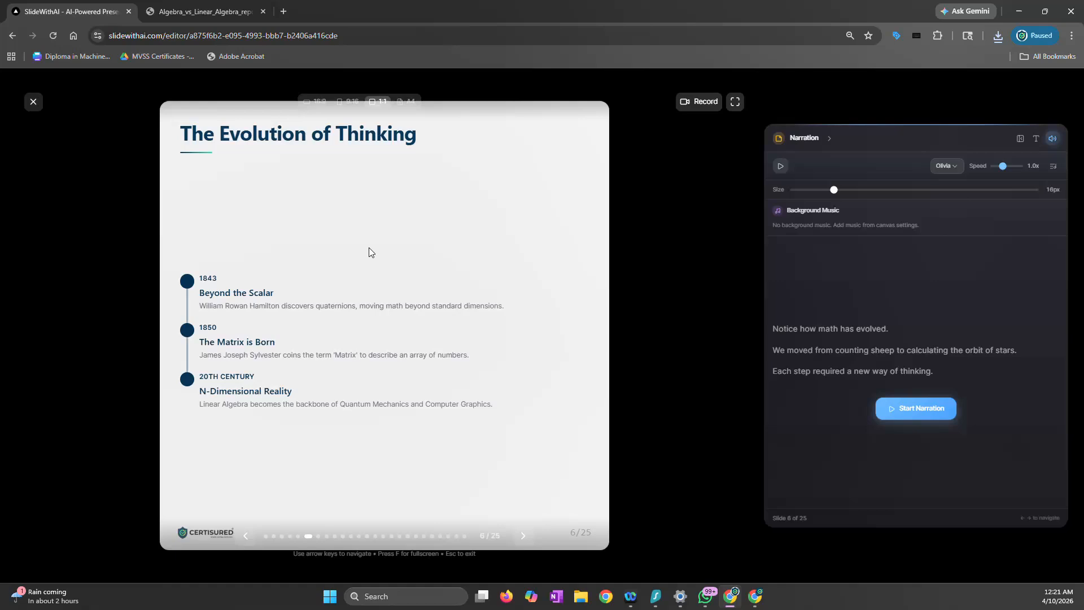
key(Right)
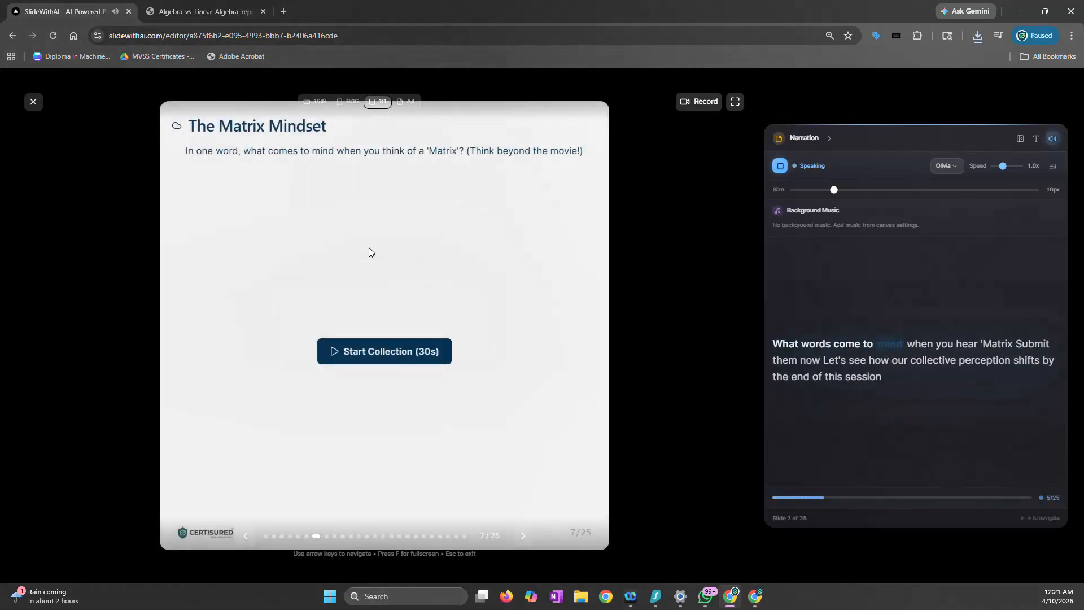
click(779, 166)
Record a short clip of "The Matrix Mindset" in 1:1 format by sharing this tab, and exit the presentation after stopping the recording
click(699, 101)
click(406, 87)
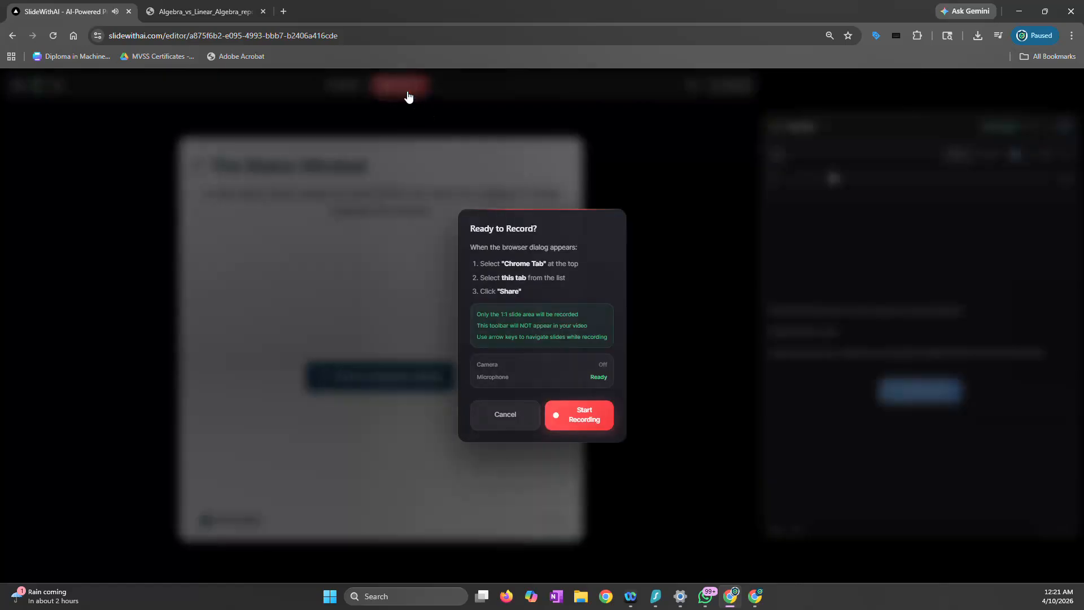
click(596, 420)
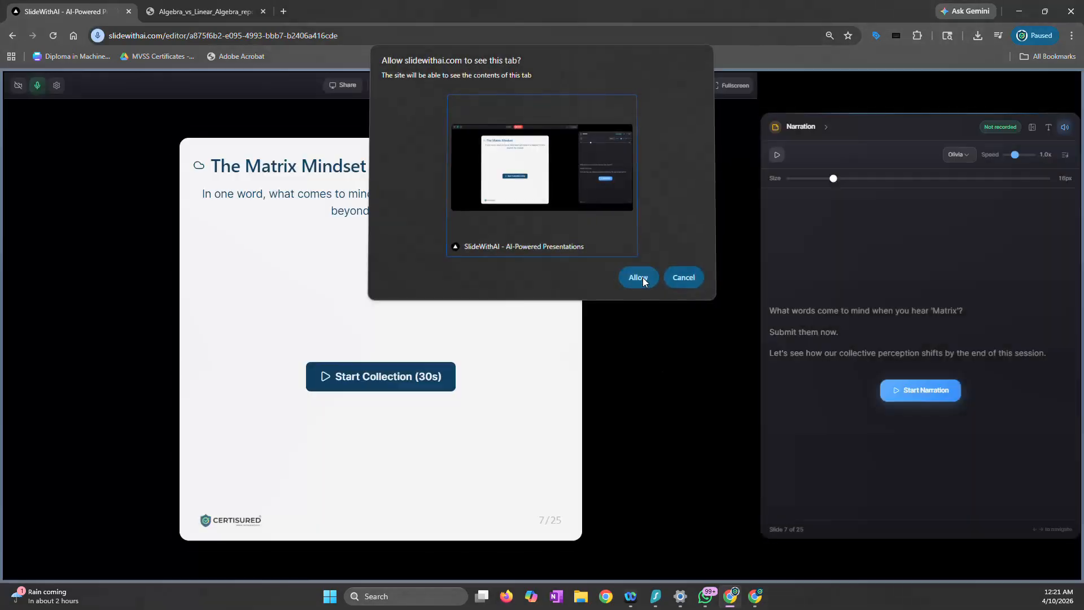
click(638, 276)
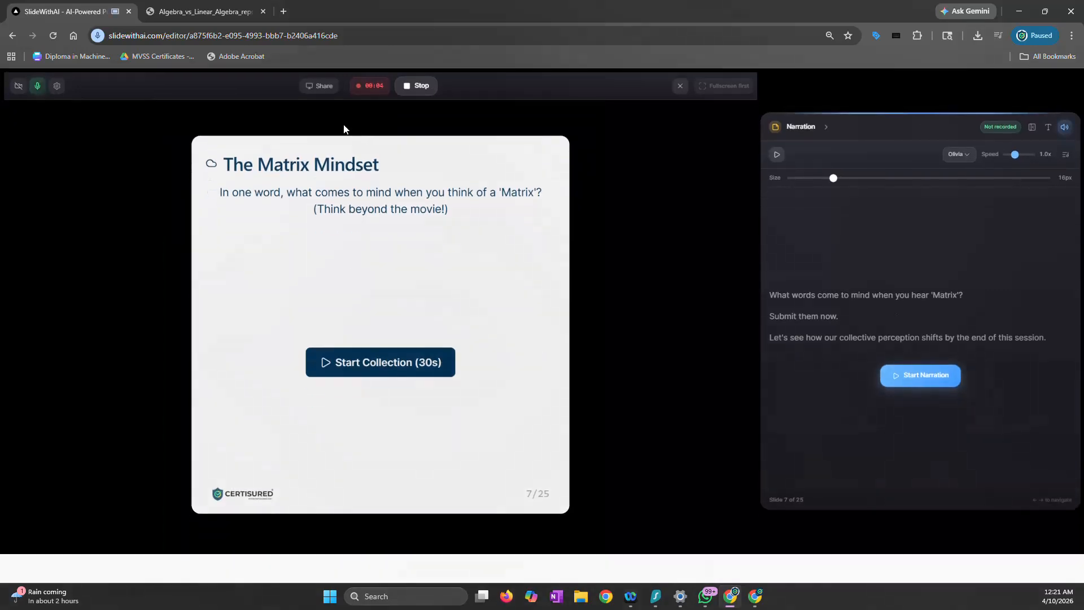
click(434, 86)
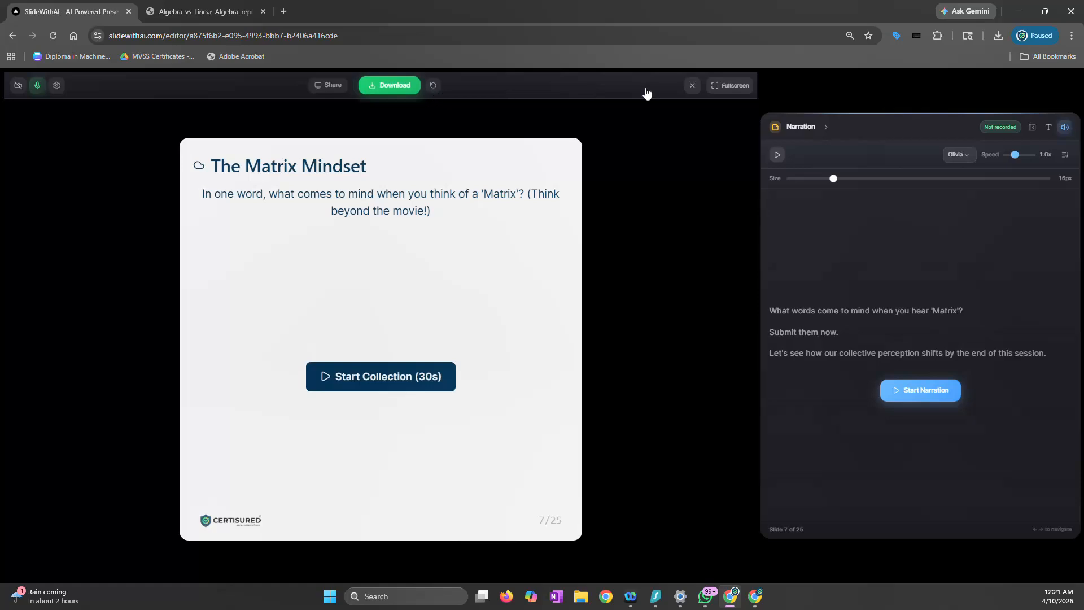
click(691, 86)
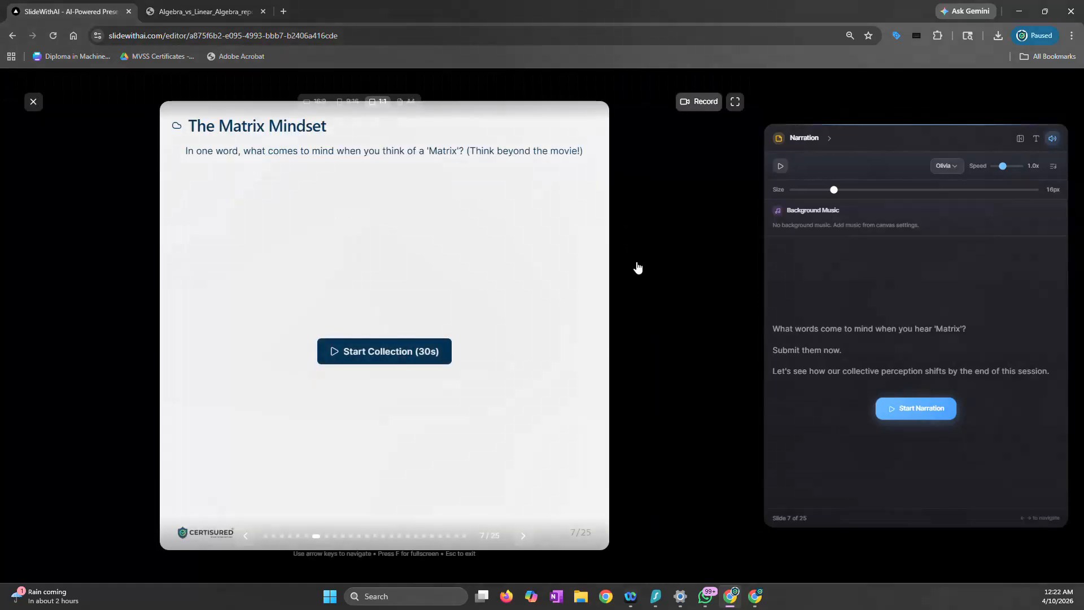
click(31, 102)
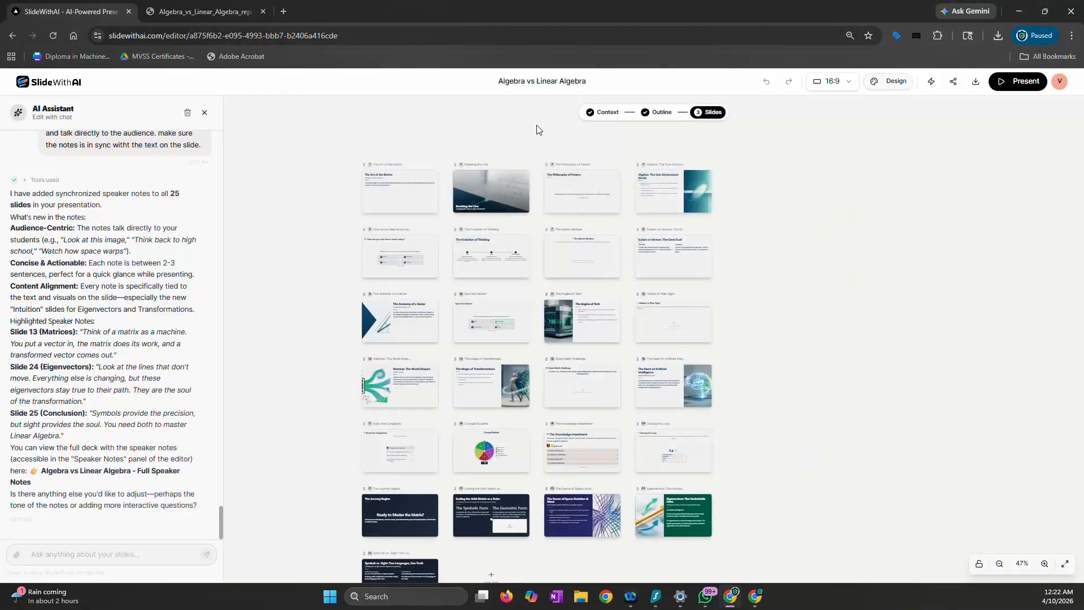
Present the deck in 9:16 format, view the first five slides up to "How do you feel about math today?", and exit
click(1017, 81)
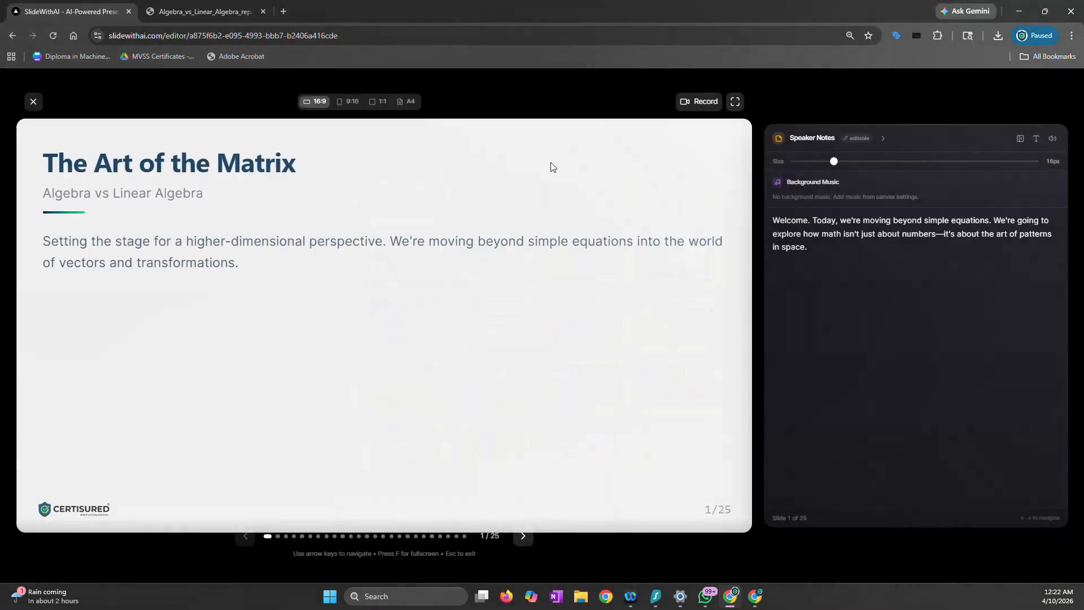
click(352, 103)
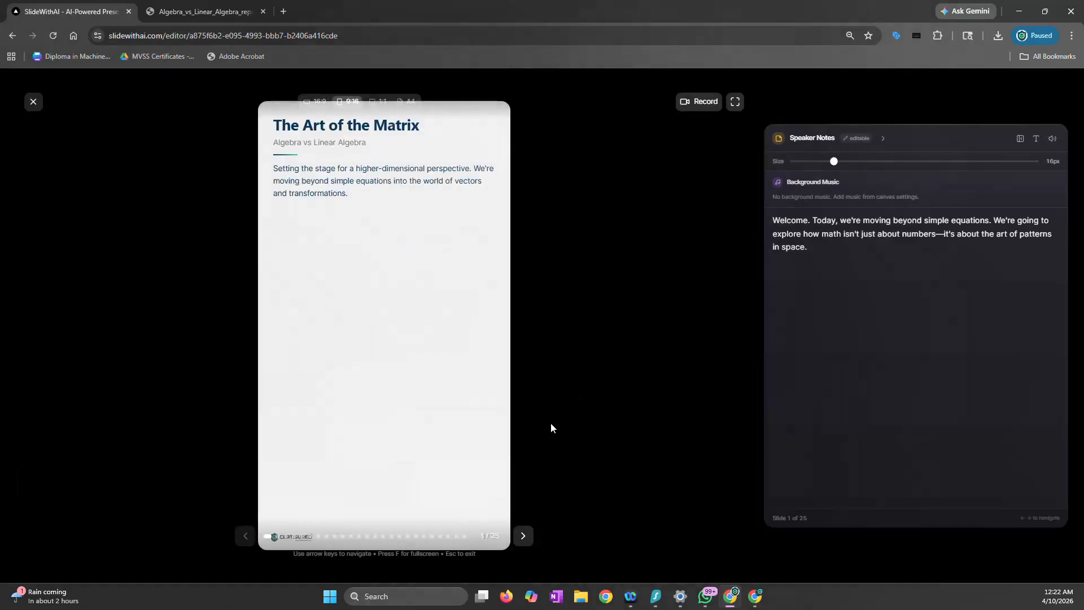
click(523, 536)
click(524, 537)
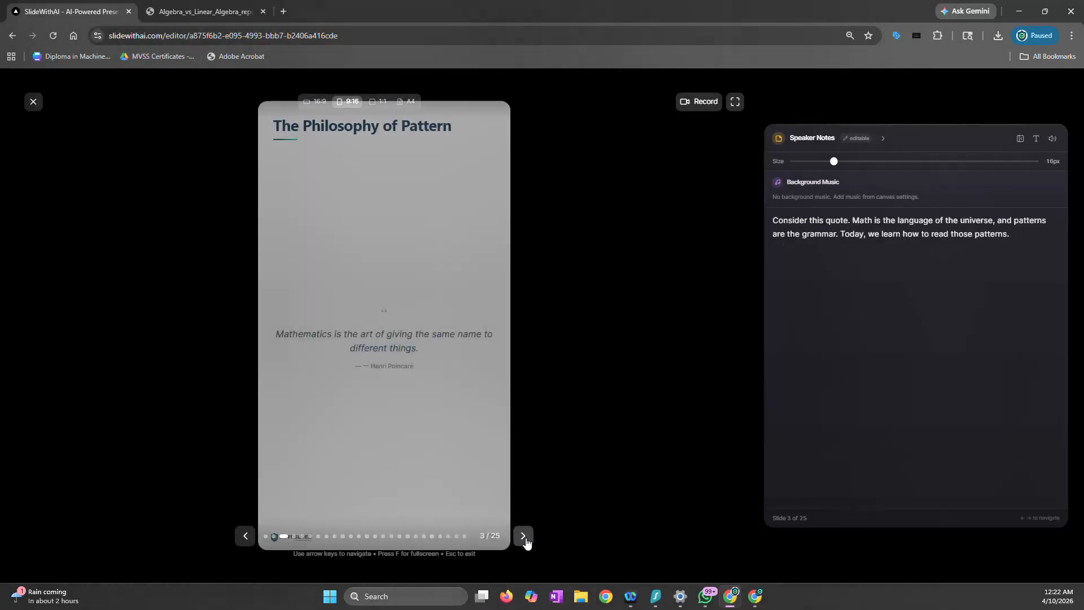
click(524, 537)
click(523, 537)
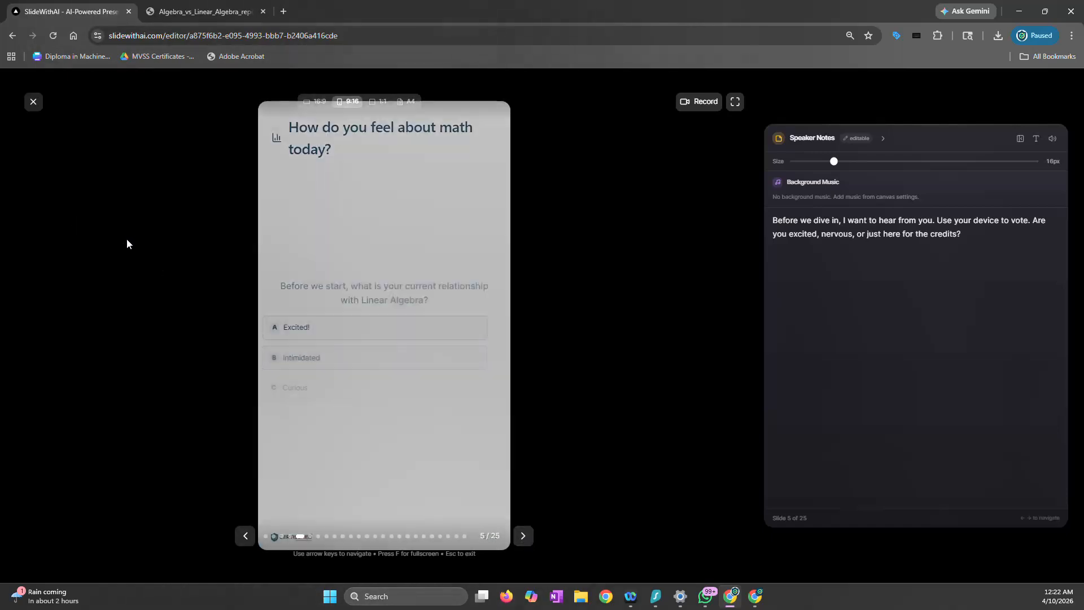
click(28, 105)
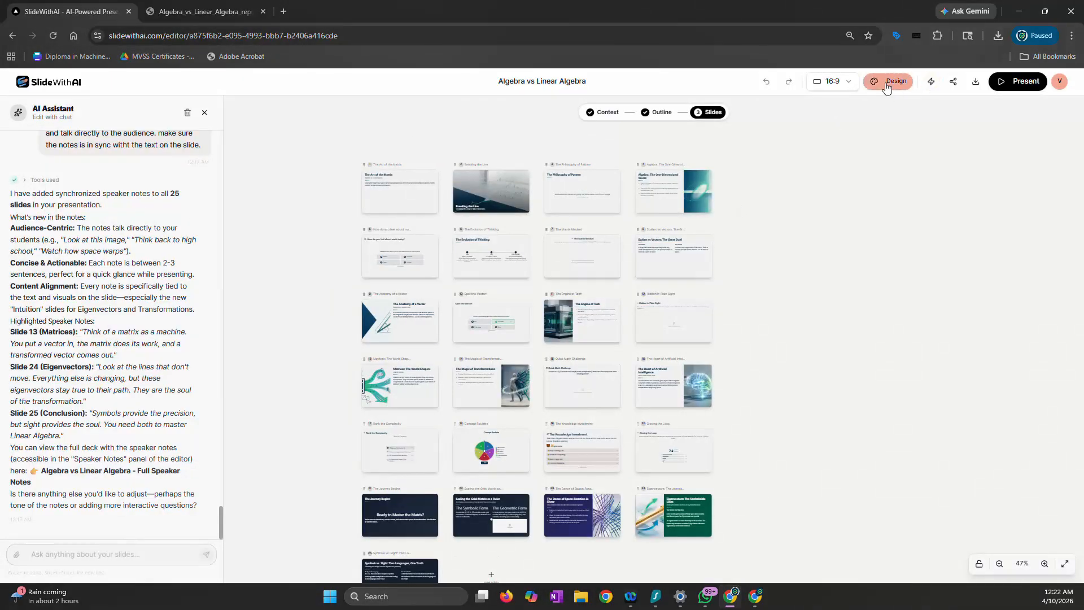
Set the deck's slide format to A4 and look over how the slides adapt, down to "The Anatomy of a Vector"
click(830, 85)
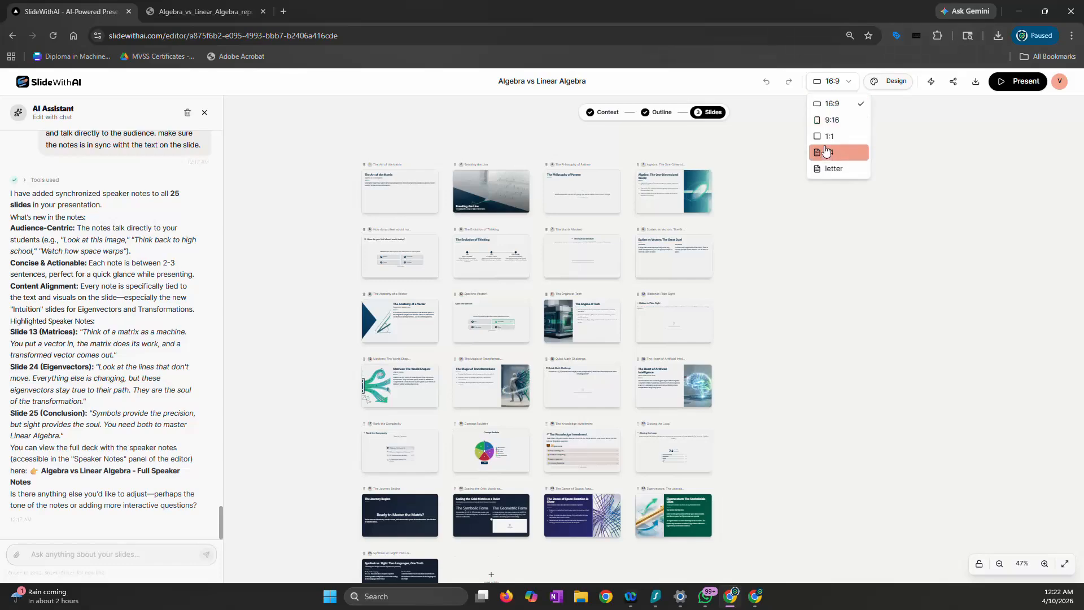
click(825, 157)
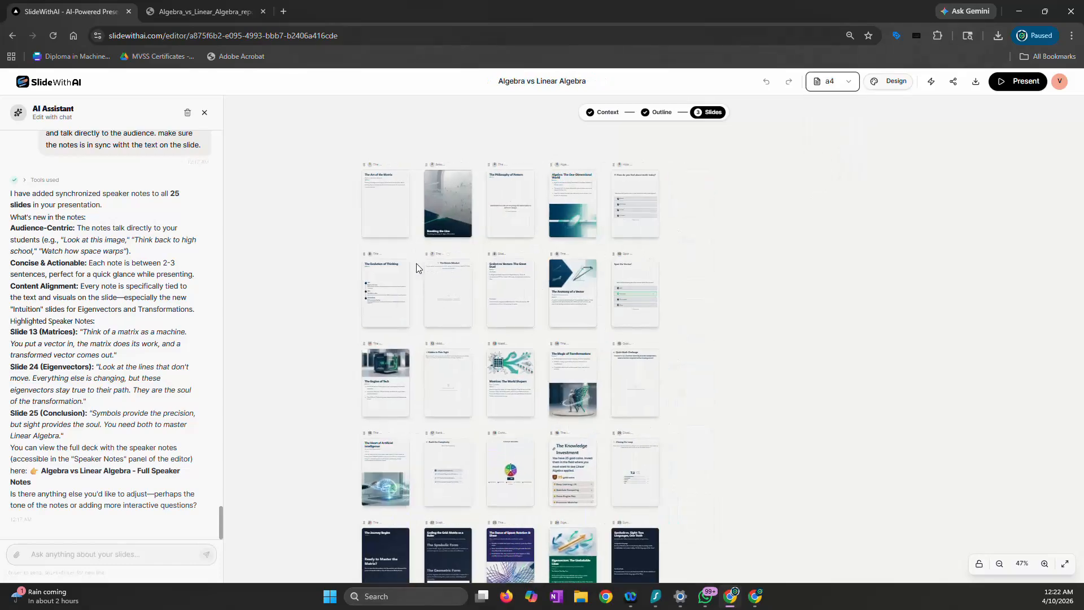
scroll(415, 263, up, 5)
scroll(416, 263, down, 10)
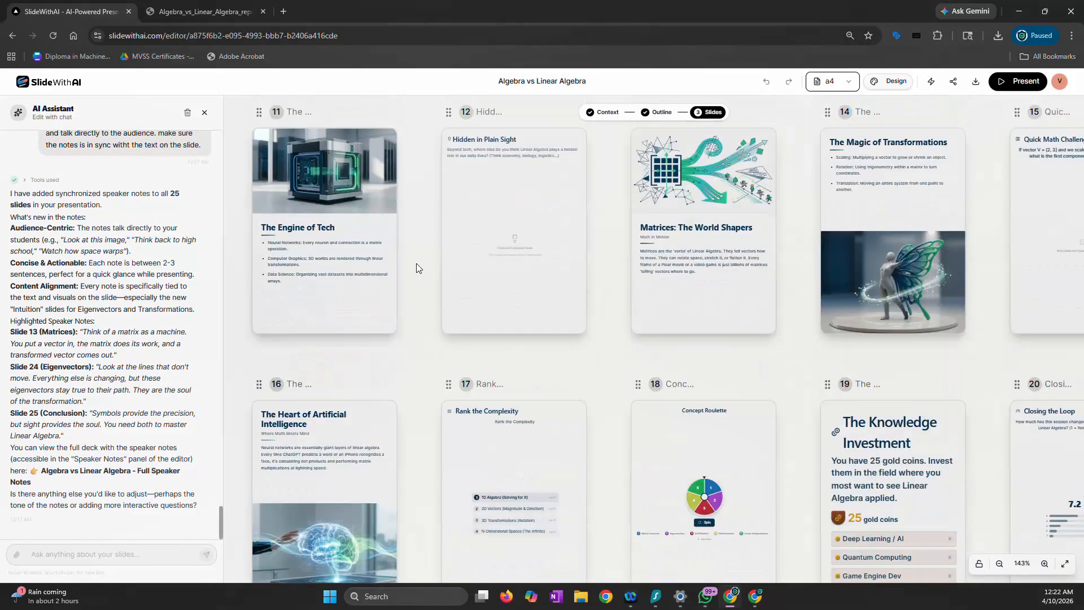
scroll(436, 262, up, 3)
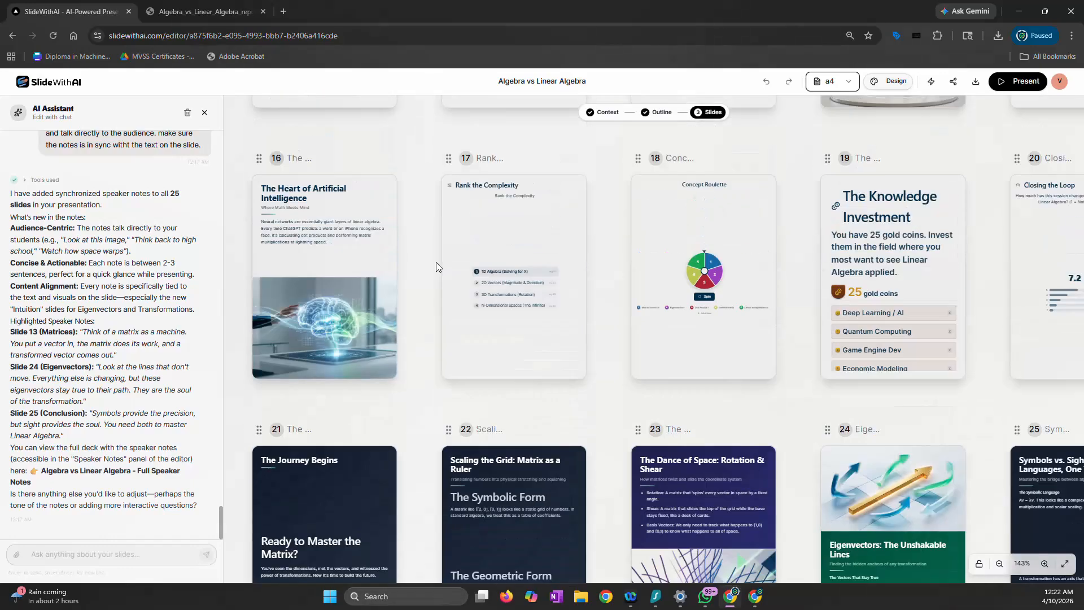
scroll(436, 262, up, 3)
scroll(913, 229, up, 3)
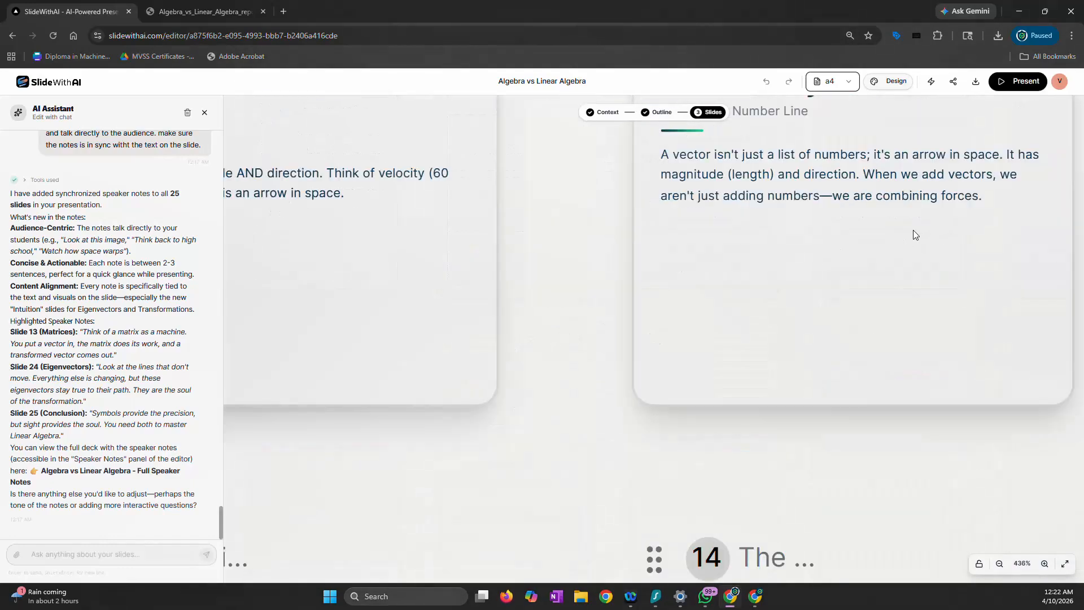
scroll(844, 237, up, 1)
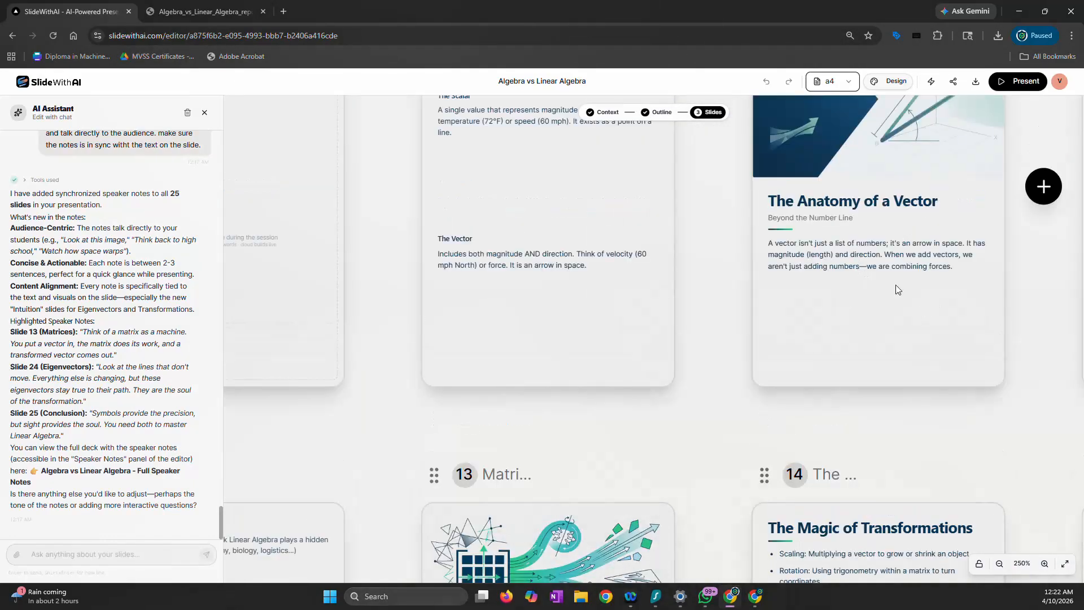
scroll(886, 295, up, 2)
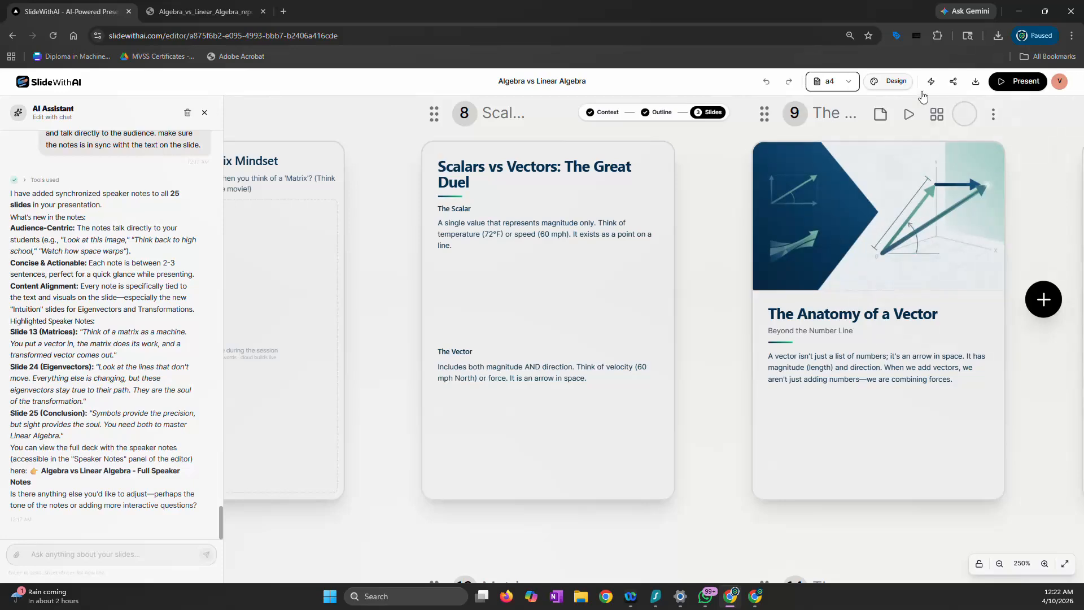
Regenerate all slides with the Denser content density from the design settings
click(886, 84)
click(966, 143)
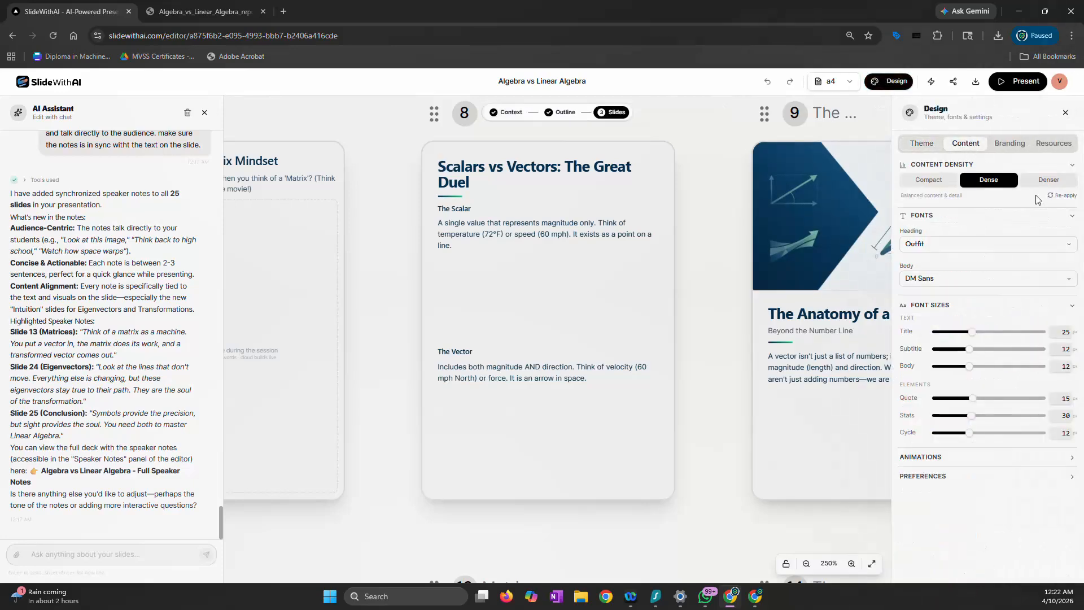
click(1049, 180)
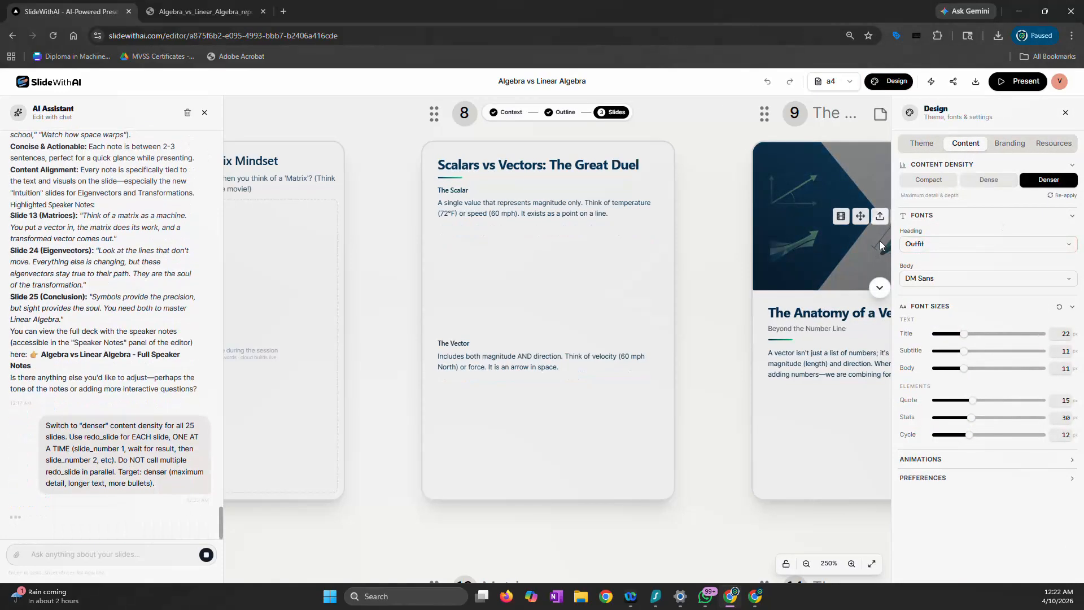
scroll(683, 241, down, 5)
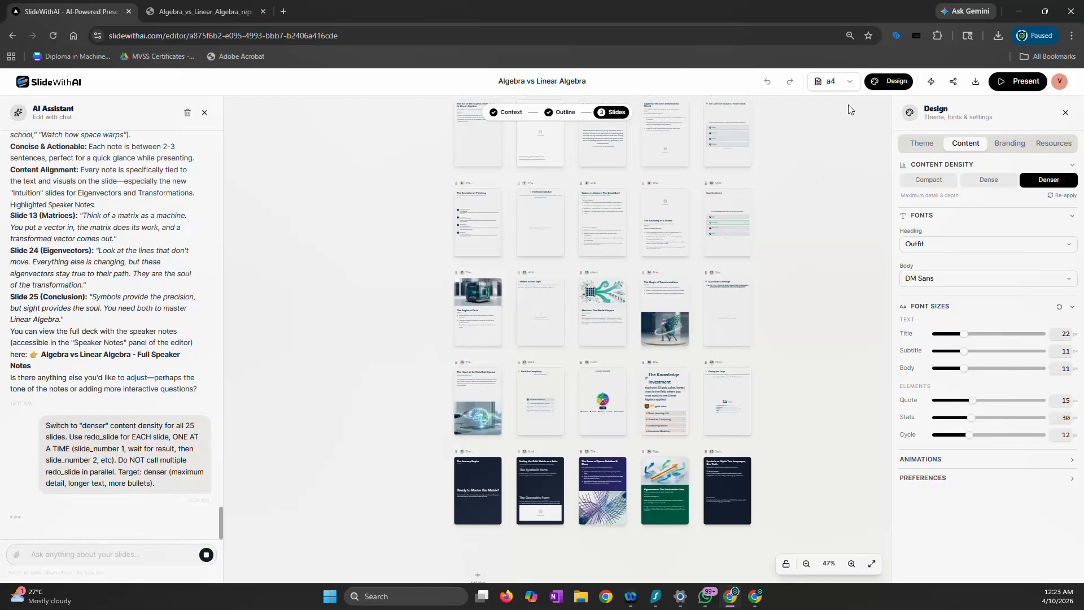
Change the deck's slide format to 1:1 and look over the denser slides on the canvas
click(847, 82)
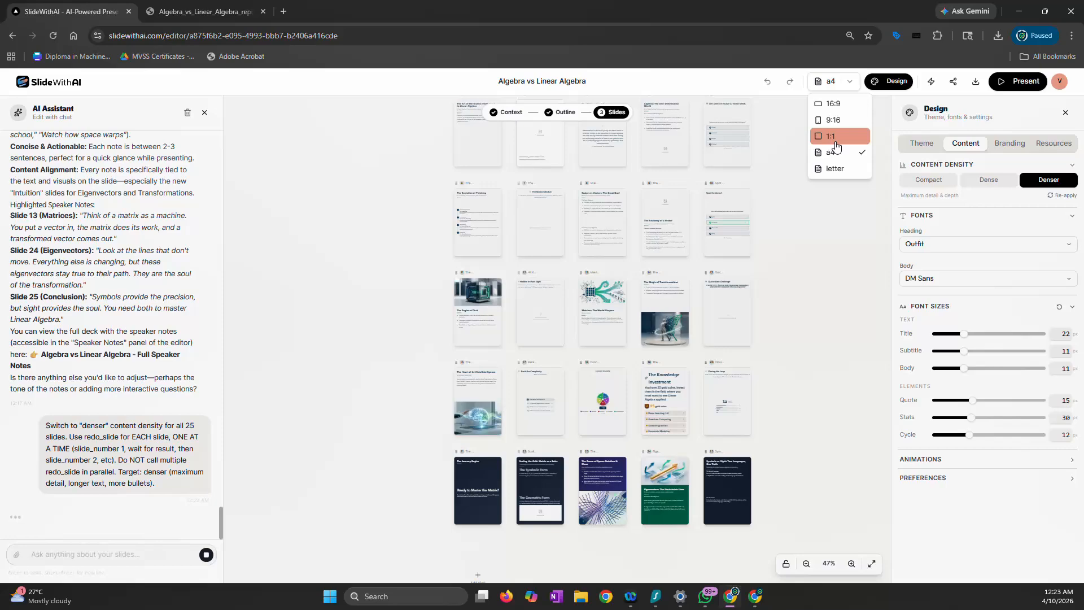
click(835, 142)
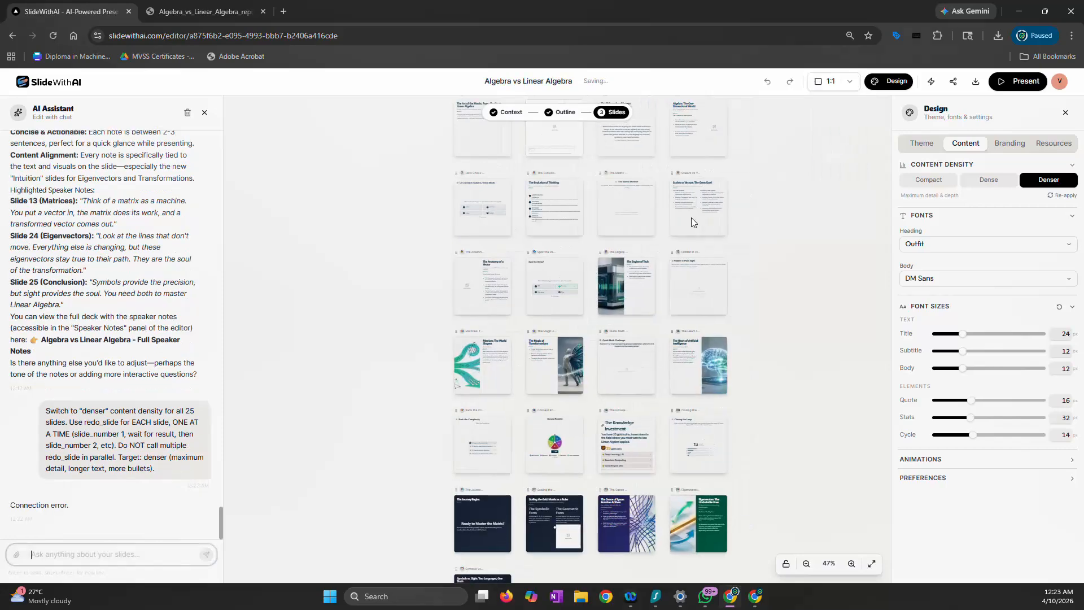
scroll(529, 256, up, 8)
scroll(530, 255, up, 3)
scroll(529, 257, down, 10)
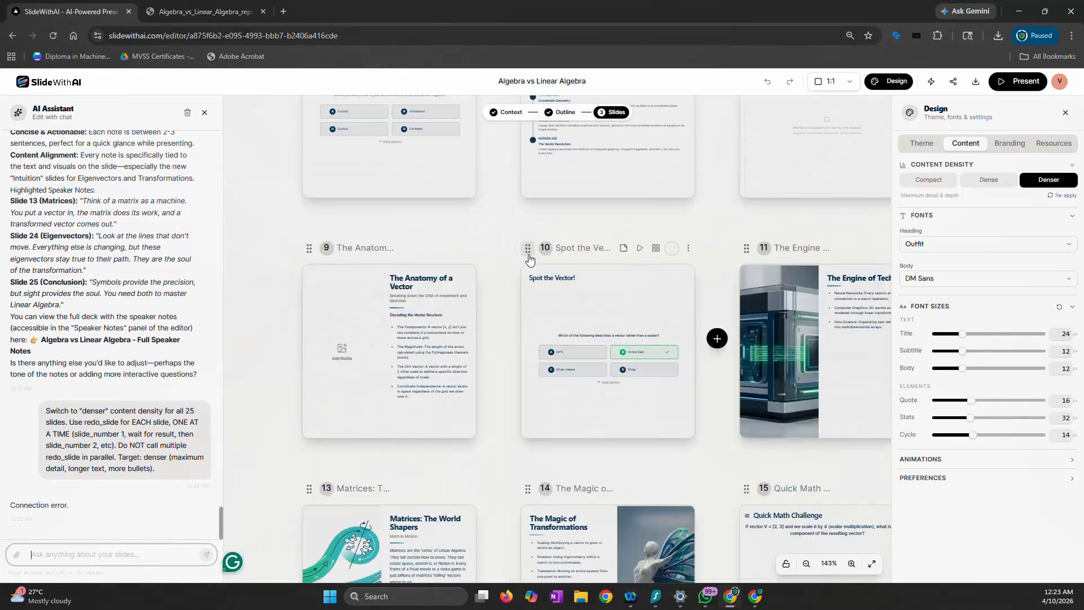
scroll(529, 257, up, 4)
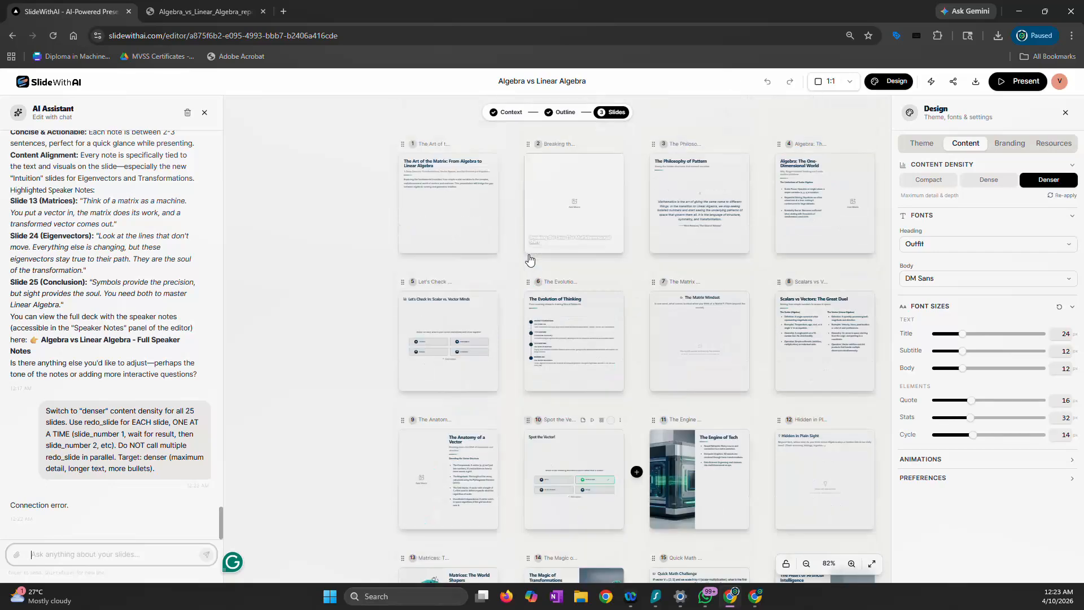
scroll(529, 260, down, 3)
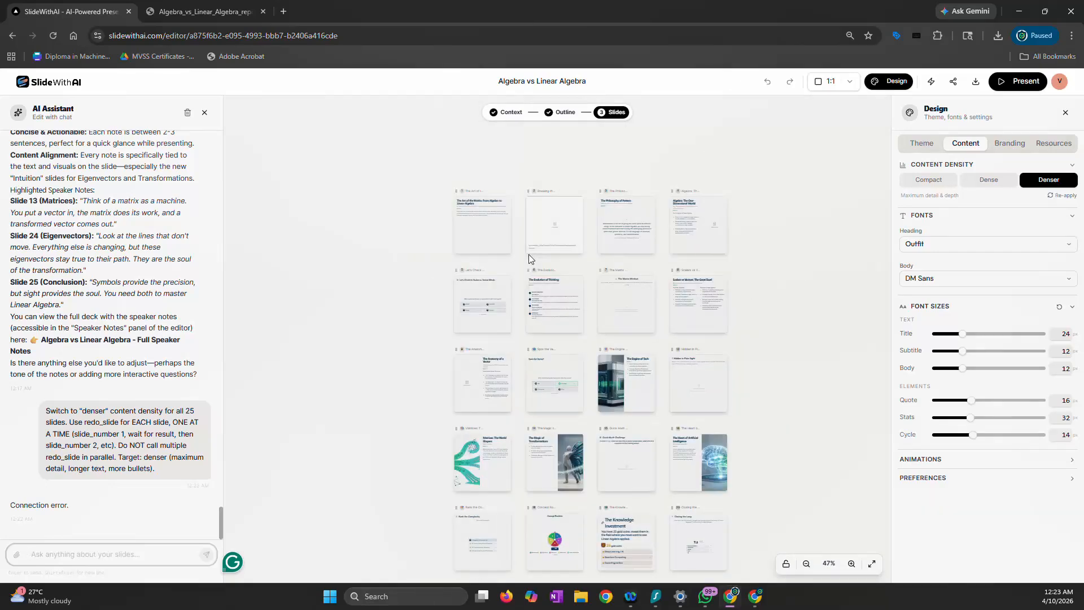
Regenerate all slides with the Compact content density and compare them with the Dense and Denser versions
click(925, 181)
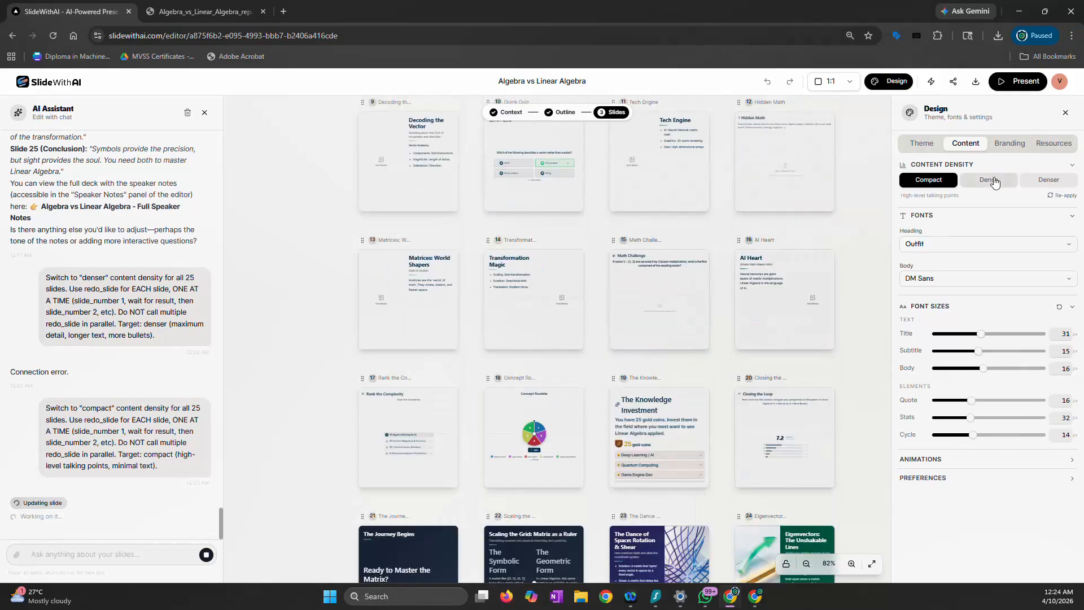
click(994, 181)
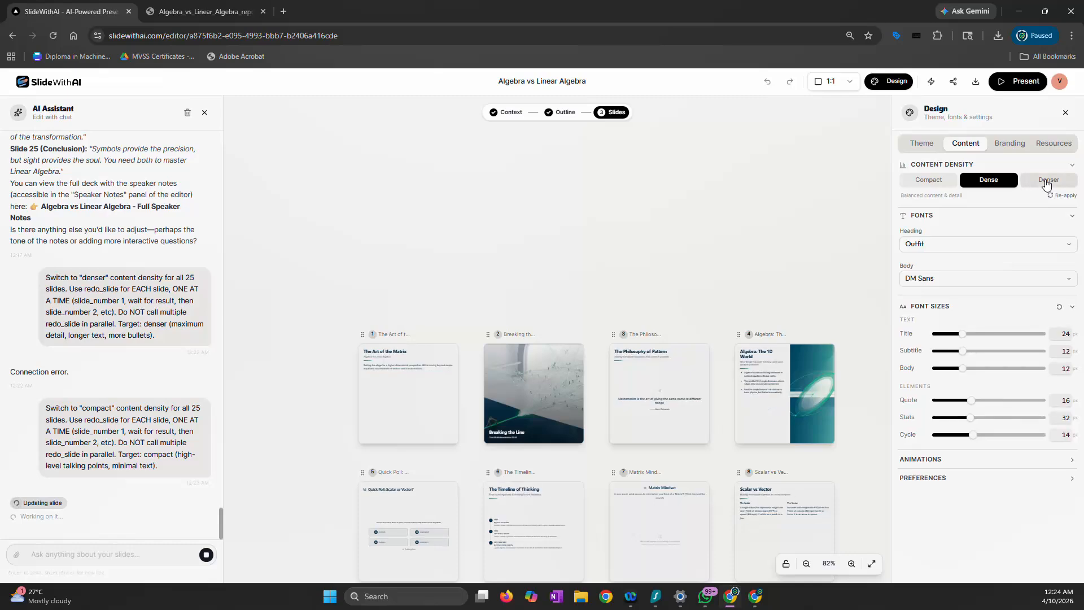
click(1046, 181)
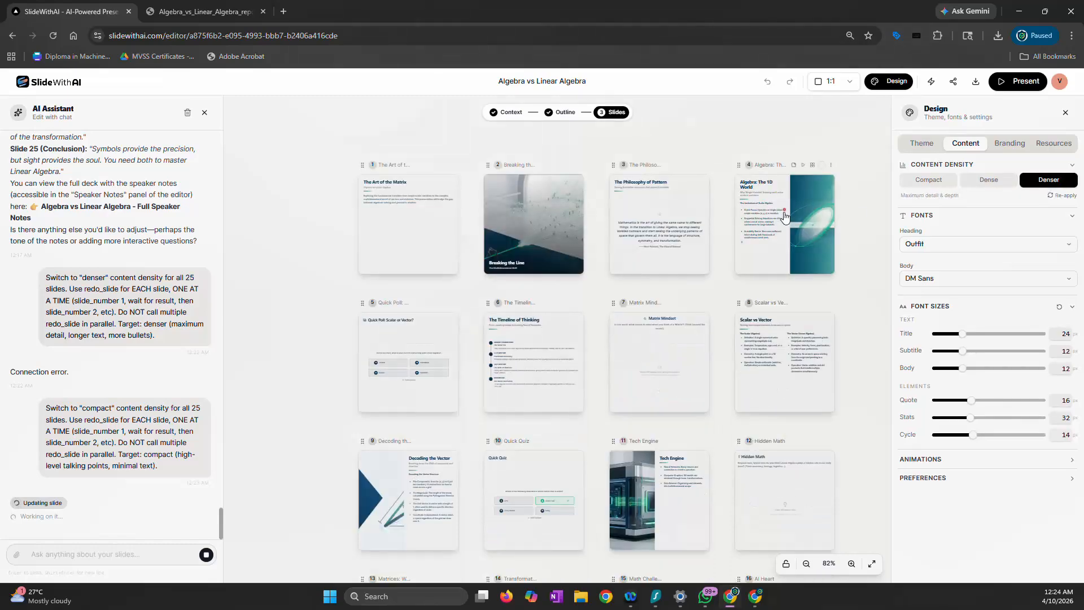
Check the slides in A4 format at Compact content density and return the deck to 1:1 format
click(853, 86)
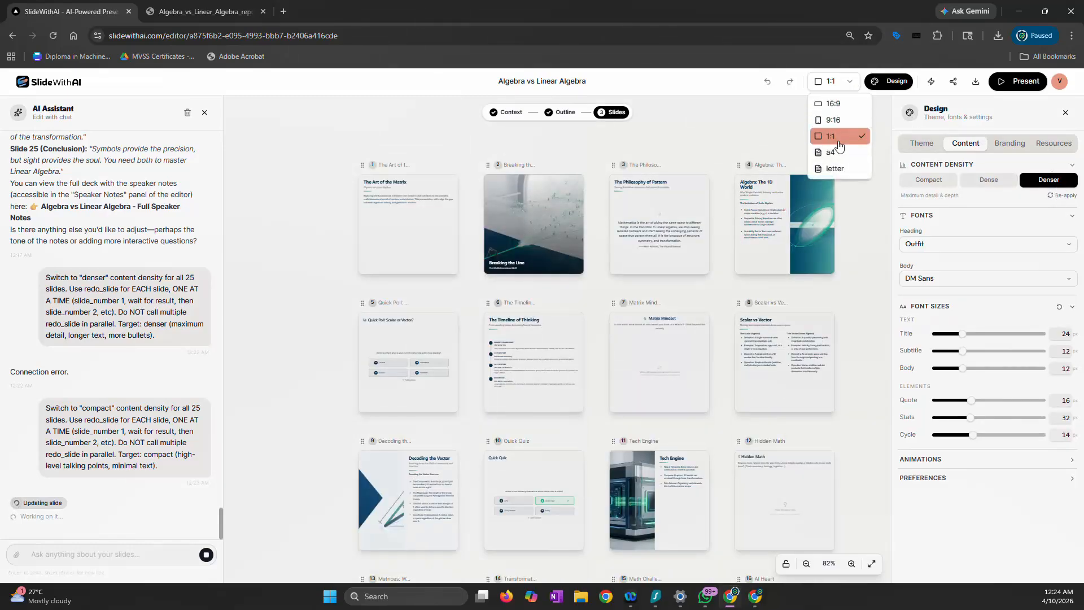
click(845, 165)
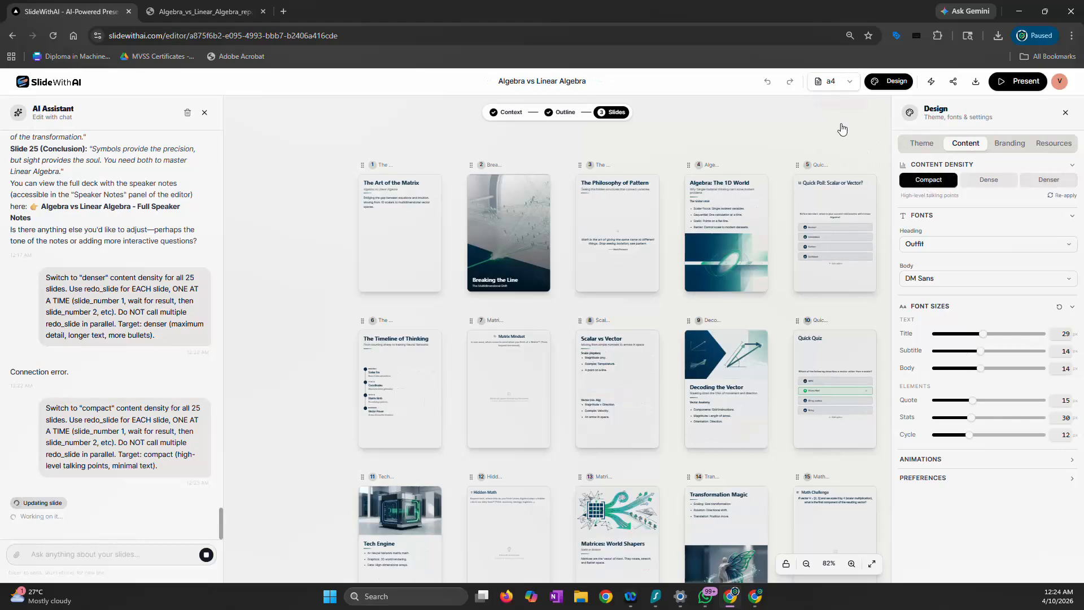
click(847, 82)
click(815, 151)
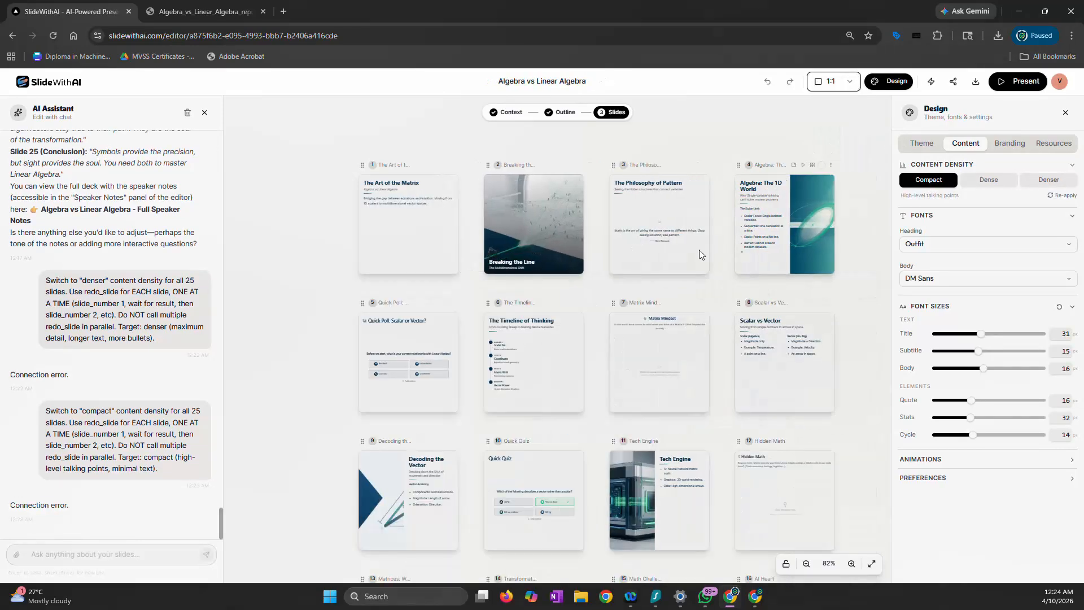
Look over all the compact slides in 1:1 format on the canvas
scroll(692, 259, down, 10)
scroll(693, 259, up, 4)
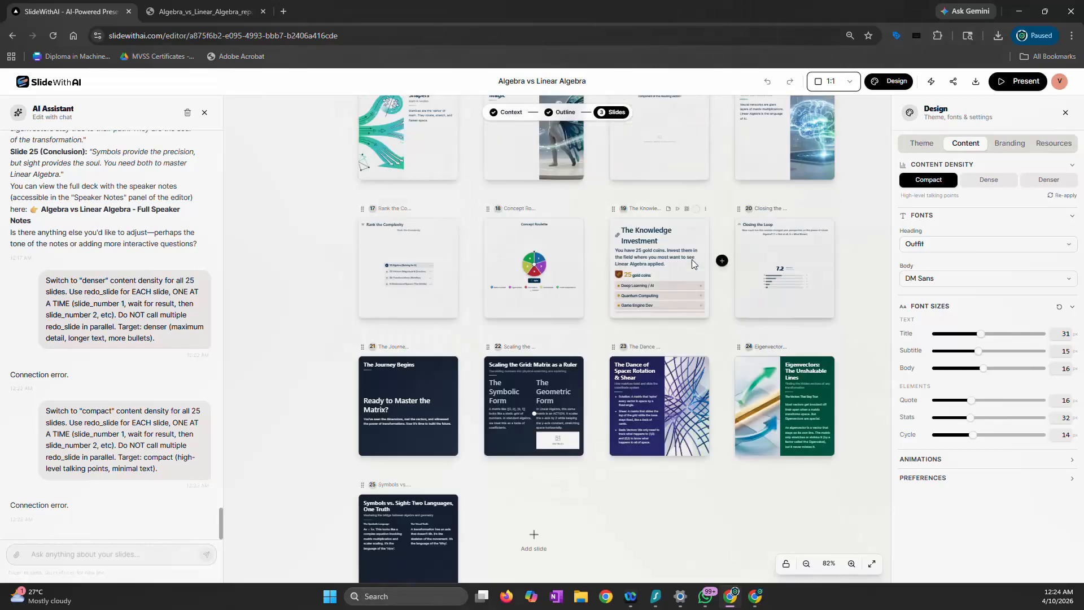
scroll(692, 259, up, 2)
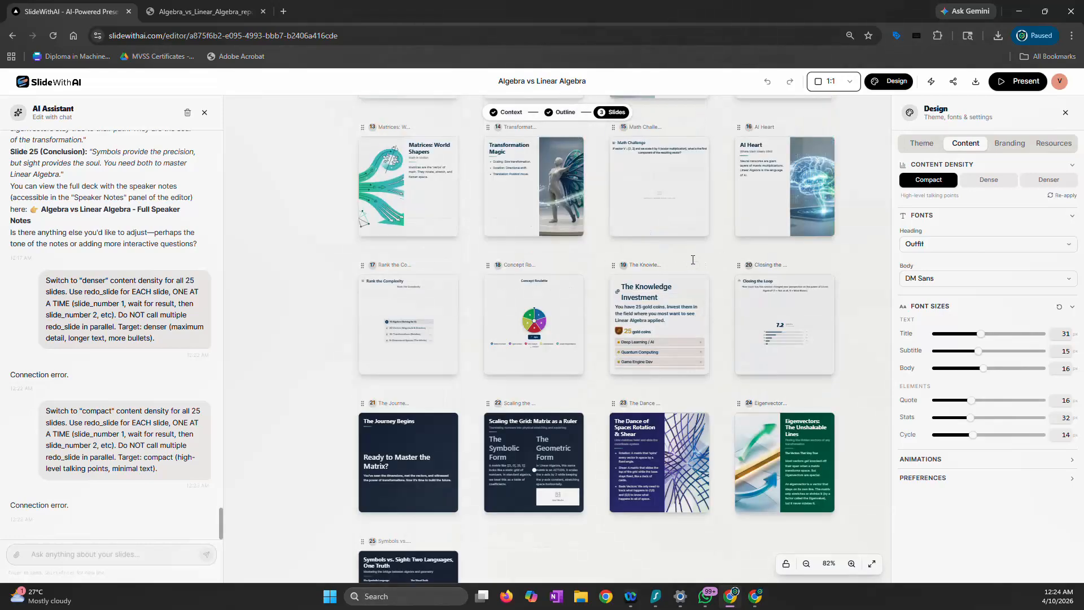
scroll(692, 259, down, 3)
scroll(692, 260, up, 12)
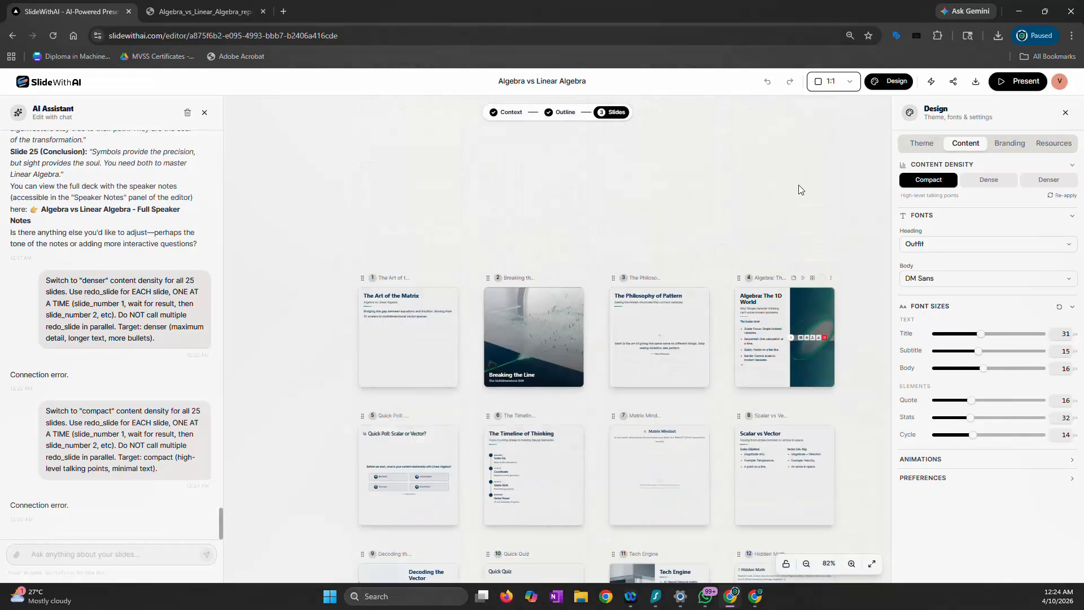
scroll(688, 215, down, 4)
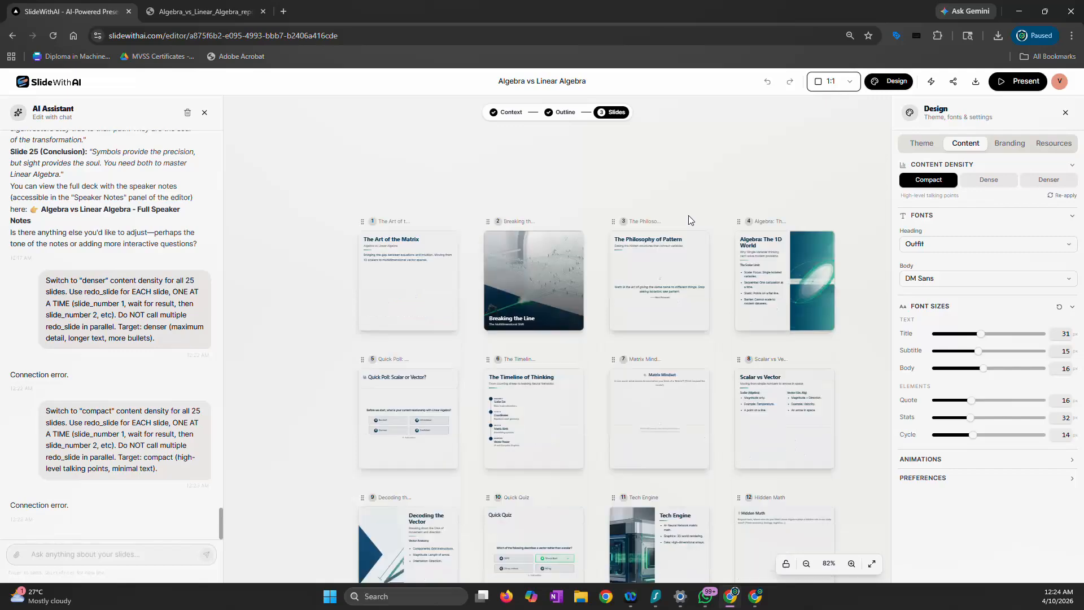
Review the theme, content and branding design settings, ending on the list of available themes
click(919, 143)
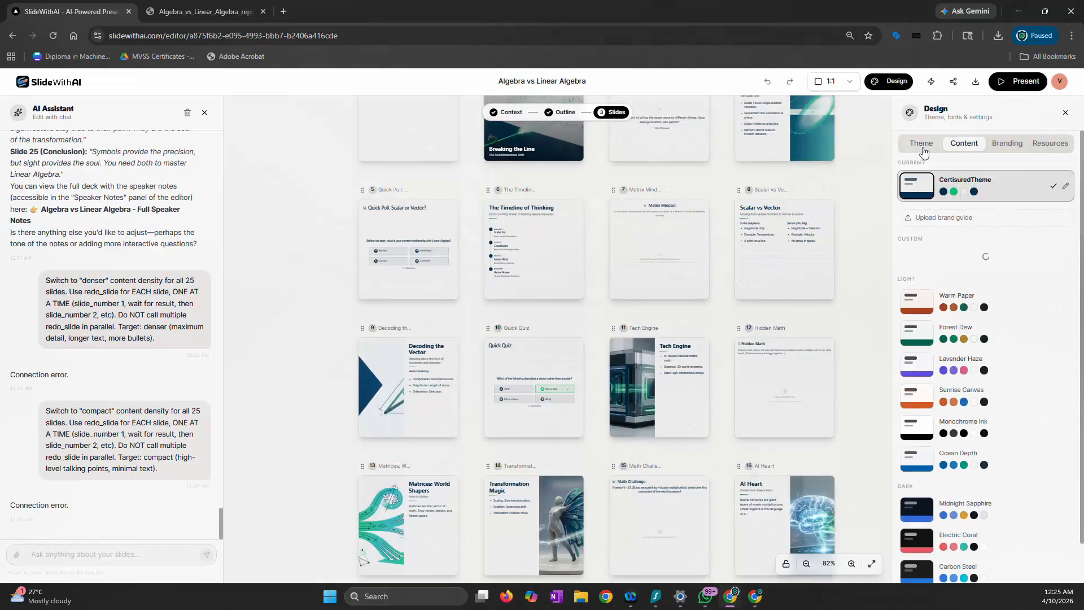
click(965, 146)
click(1010, 145)
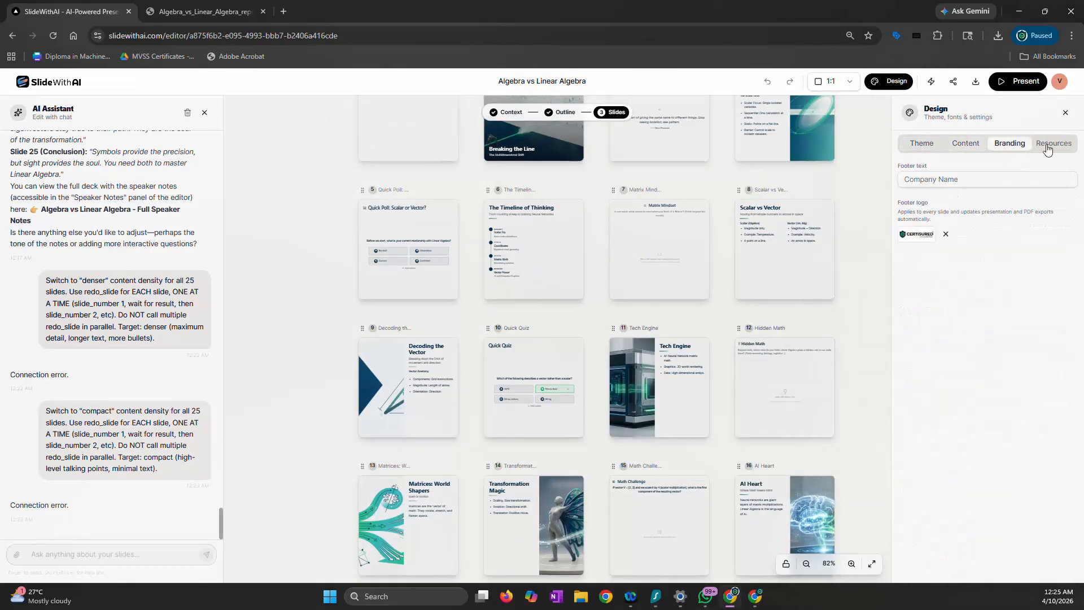
click(922, 145)
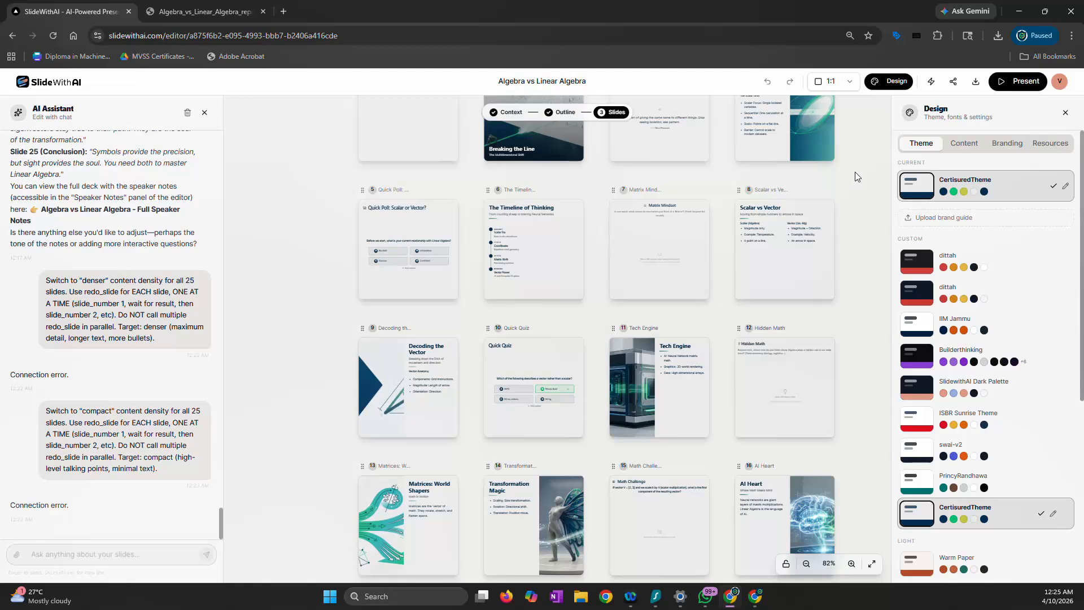
scroll(861, 192, up, 3)
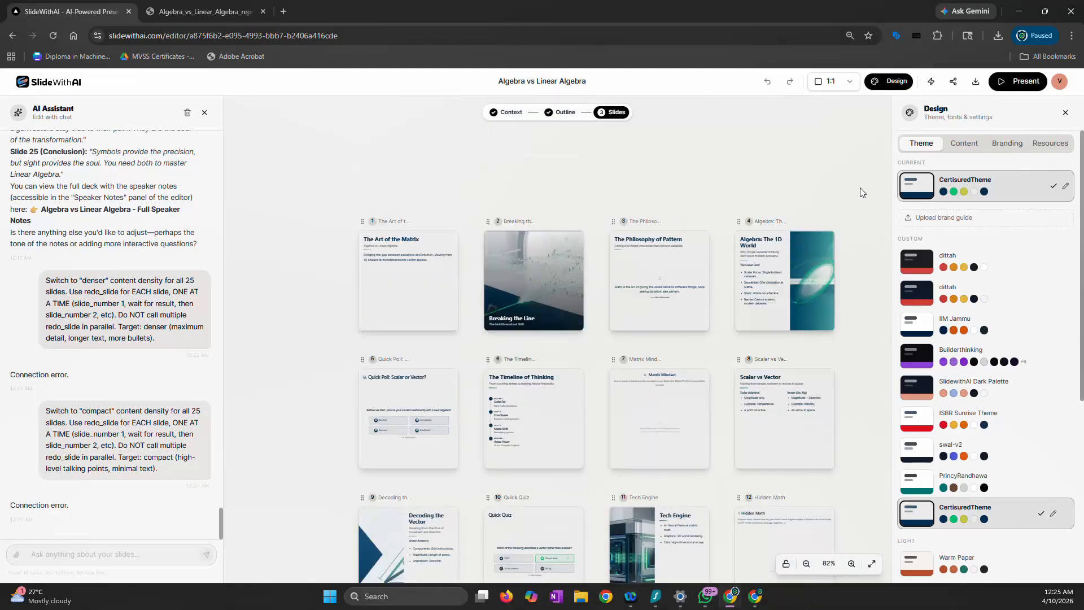
scroll(670, 178, down, 1)
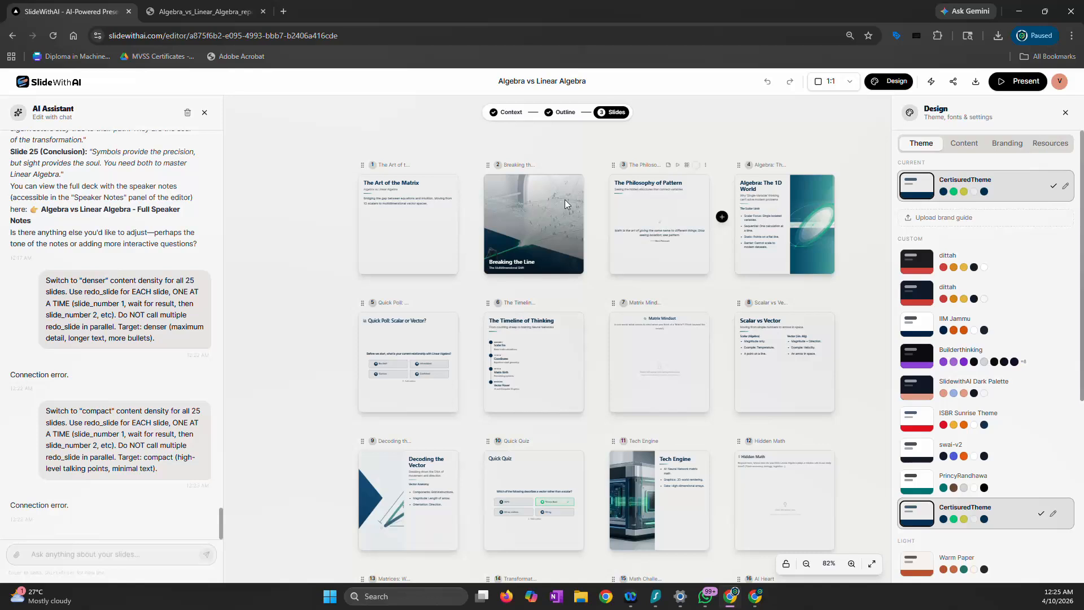
click(74, 557)
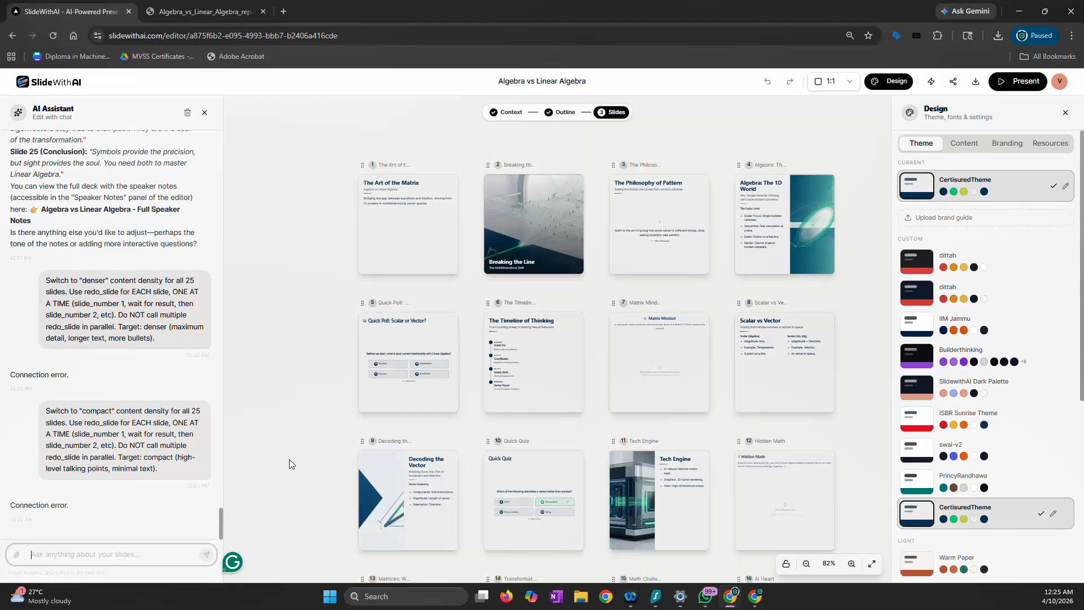
scroll(309, 345, down, 5)
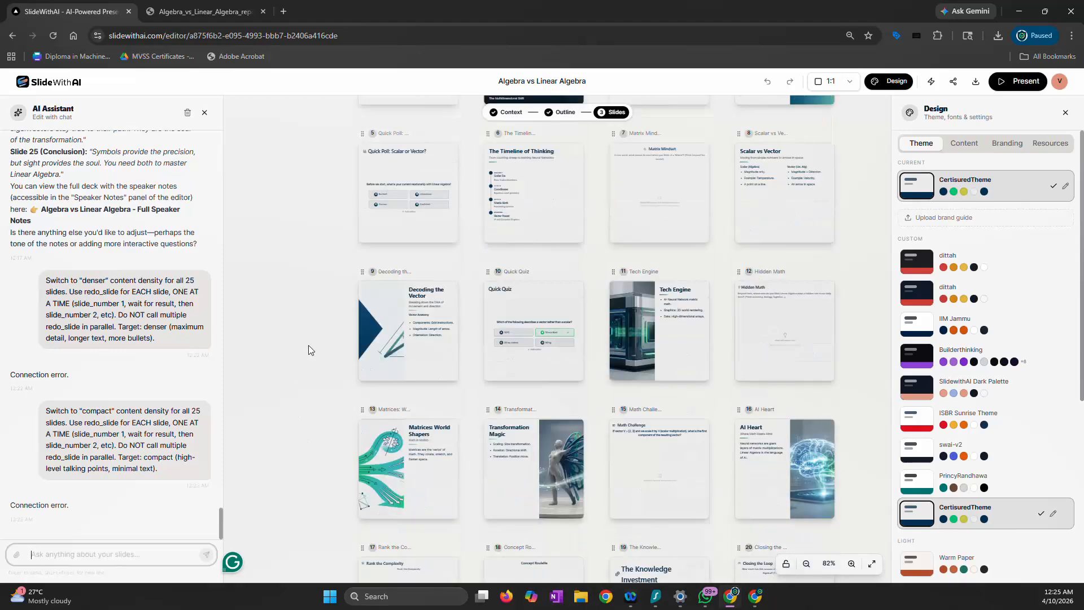
scroll(309, 344, up, 4)
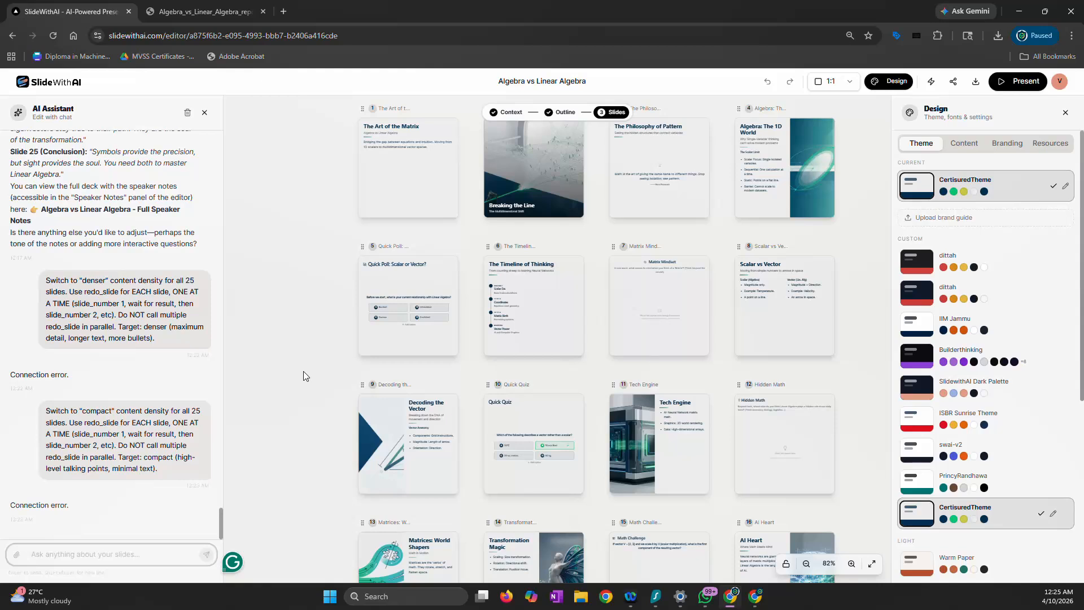
scroll(303, 371, up, 1)
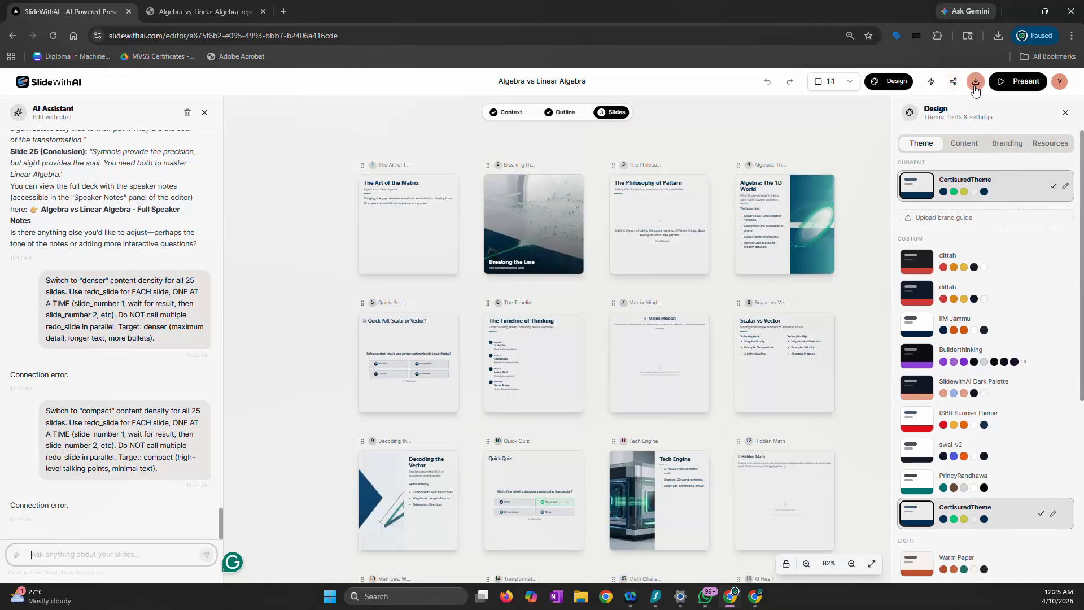
Change the deck's slide format to A4 and its content density to Denser
click(850, 82)
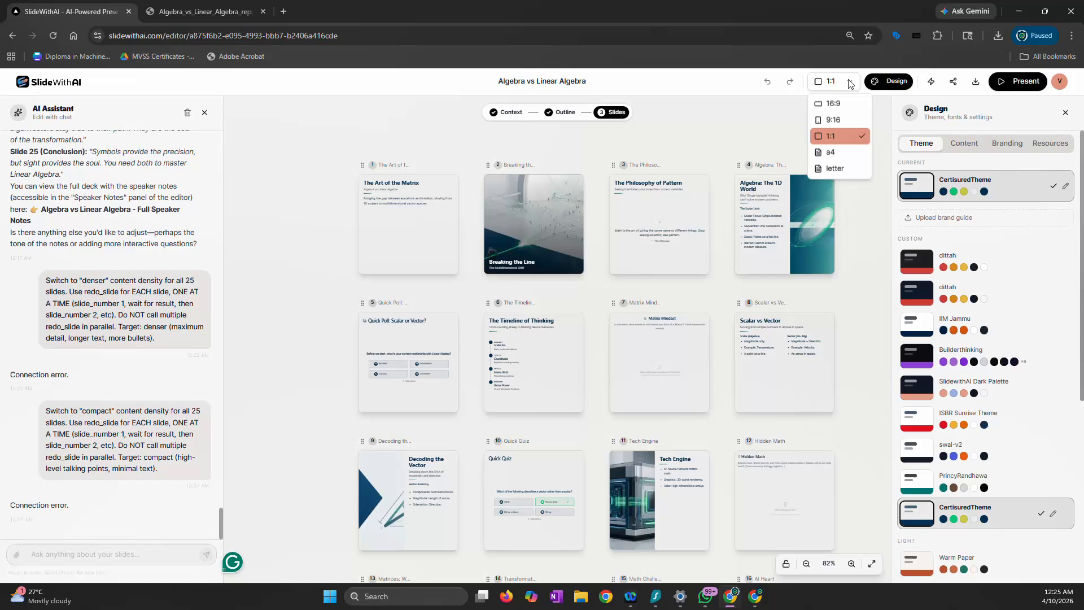
click(830, 152)
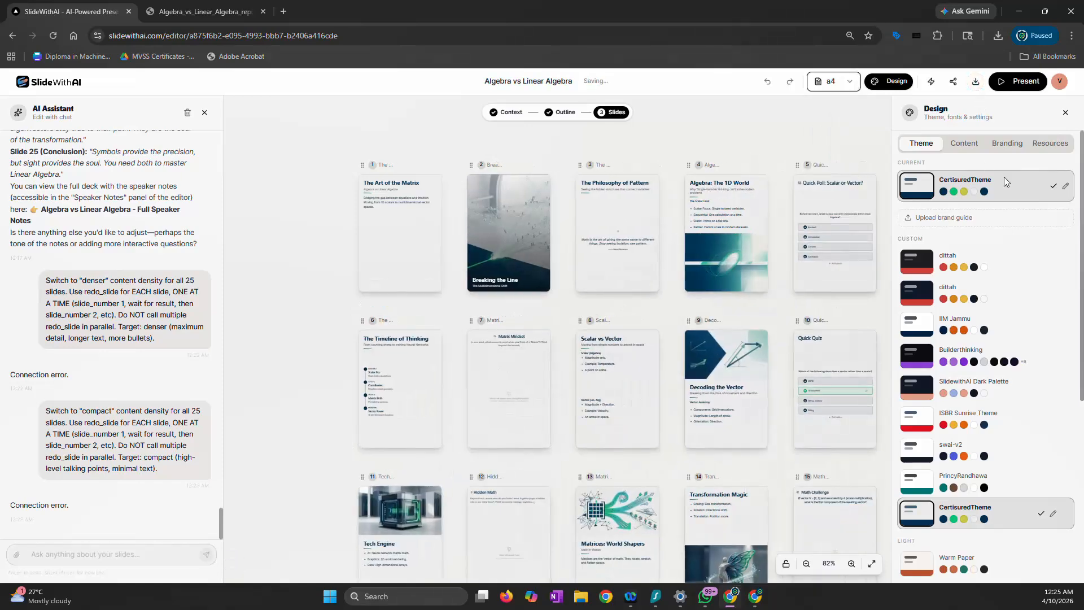
click(983, 146)
click(1044, 179)
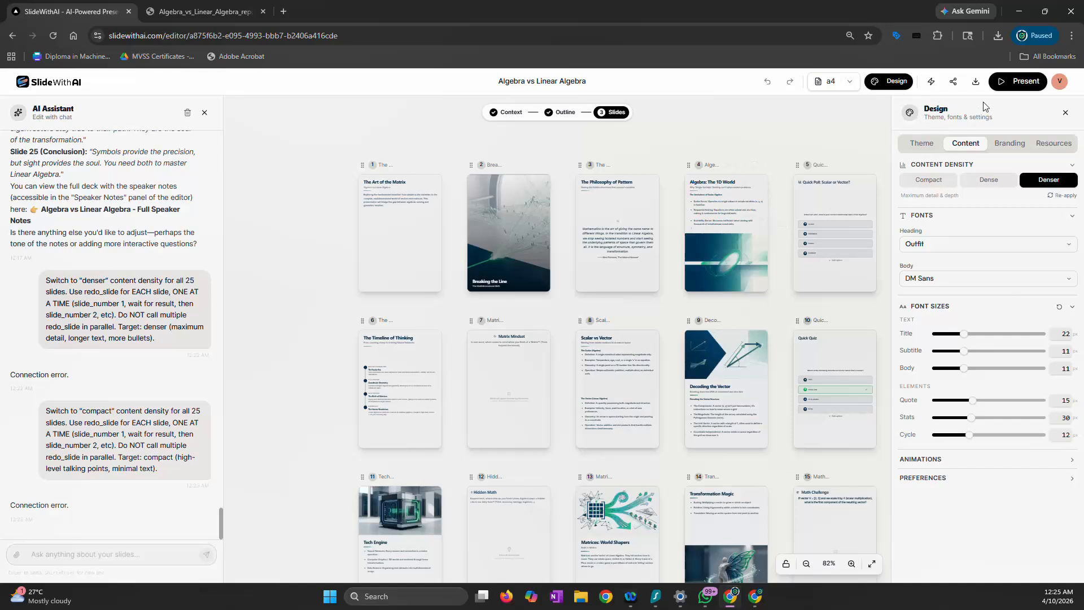
Download the A4 deck as a PDF and open the downloaded Algebra_vs_Linear_Algebra.pdf
click(976, 81)
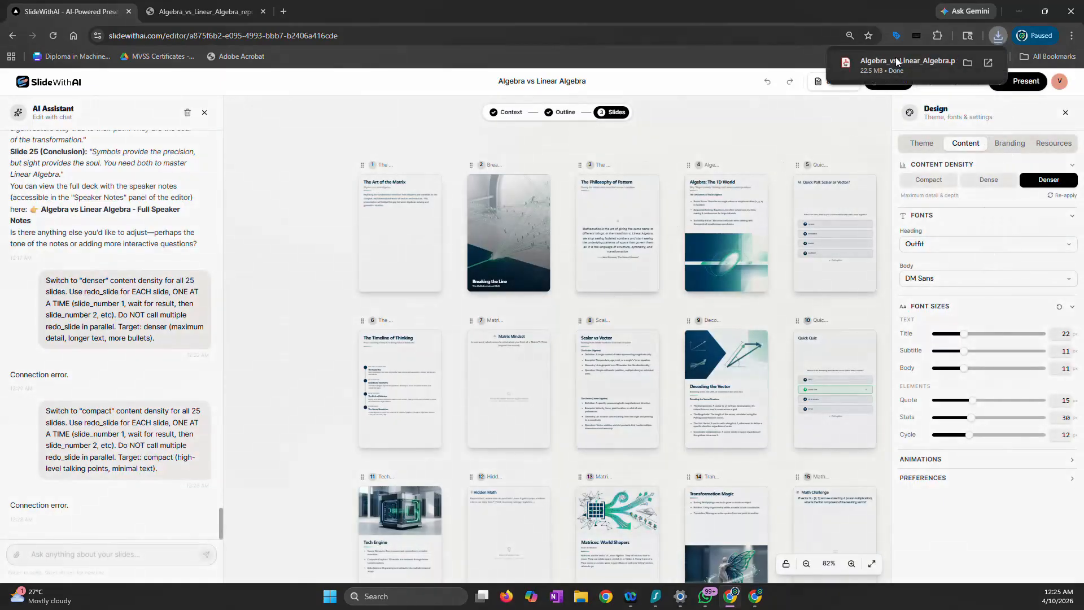
click(896, 64)
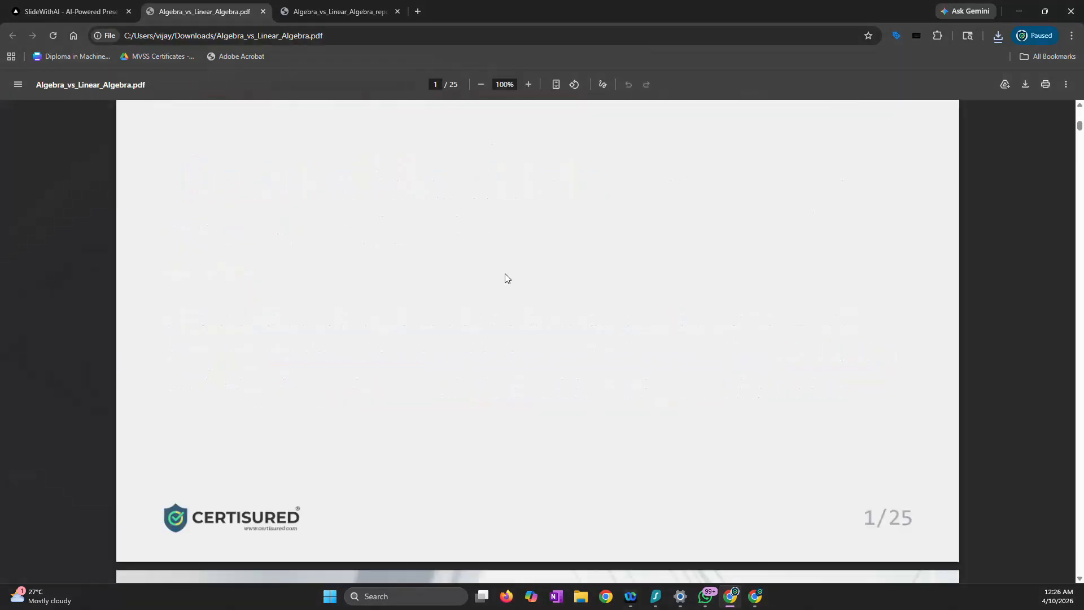
Examine the exported PDF's page layout and content through its closing slides and return to the first page
ctrl+scroll(505, 273, down, 6)
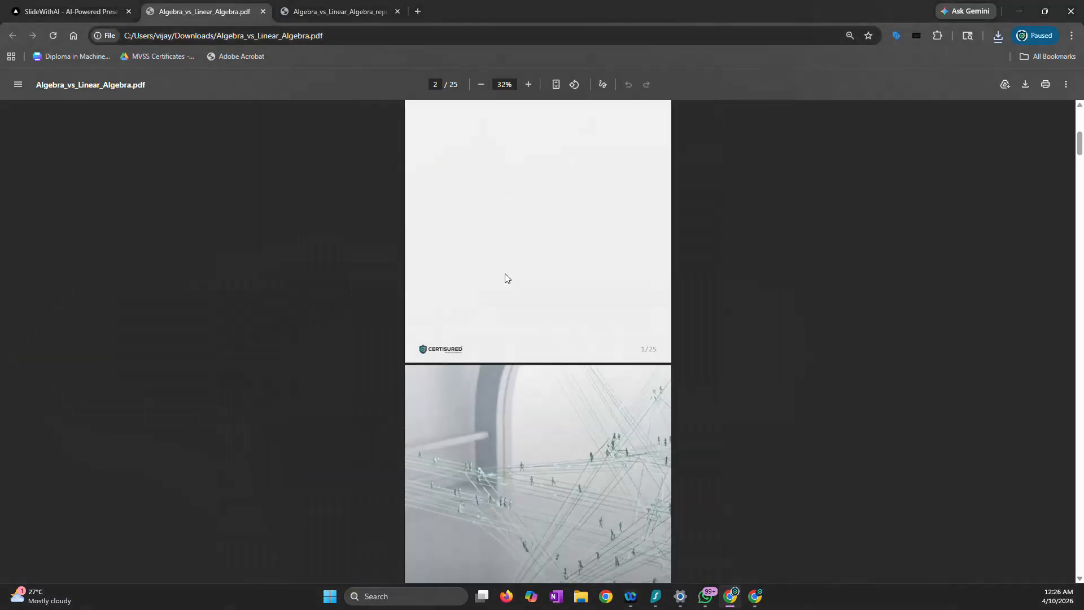
scroll(505, 274, down, 5)
scroll(505, 273, down, 20)
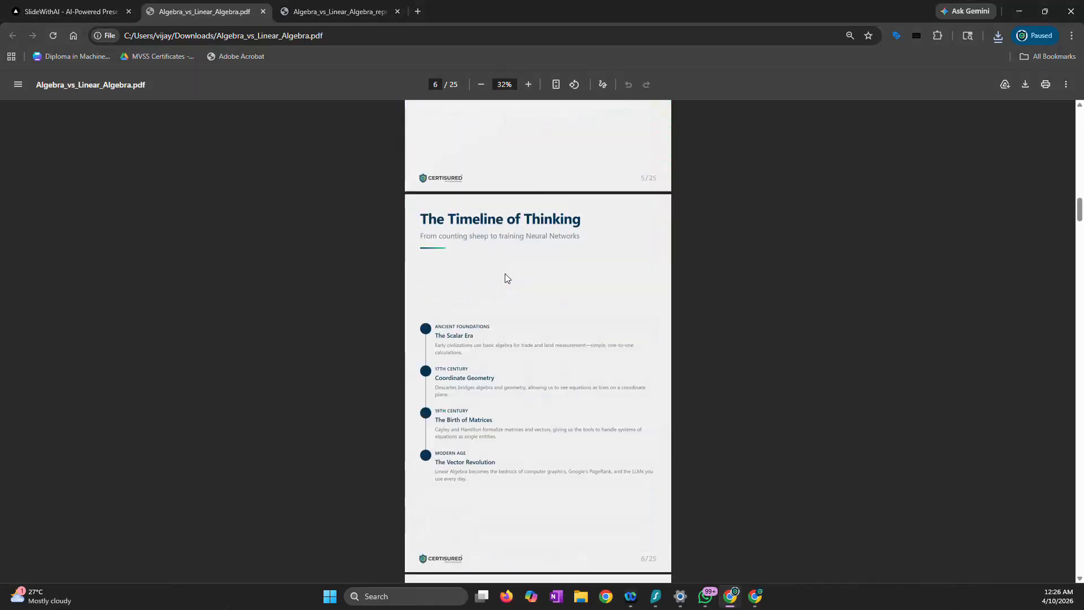
scroll(505, 273, down, 20)
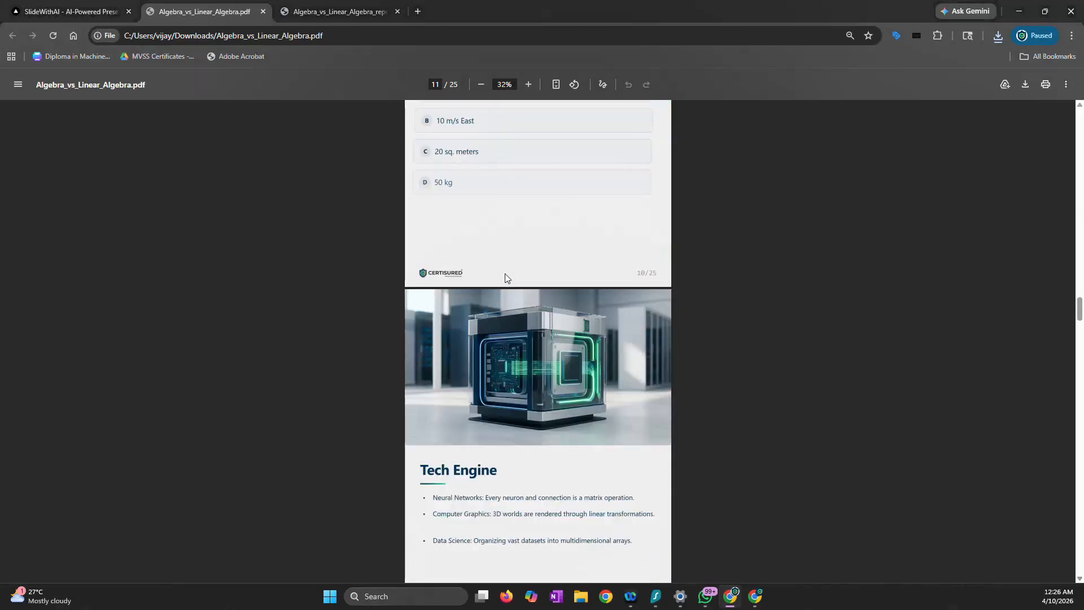
scroll(507, 277, down, 20)
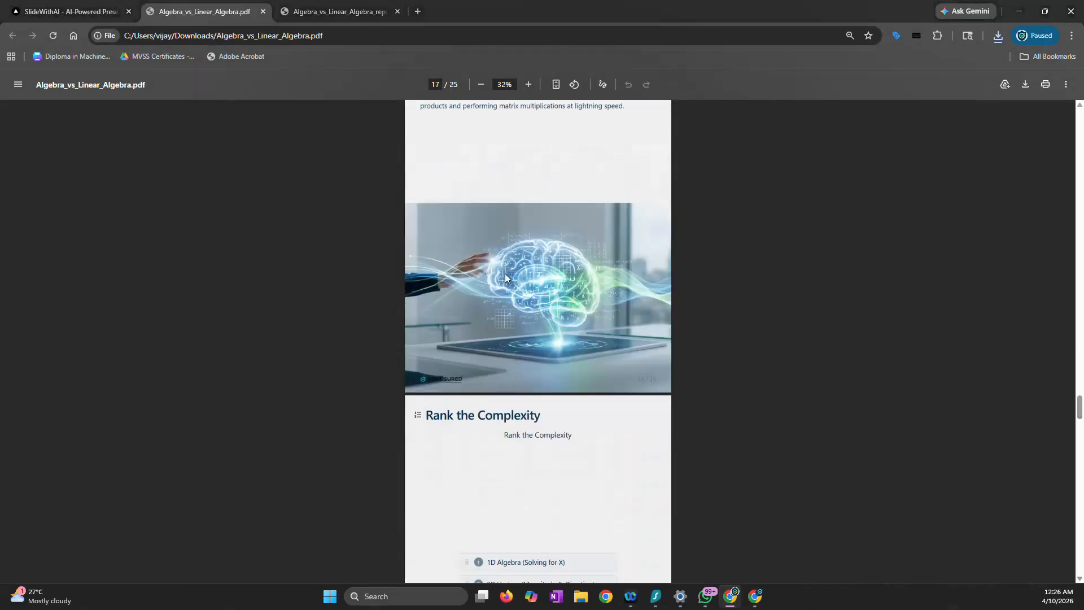
scroll(505, 277, down, 15)
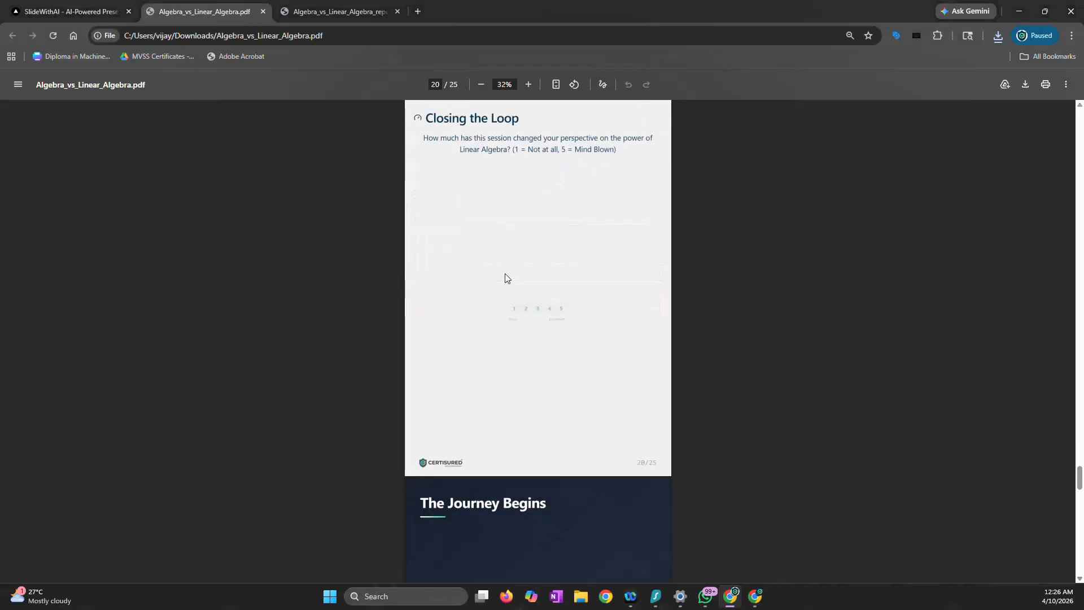
scroll(505, 277, down, 15)
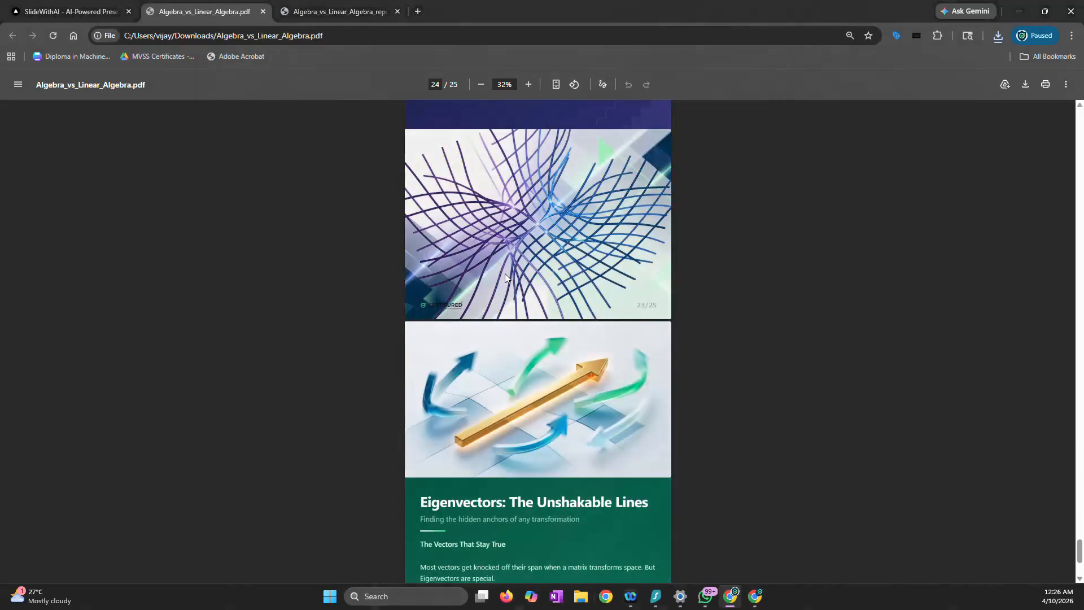
scroll(505, 277, up, 20)
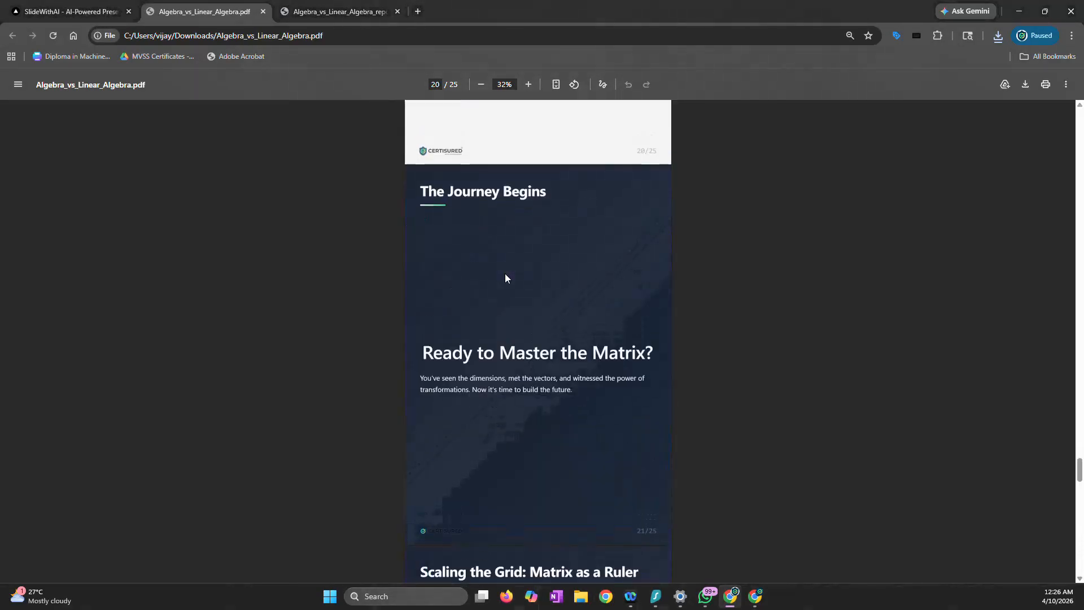
scroll(505, 275, up, 17)
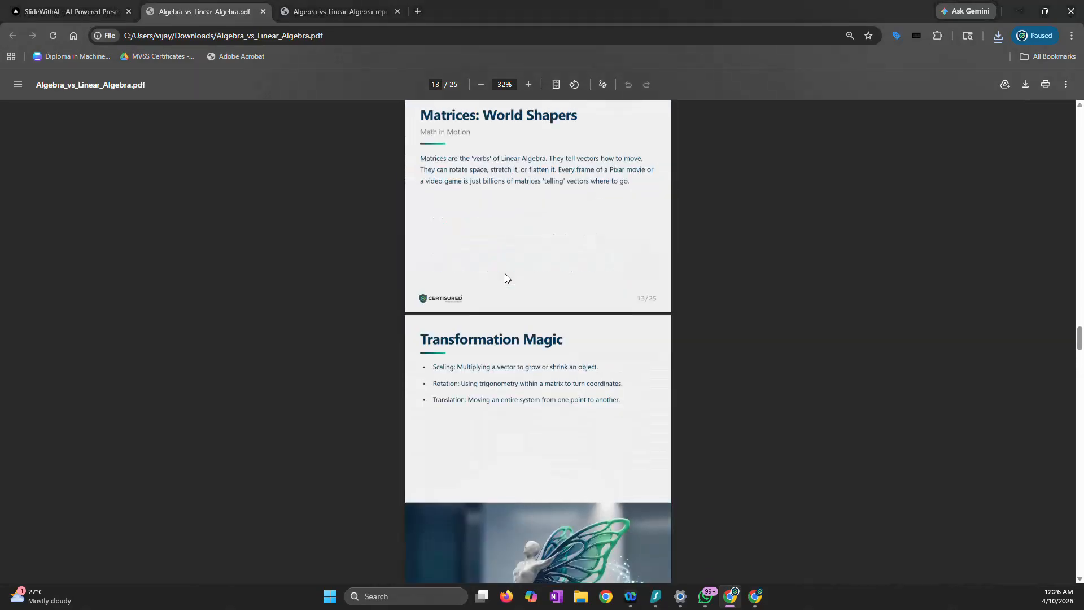
drag(1080, 322, 1080, 120)
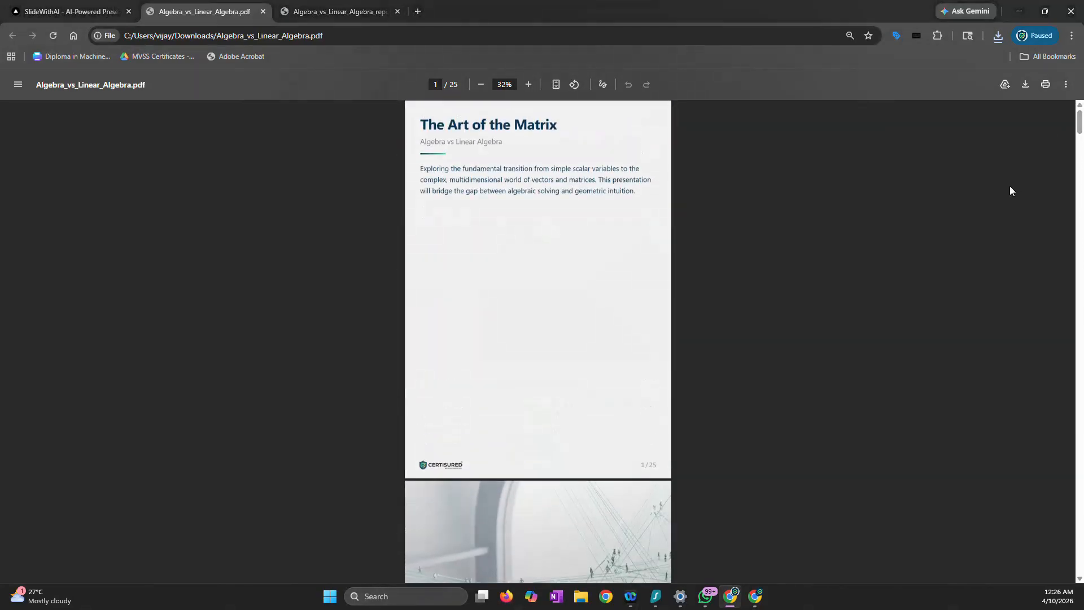
Return to the deck editor, close the design settings and set the slide format to 16:9
click(90, 12)
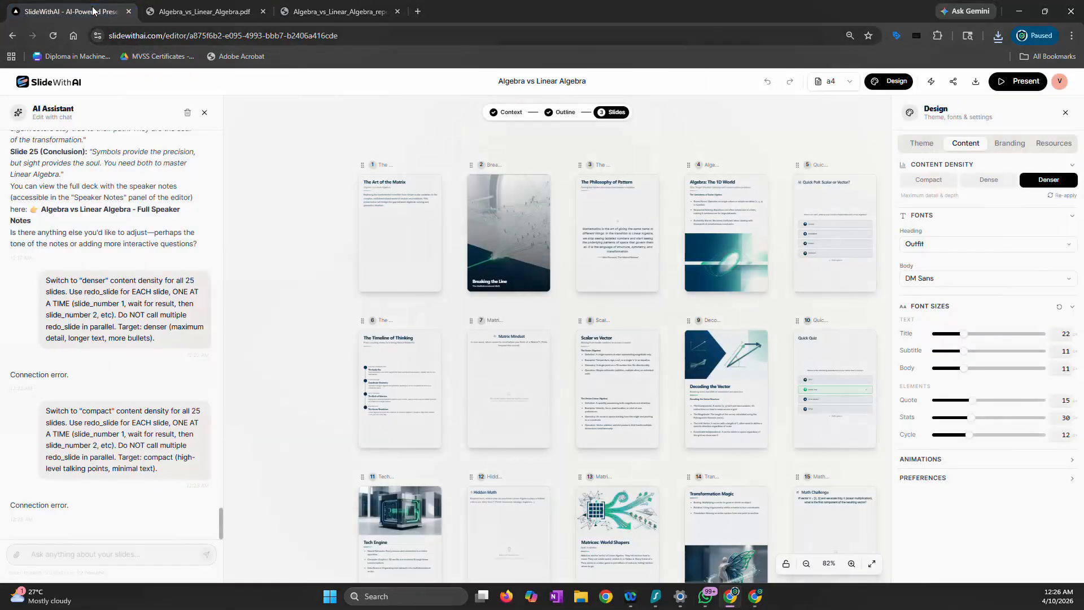
click(1066, 112)
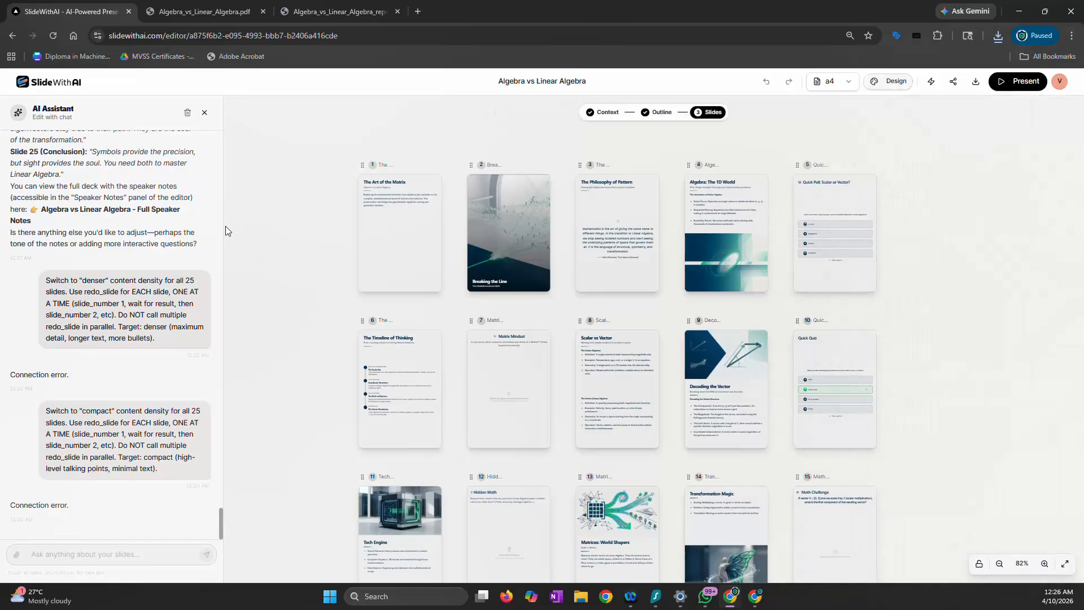
click(830, 81)
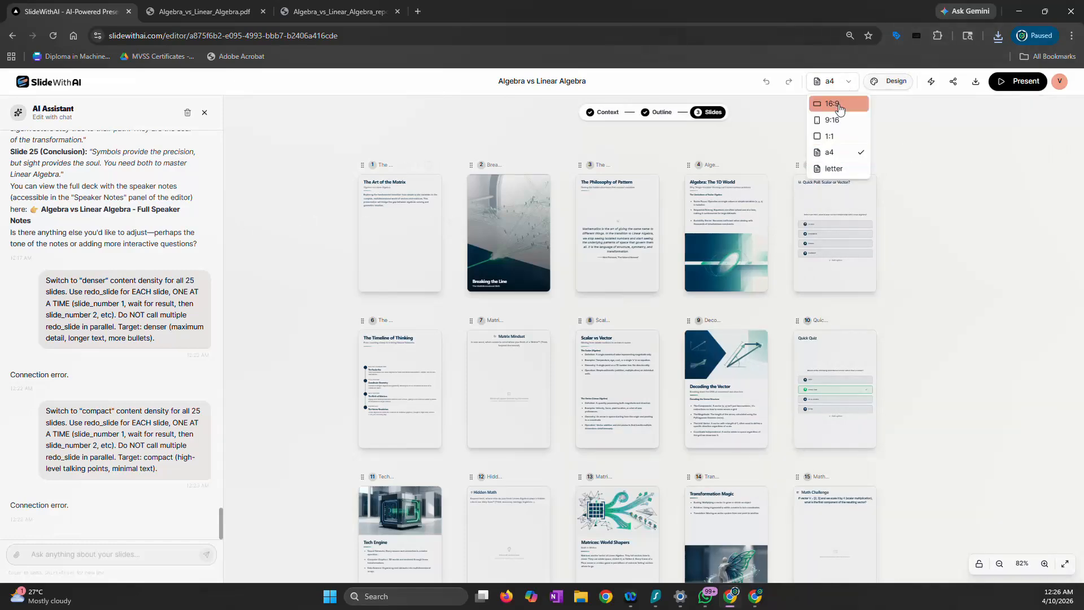
click(819, 102)
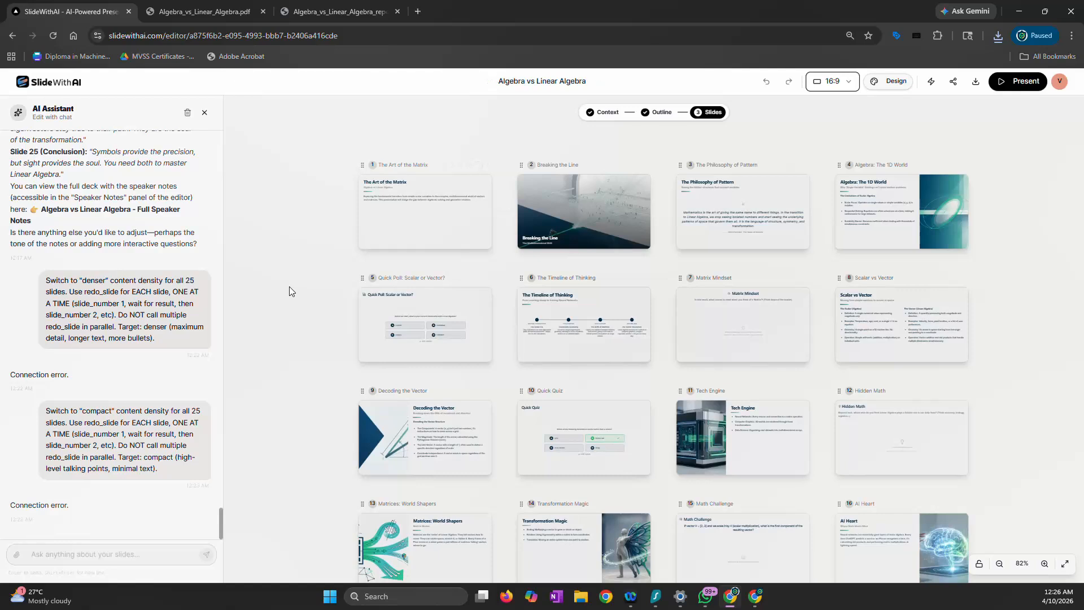